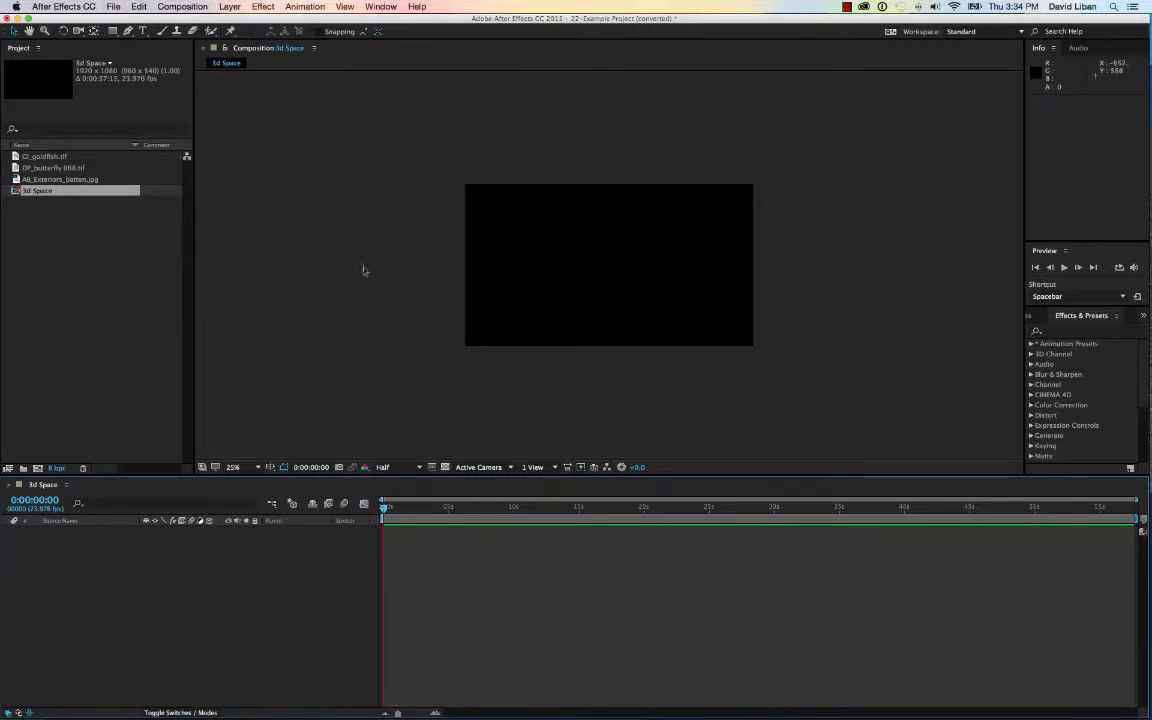
Place the AB_Exteriors_batten.jpg footage as a layer near the centre of the 3d Space composition
key(slash)
key(comma)
key(comma)
key(comma)
key(comma)
click(15, 181)
drag(15, 181, 603, 277)
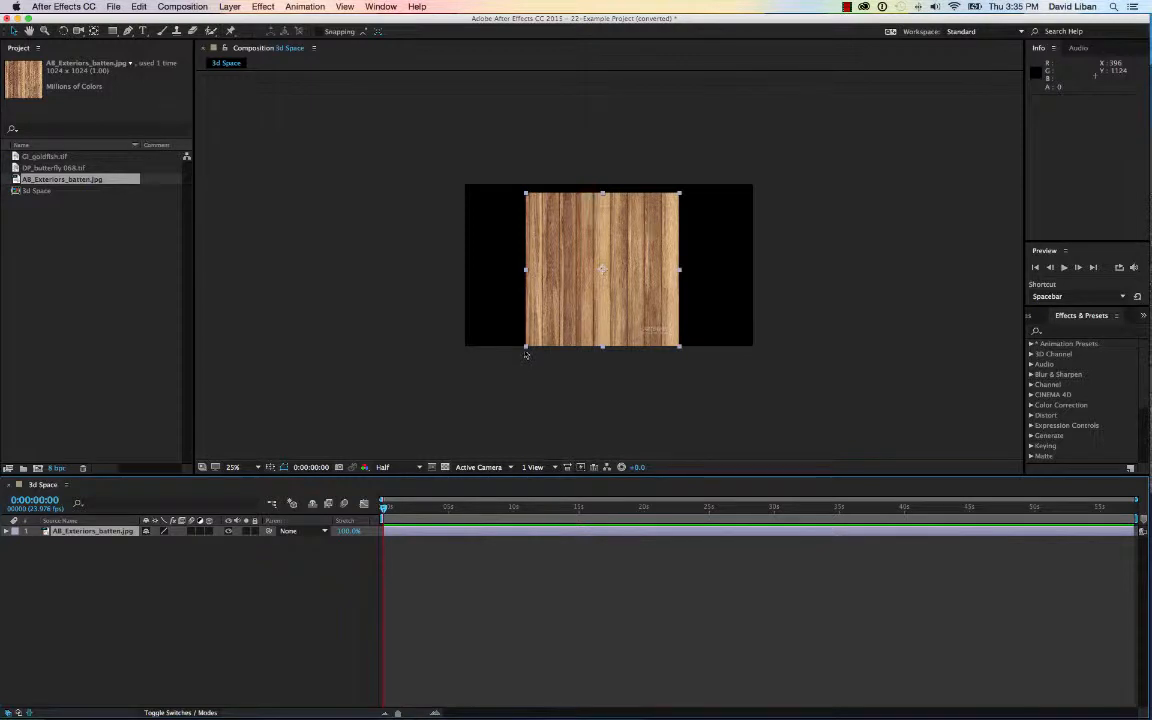
Scale the wood image down proportionally to about 32% and position it in the upper middle of the frame
drag(527, 350, 597, 248)
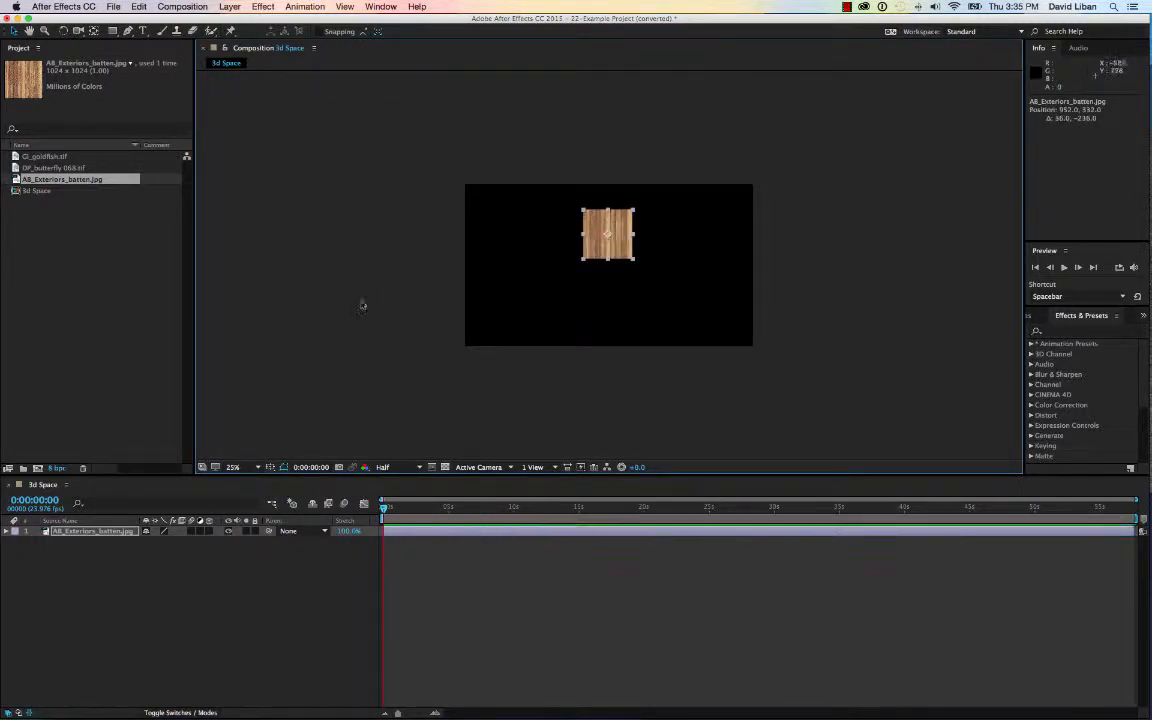
key(period)
key(period)
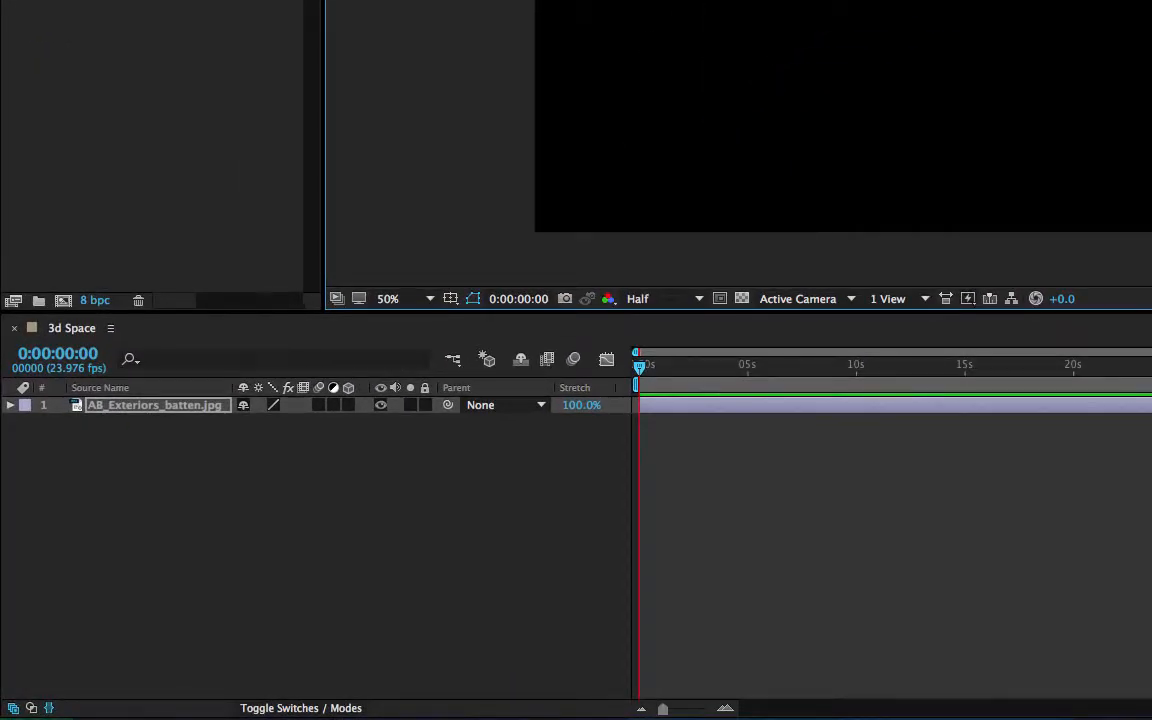
Make the wood image a 3D layer and check its Transform properties
click(349, 405)
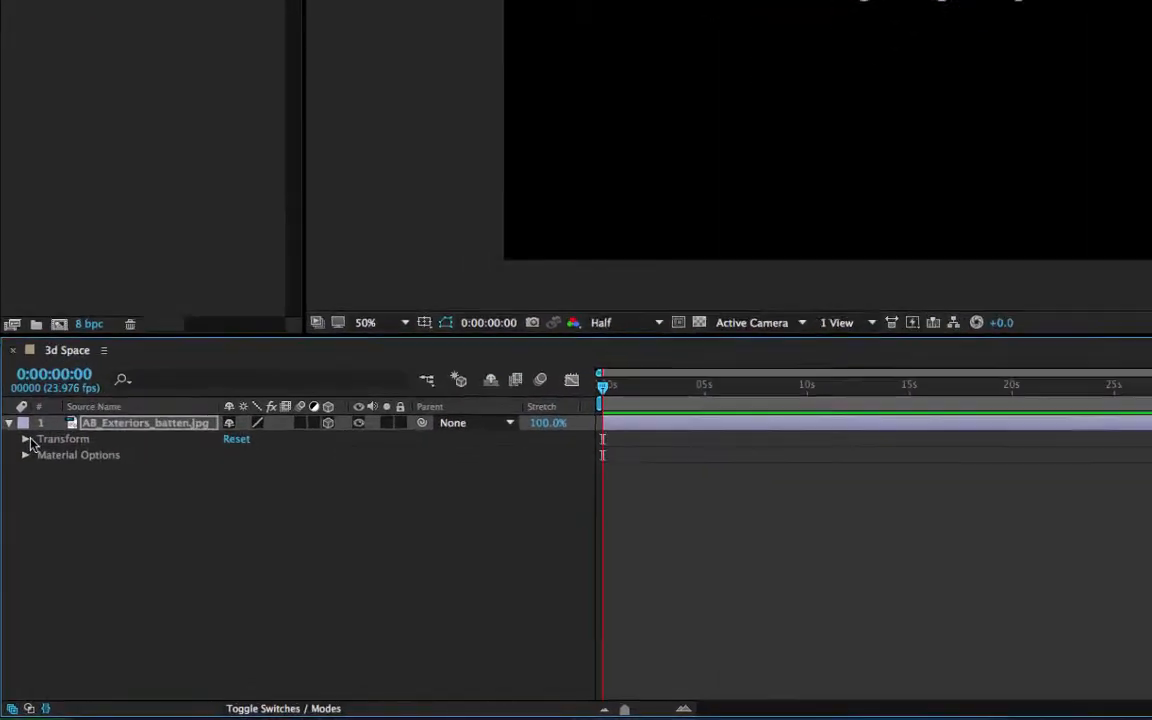
click(16, 541)
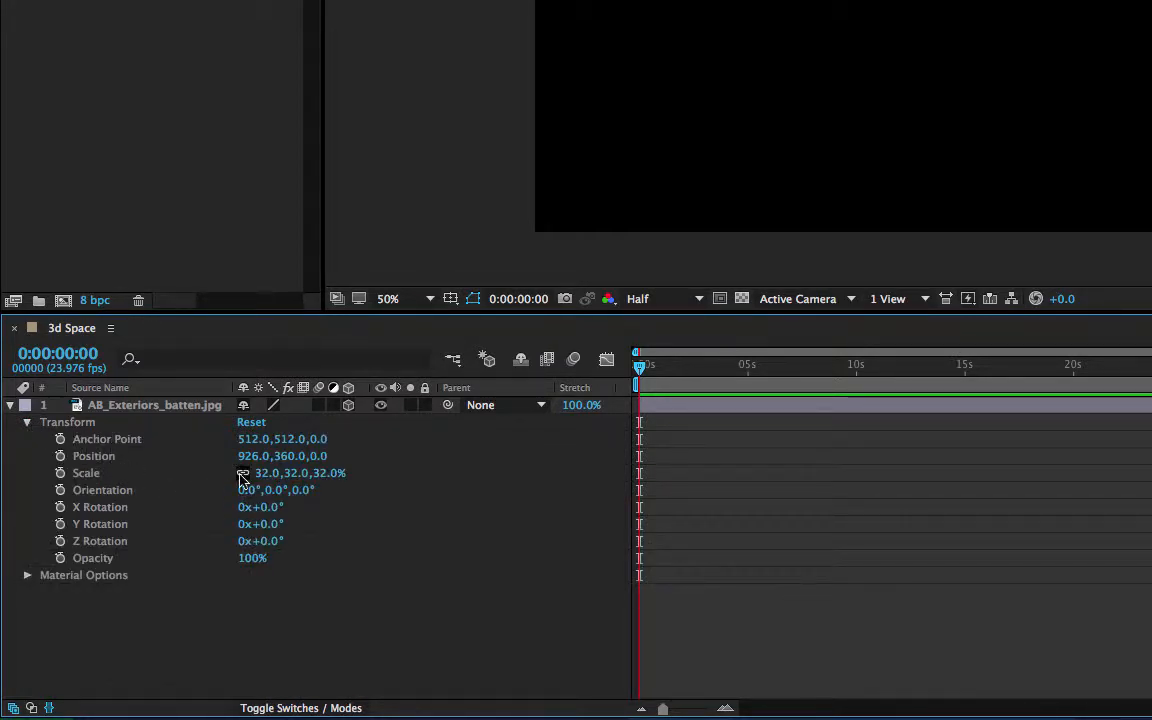
click(10, 406)
Duplicate the AB_Exteriors_batten.jpg layer three times
click(155, 408)
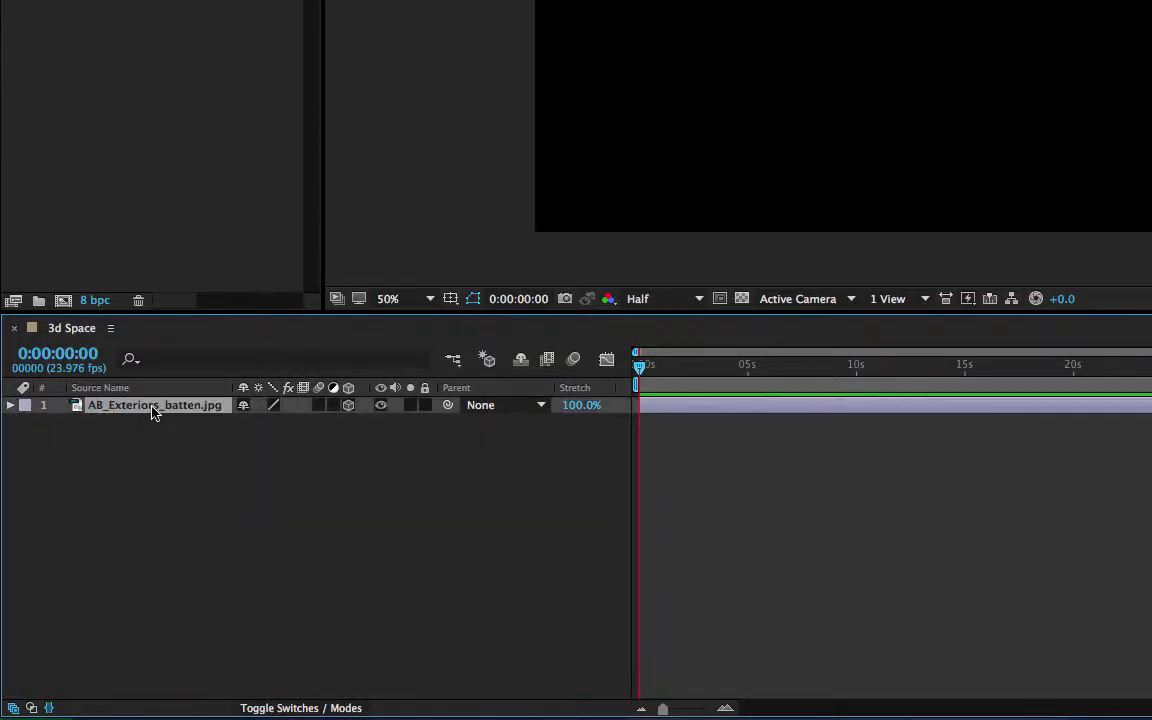
key(ctrl+d)
key(ctrl+d)
key(ctrl+d)
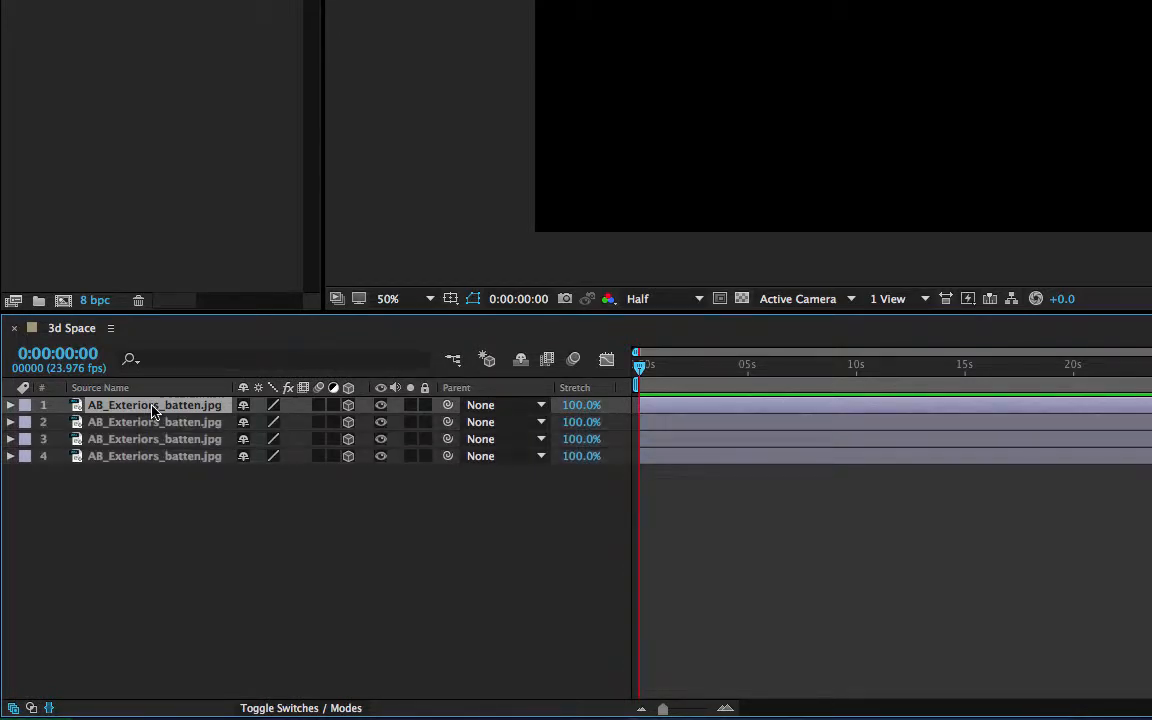
Rename the first wood layer to "back wall"
right_click(153, 410)
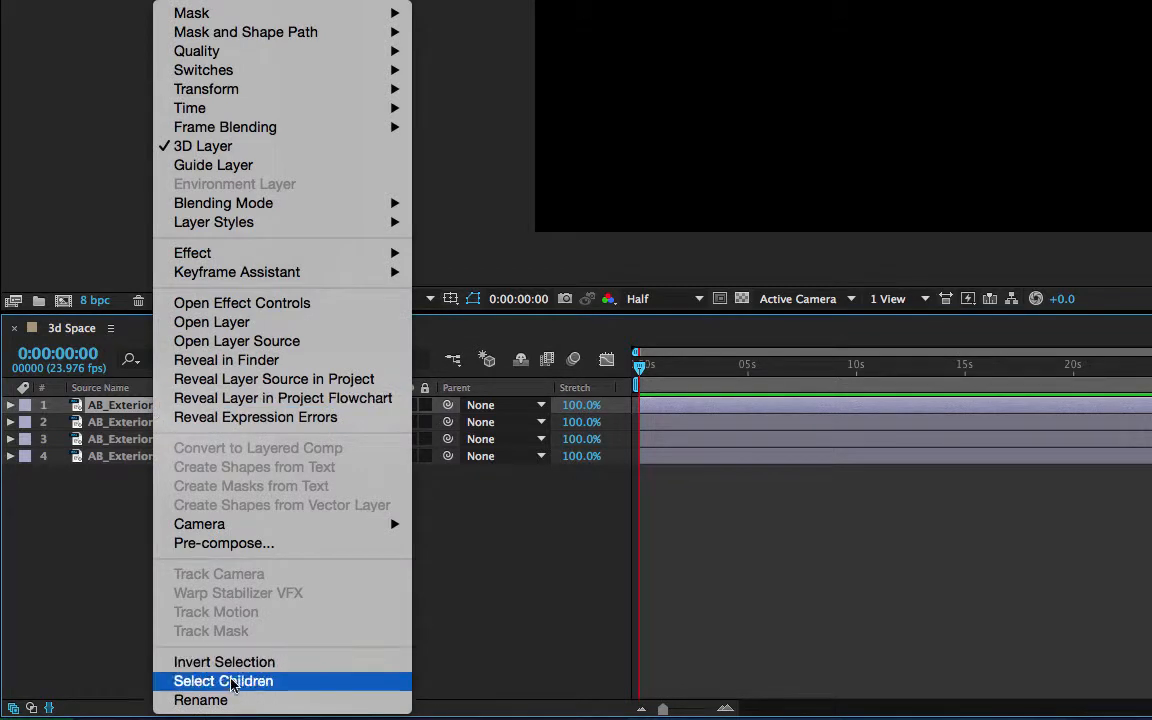
click(210, 700)
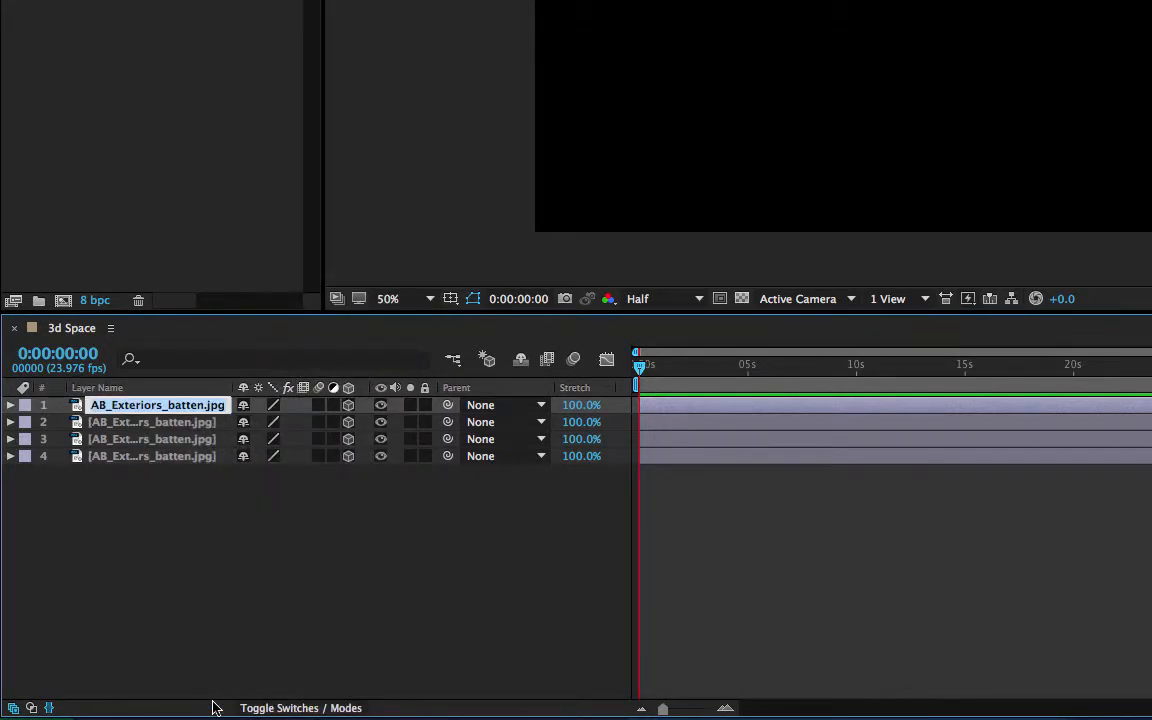
text(bac)
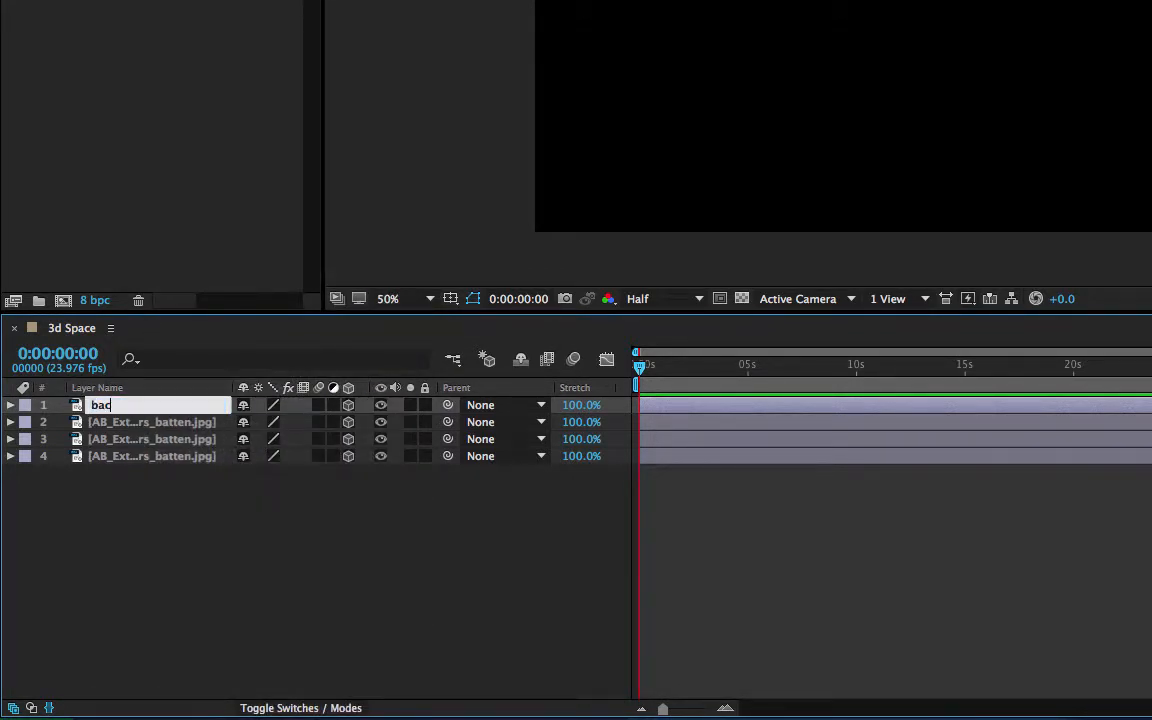
text(k wall)
key(Return)
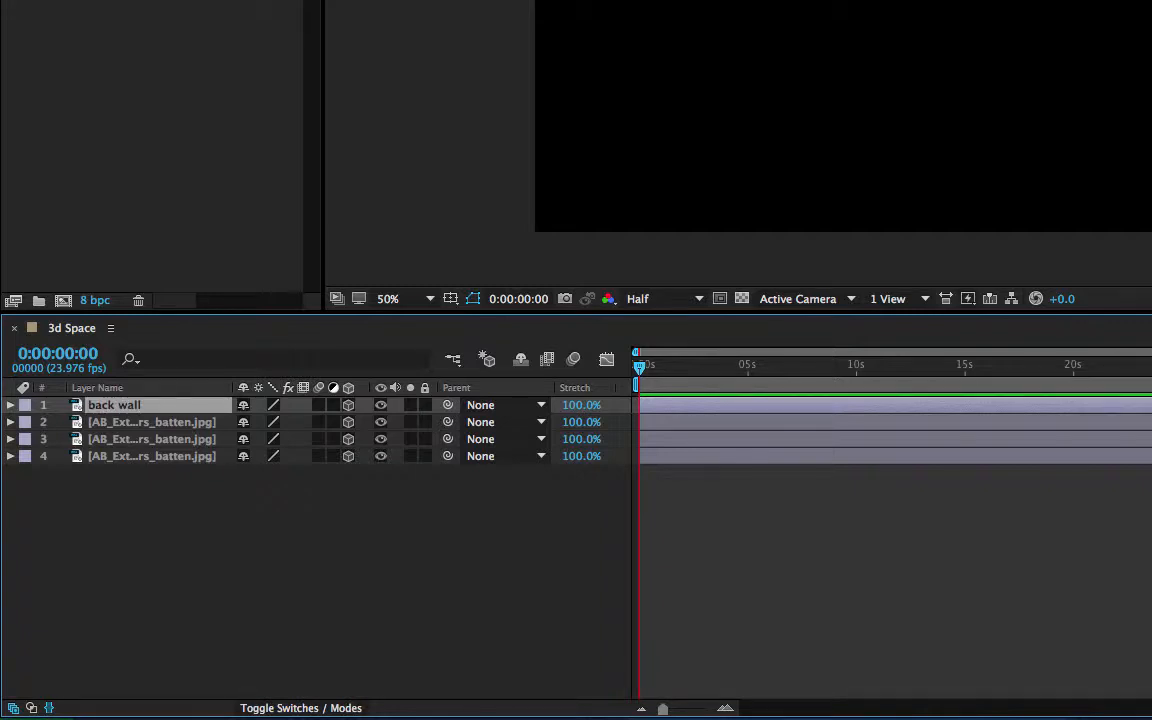
Rename the second wood layer to "right wall"
click(178, 425)
right_click(178, 425)
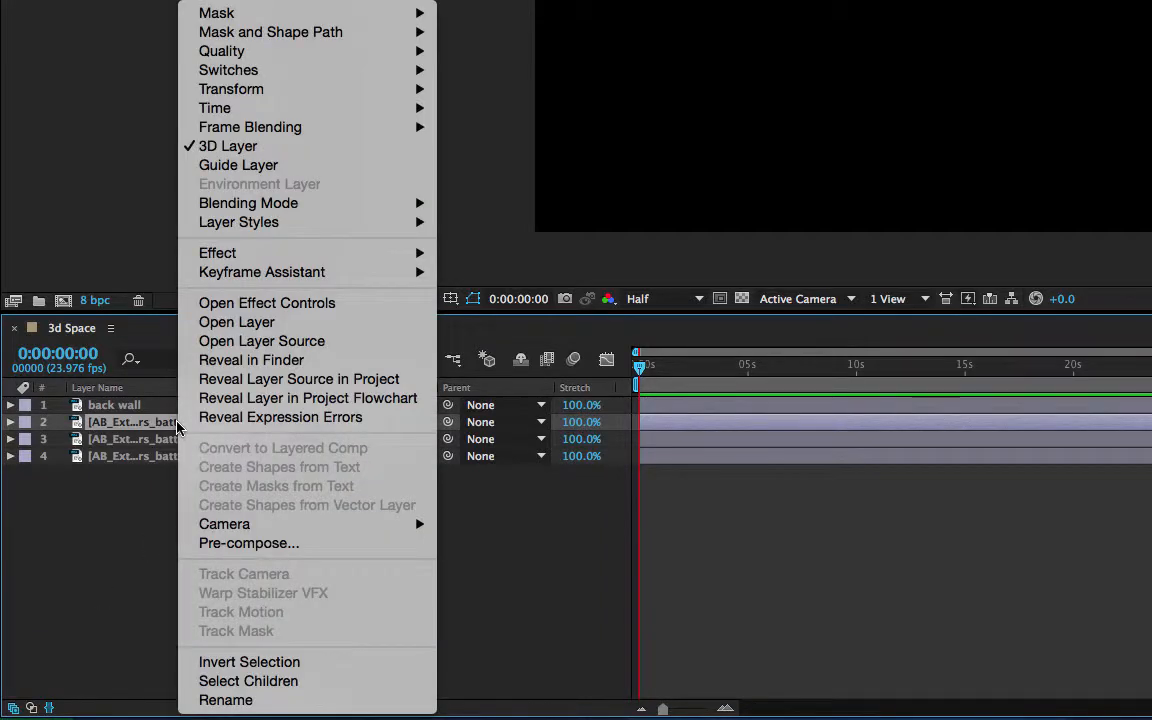
click(242, 705)
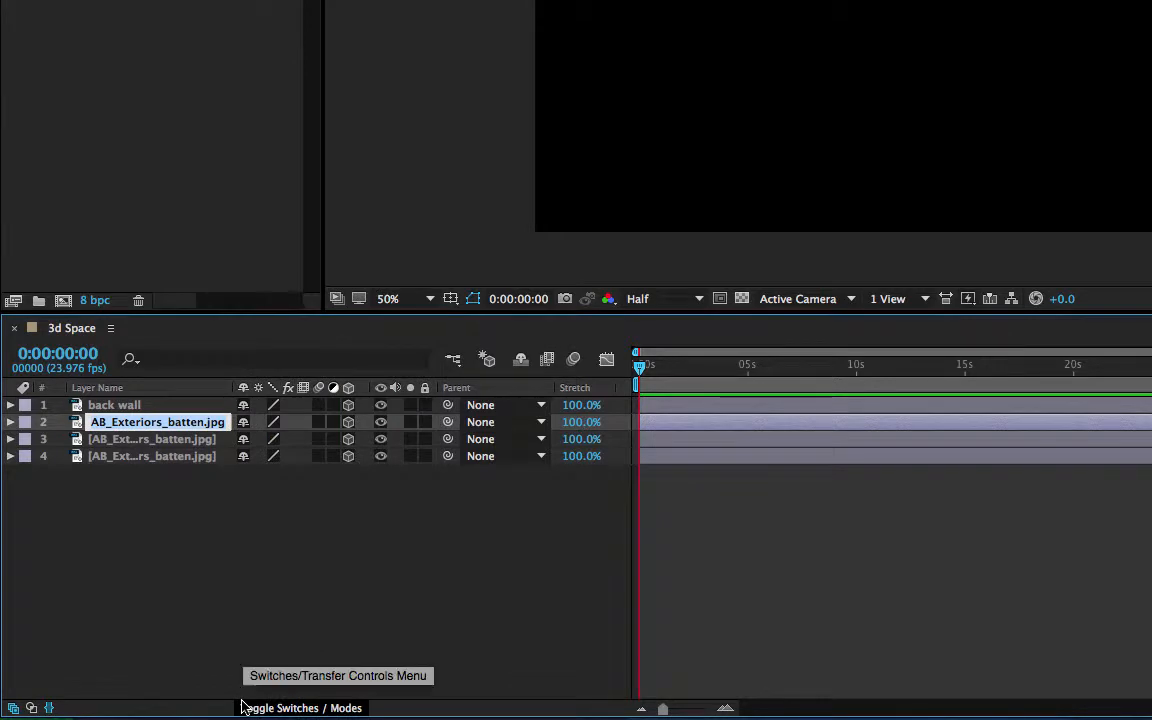
text(righ)
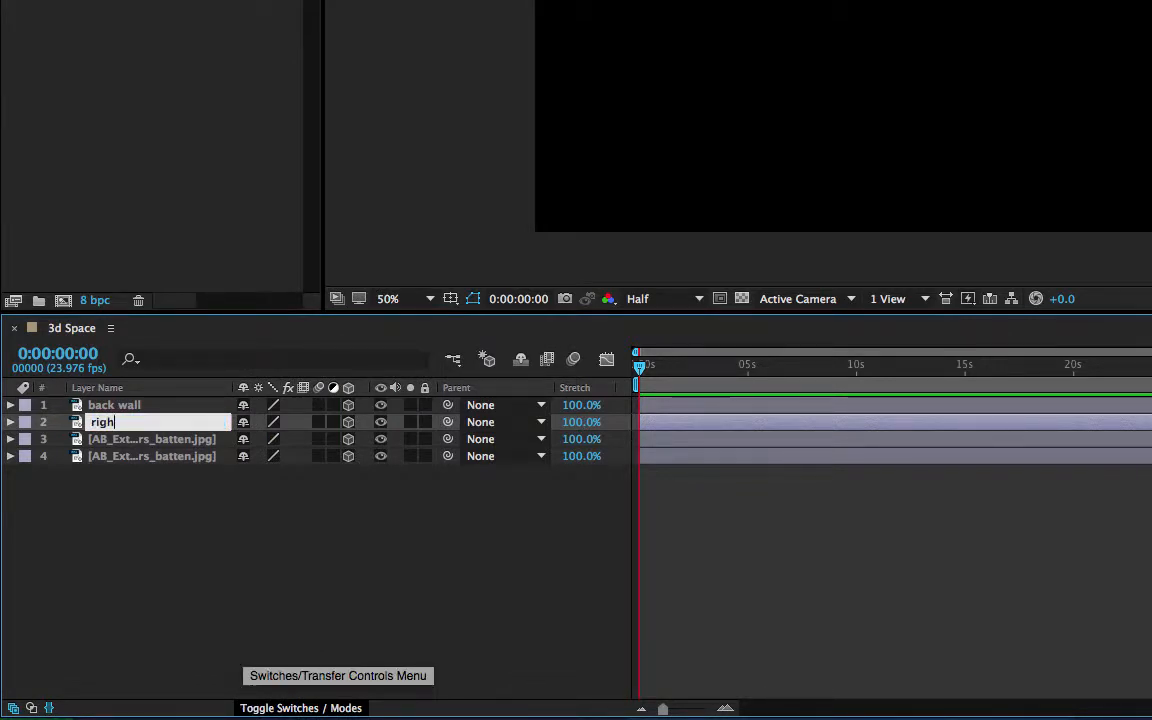
text(t wall)
key(Return)
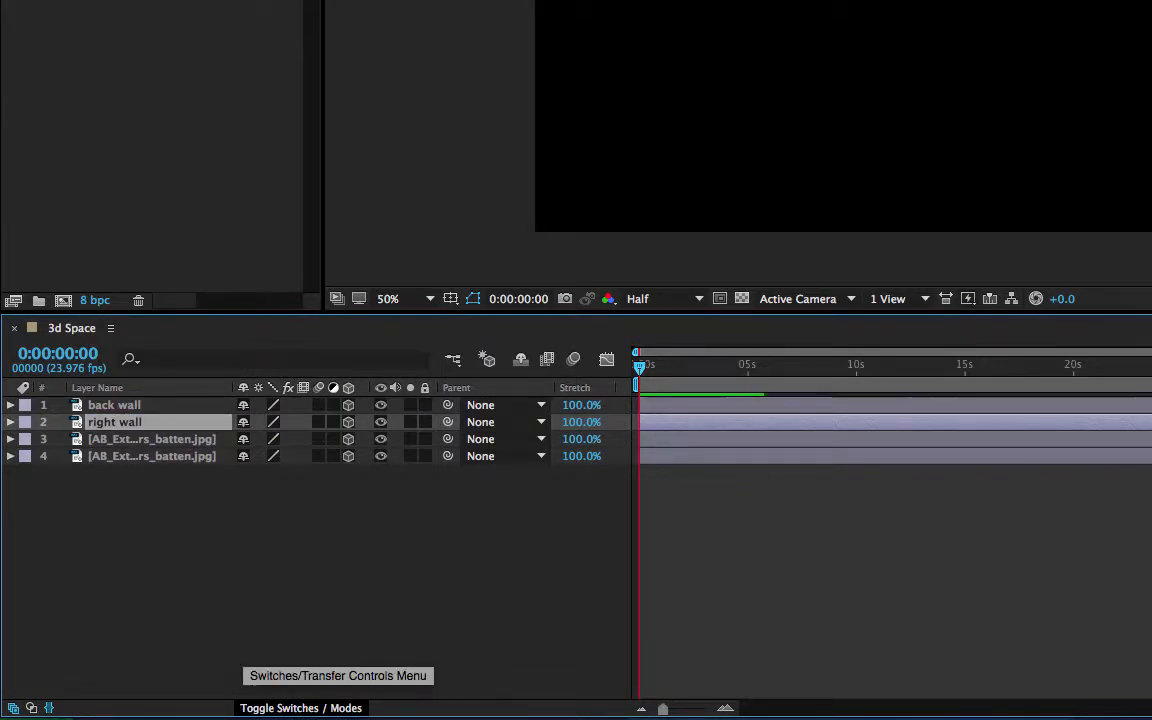
Rename the third wood layer to "left wall"
click(178, 443)
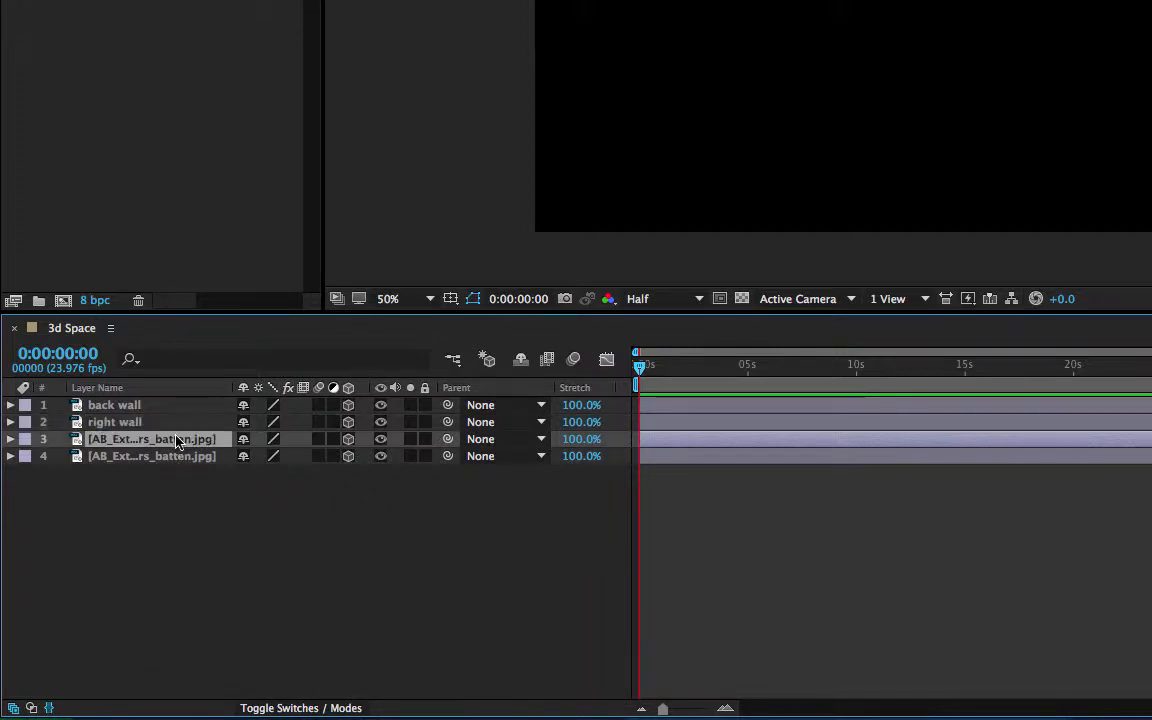
right_click(178, 443)
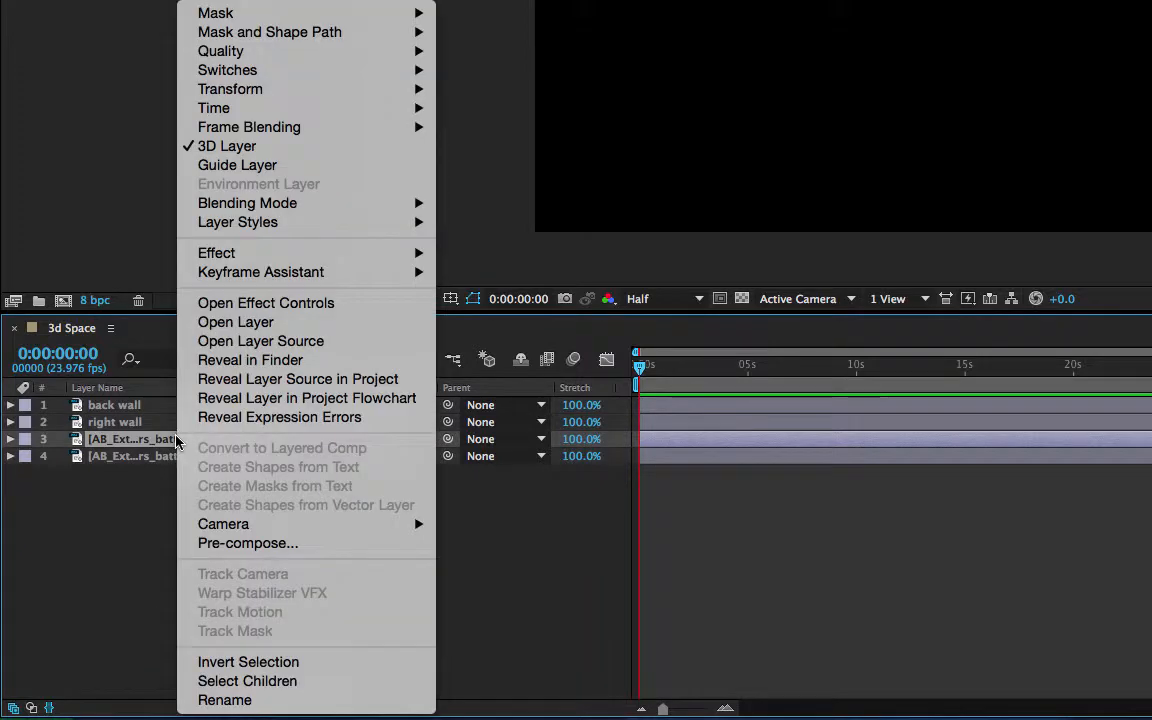
click(213, 700)
text(lef)
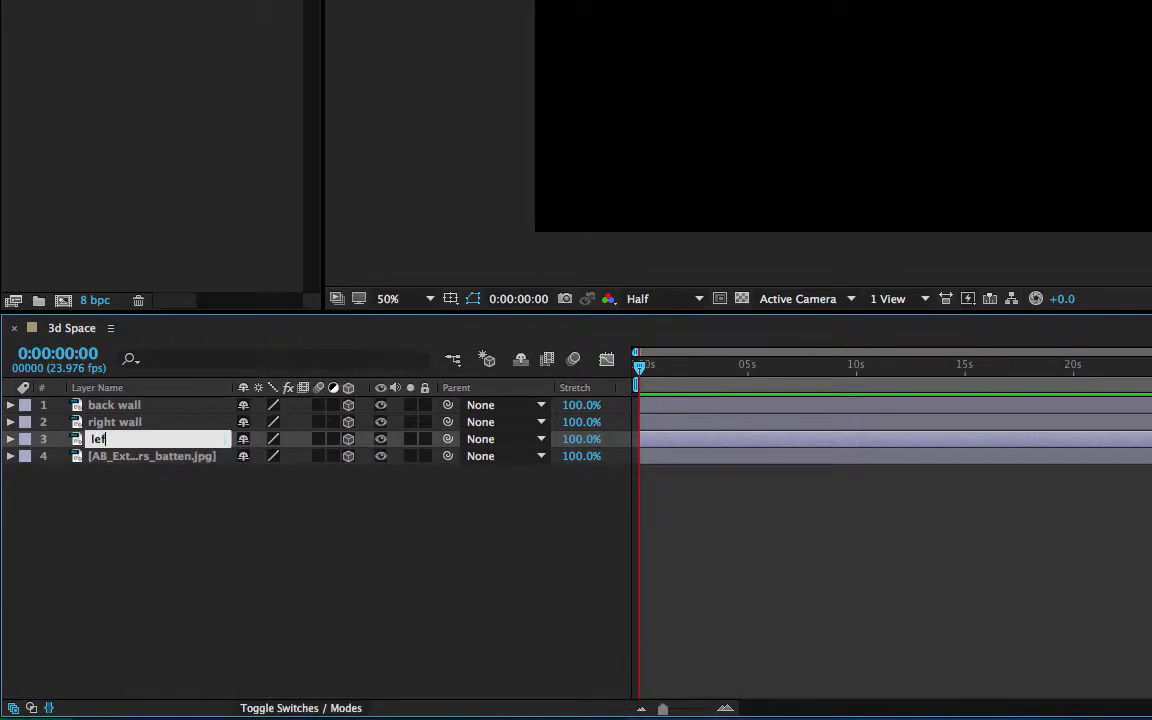
text(t wall)
key(Return)
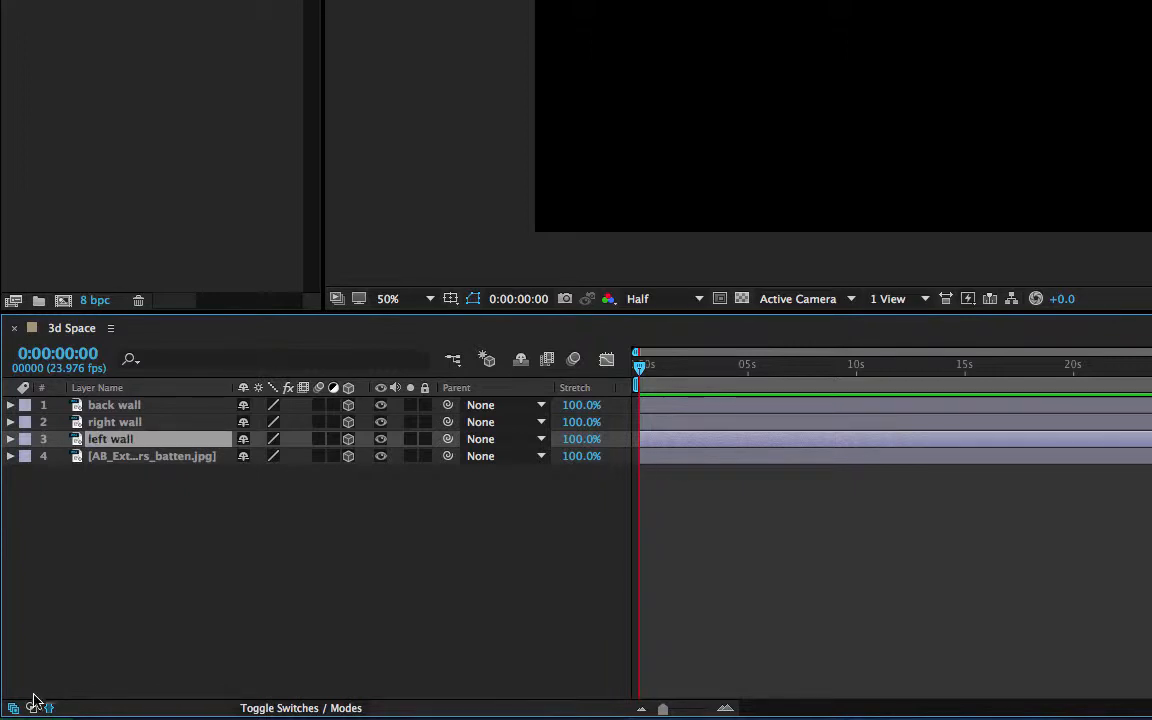
Rename the fourth wood layer to "floor"
click(143, 458)
right_click(143, 460)
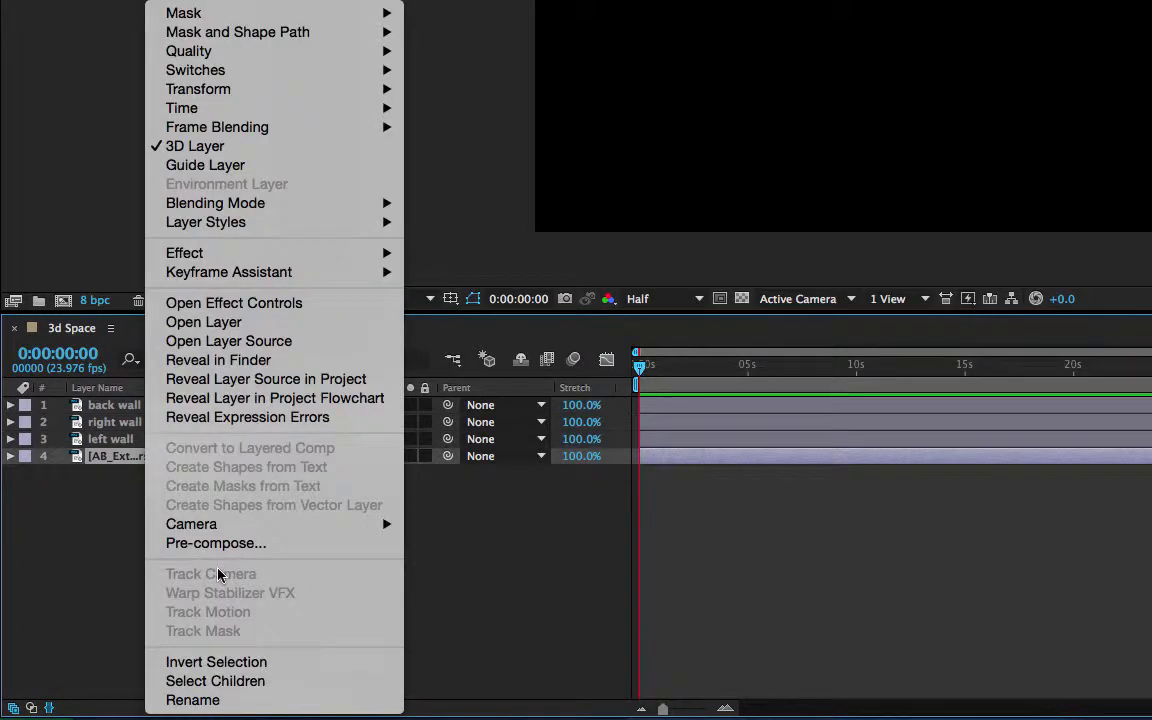
click(213, 700)
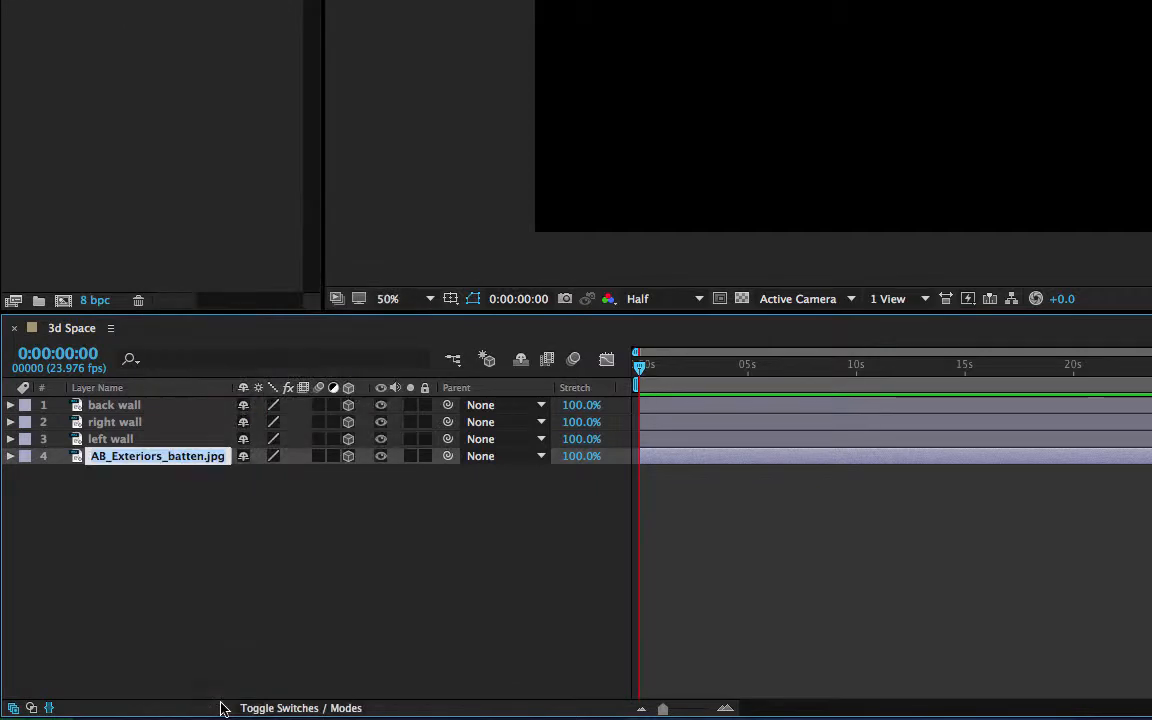
text(floor)
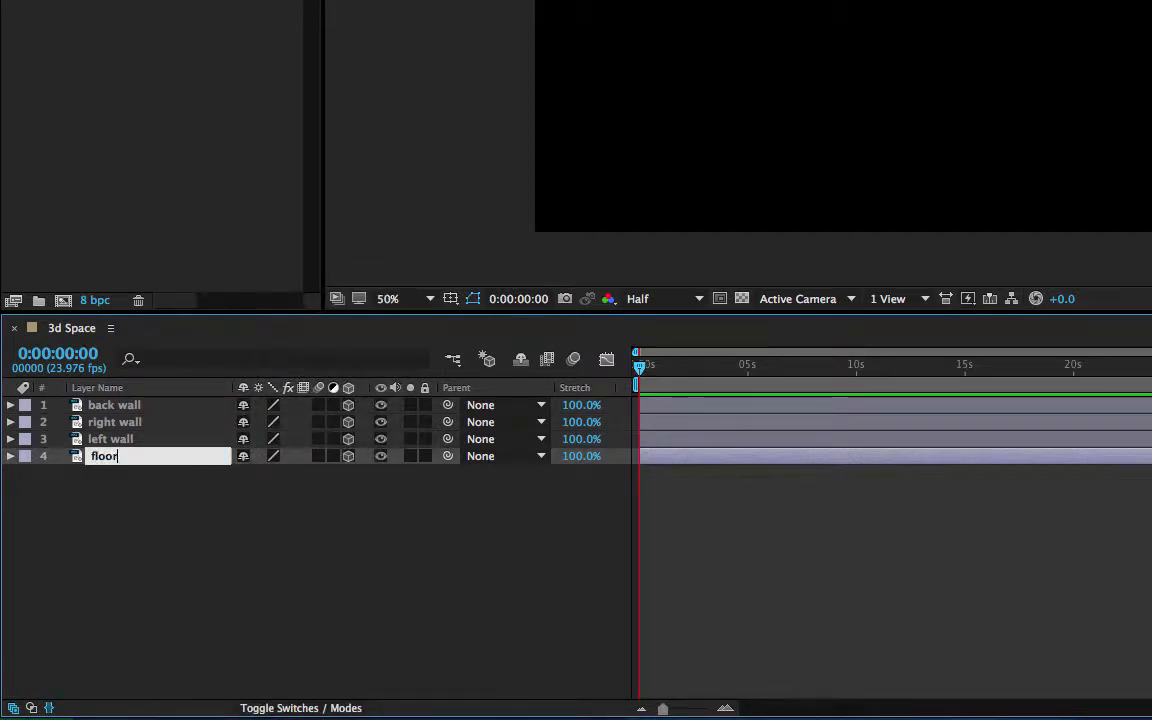
key(Return)
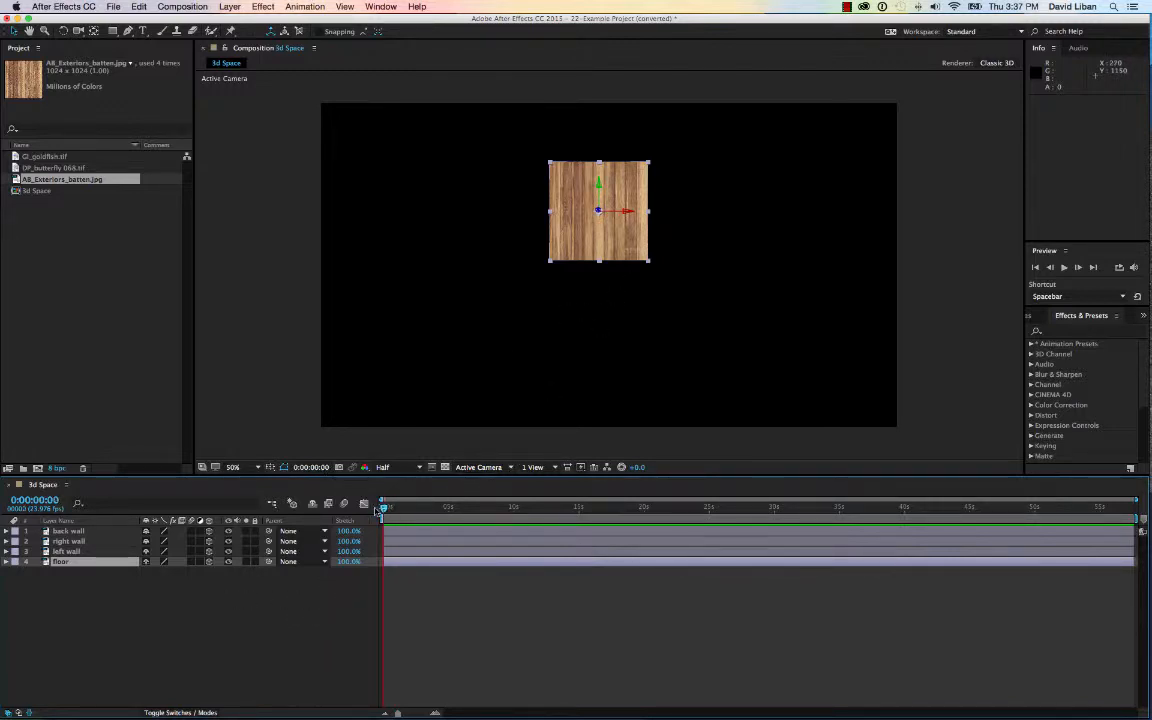
Display the composition in the 4 Views layout with the whole frame fitting in the Right view
mouse_move(383, 507)
mouse_down()
mouse_move(447, 510)
mouse_move(383, 508)
mouse_up()
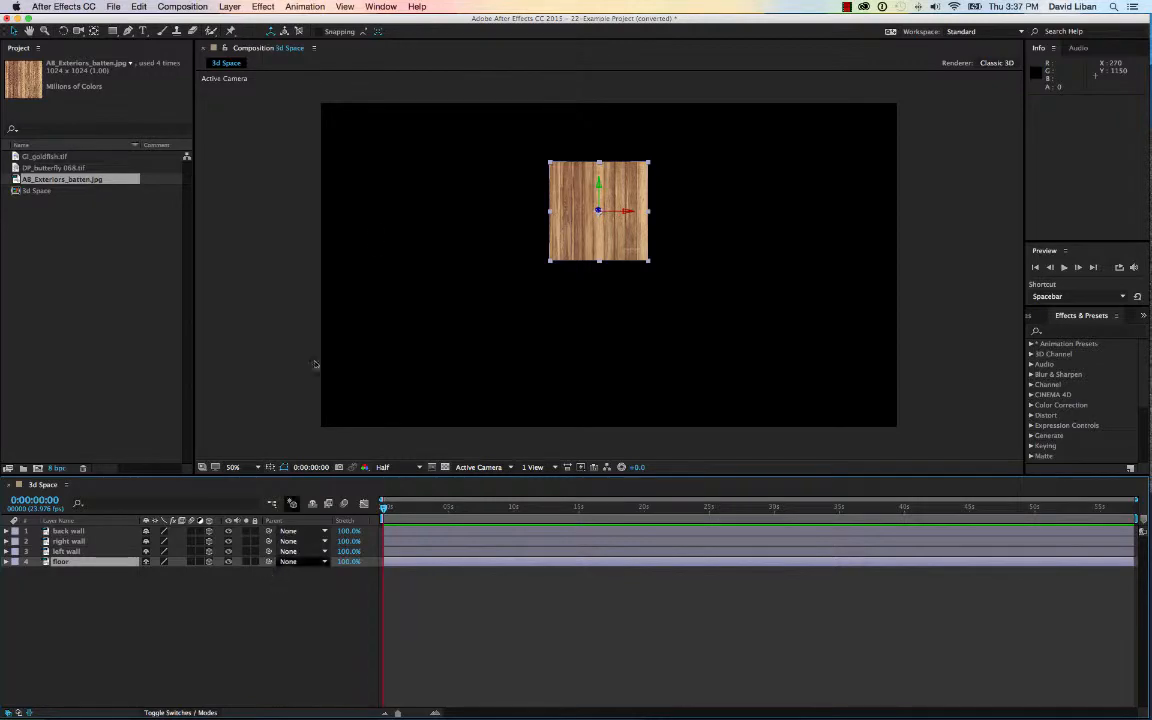
click(536, 467)
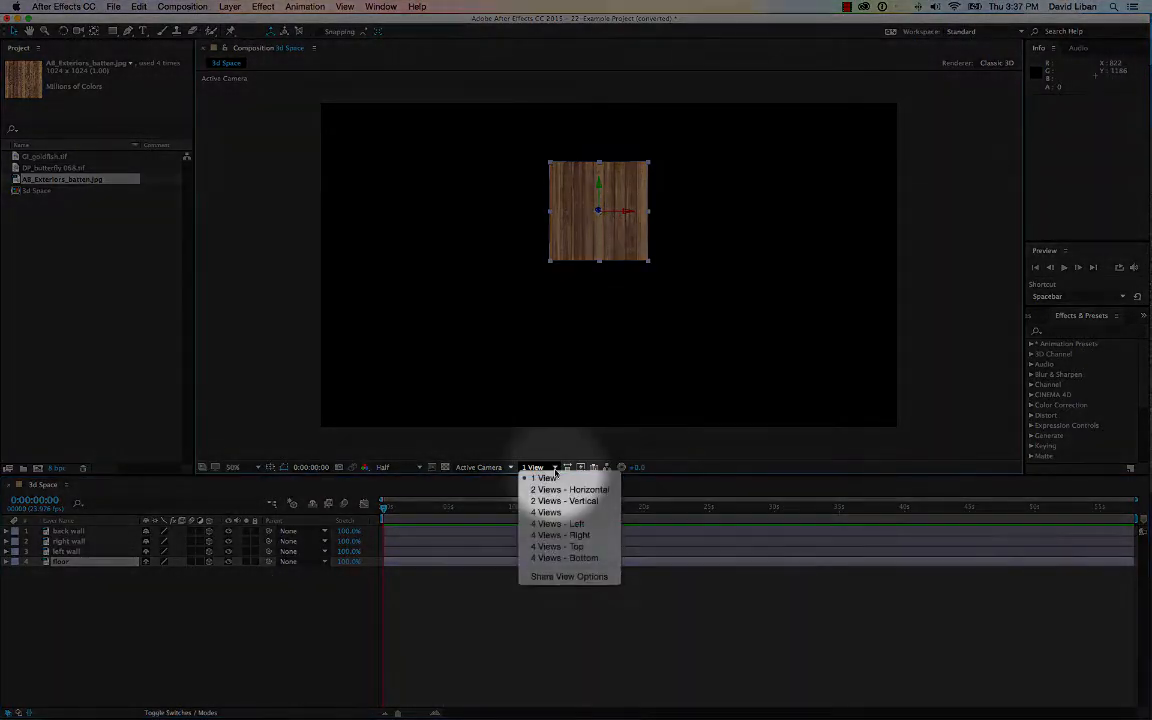
click(550, 512)
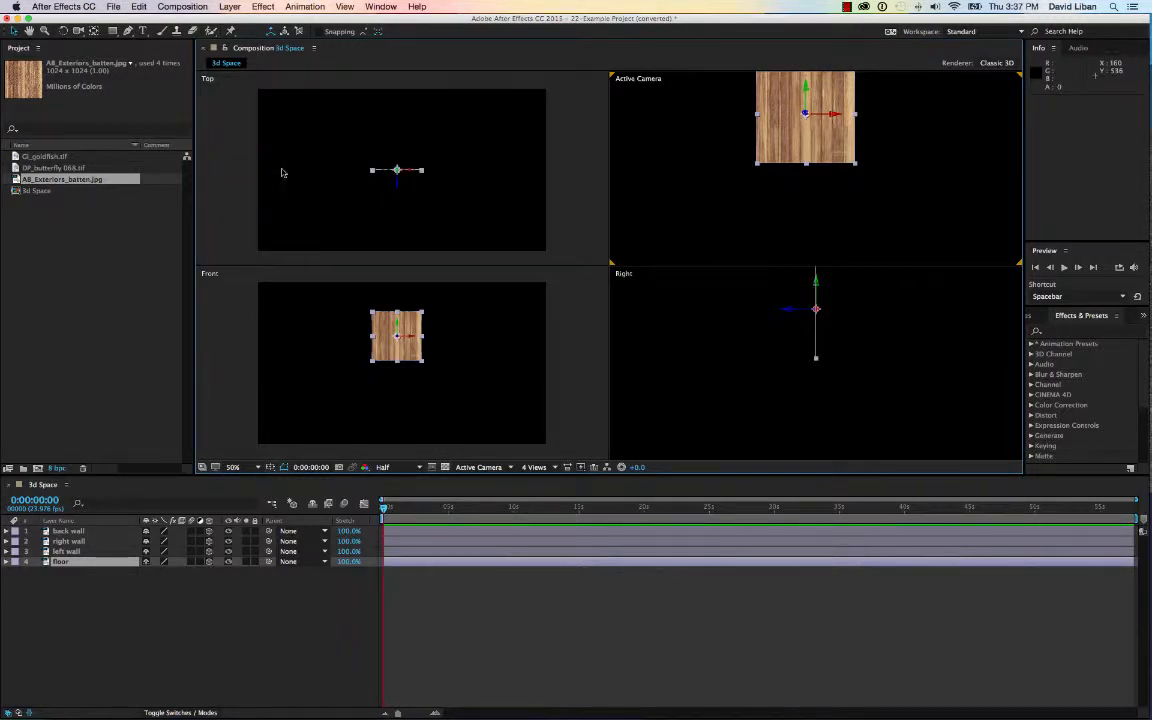
click(205, 91)
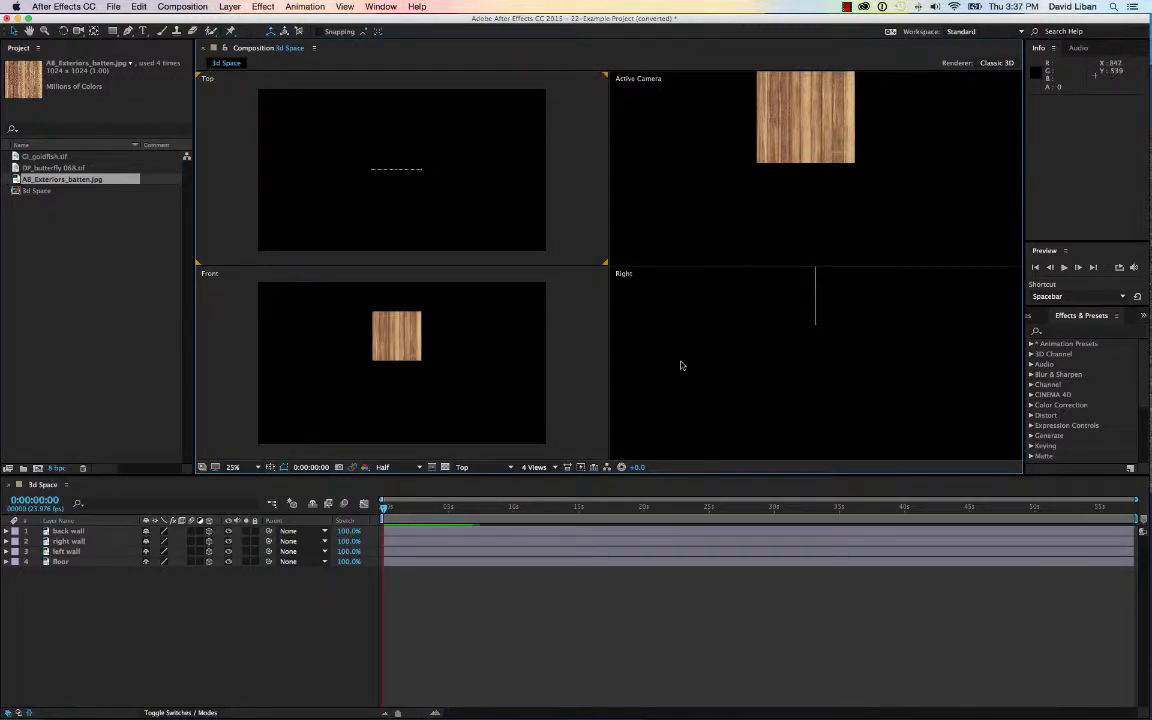
scroll(681, 365, down, 3)
scroll(681, 365, up, 2)
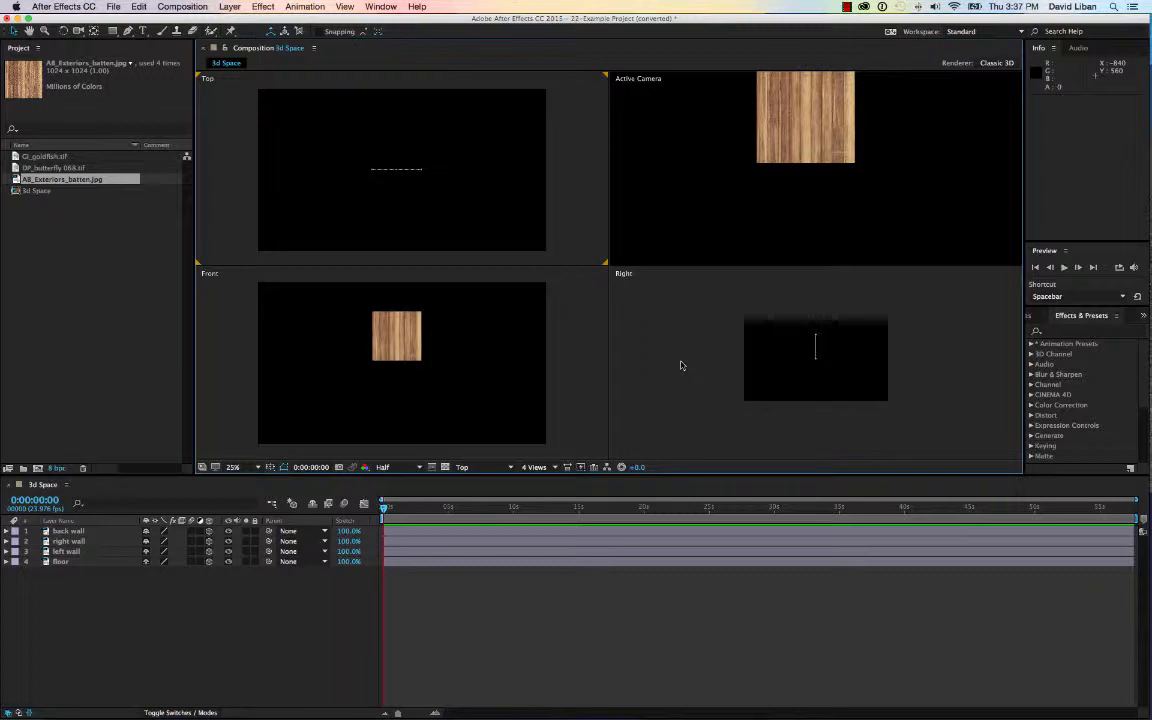
scroll(681, 365, up, 2)
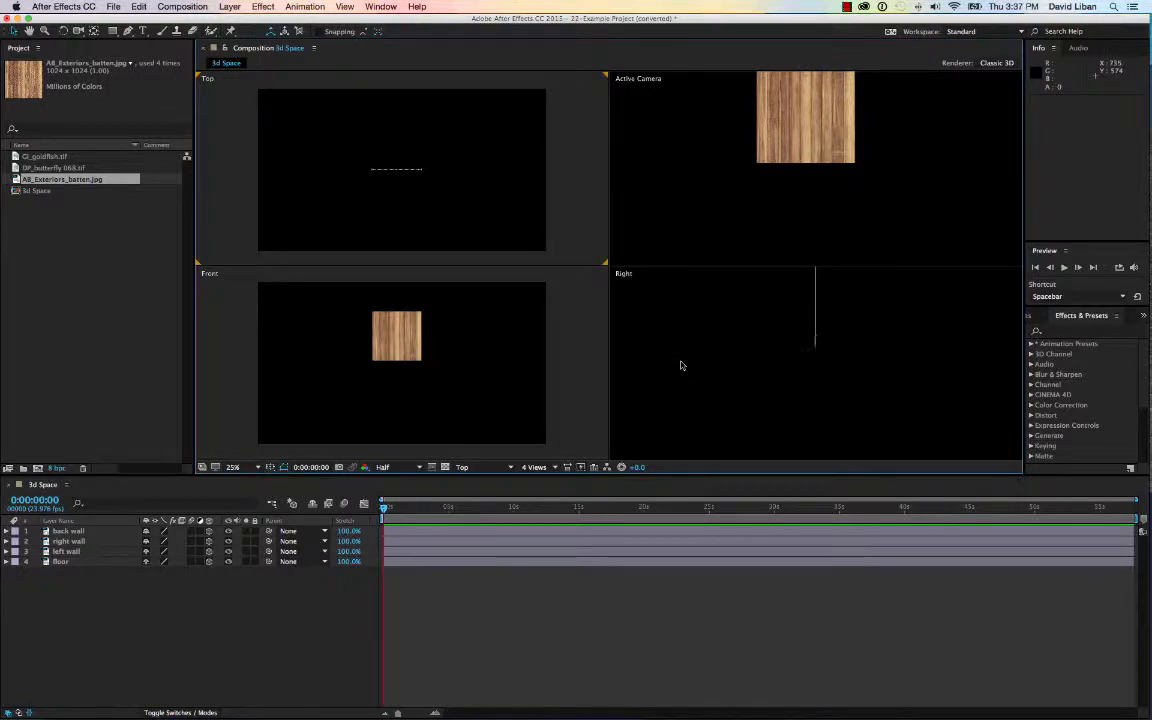
scroll(681, 365, down, 1)
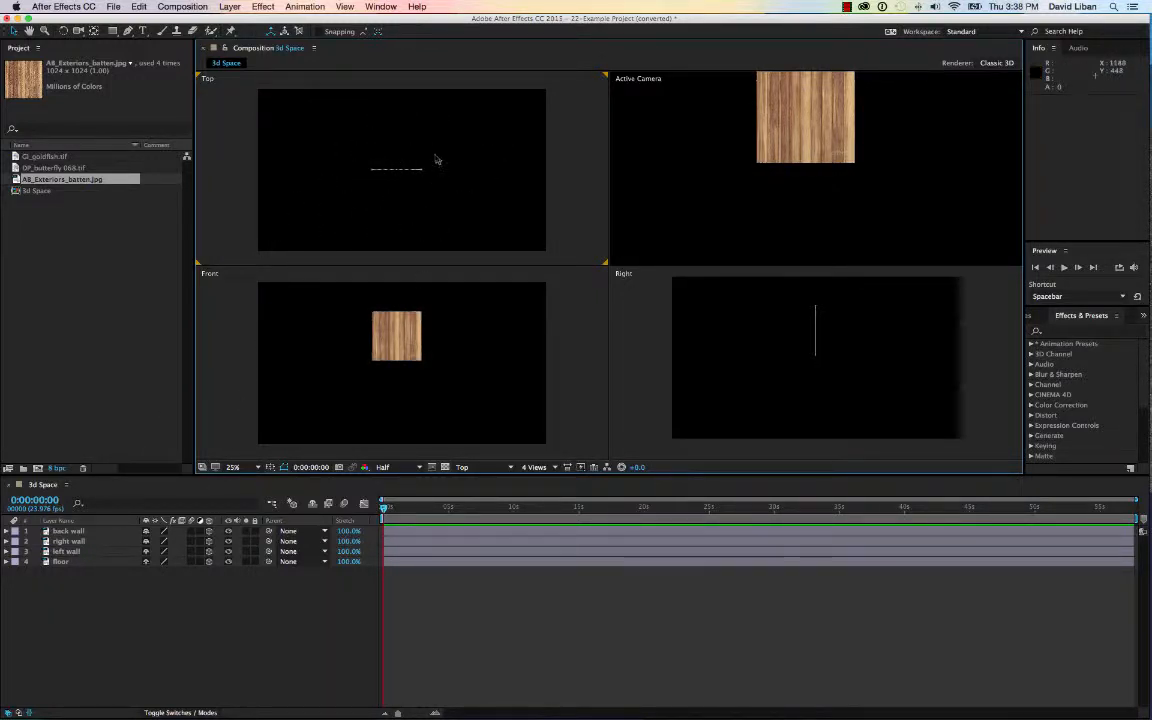
Spread the stacked wall layers apart in depth in the Top view, moving the left wall to about Z -168
click(400, 170)
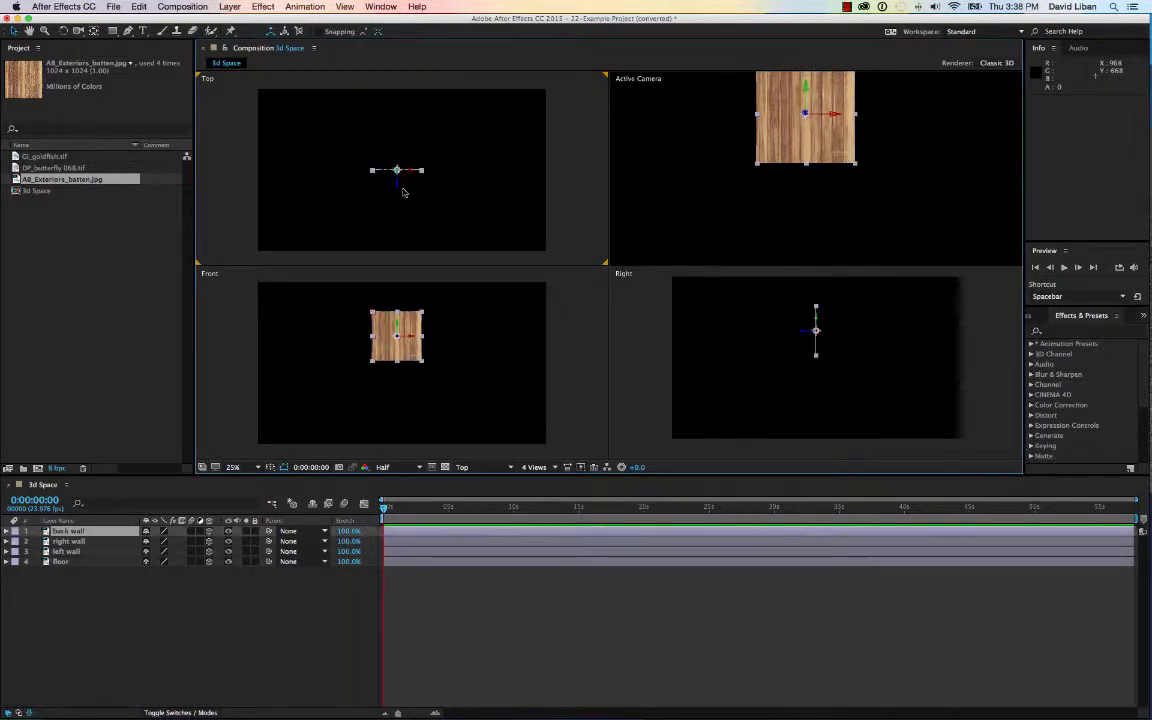
mouse_move(399, 180)
mouse_down()
mouse_move(400, 194)
mouse_move(398, 159)
mouse_move(402, 196)
mouse_up()
click(400, 172)
click(398, 170)
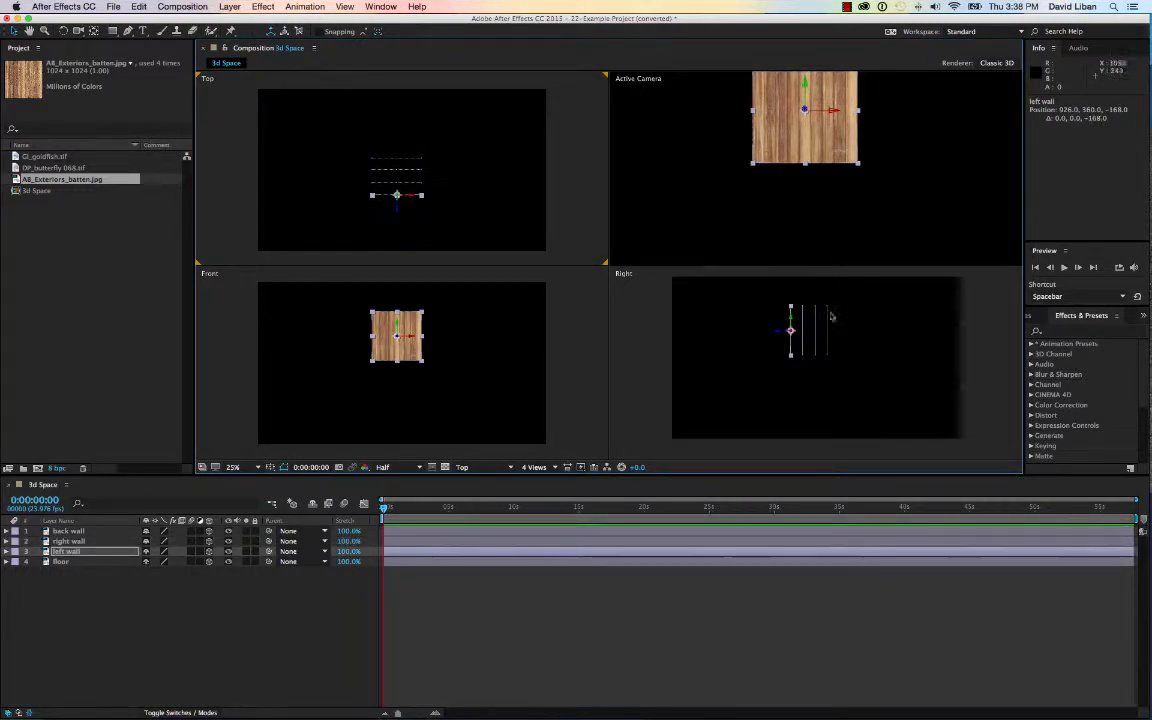
scroll(708, 224, down, 5)
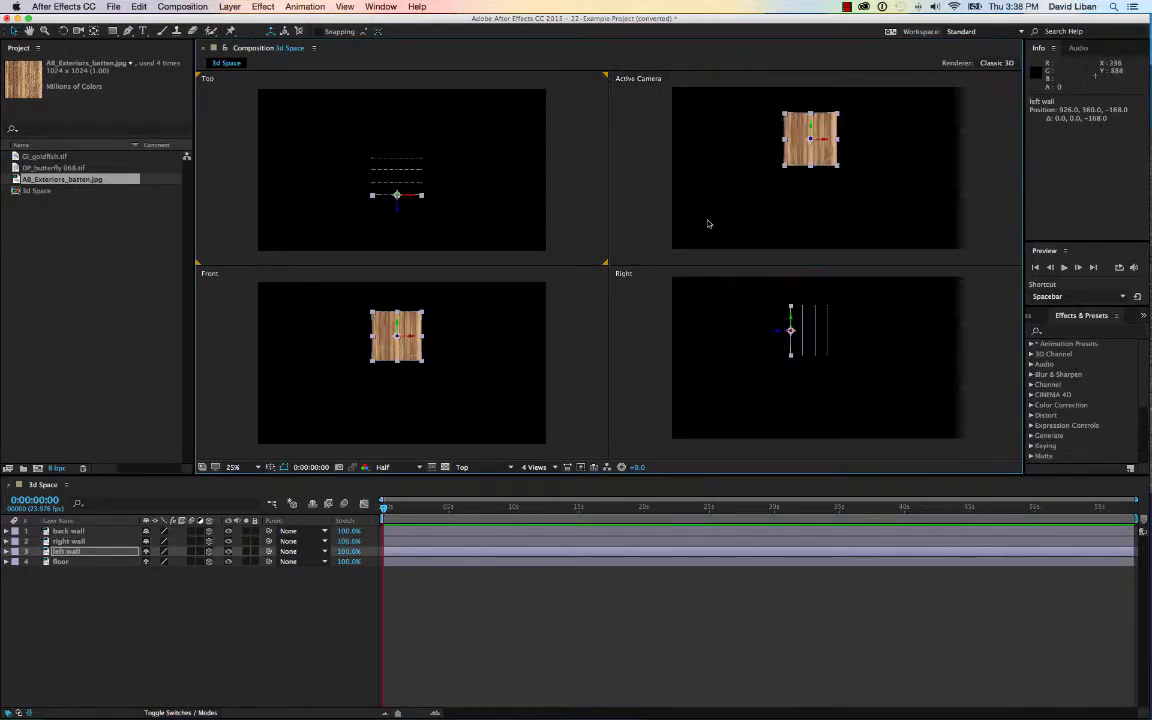
Hide the right wall, left wall and floor layers, and move the back wall back in depth to about 938, 360, 300
click(229, 542)
click(229, 552)
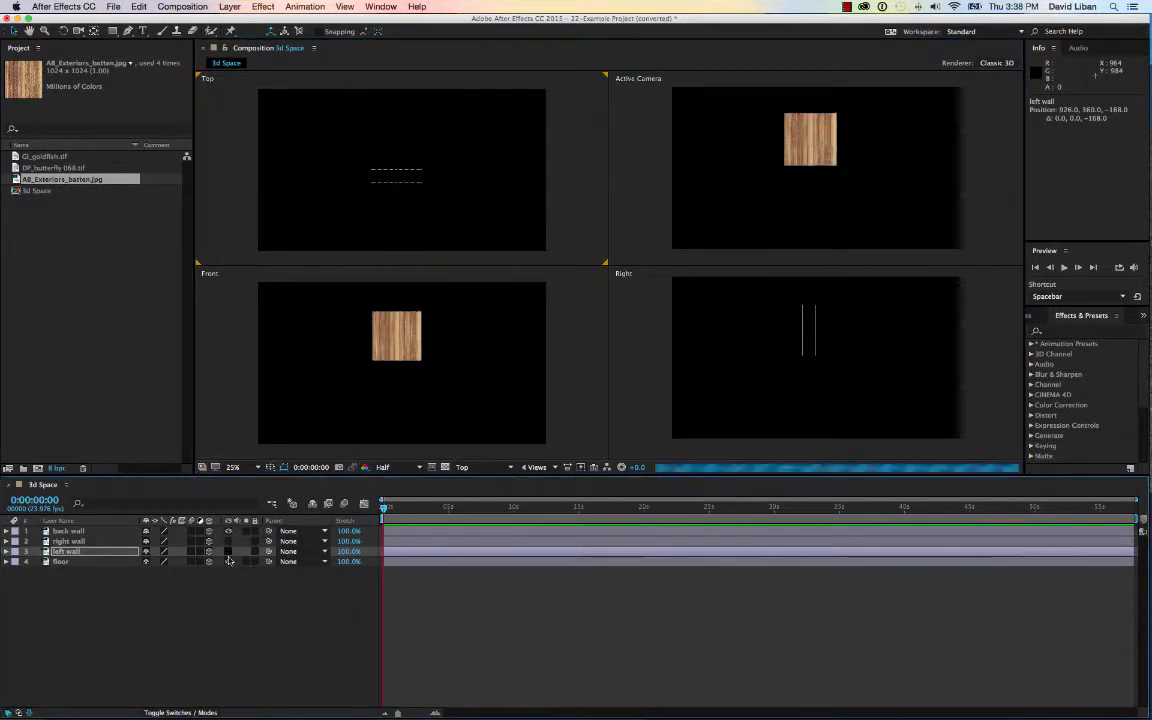
click(229, 562)
drag(391, 183, 398, 125)
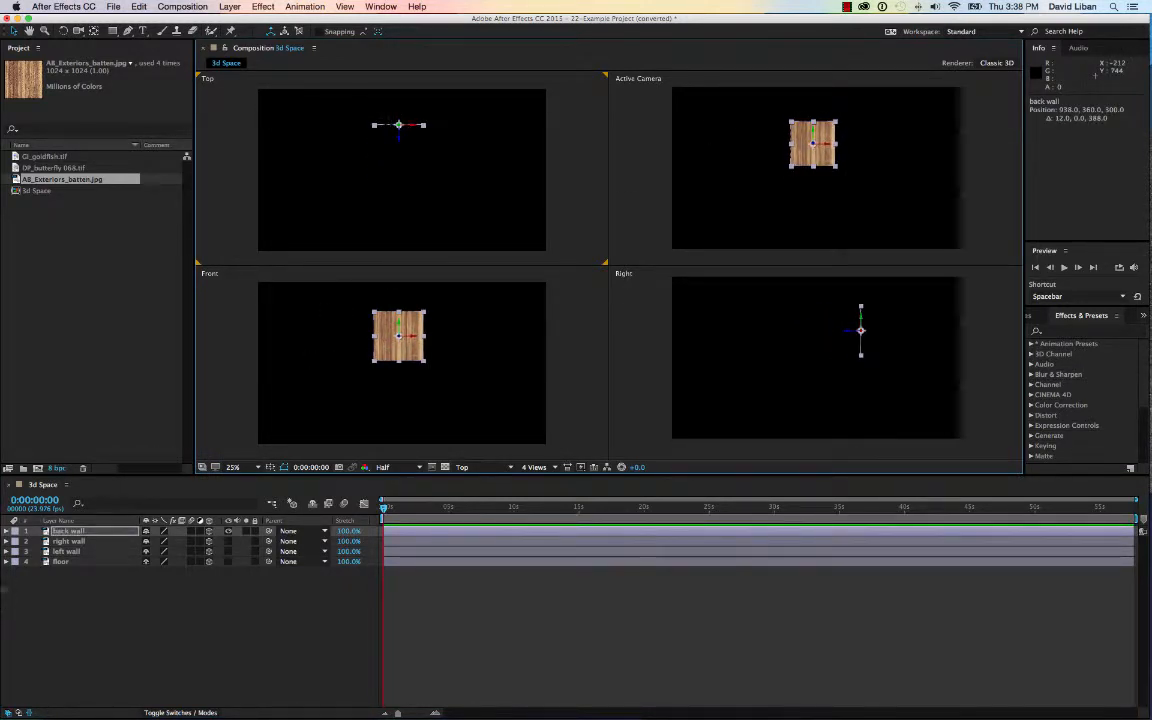
Scale the back wall layer to 46% and make the right wall layer visible
key(s)
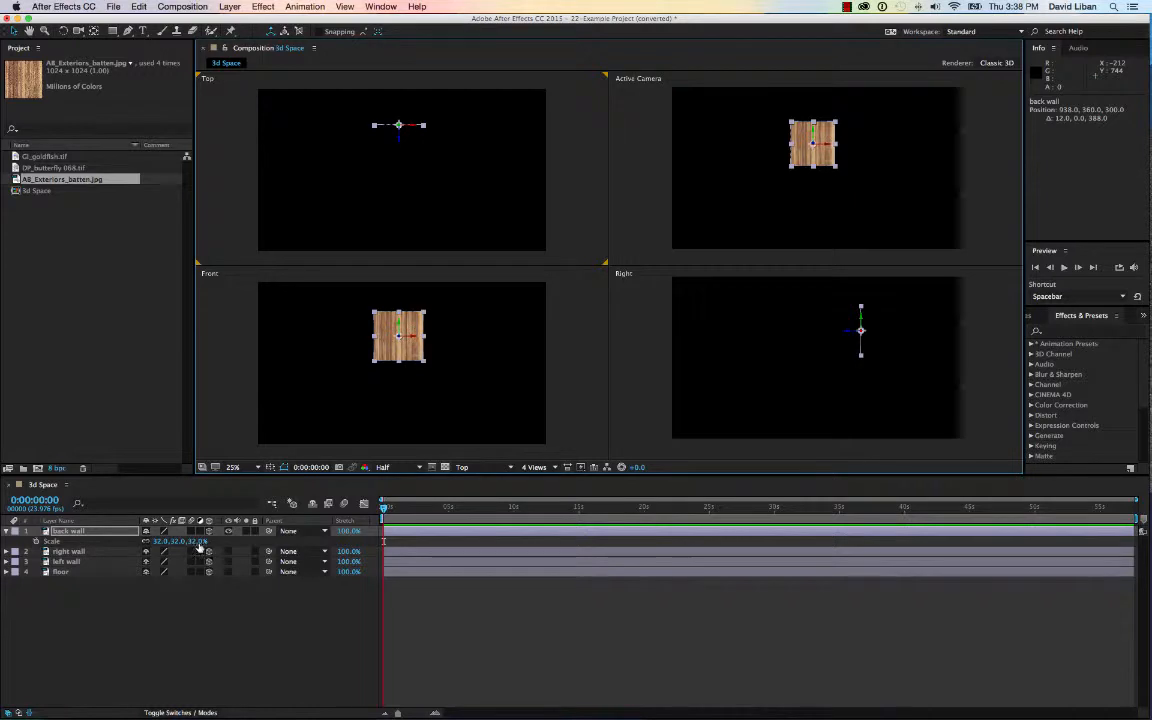
drag(200, 542, 206, 542)
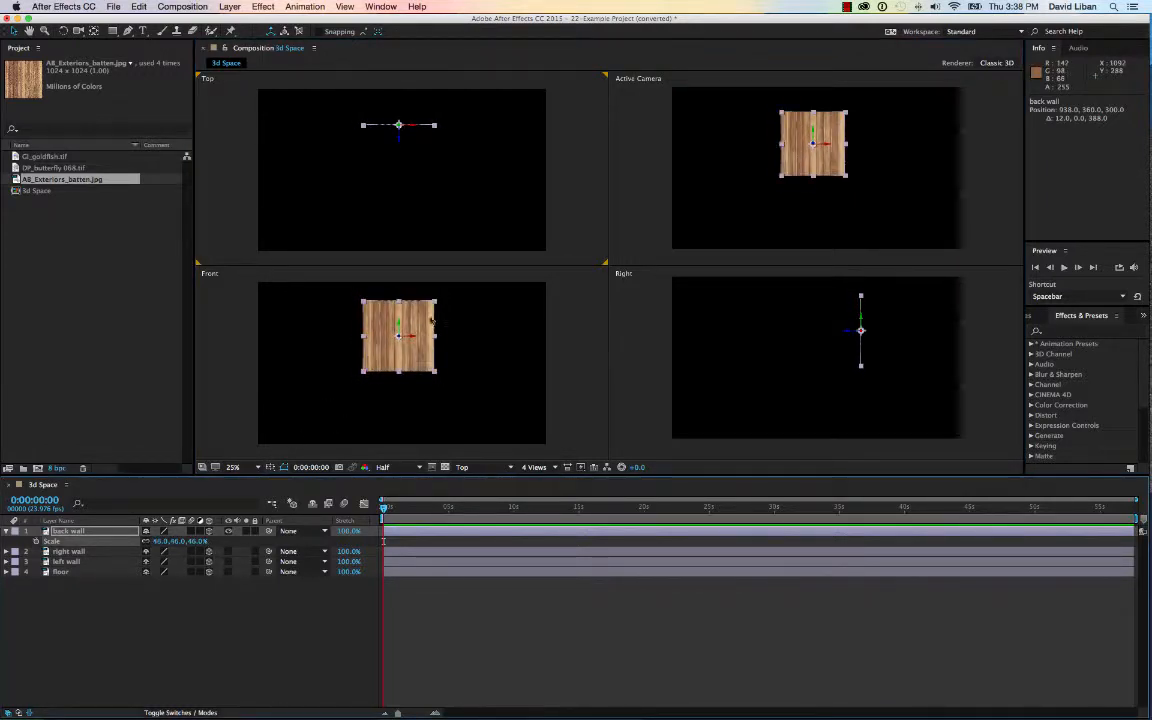
click(228, 552)
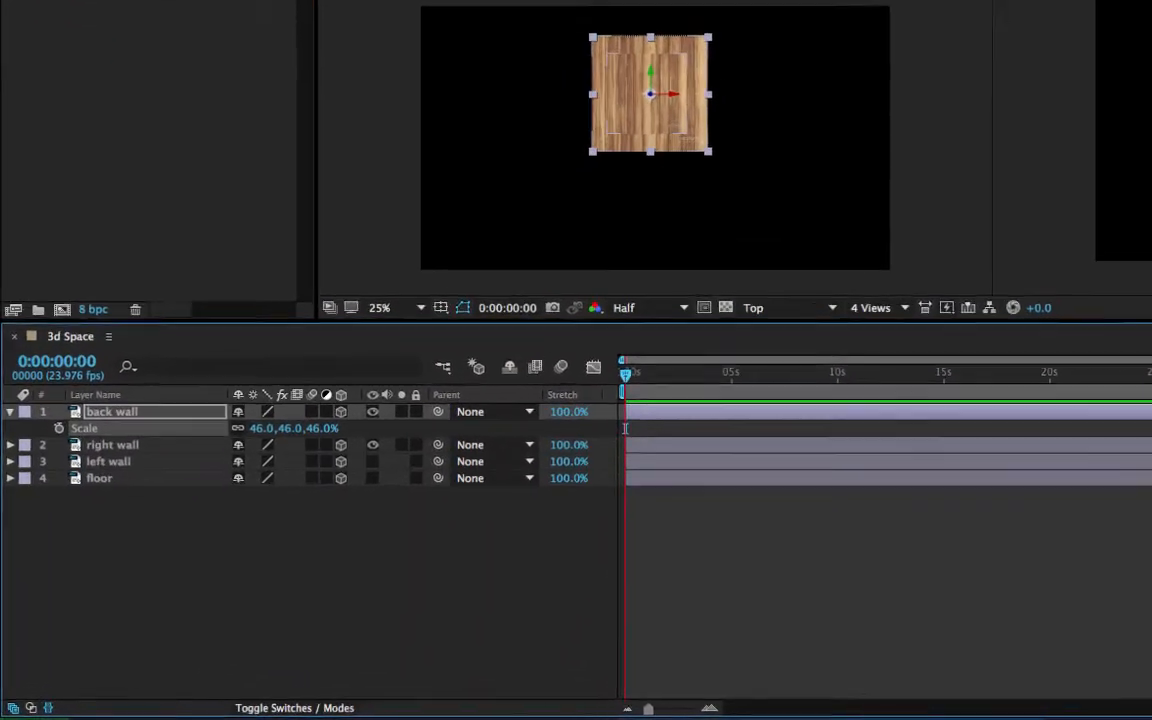
Set the right wall layer's Y rotation to 63°
click(467, 76)
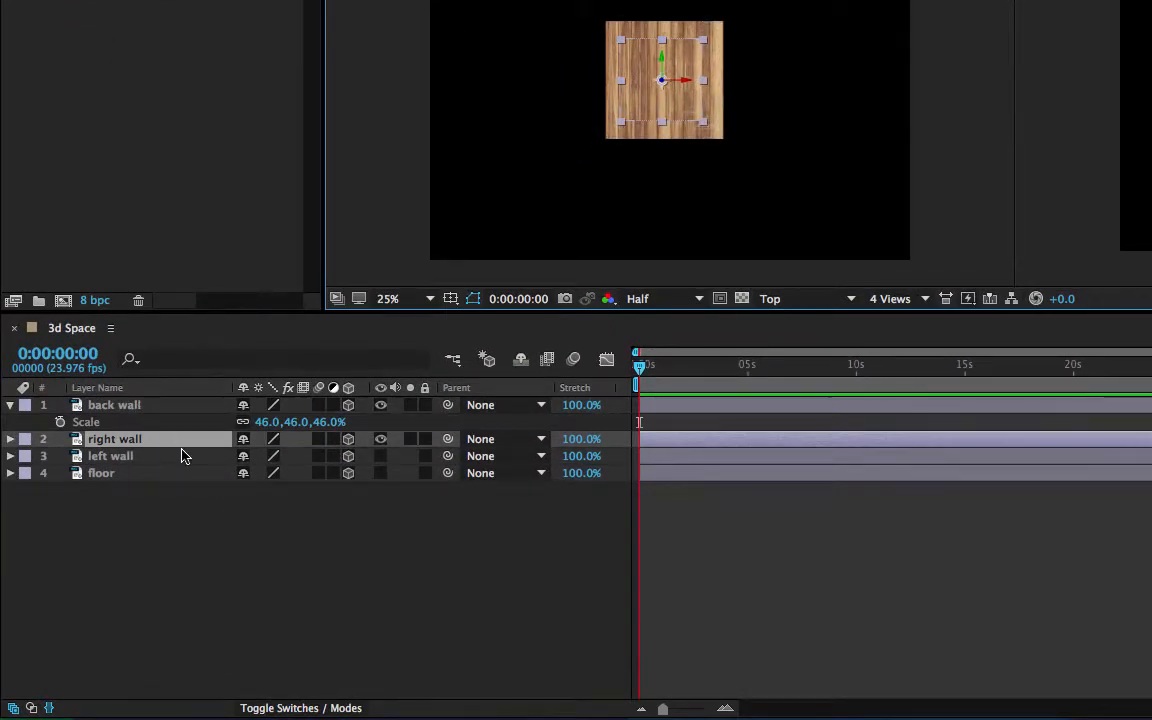
click(10, 439)
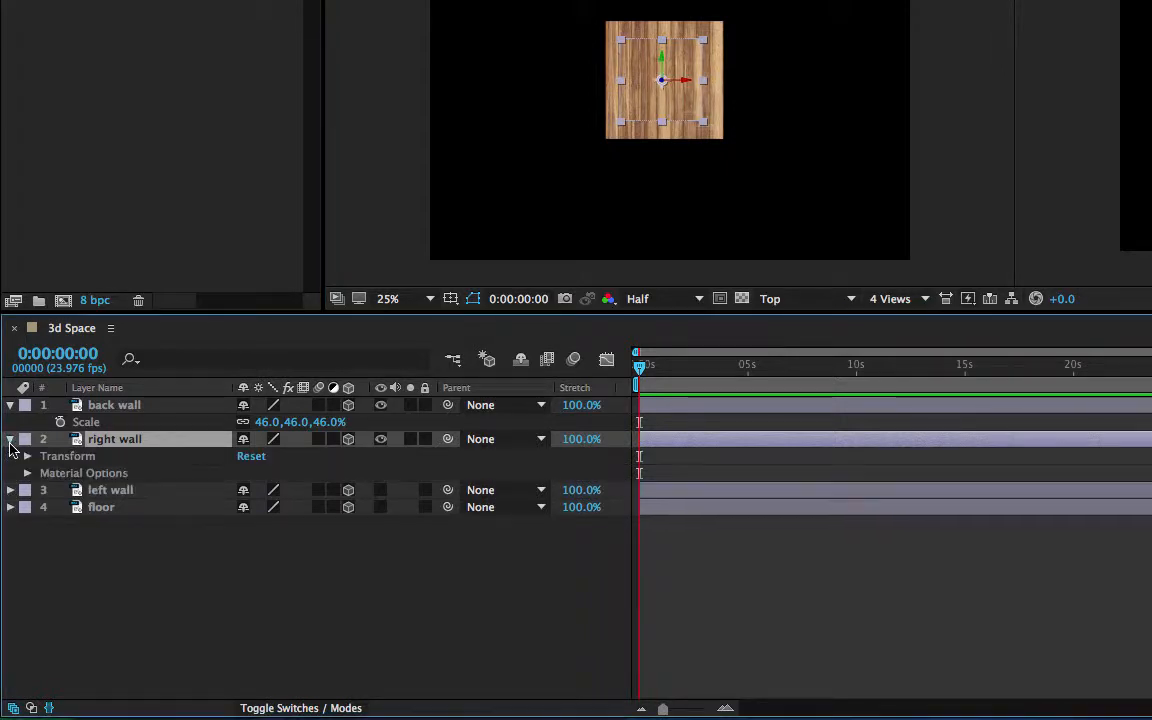
click(28, 456)
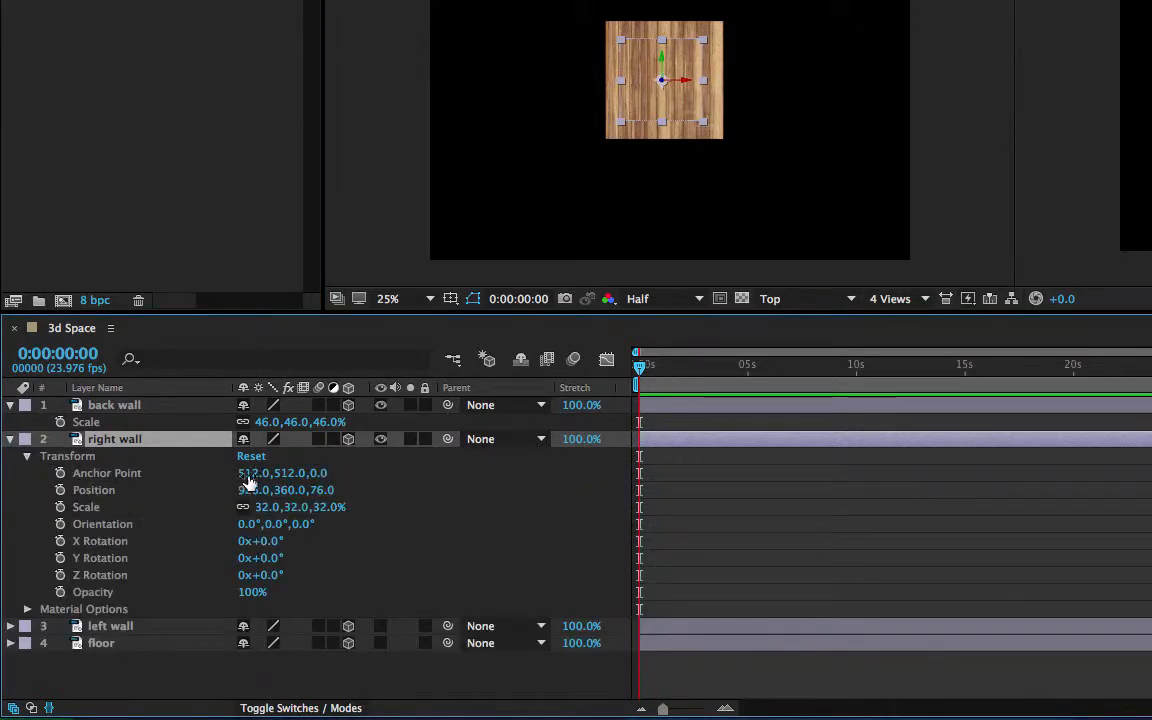
drag(265, 561, 305, 561)
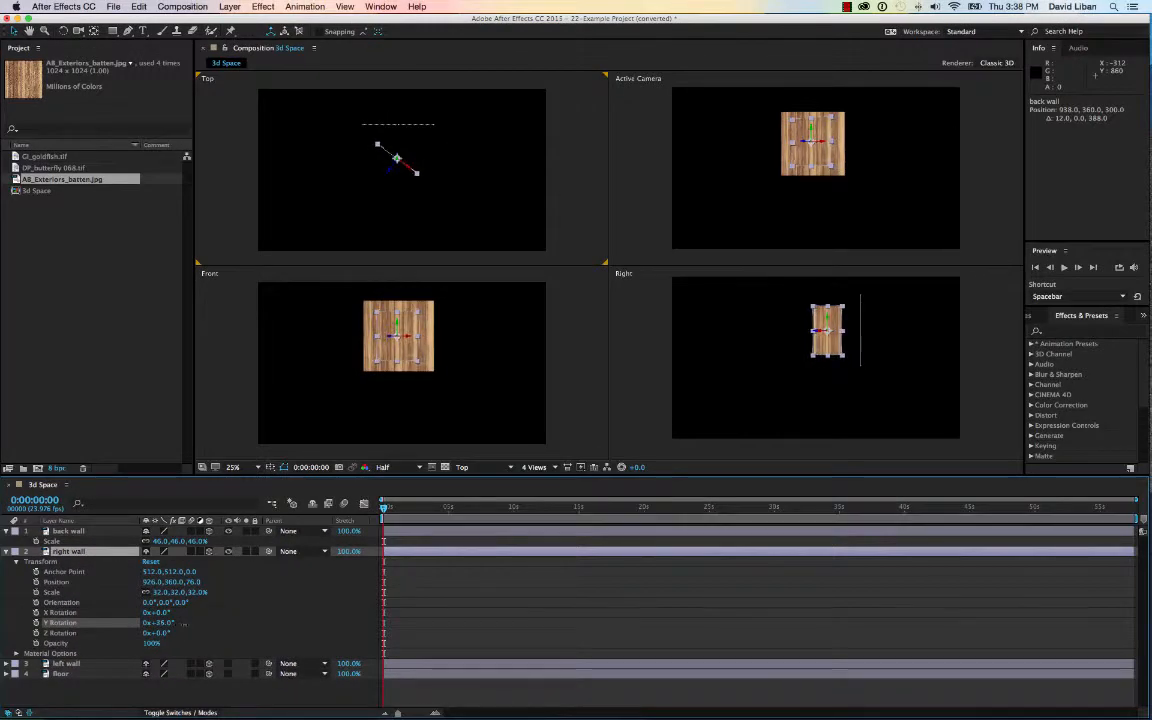
drag(183, 622, 199, 628)
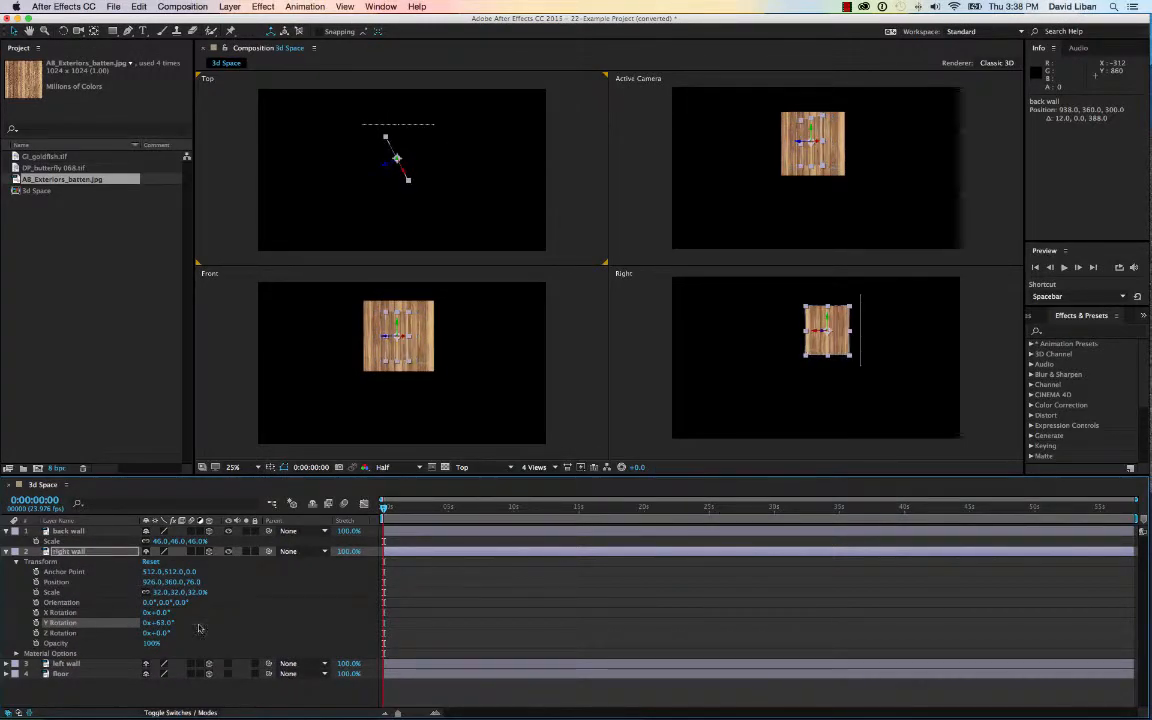
Move the right wall in the Top view to the back wall's right end, at about 1260, 360, 150
drag(385, 165, 457, 169)
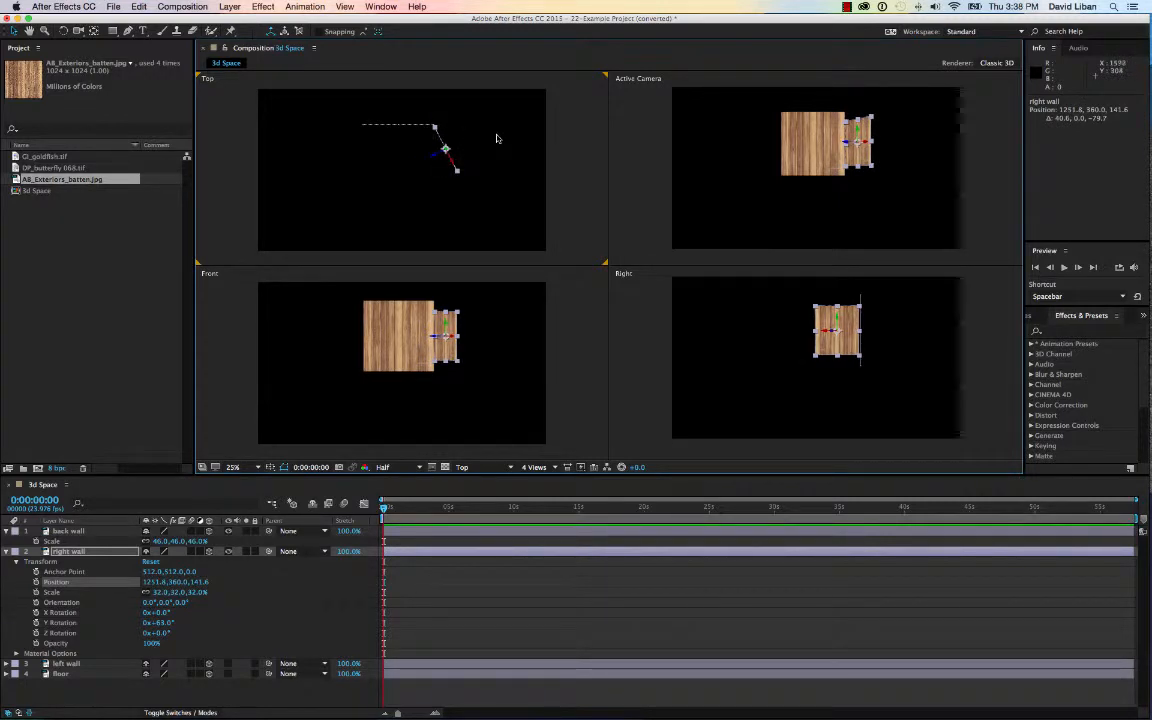
click(488, 138)
drag(445, 152, 449, 151)
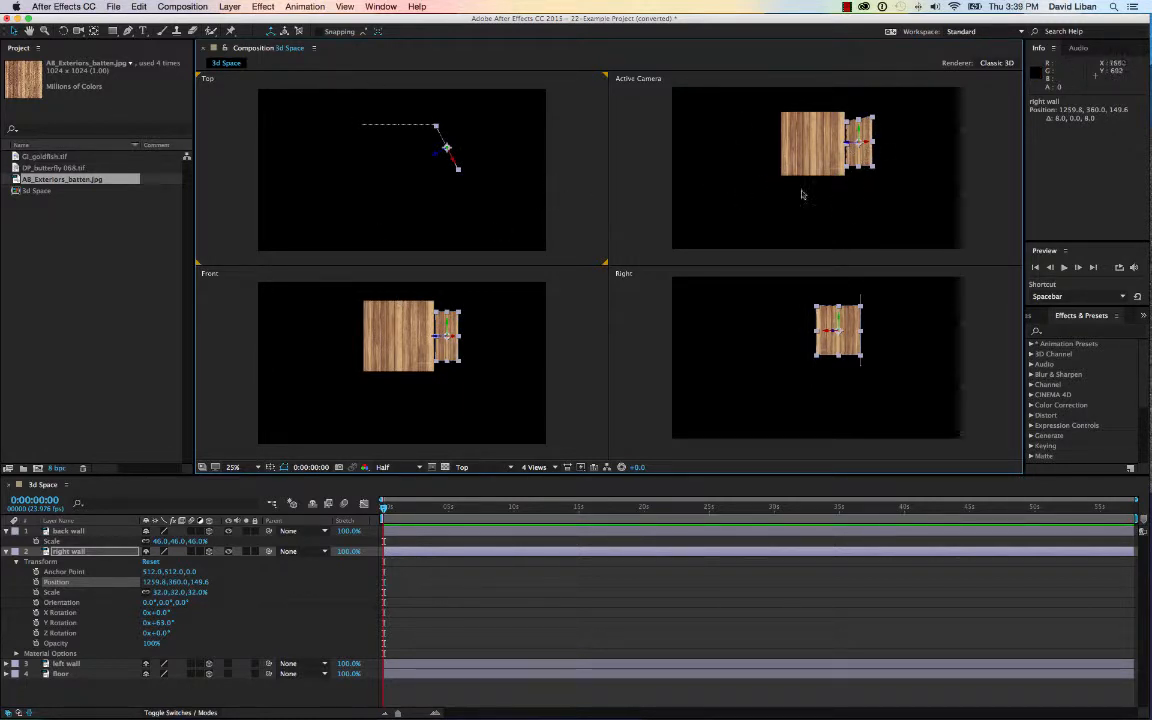
click(7, 551)
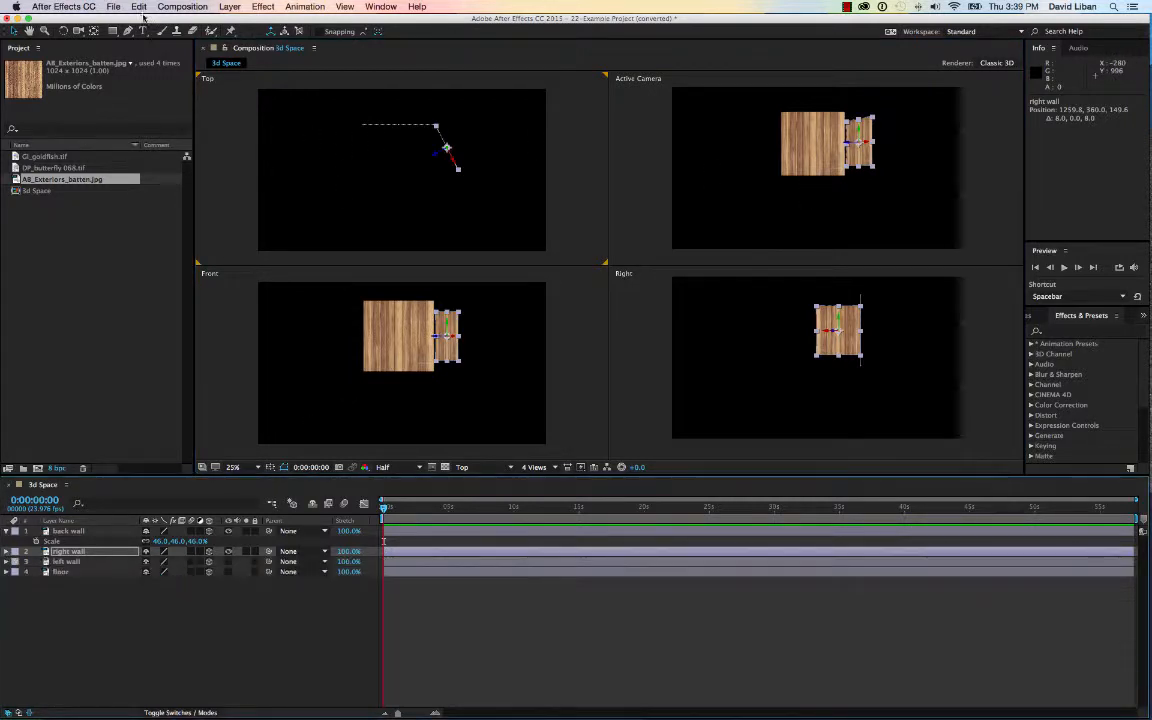
Add a two-node camera named Camera 1 with the 24mm preset to the composition
click(230, 6)
mouse_move(260, 20)
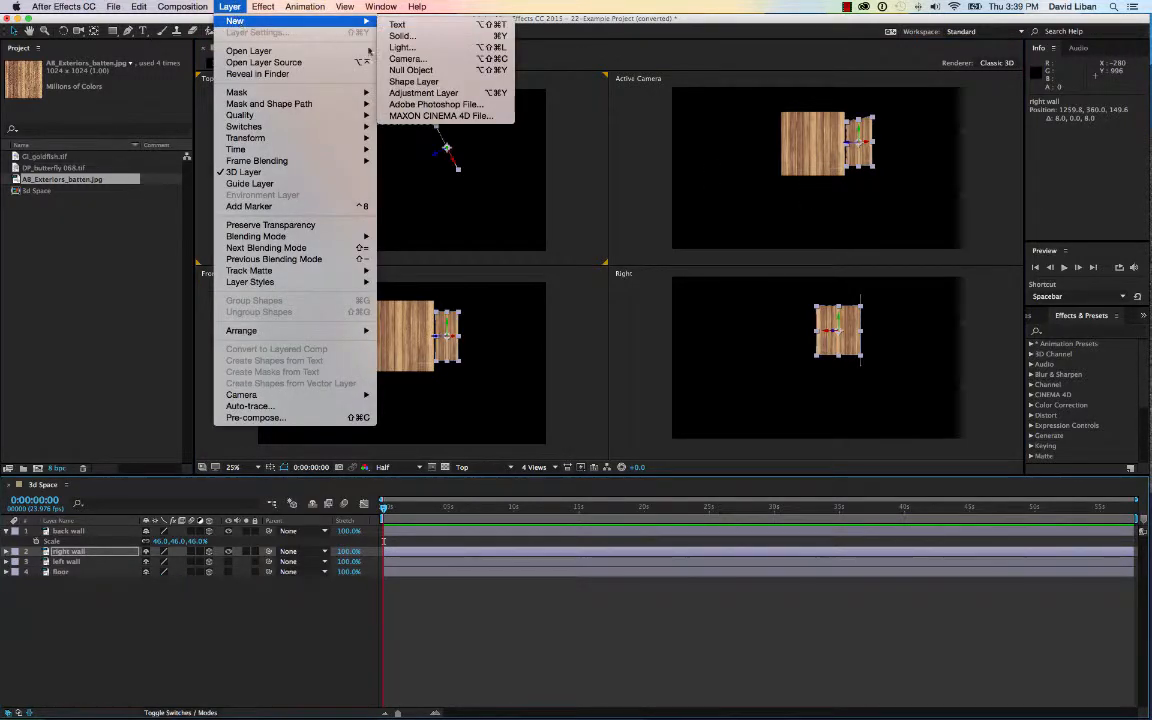
click(396, 60)
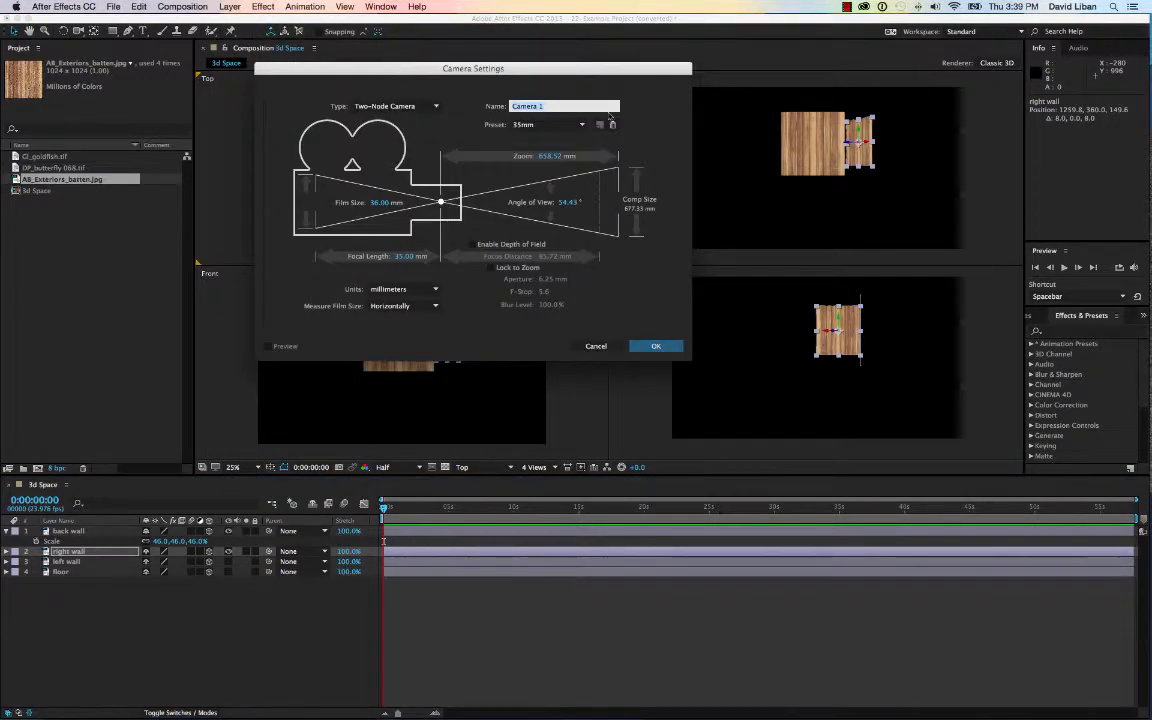
click(540, 126)
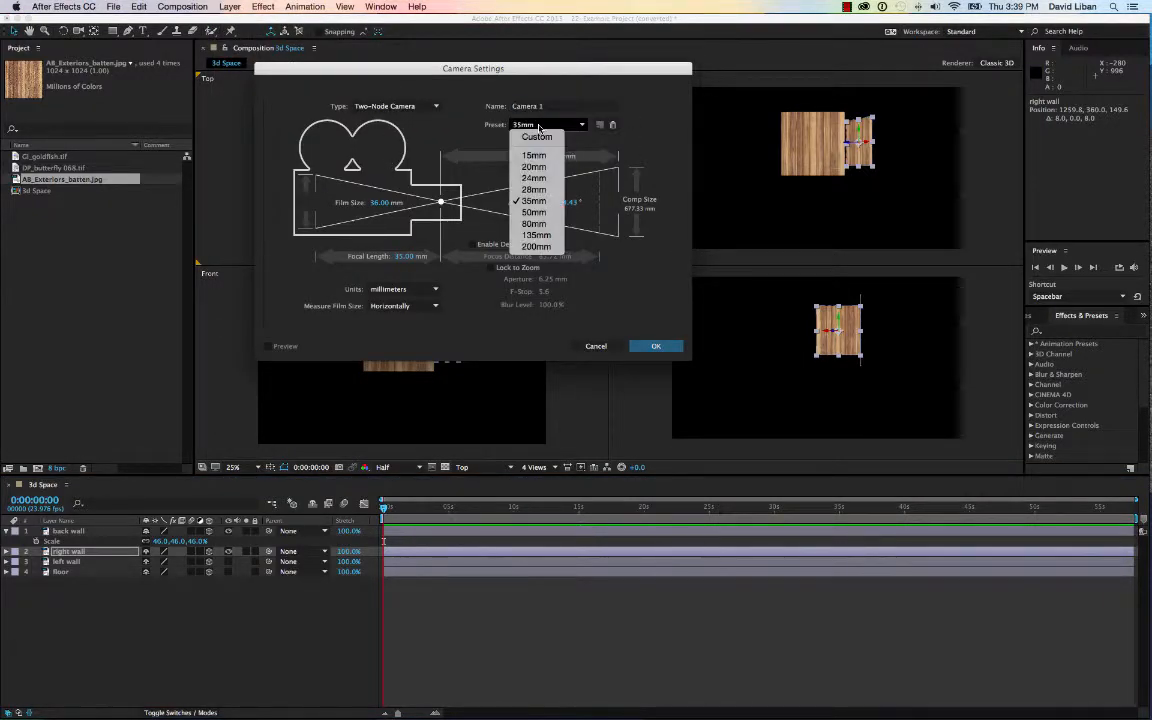
click(534, 180)
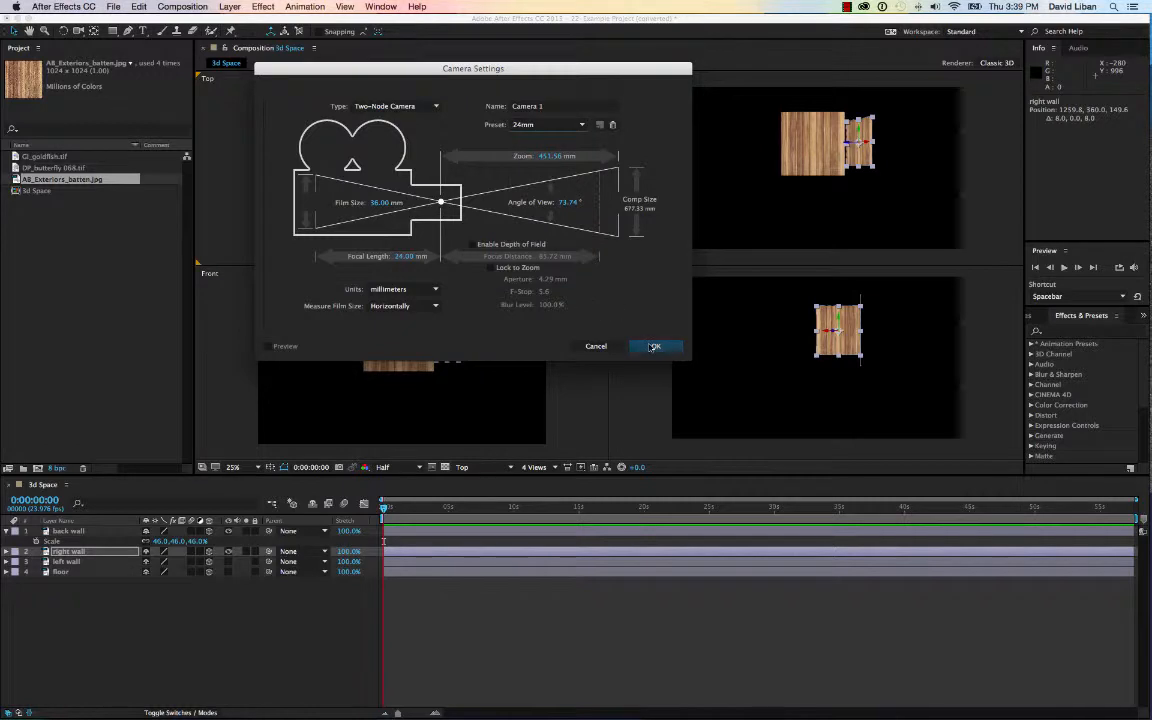
click(653, 346)
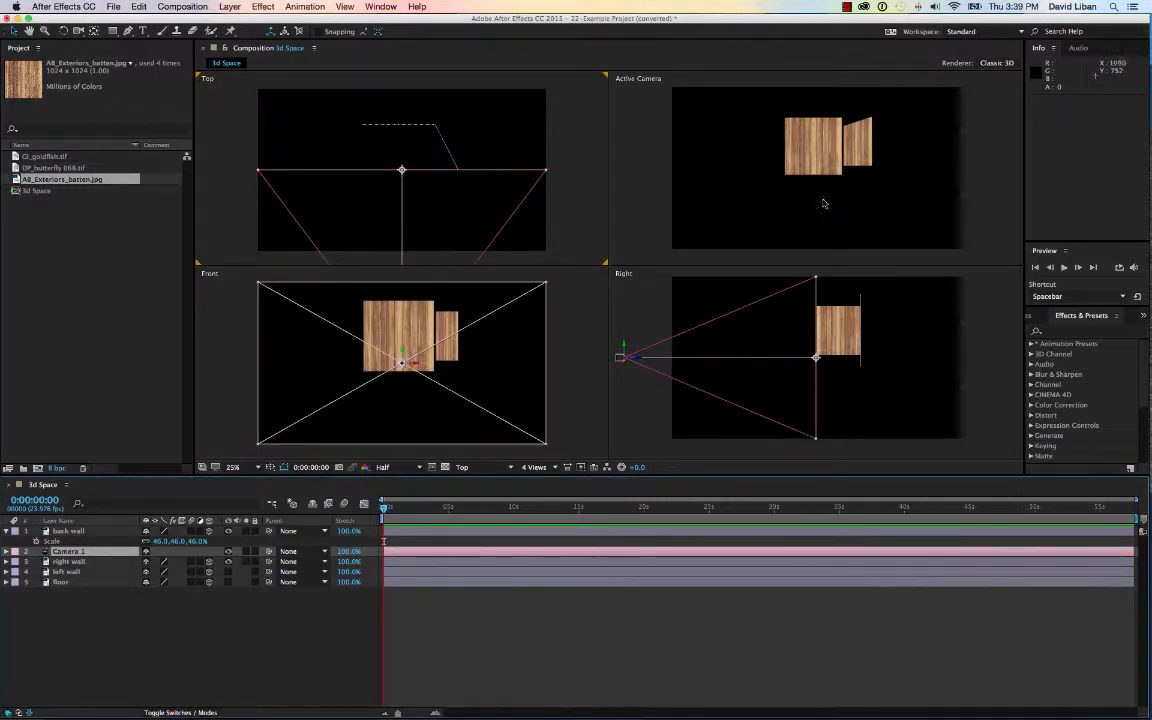
Orbit Camera 1 in the Active Camera view to examine how the right wall meets the back wall
click(79, 31)
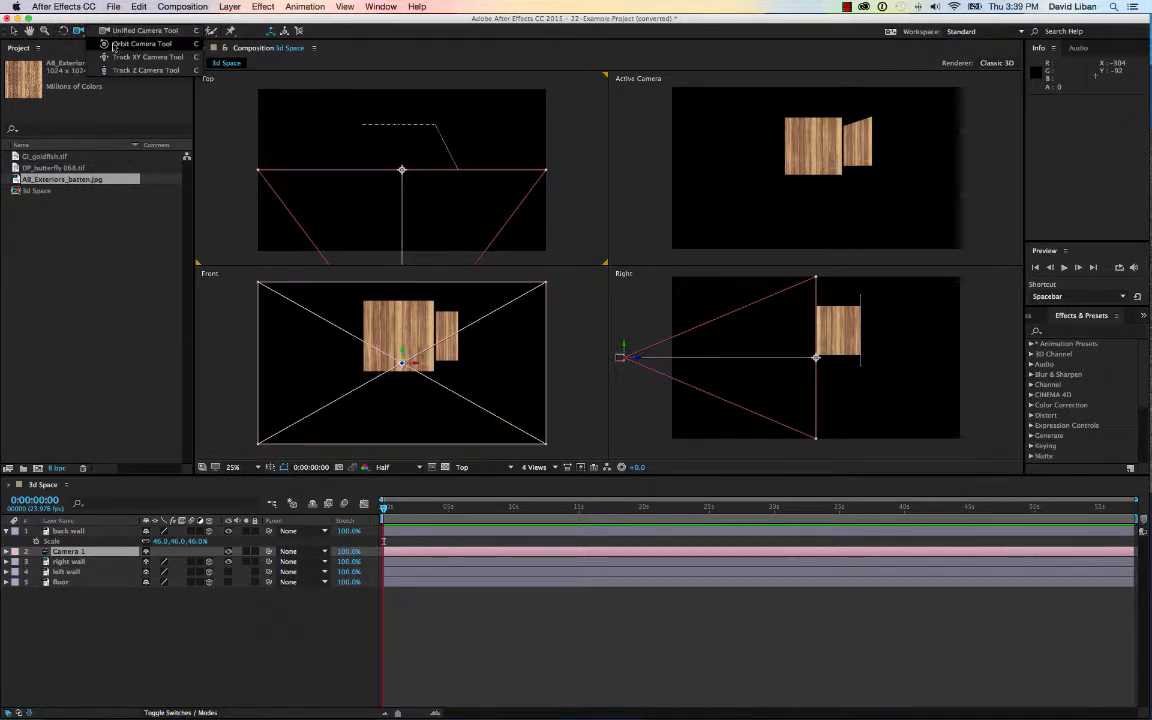
click(81, 31)
drag(746, 167, 839, 114)
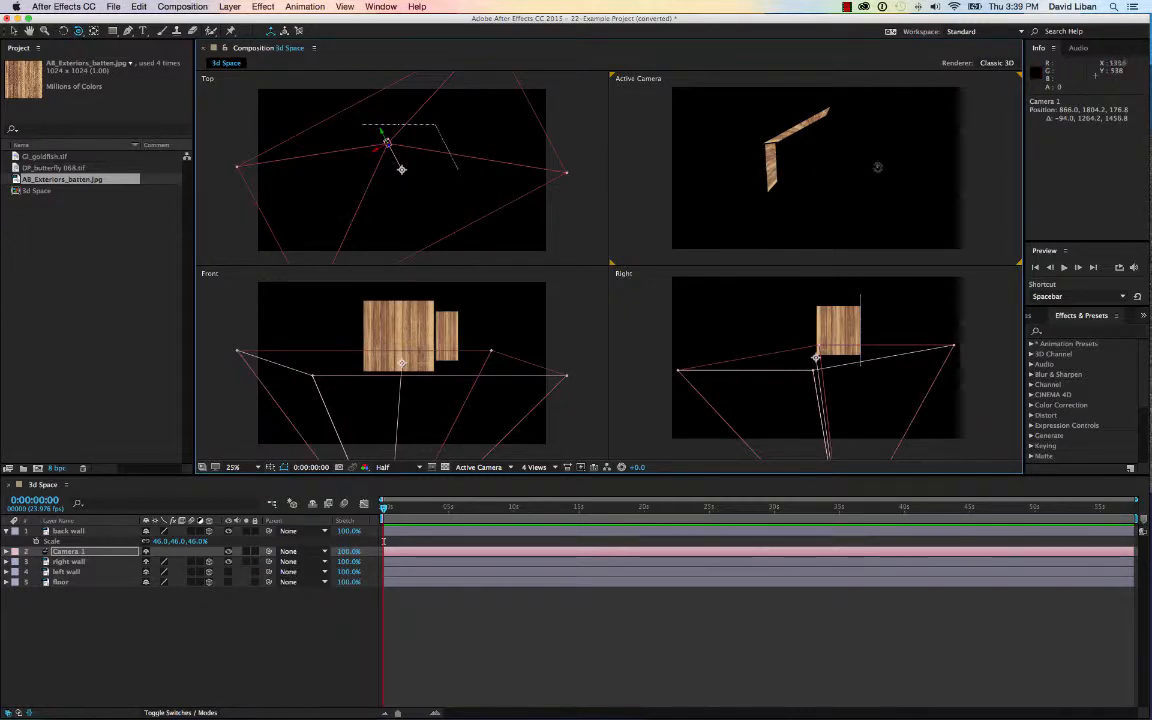
drag(877, 167, 686, 180)
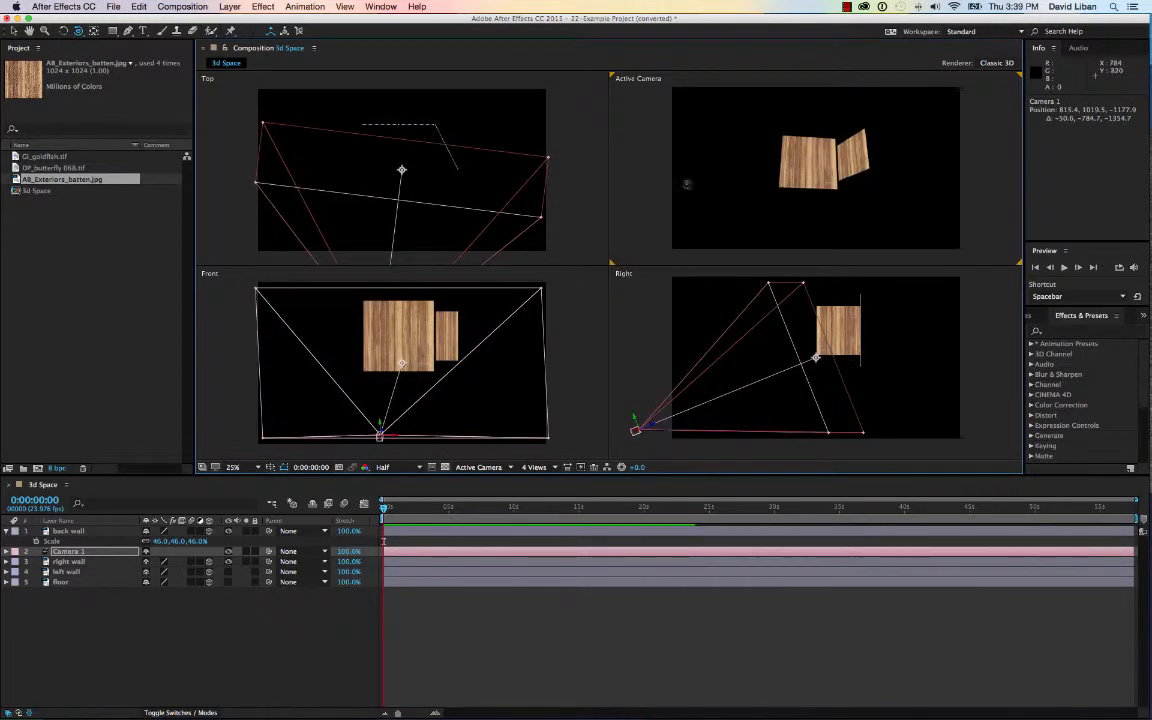
Scale the right wall layer to 46% to match the back wall
click(76, 563)
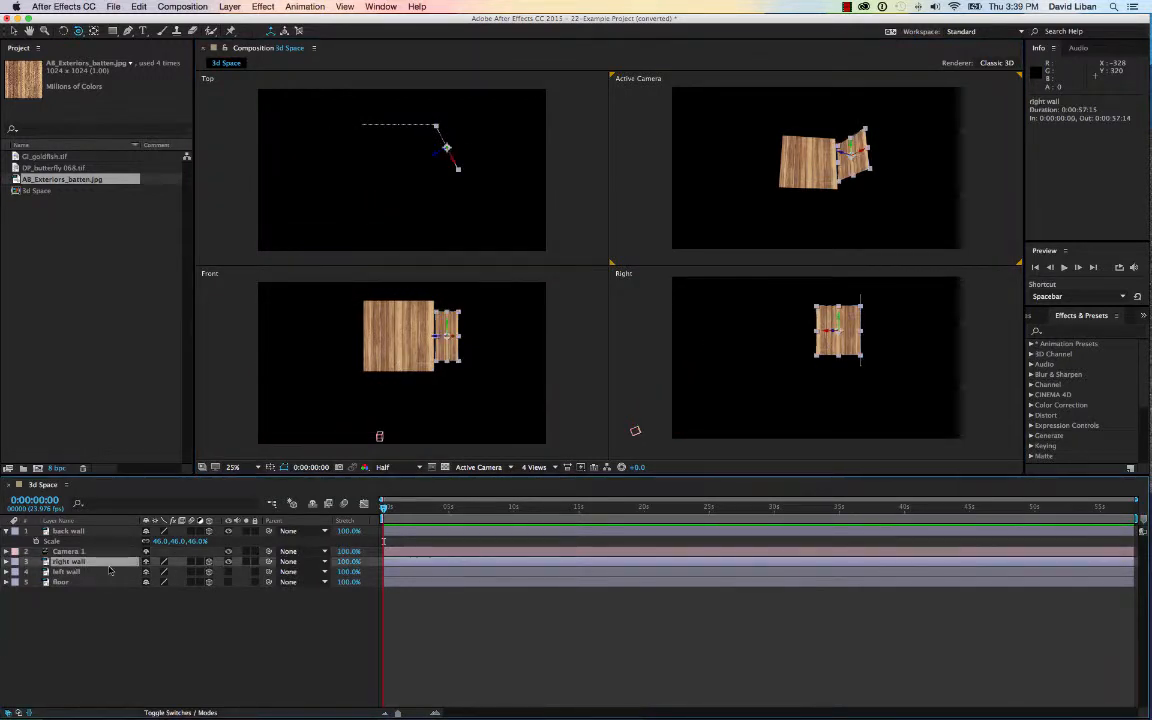
click(6, 561)
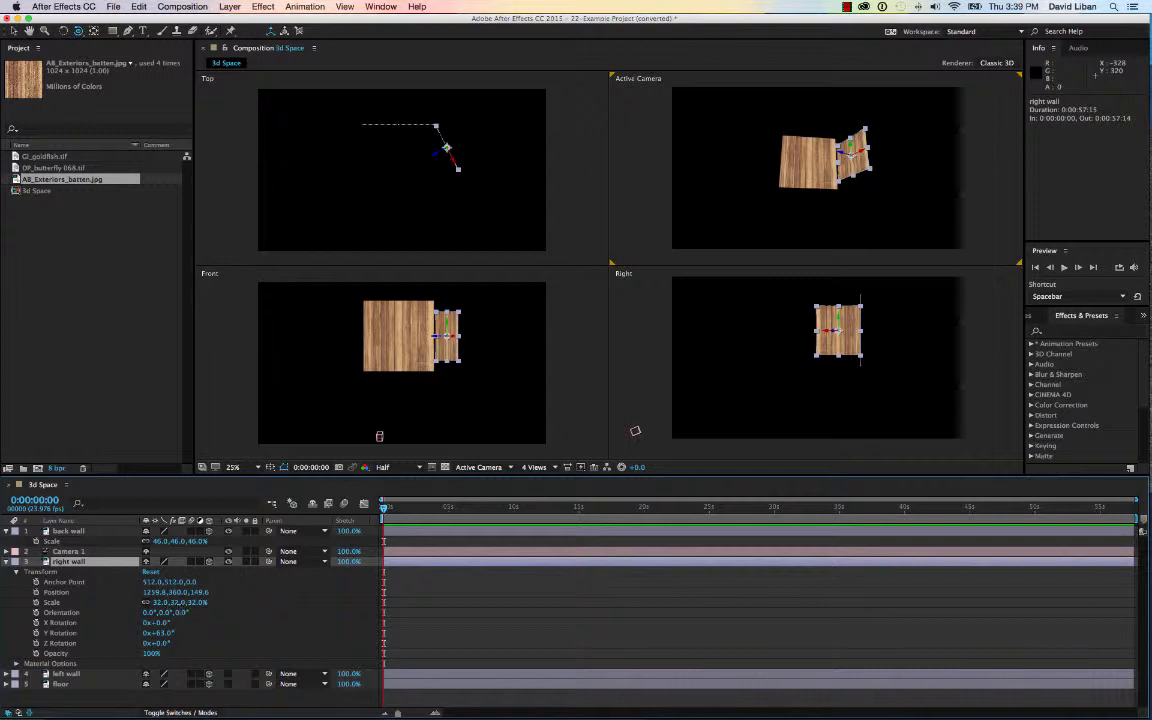
drag(147, 605, 188, 610)
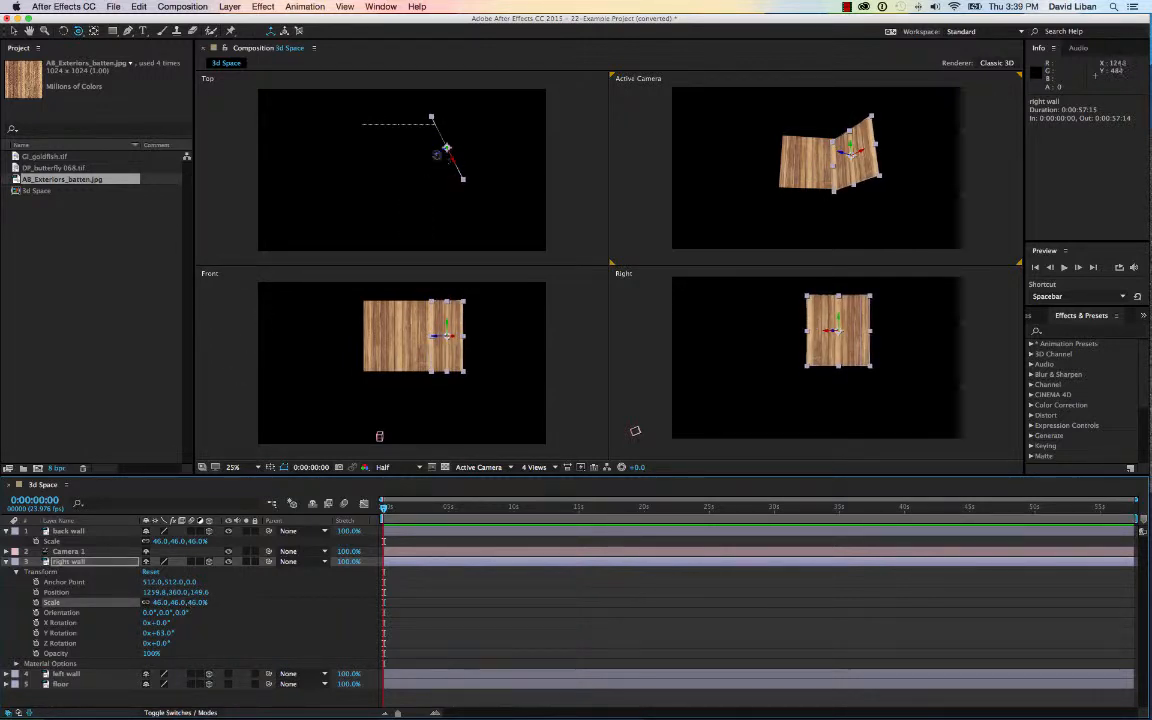
Reposition the enlarged right wall against the back wall's right edge, at about 1282, 356, 124
click(12, 32)
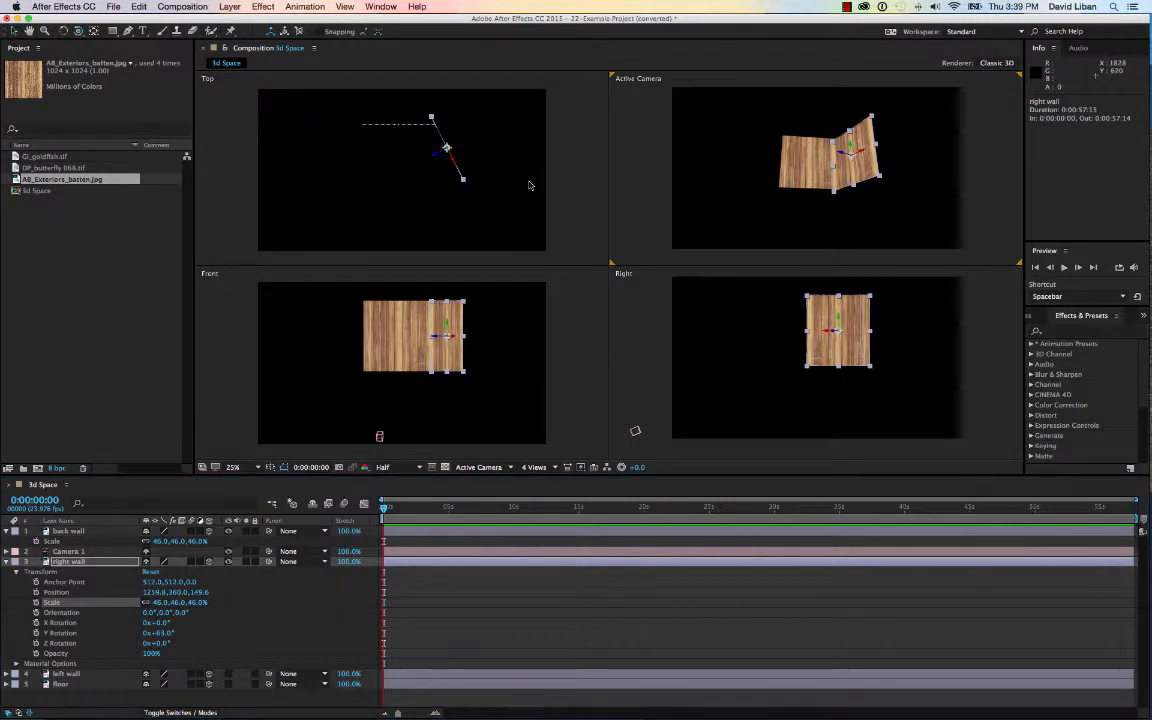
drag(438, 156, 468, 170)
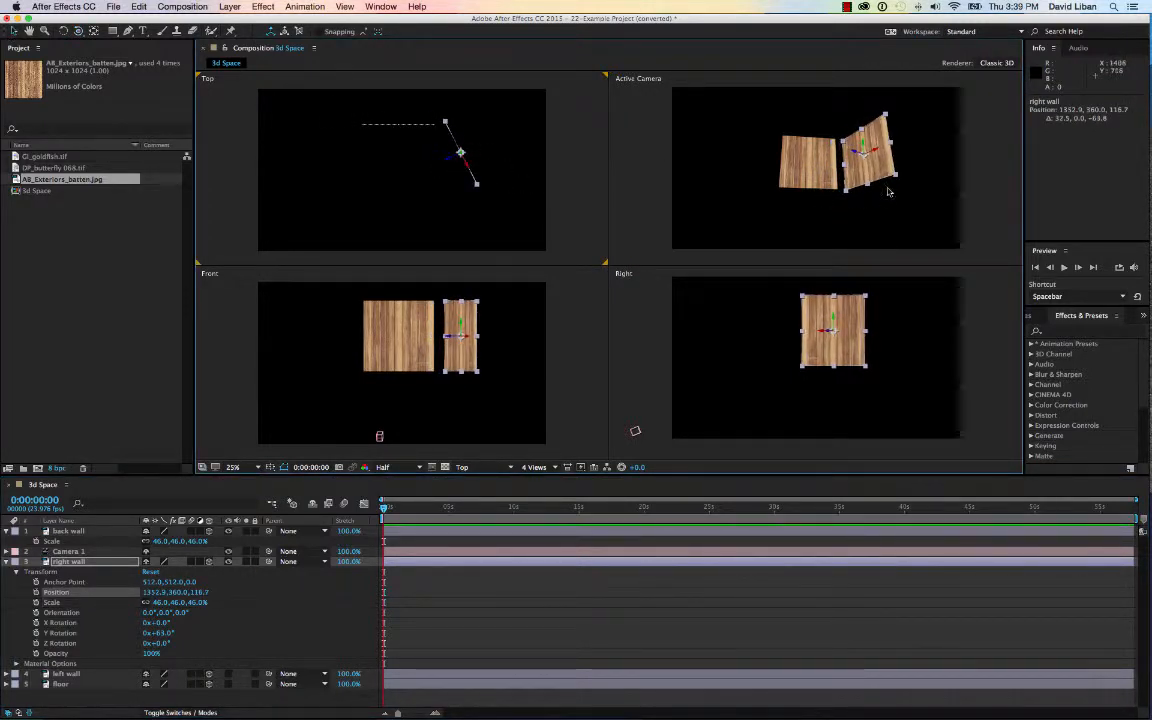
drag(879, 168, 873, 168)
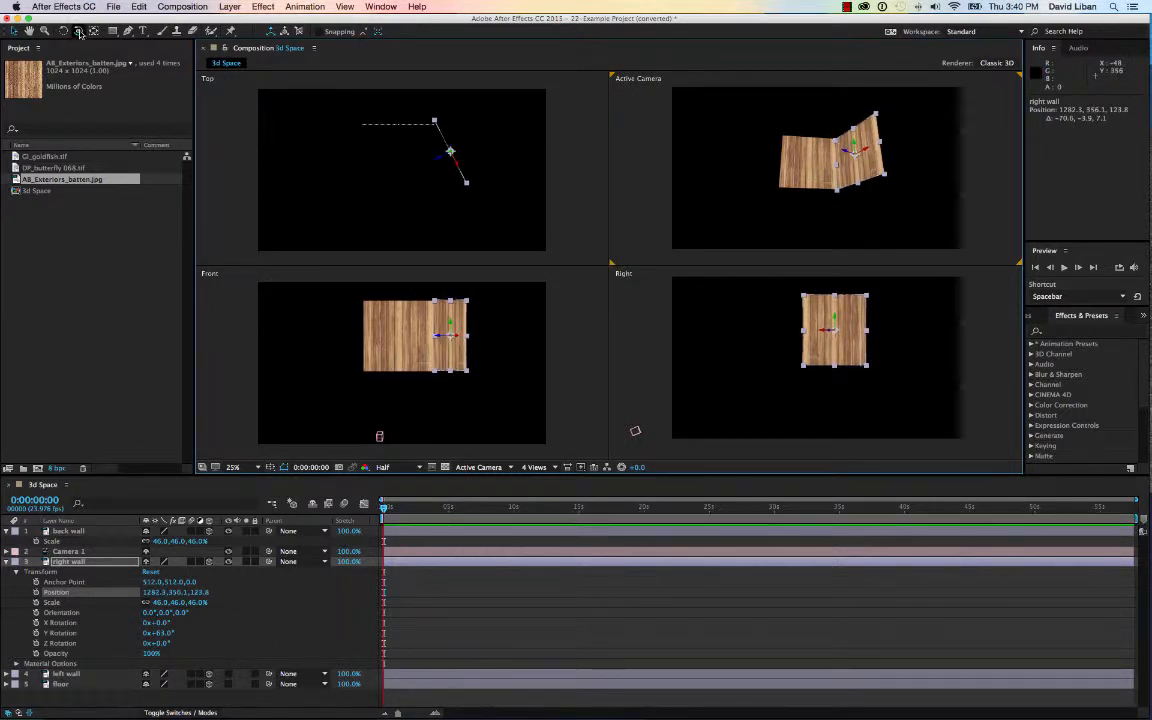
Orbit Camera 1 to see the corner from above and shift the right wall to about 1276, 353, 89
click(80, 34)
drag(733, 167, 815, 147)
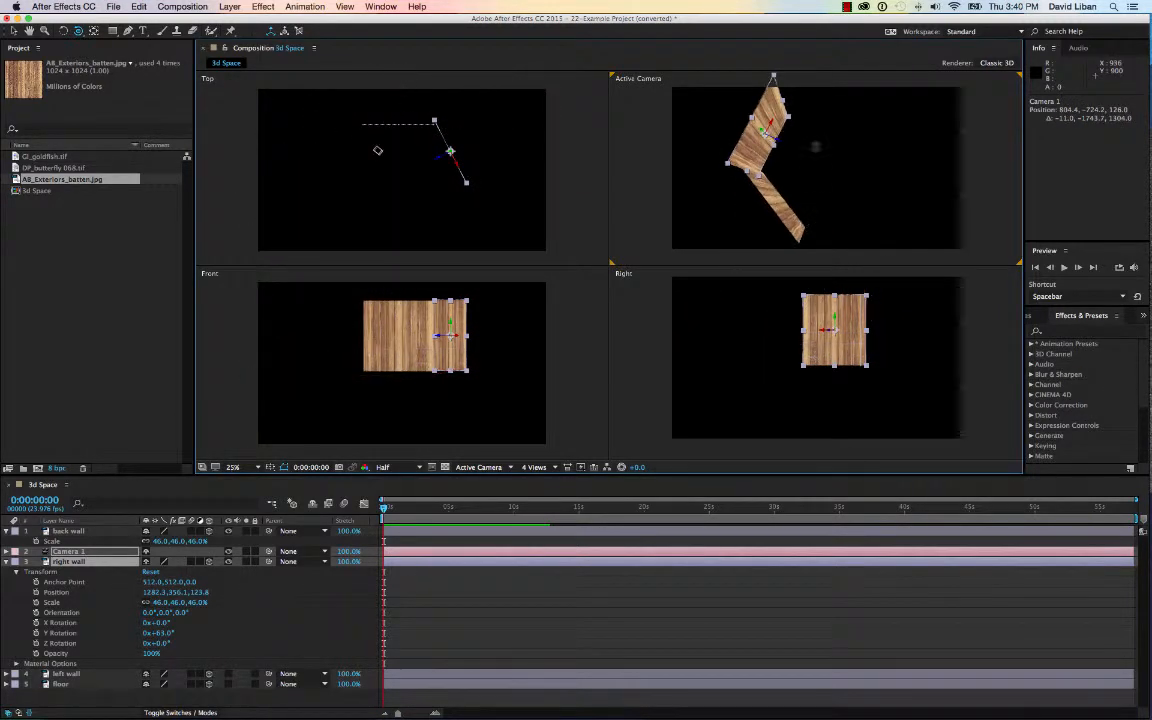
key(v)
click(775, 120)
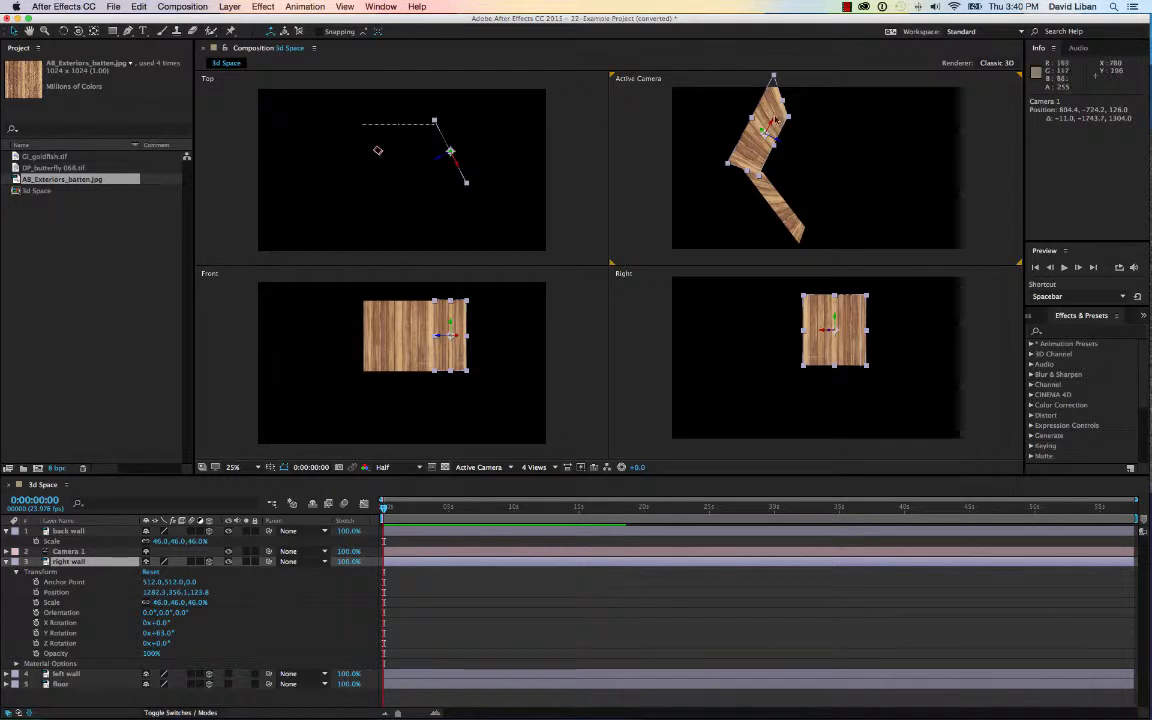
drag(777, 118, 771, 124)
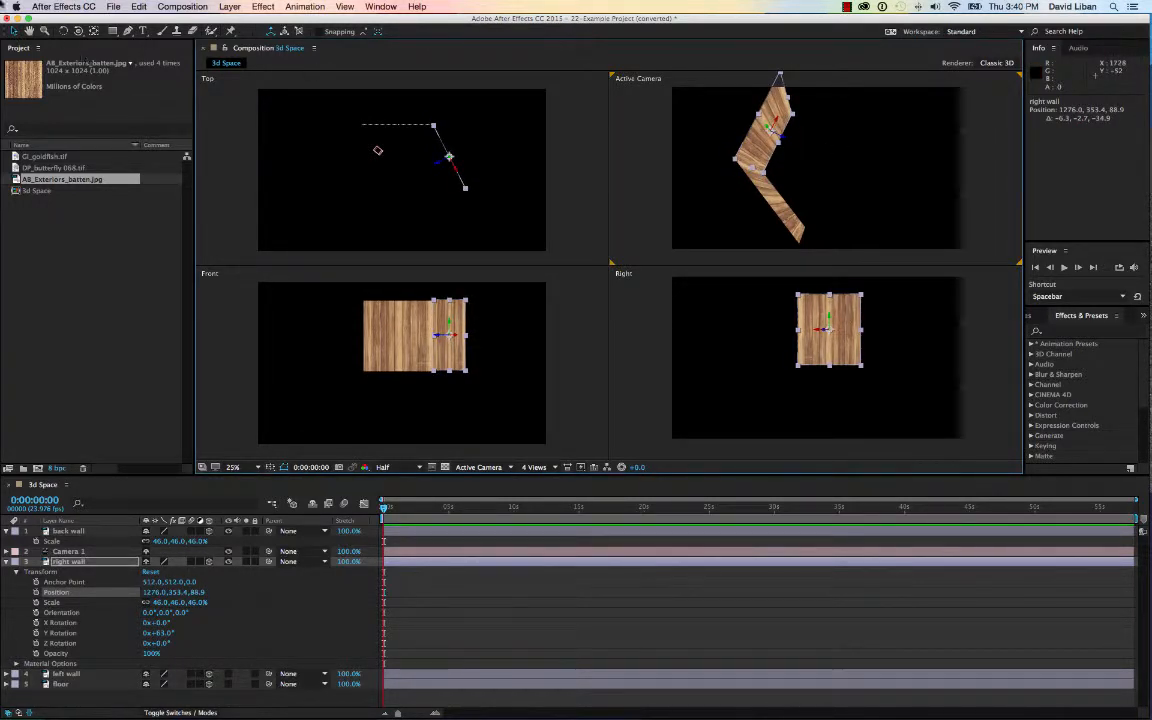
Orbit Camera 1 back to a frontal view of the walls, at about 938, 548, -1280
click(79, 31)
drag(892, 170, 718, 217)
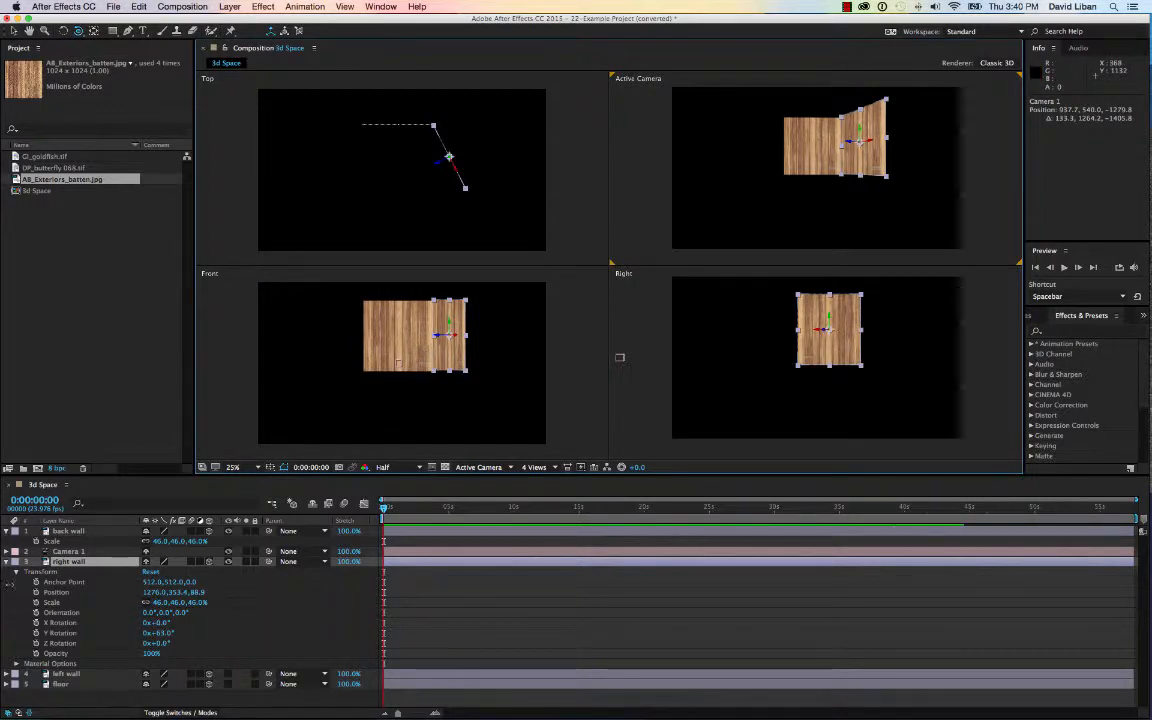
click(6, 562)
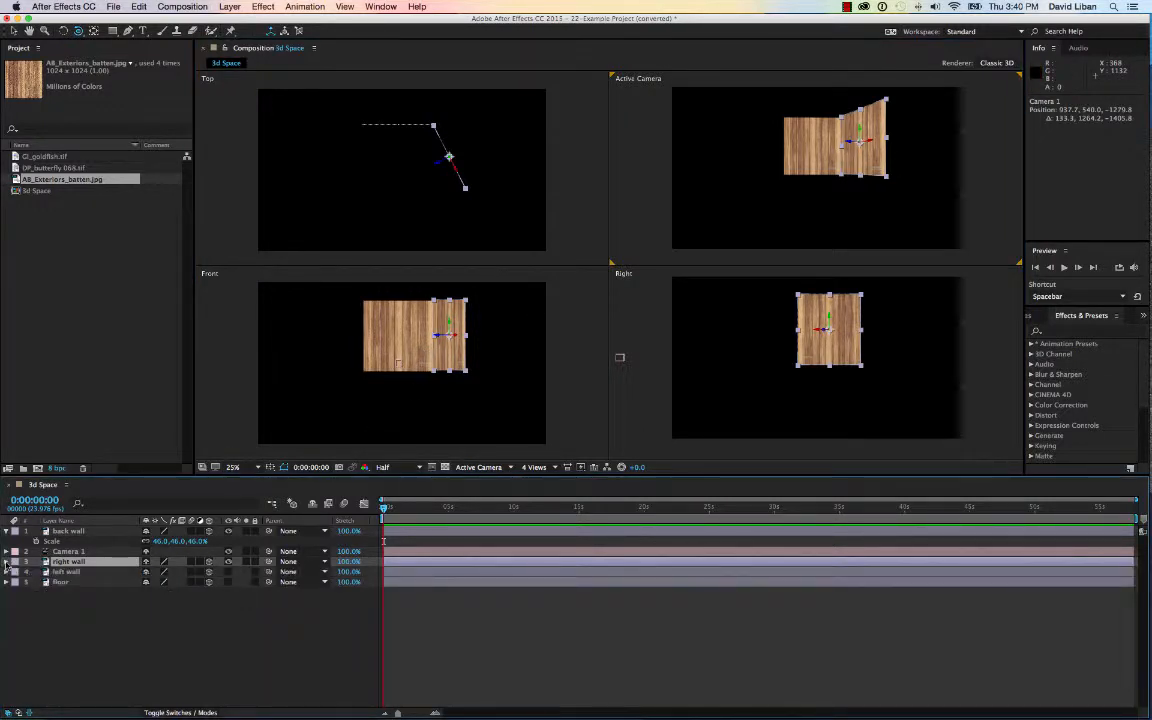
Make the left wall layer visible and set its Y rotation to -66°
click(62, 572)
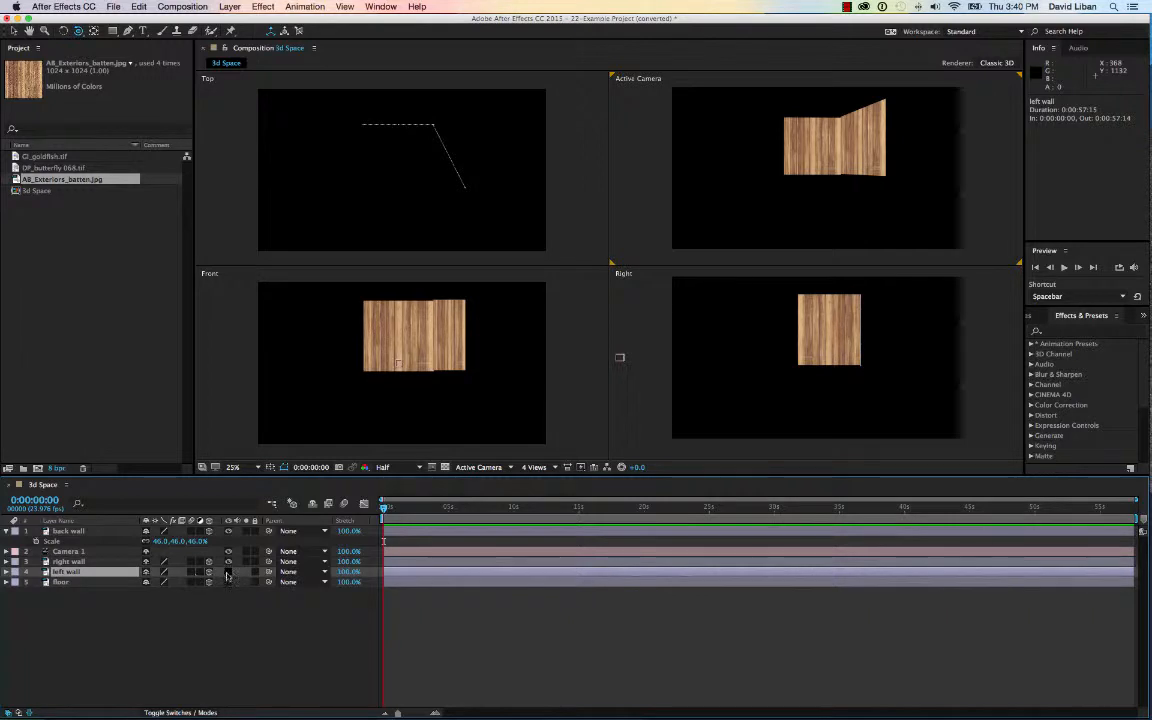
click(6, 572)
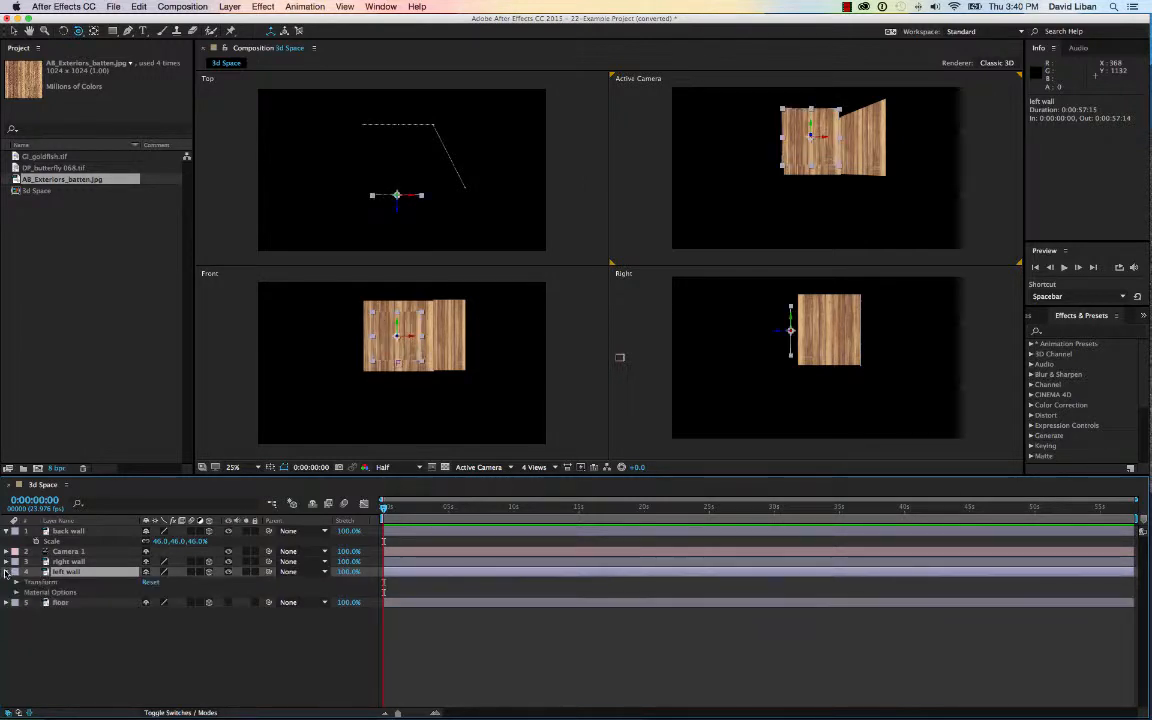
click(16, 584)
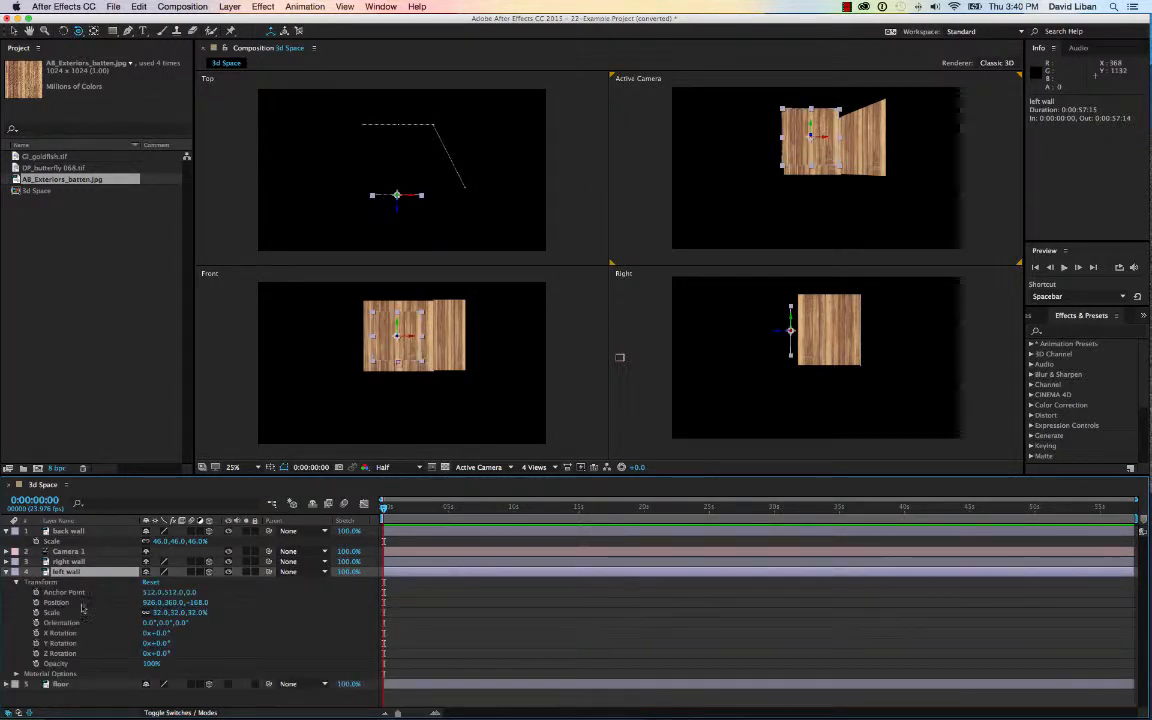
drag(156, 643, 108, 633)
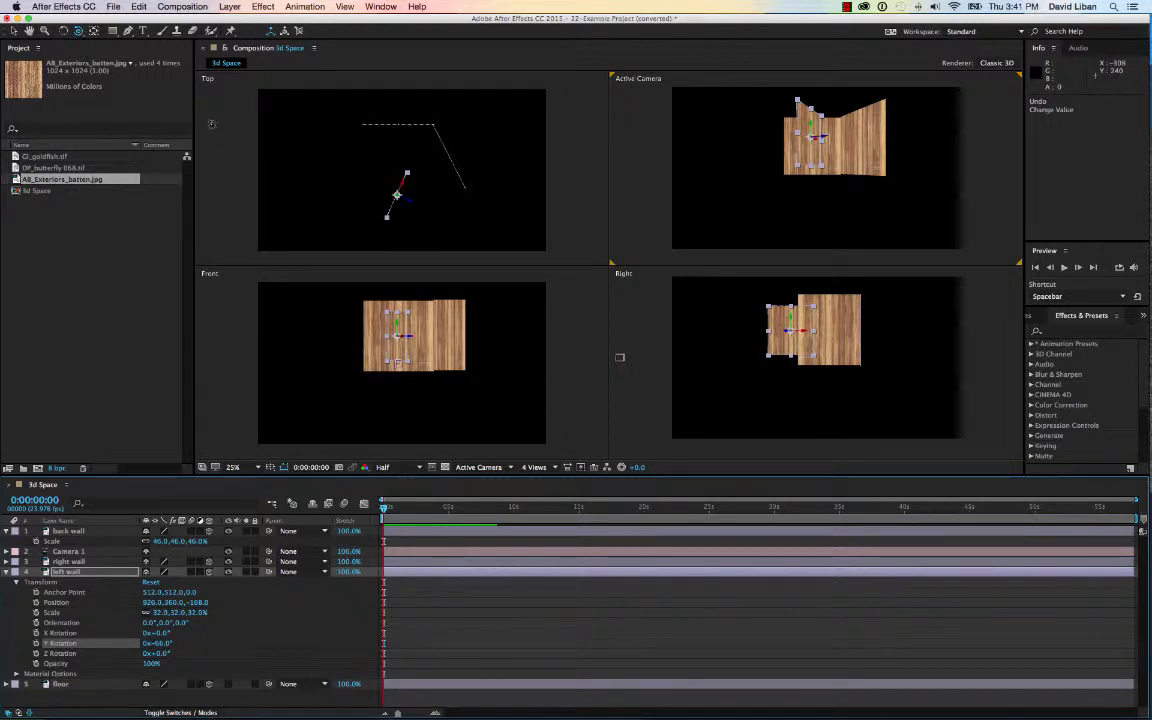
key(a)
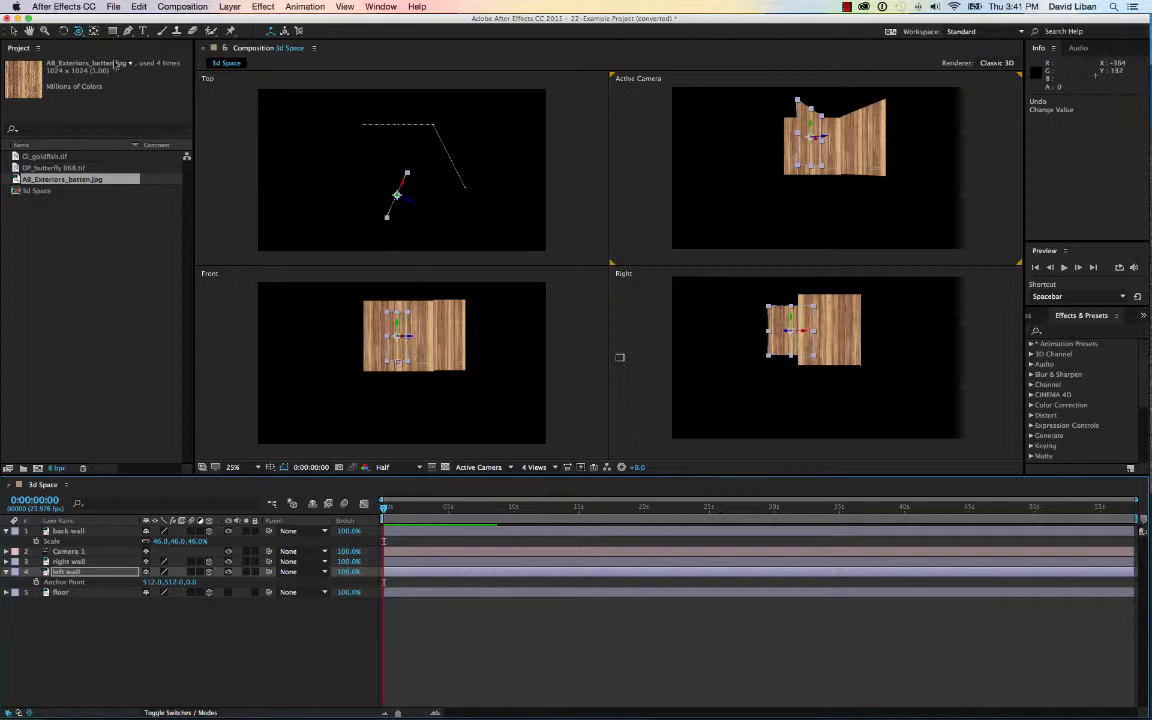
Move the left wall to the back wall's left edge, at about 605, 360, 157, and set its scale to 46%
click(12, 33)
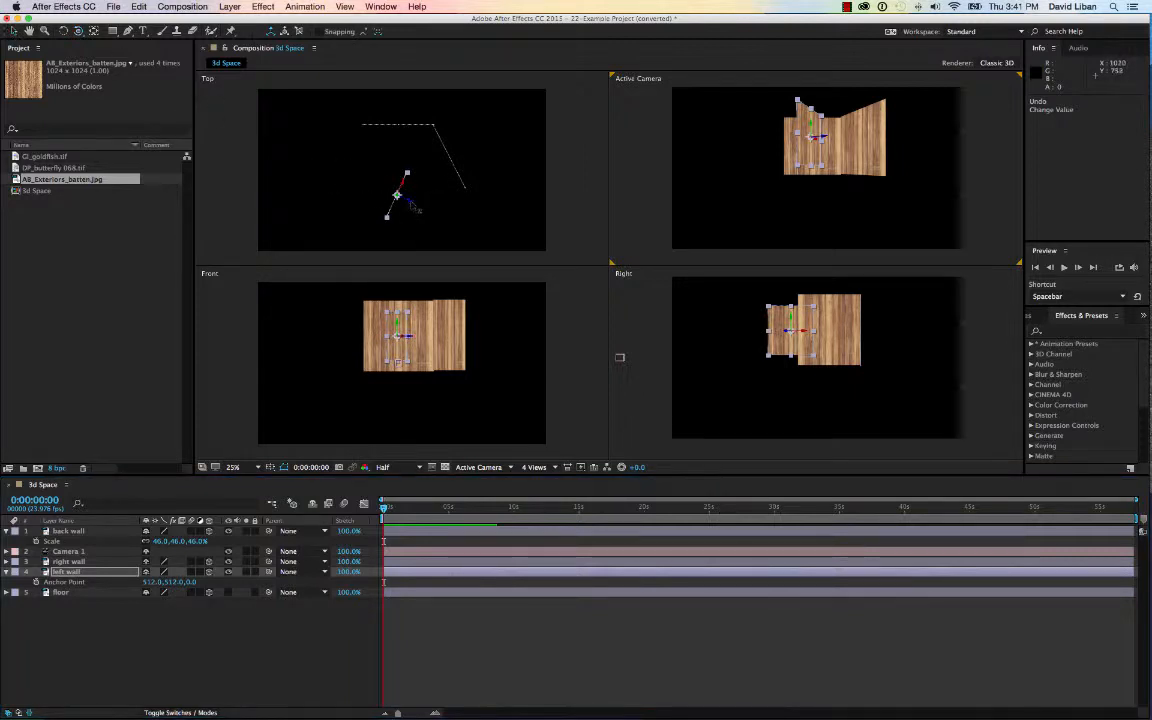
drag(397, 194, 368, 146)
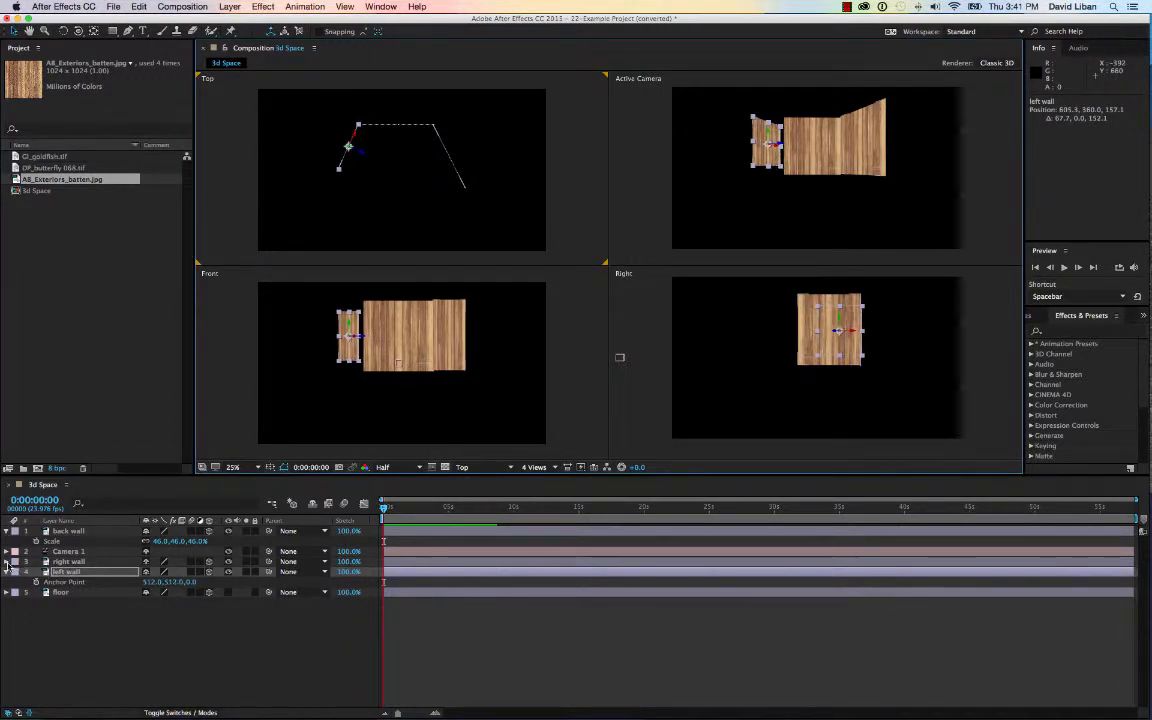
click(7, 561)
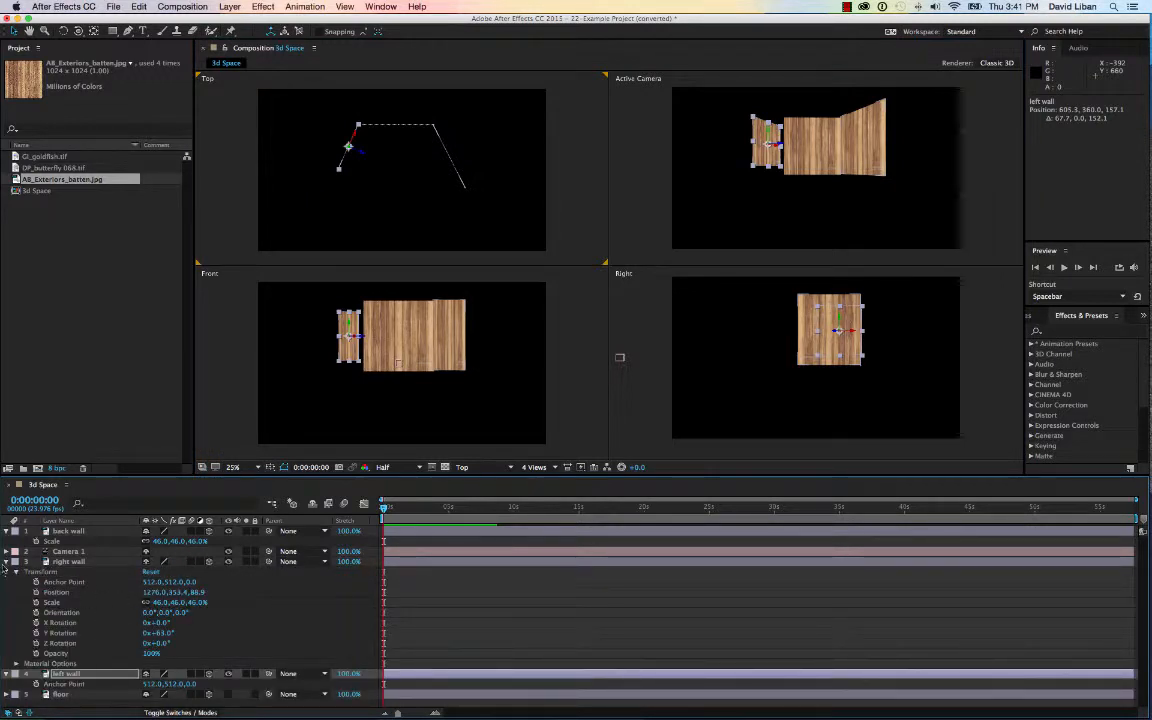
click(6, 562)
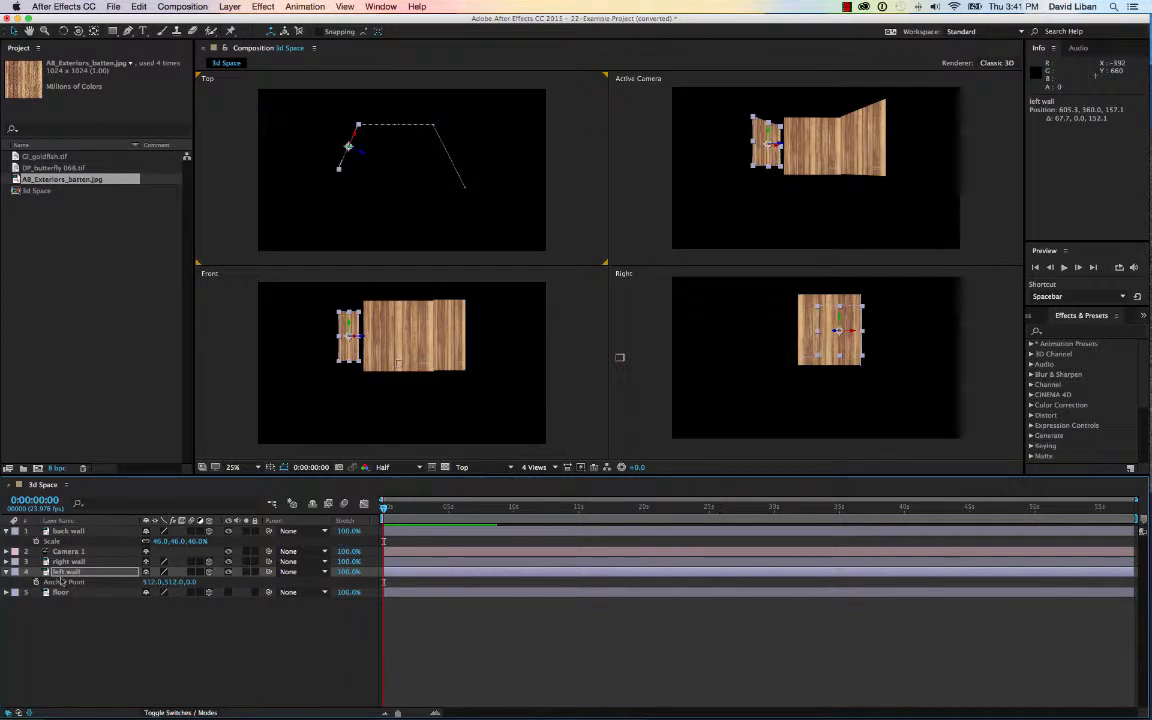
click(64, 573)
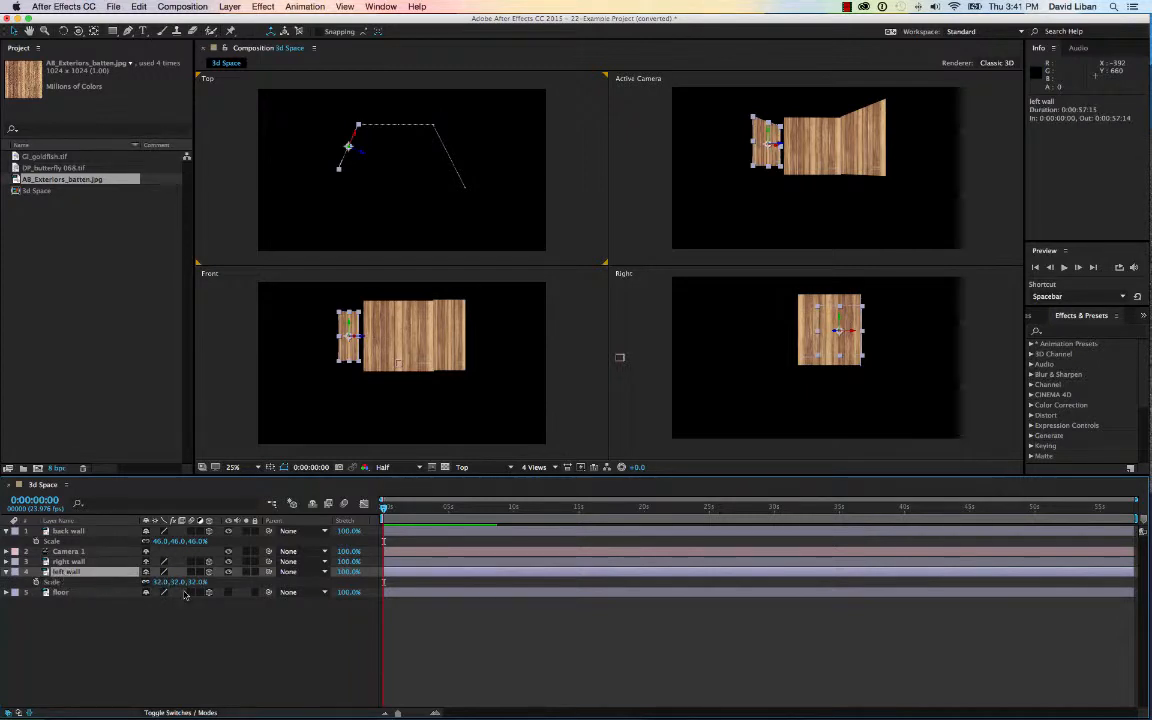
click(179, 582)
key(Return)
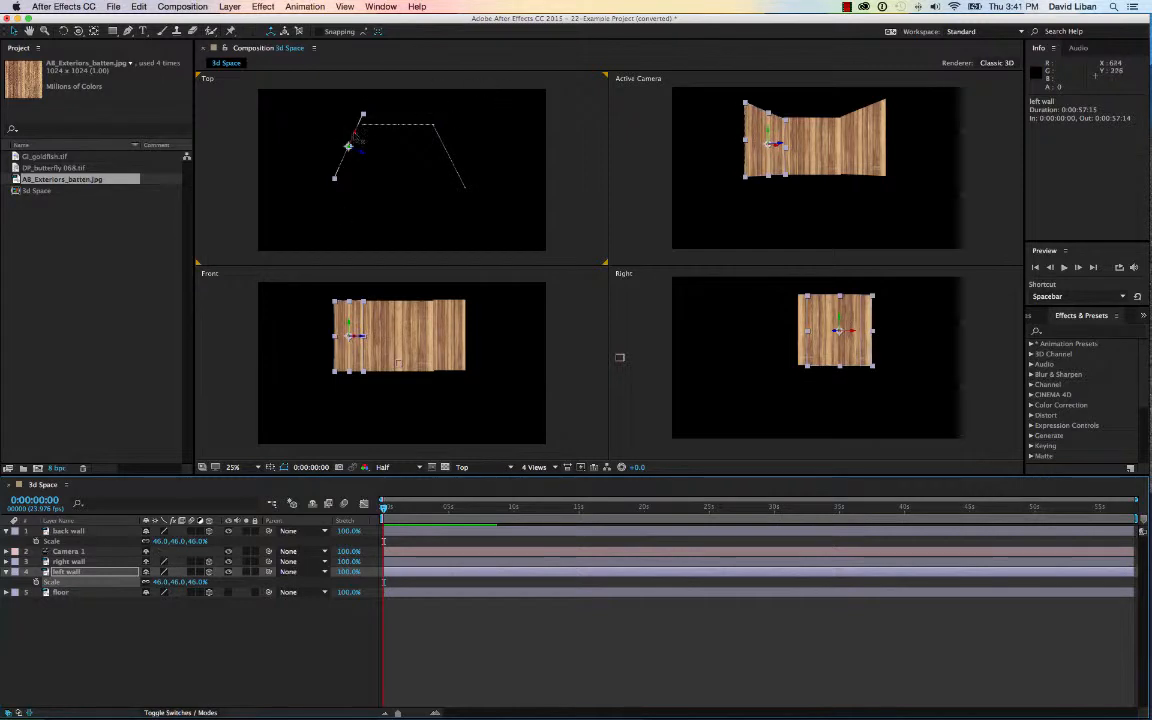
Refit the left wall against the back wall's corner at about 613, 360, 83, and orbit Camera 1 to about 783, 384, -1258
mouse_move(352, 140)
mouse_down()
mouse_move(368, 168)
mouse_move(357, 148)
mouse_up()
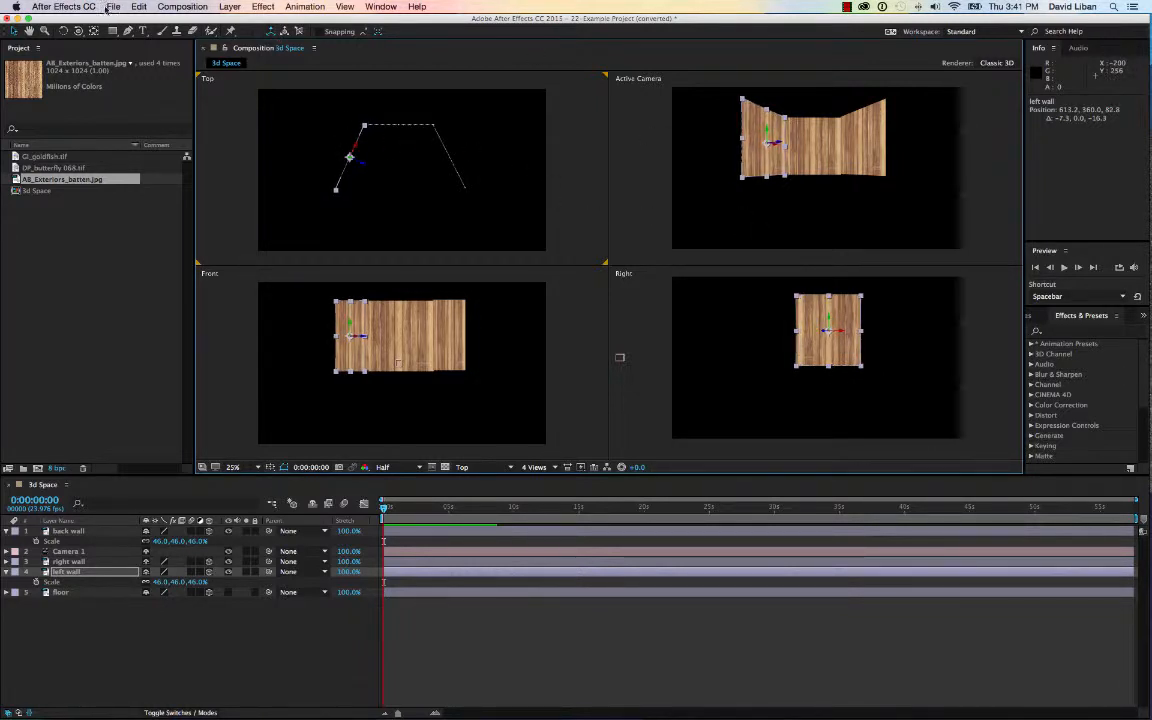
click(78, 30)
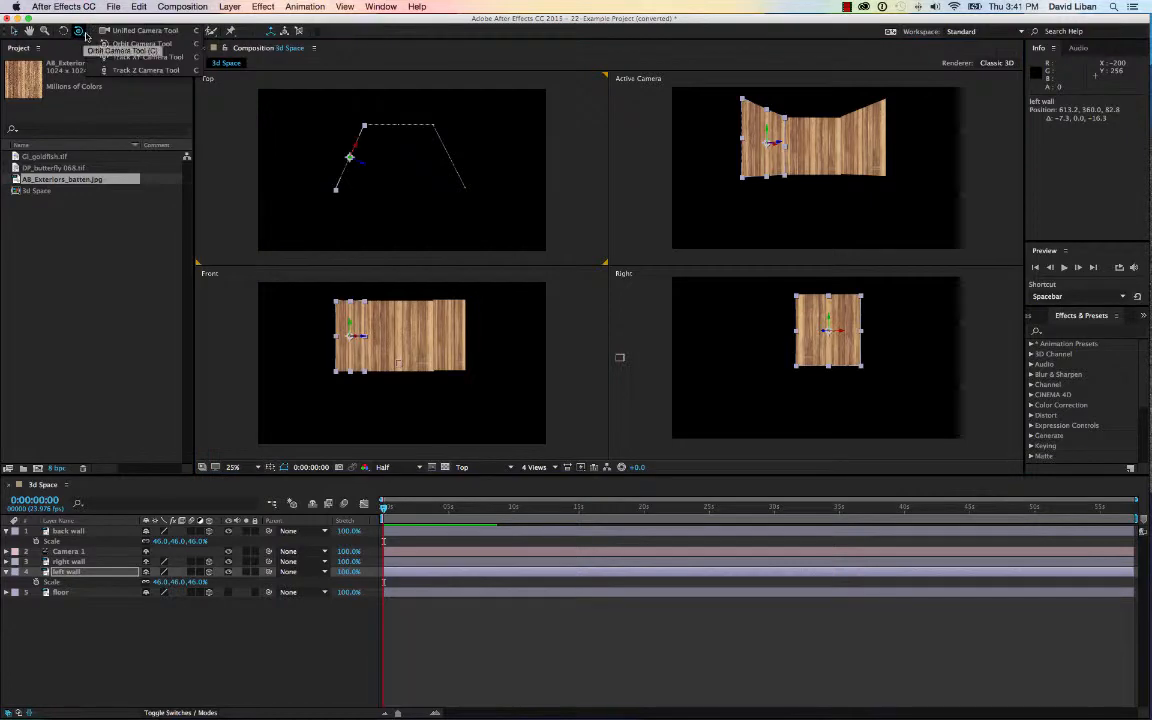
mouse_move(801, 145)
mouse_down()
mouse_move(802, 206)
mouse_move(783, 163)
mouse_move(805, 150)
mouse_up()
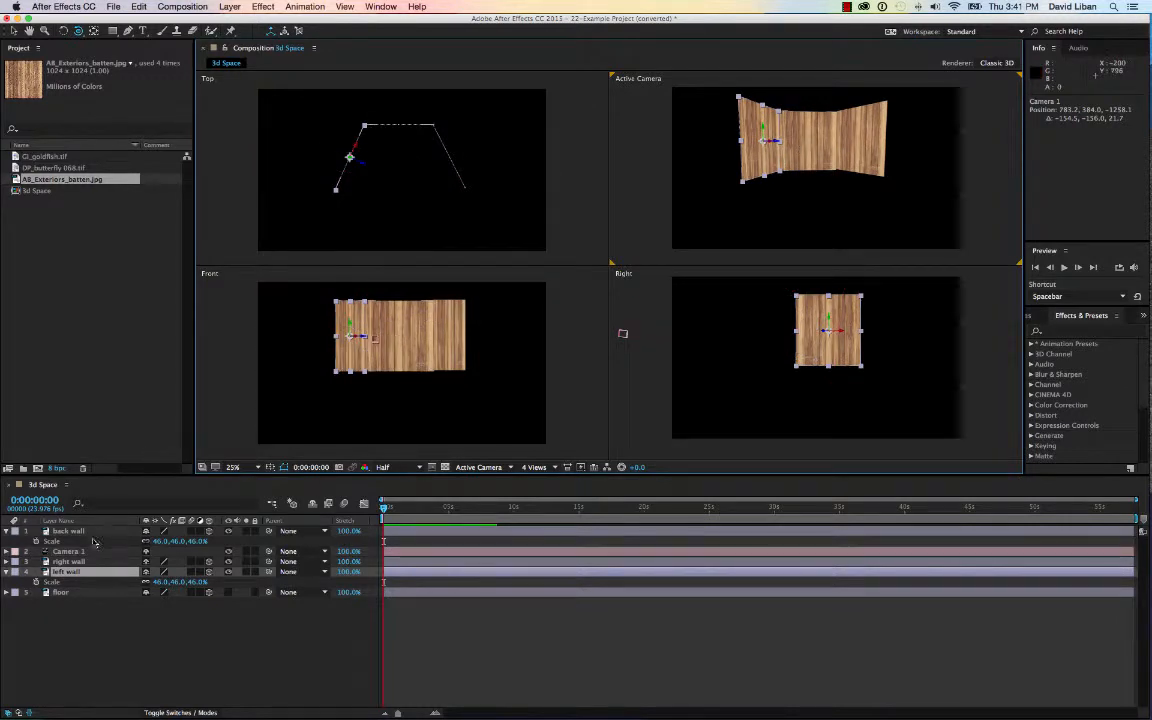
Make the floor layer visible and set its X rotation to 90°
click(229, 593)
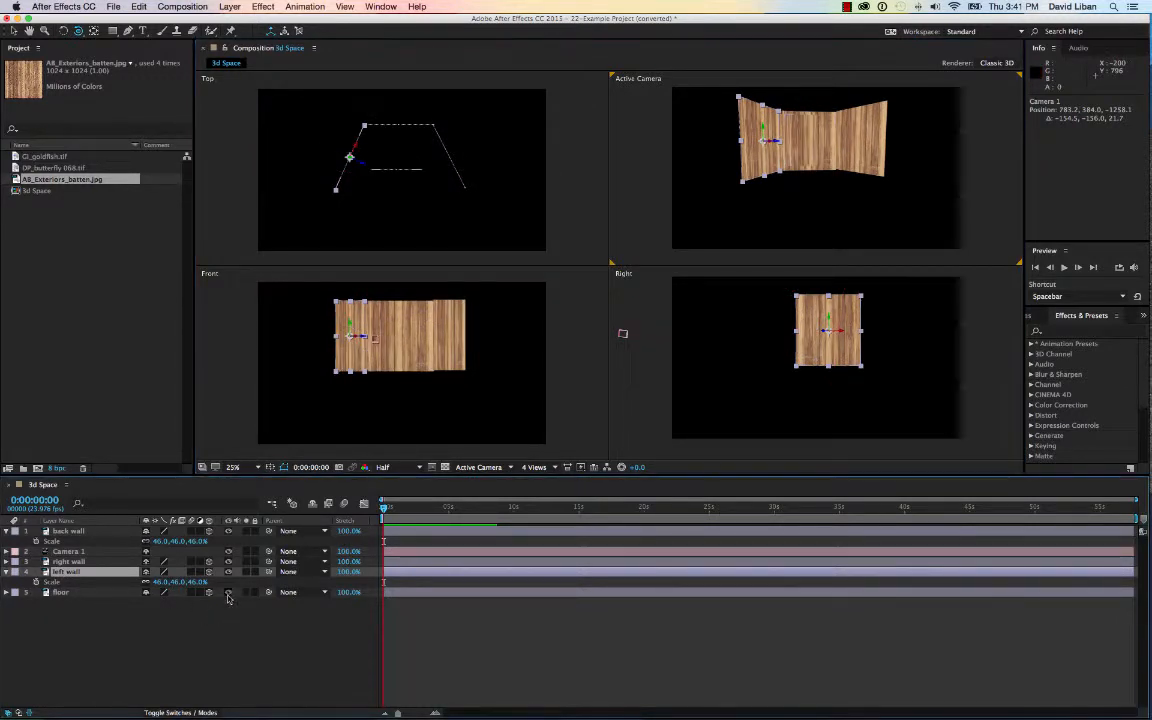
click(7, 593)
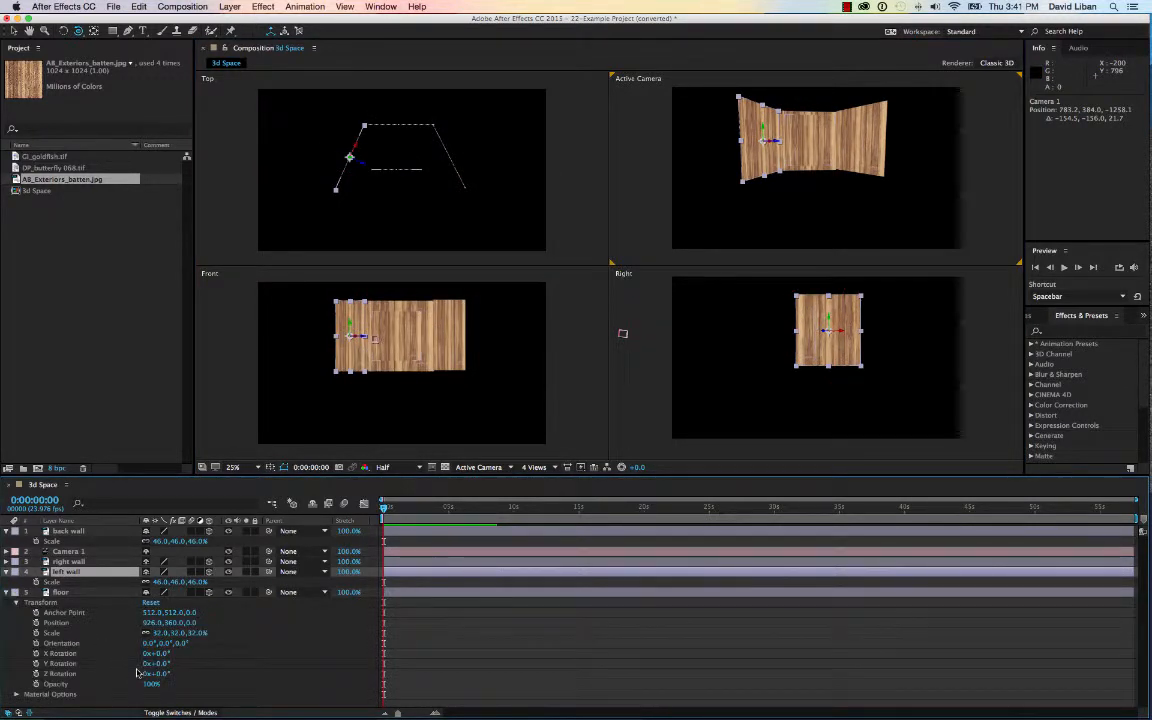
drag(155, 653, 210, 651)
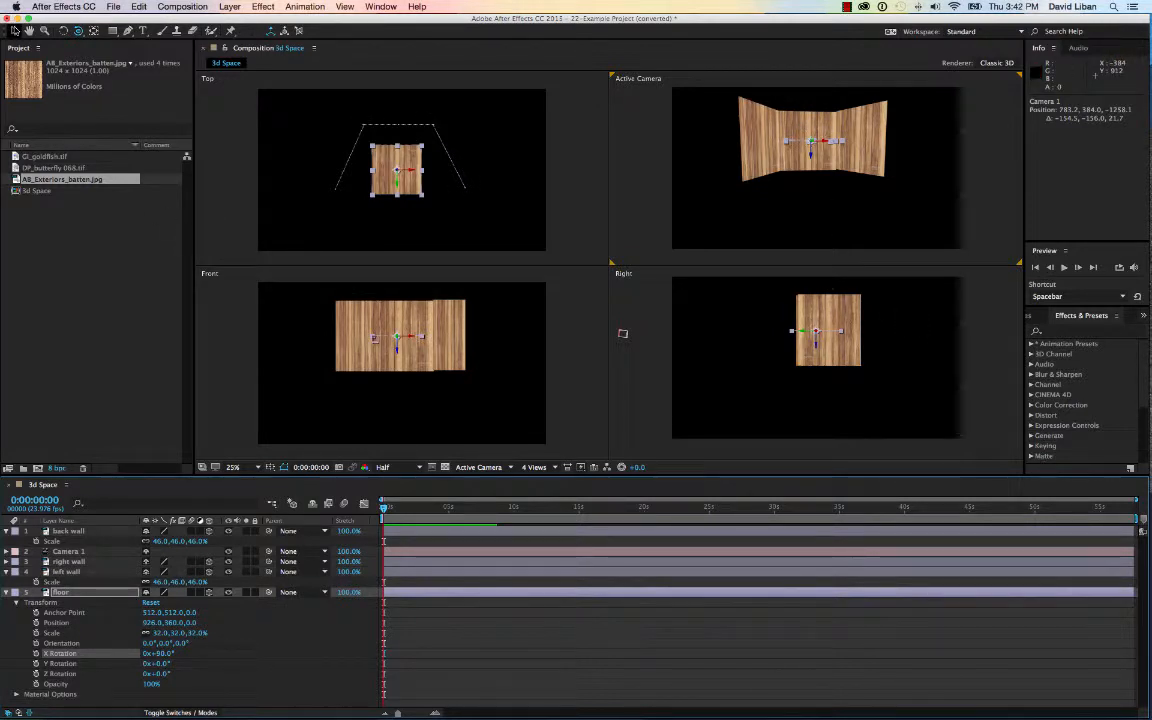
Lower the floor to the base of the walls and move it back to the back wall, at about 926, 576, 132
click(14, 30)
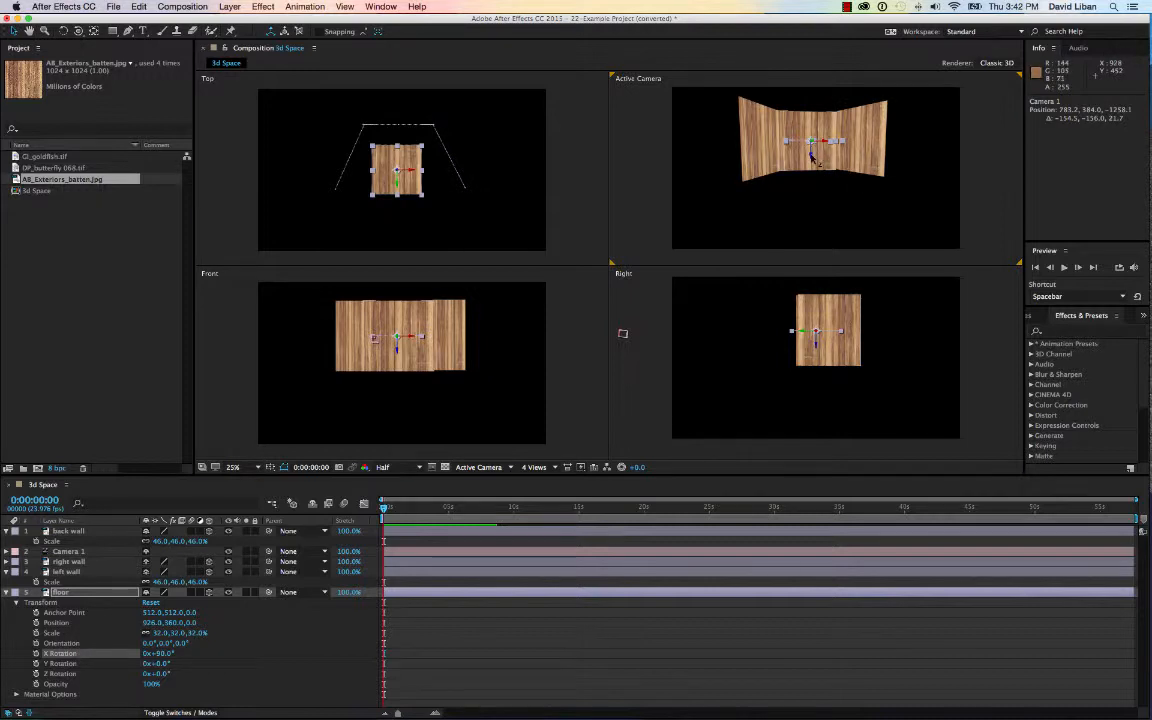
drag(811, 156, 809, 195)
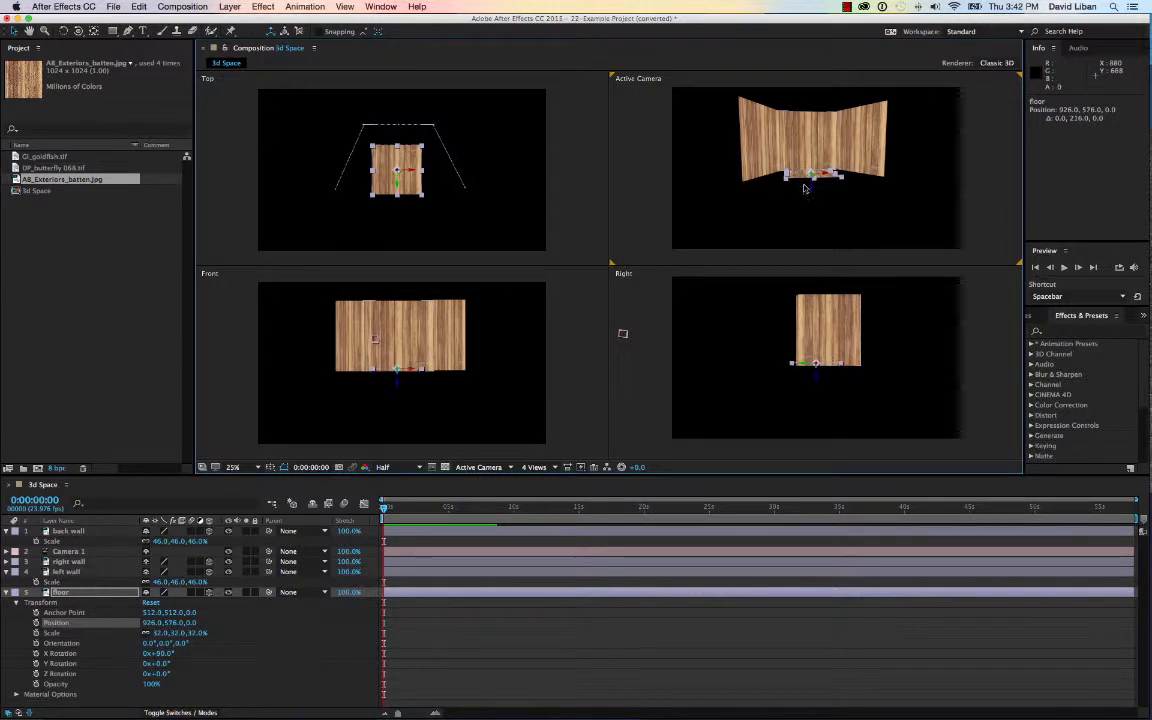
drag(400, 145, 398, 136)
mouse_move(398, 150)
mouse_down()
mouse_move(396, 182)
mouse_move(400, 167)
mouse_up()
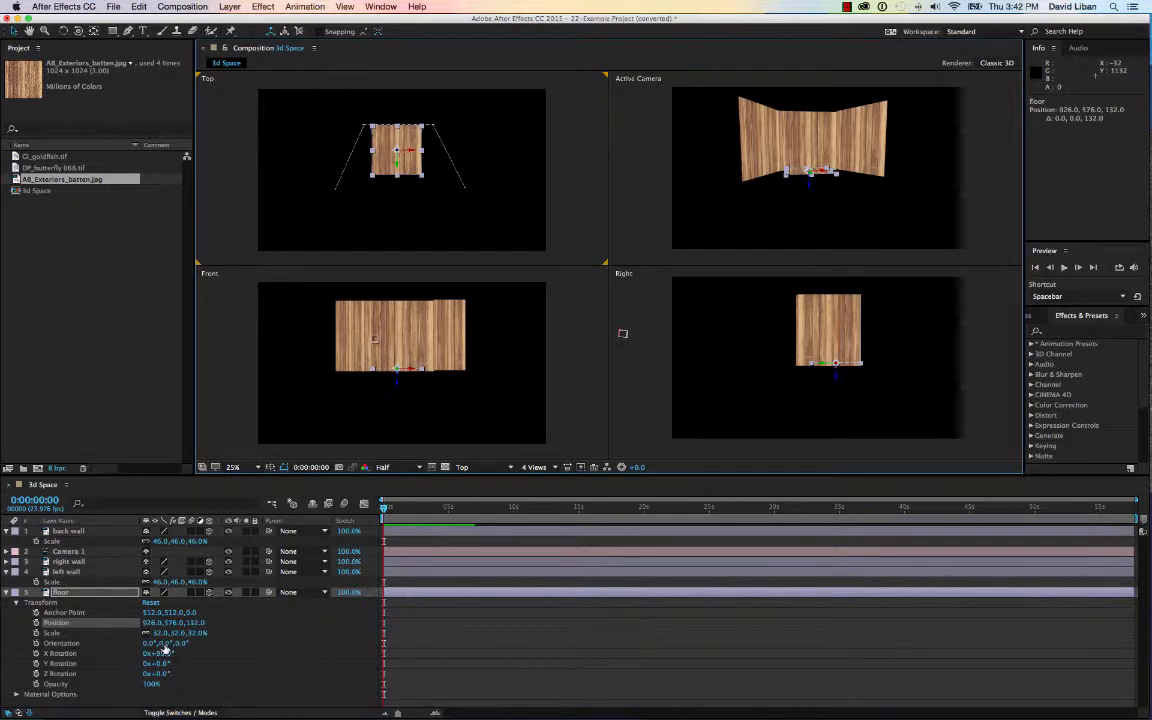
Set the floor's scale to 46% and realign it with the back wall and wall bases, at about 926, 592, 60
drag(163, 634, 176, 634)
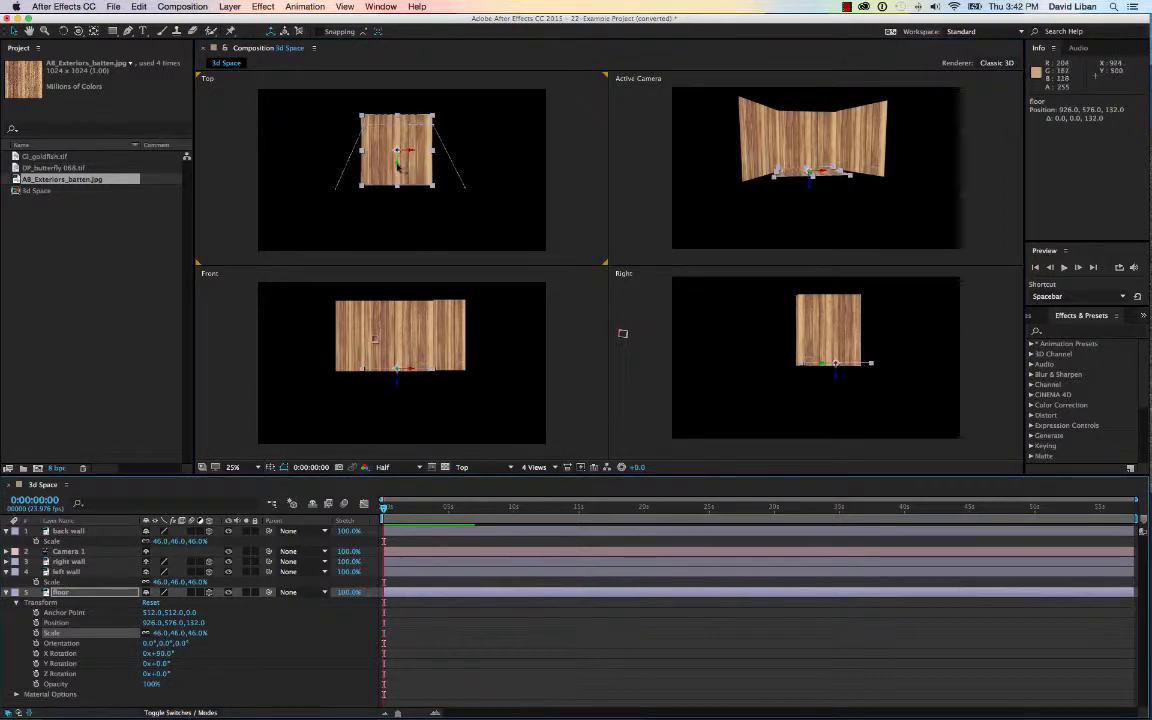
drag(398, 159, 398, 178)
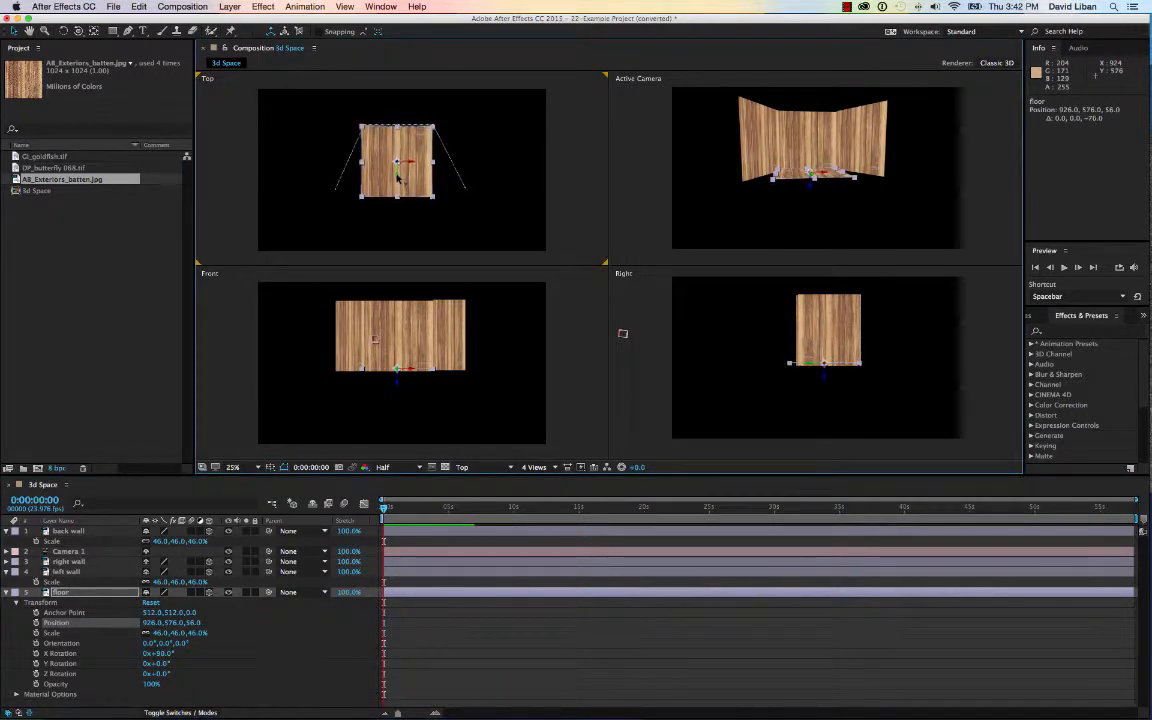
click(825, 382)
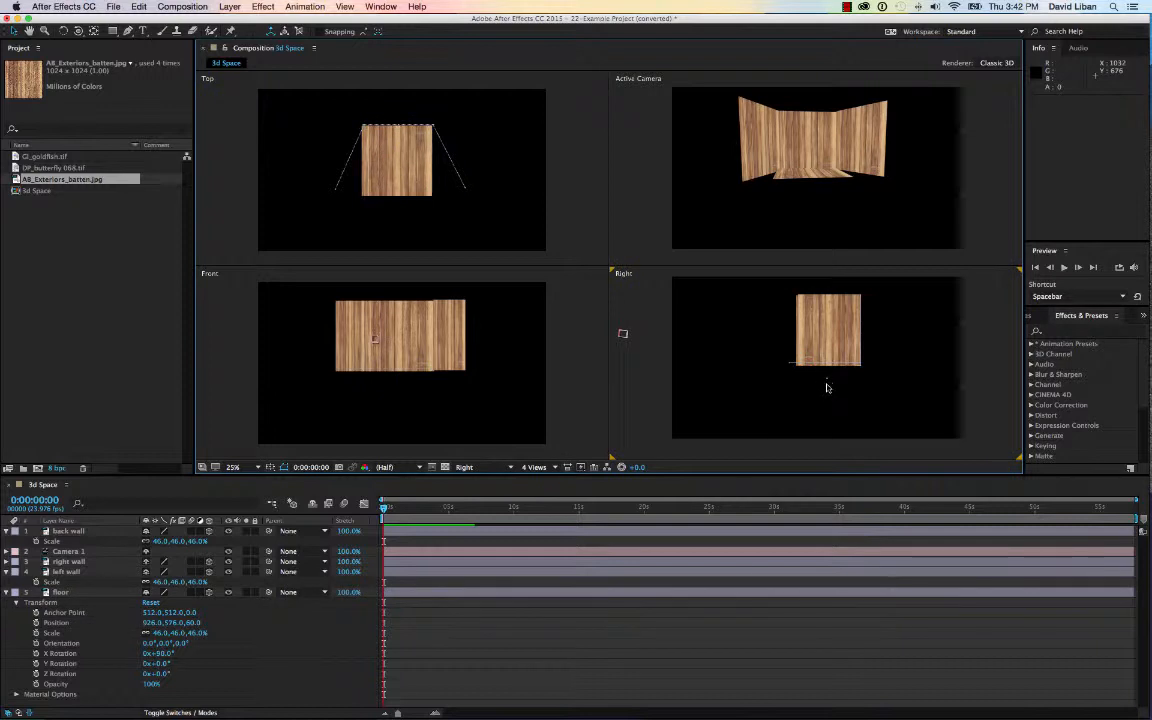
click(827, 369)
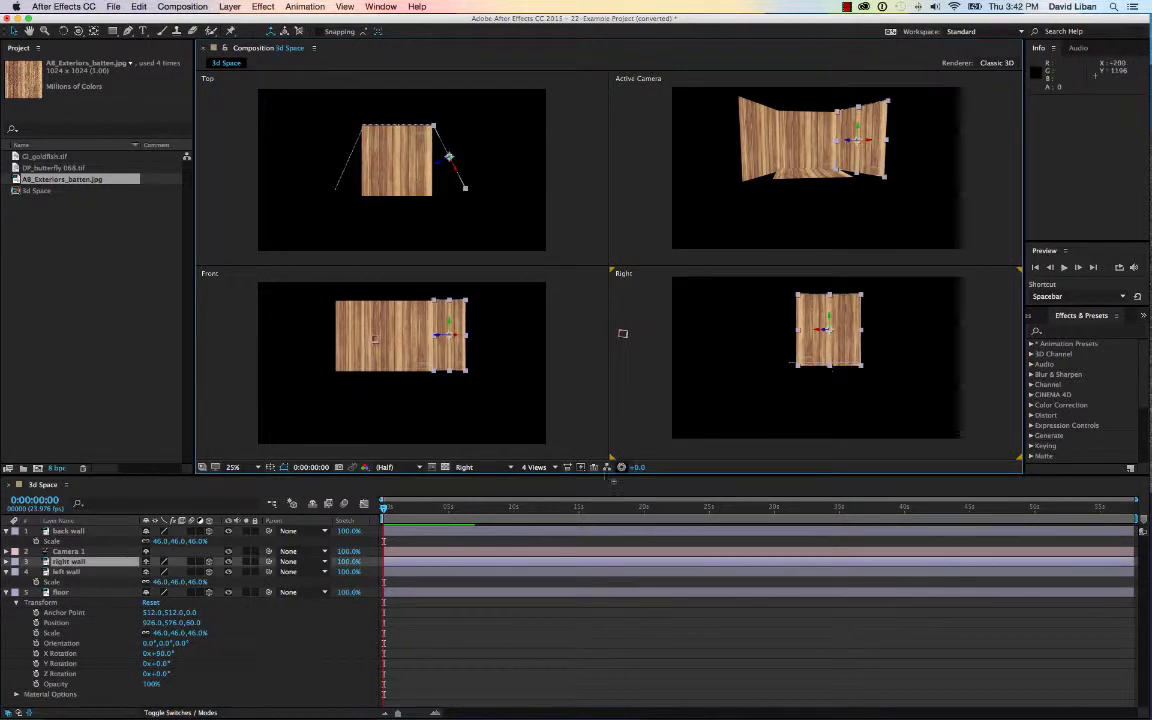
click(73, 593)
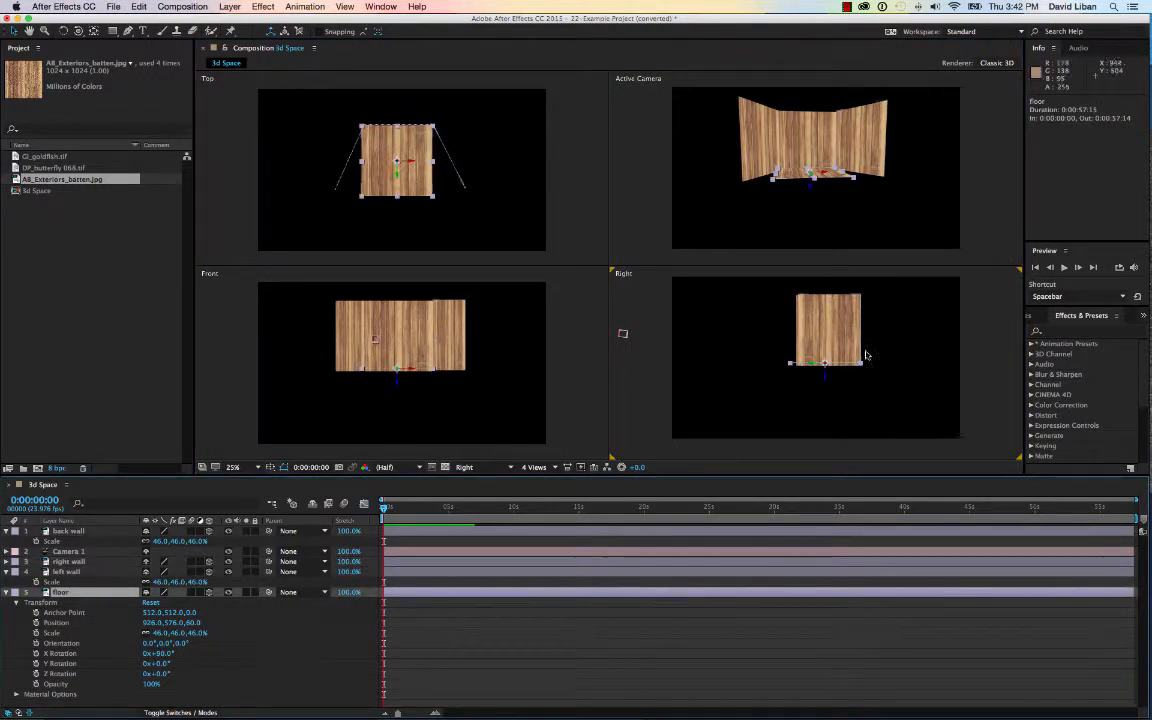
drag(828, 381, 828, 385)
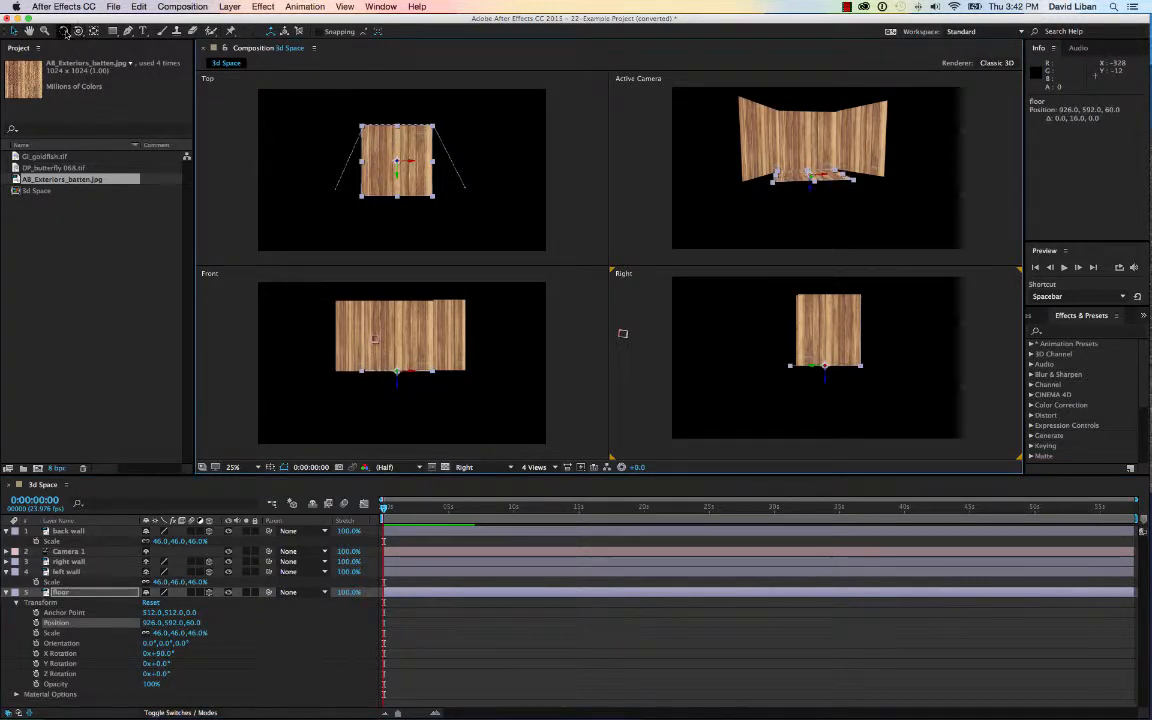
Orbit Camera 1 to about 1089, -441, -813 to inspect the floor's fit from above, and deselect all layers
drag(82, 33, 120, 49)
click(768, 209)
mouse_move(768, 209)
mouse_down()
mouse_move(780, 230)
mouse_move(800, 200)
mouse_move(775, 190)
mouse_move(753, 224)
mouse_up()
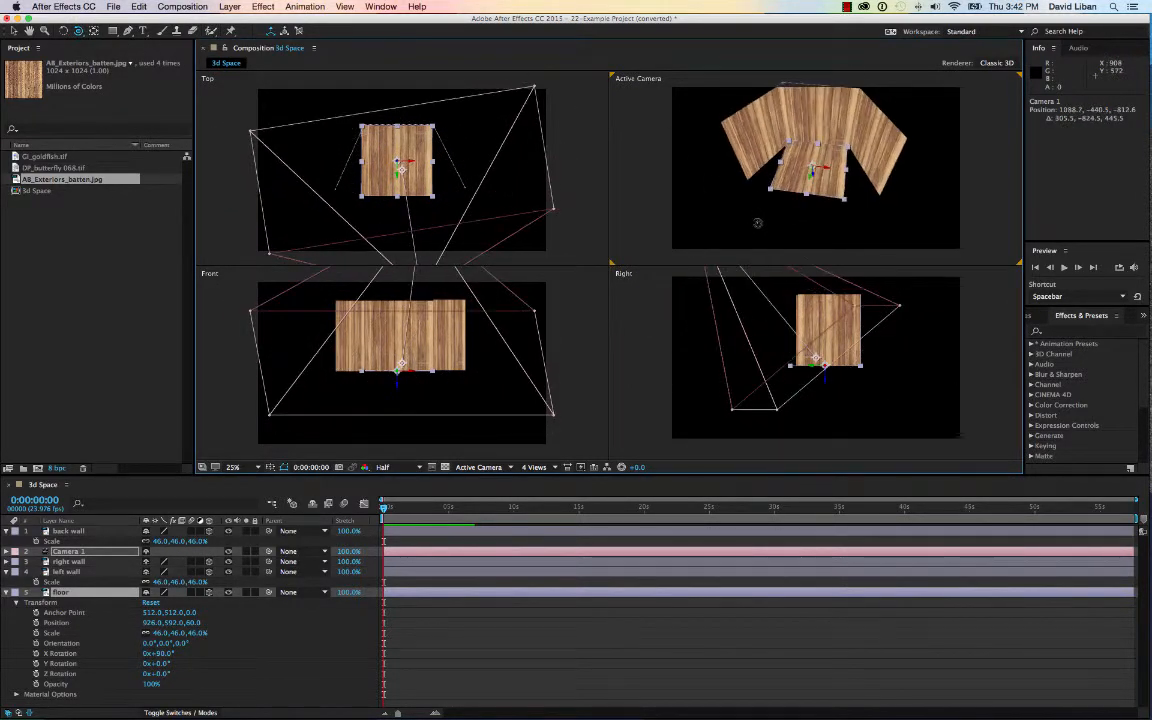
key(F2)
key(v)
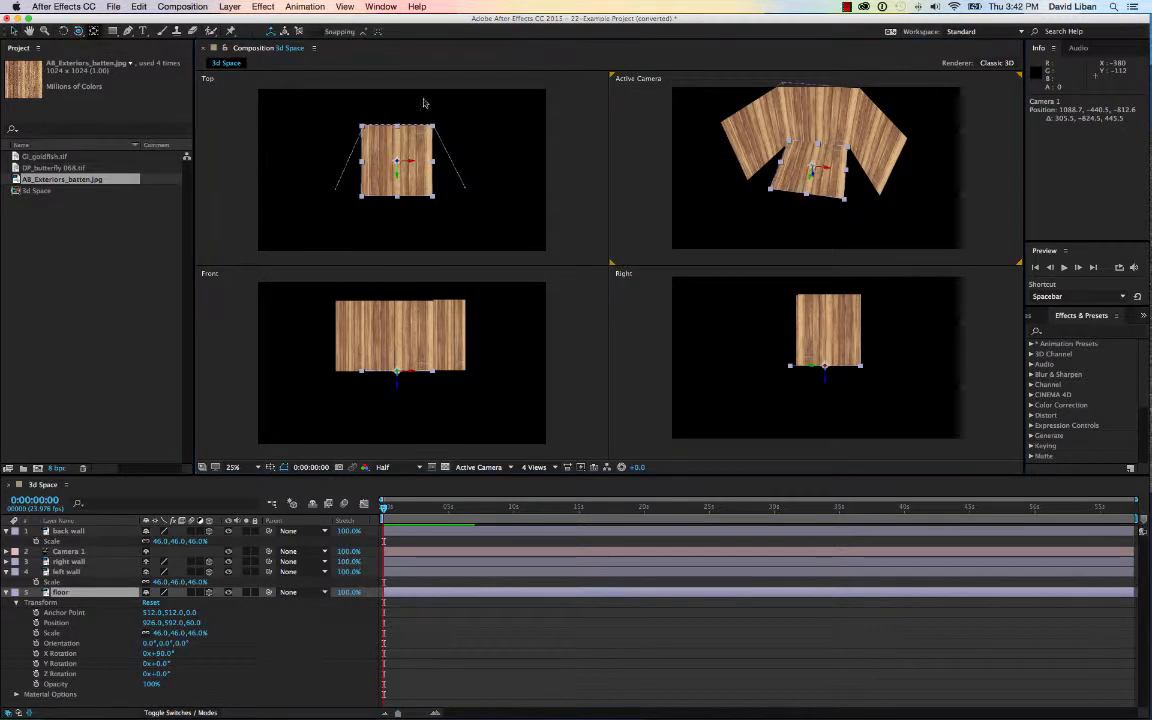
click(935, 258)
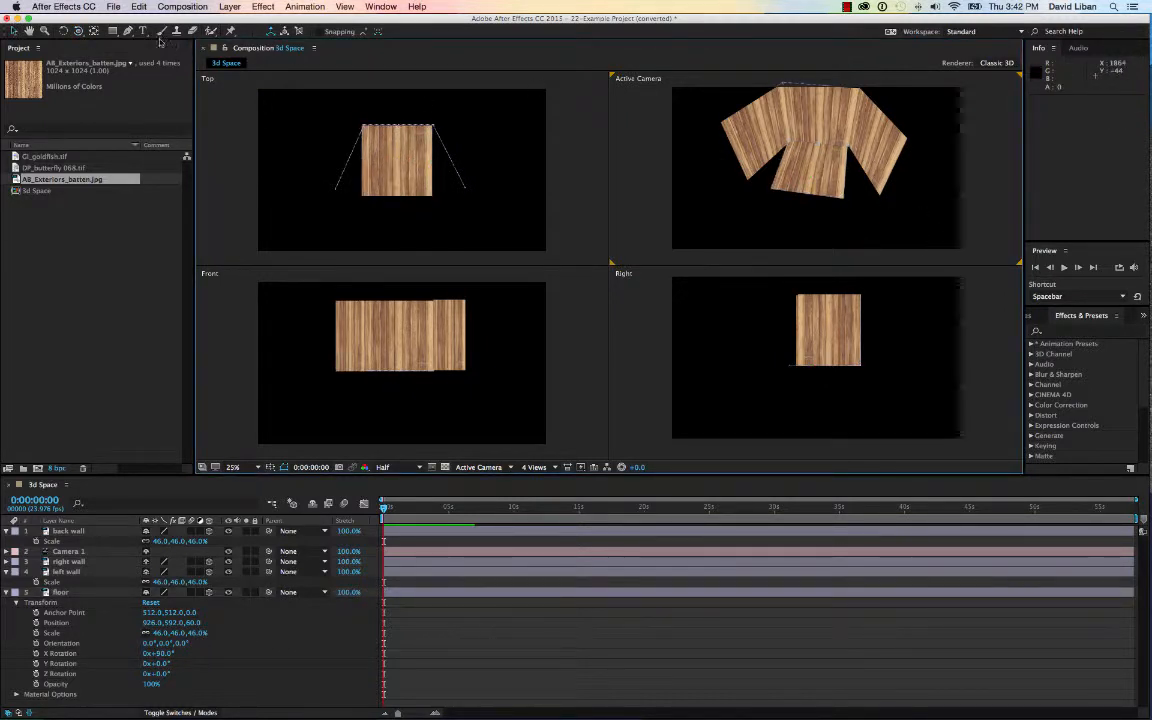
Orbit Camera 1 back down to about 793, 102, -1191 and collapse the floor and back wall layer properties
click(83, 36)
drag(851, 206, 856, 153)
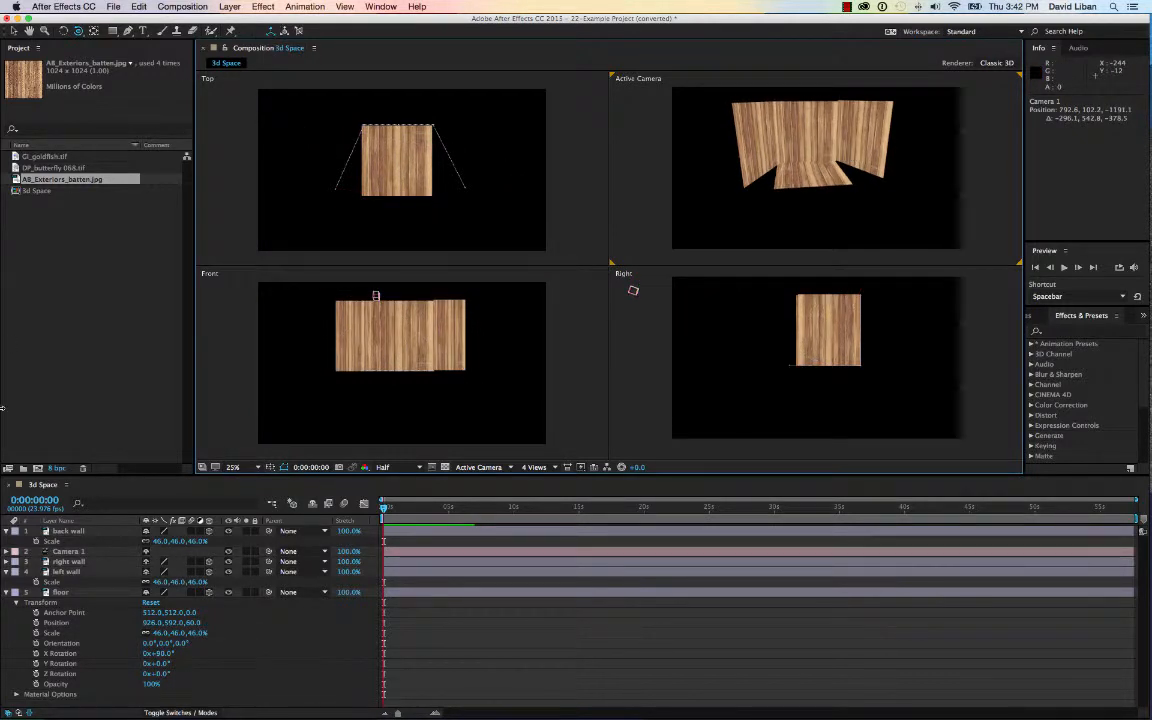
click(8, 592)
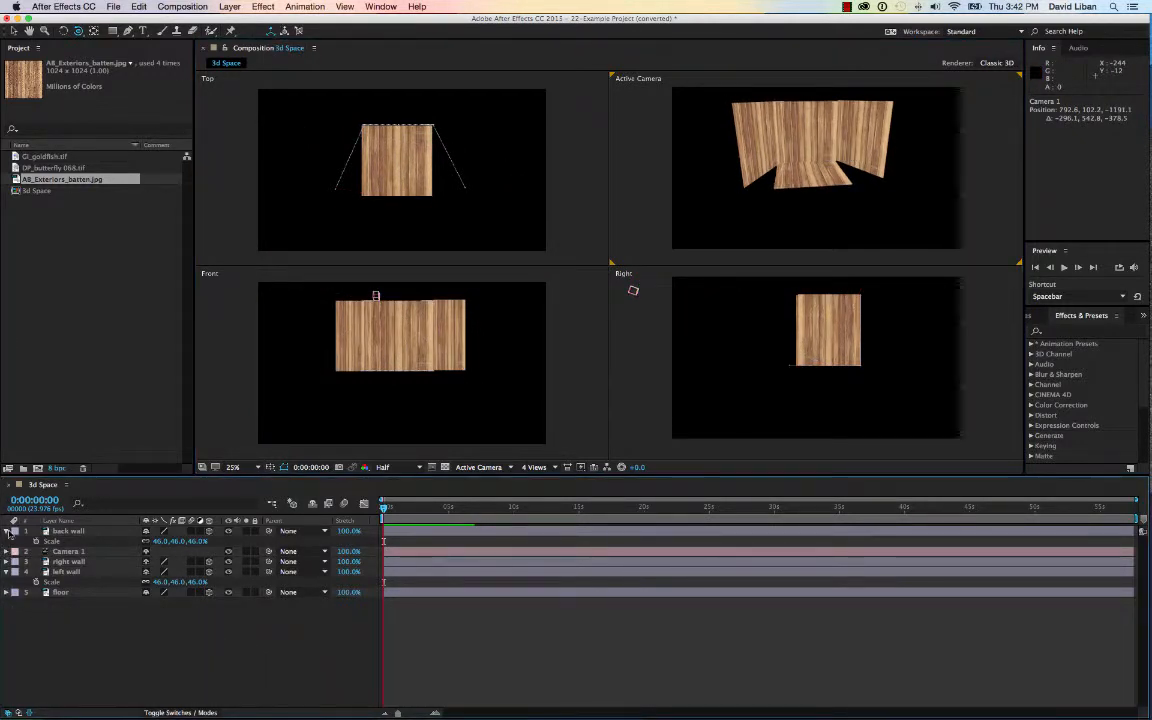
click(8, 531)
Add a shadow-casting spot light named "spotlight 1" with 115% intensity, 82° cone angle, 34% cone feather and no falloff
click(229, 6)
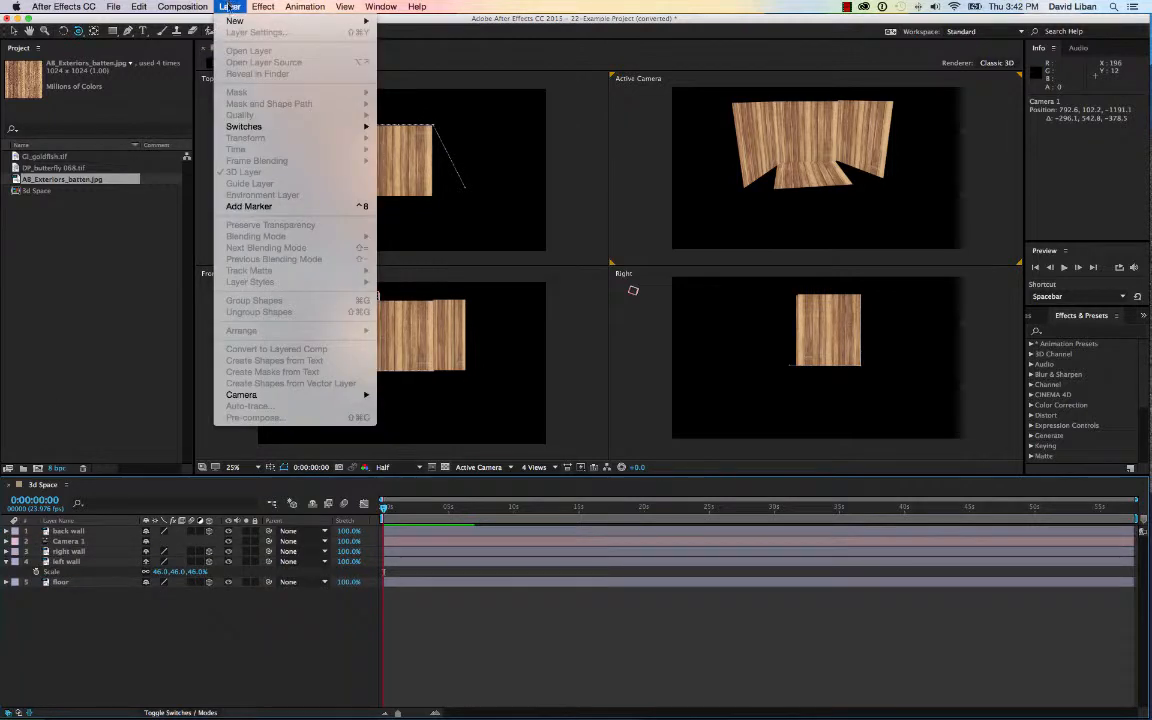
mouse_move(229, 20)
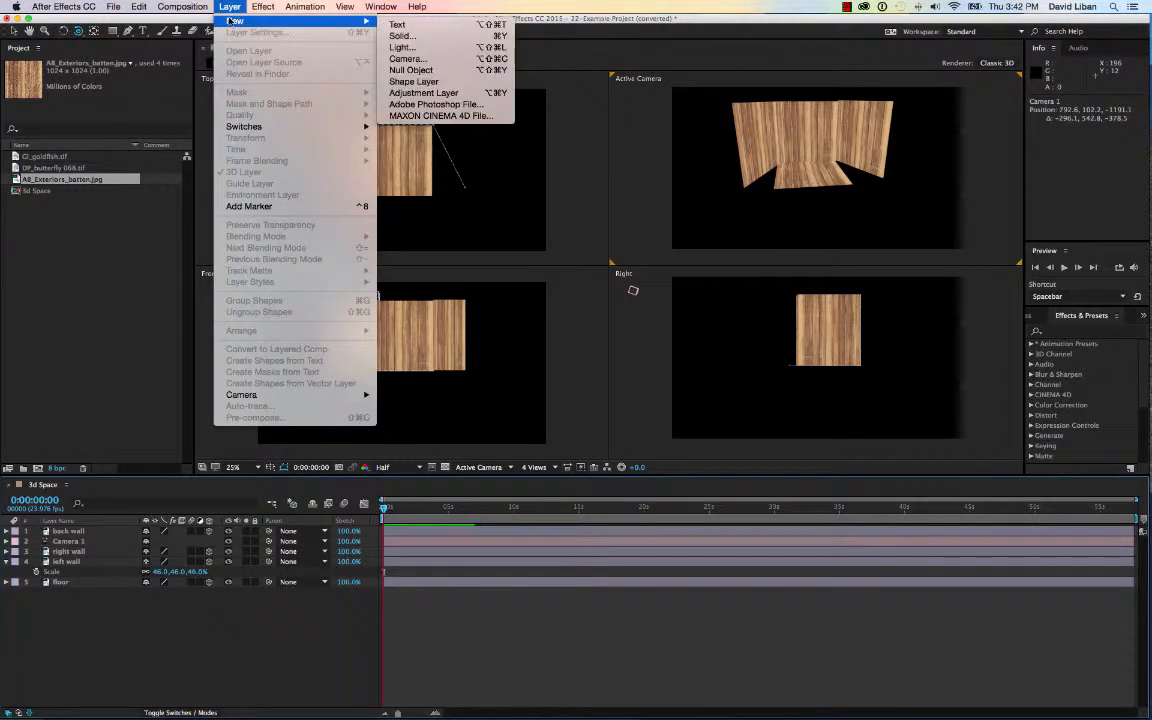
click(421, 47)
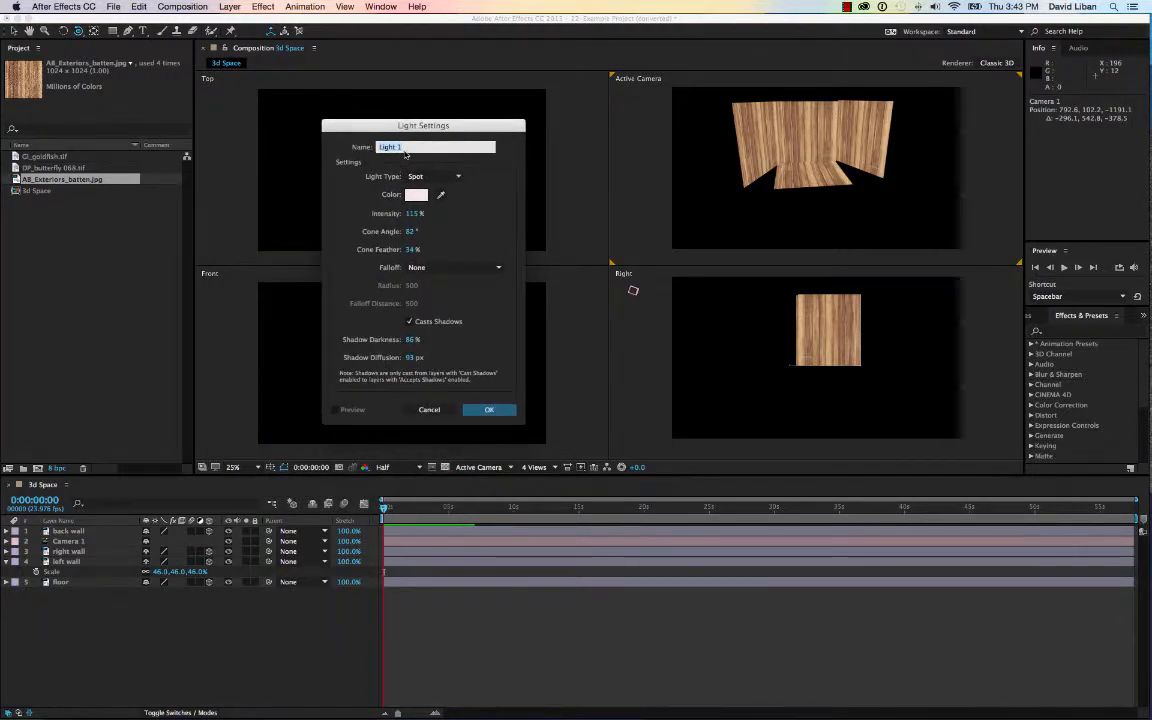
text(spotlight 1)
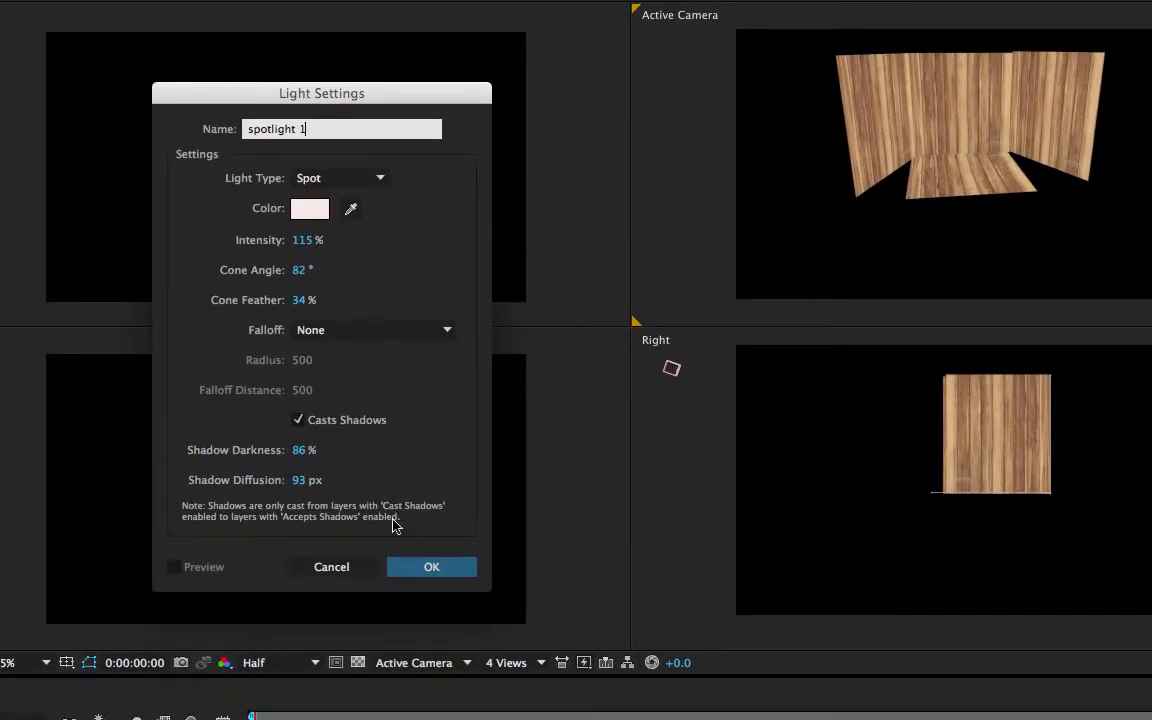
click(431, 568)
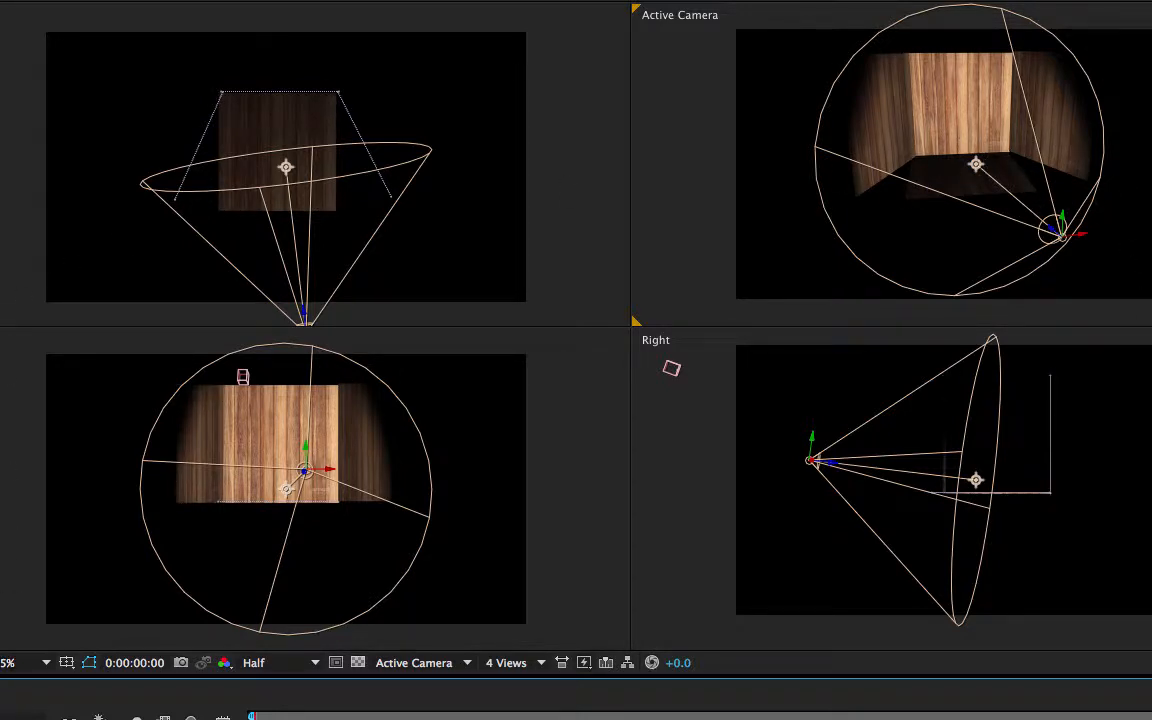
Compare the room with and without the spotlight by undoing and redoing its creation twice
key(super+z)
key(super+shift+z)
key(super+z)
key(super+shift+z)
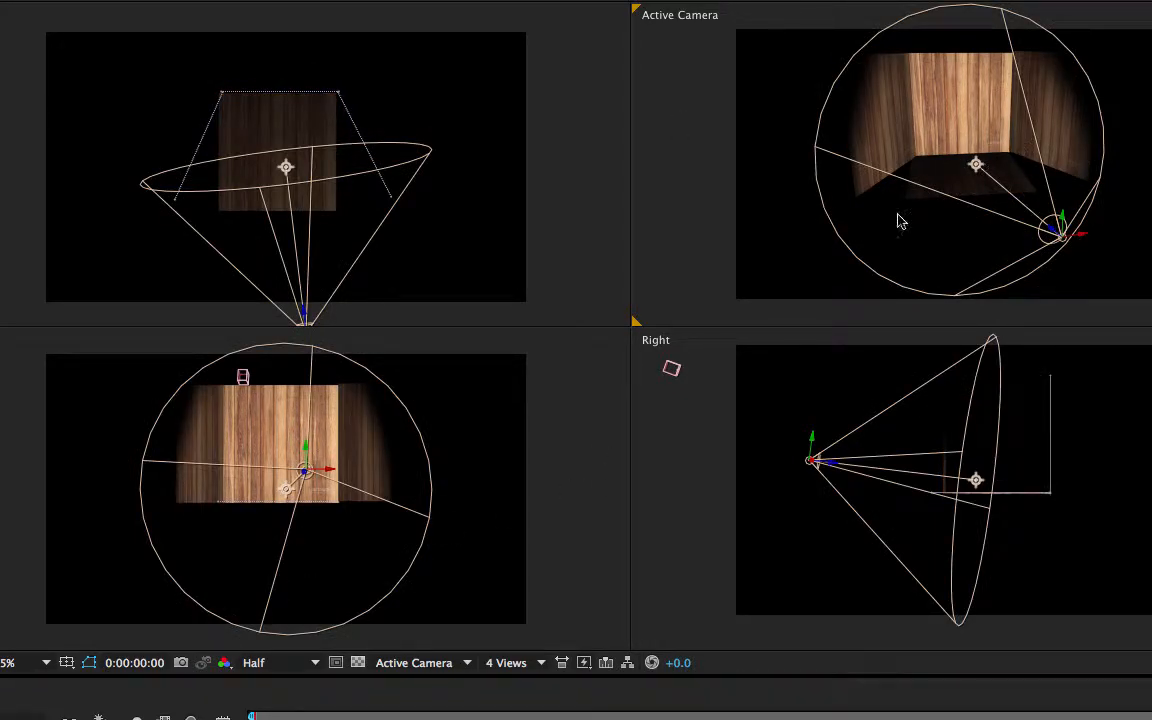
Raise the spotlight to about the walls' top edge and aim it down into the room, with its point of interest at about 1057, 425, 78
drag(975, 165, 999, 156)
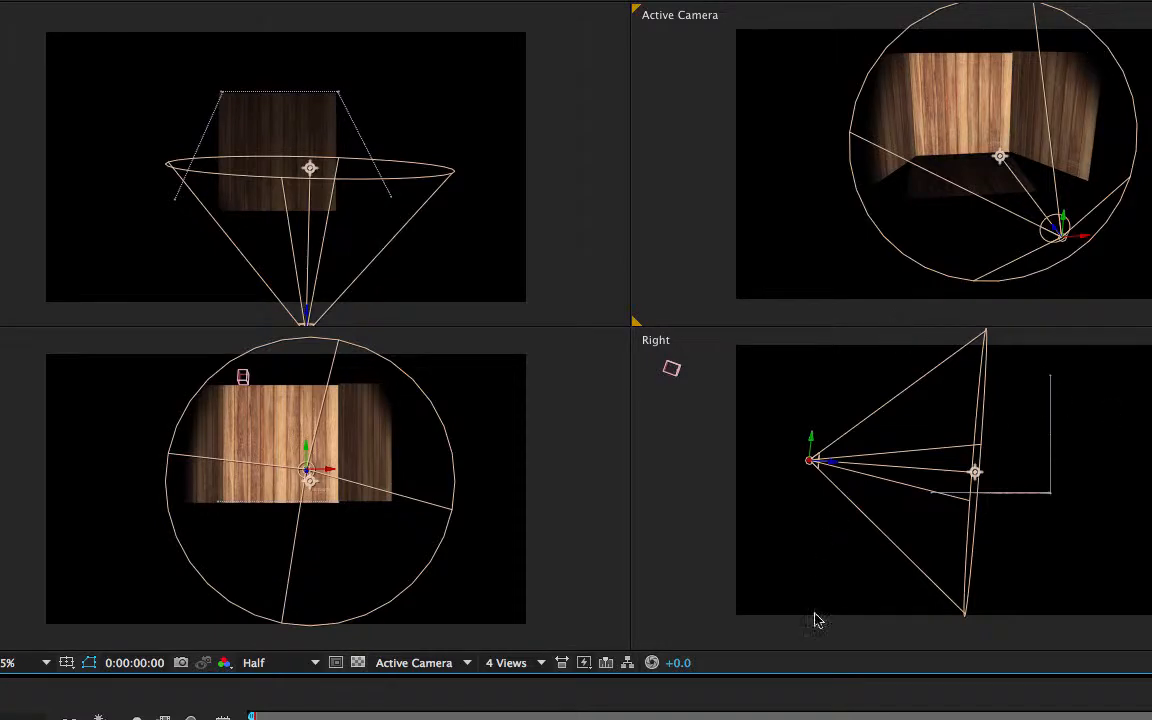
drag(816, 443, 812, 362)
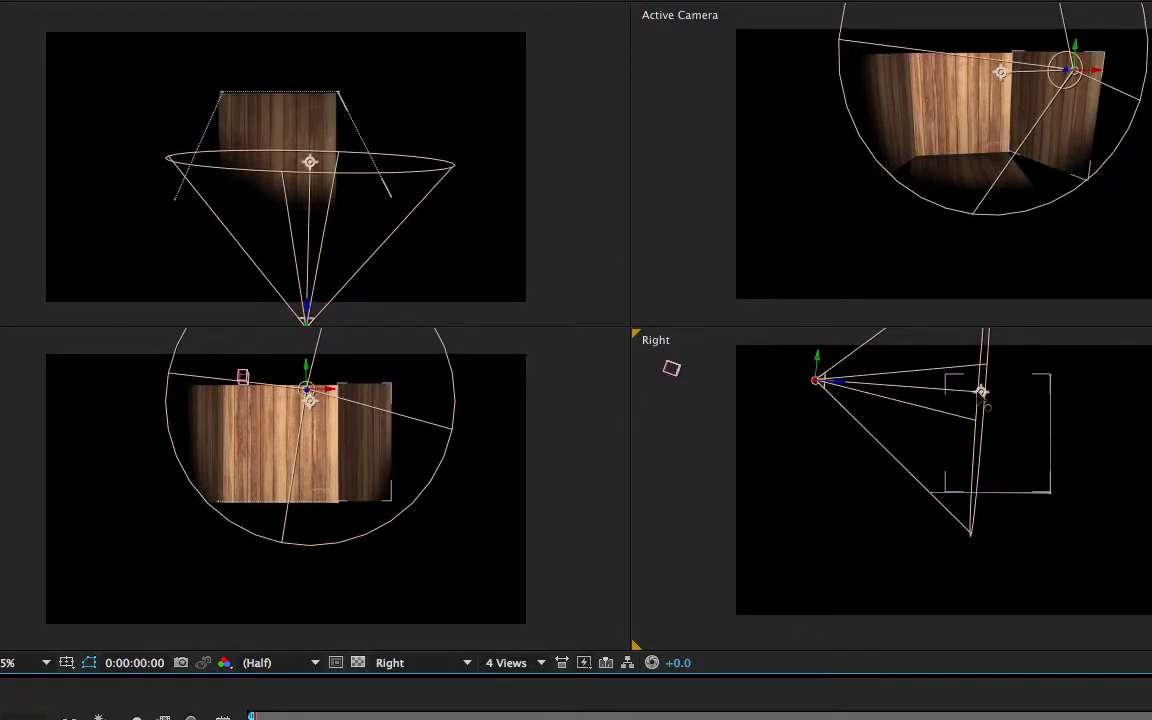
drag(981, 392, 974, 446)
drag(815, 338, 828, 339)
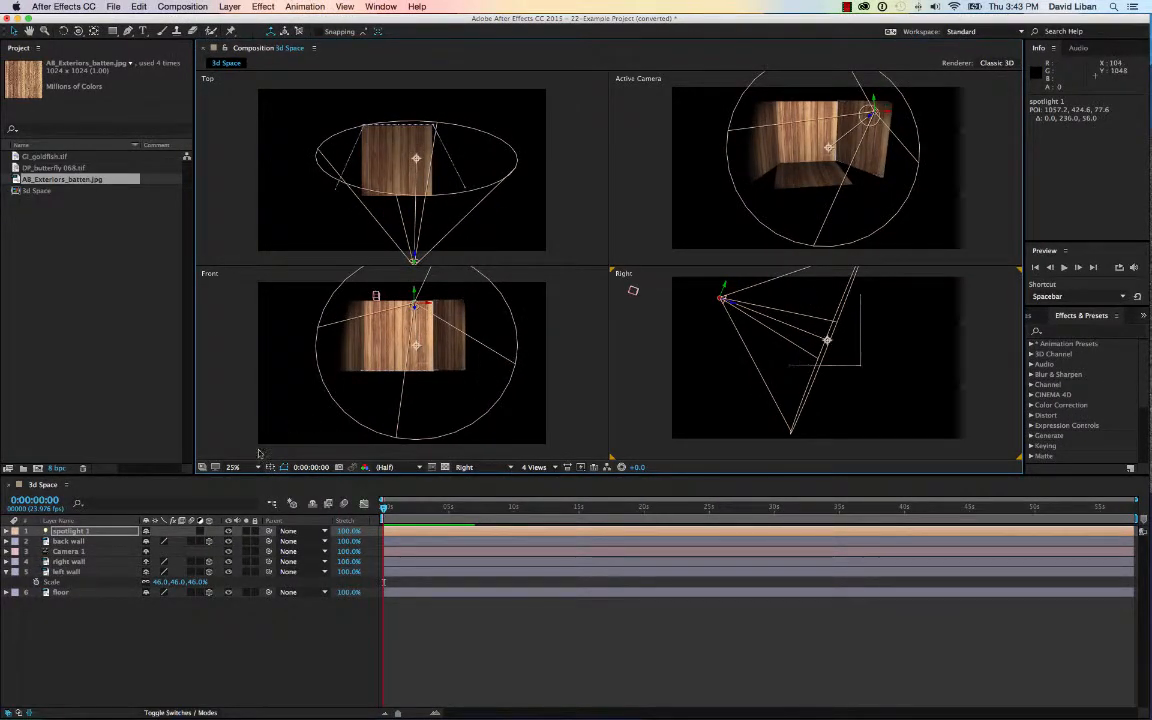
Place GI_goldfish.tif in front of the back wall at about 908, 392 and make it a 3D layer
click(301, 323)
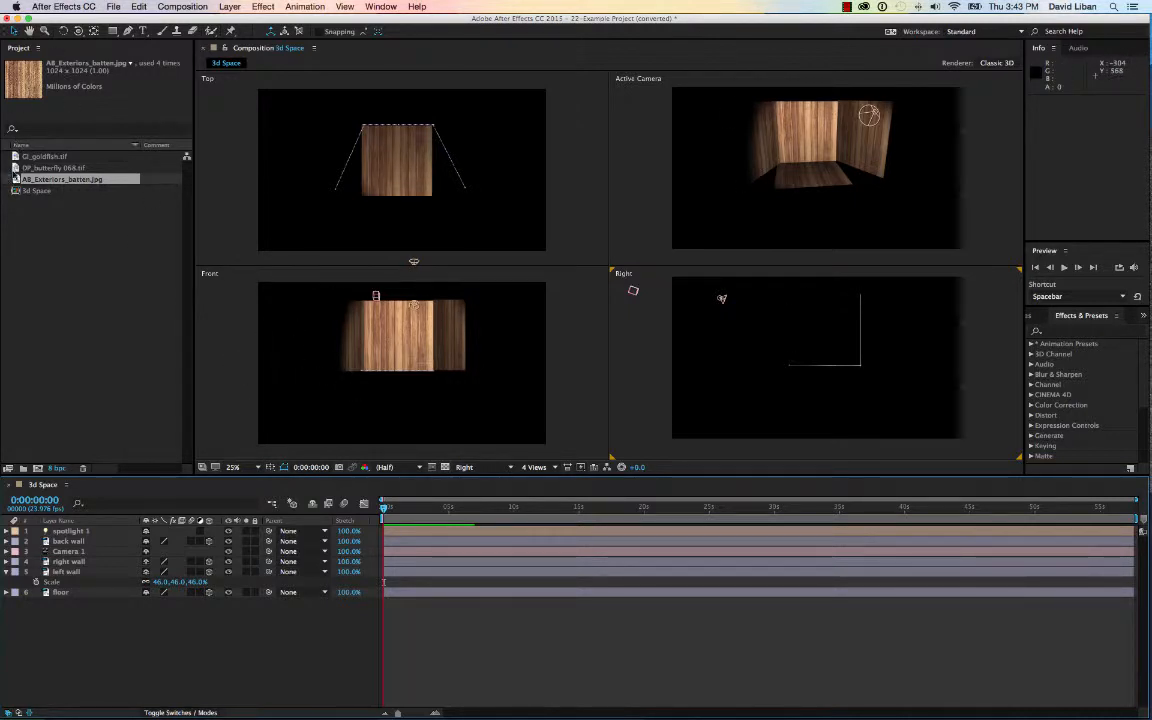
click(16, 168)
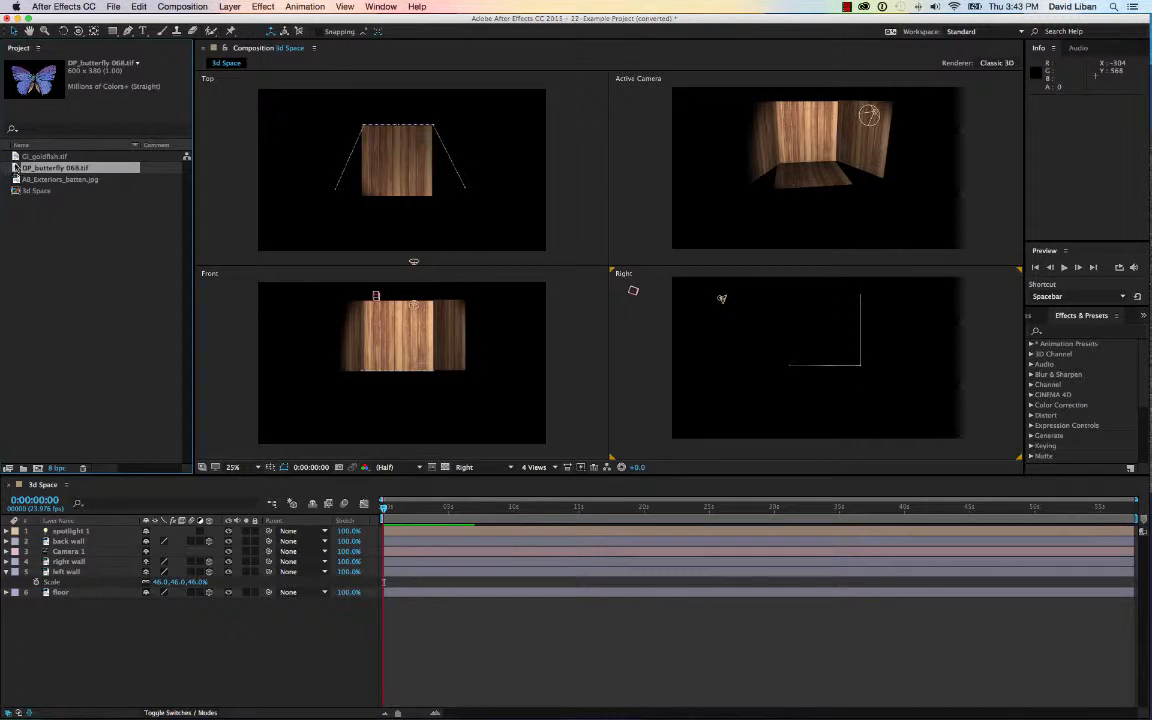
drag(40, 157, 808, 154)
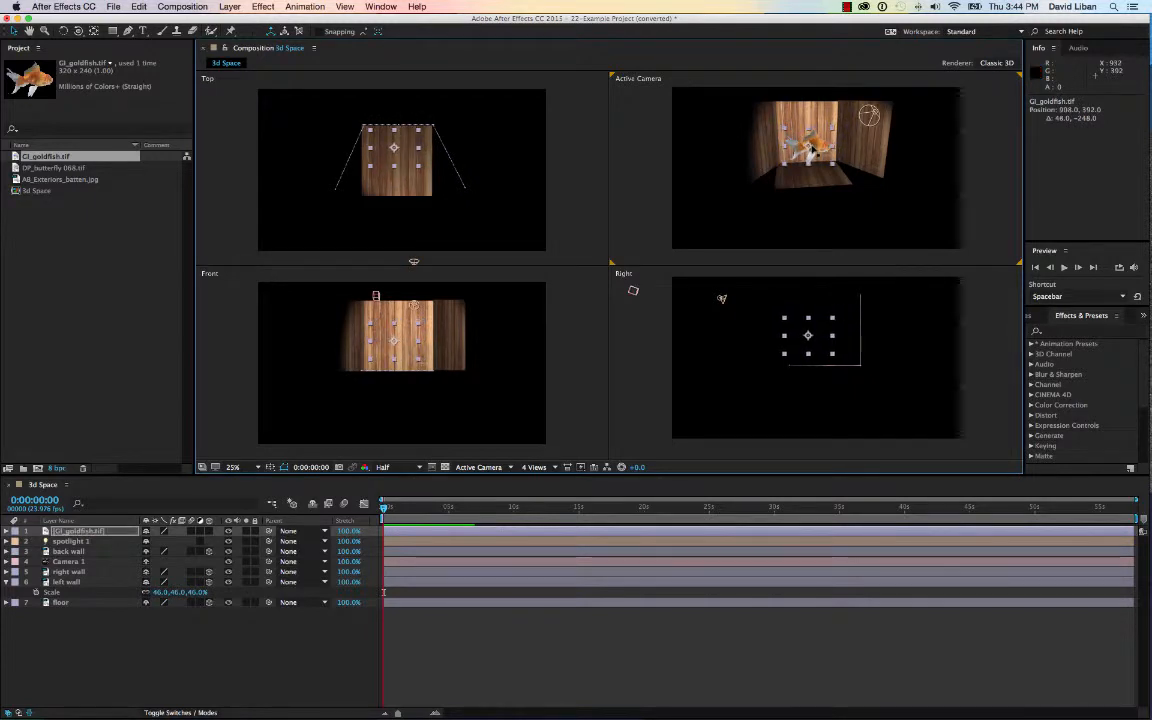
click(208, 534)
click(208, 534)
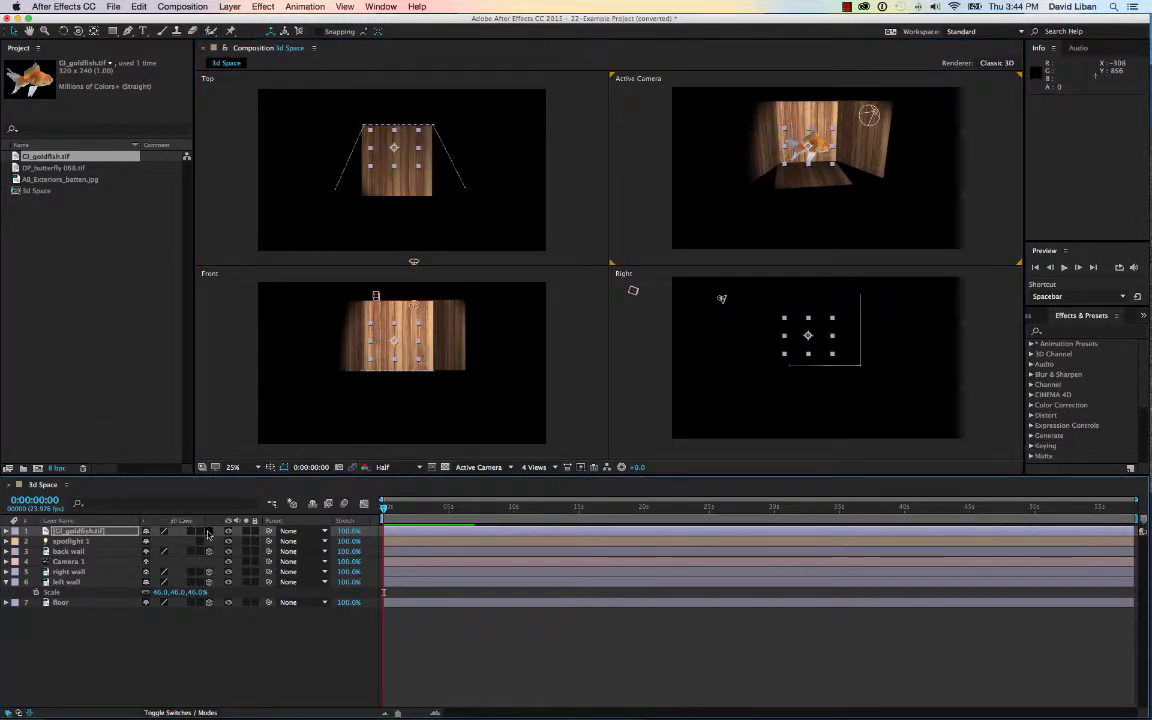
click(208, 534)
Compare the goldfish up close in the camera view as a 2D layer and as a 3D layer
scroll(819, 162, up, 4)
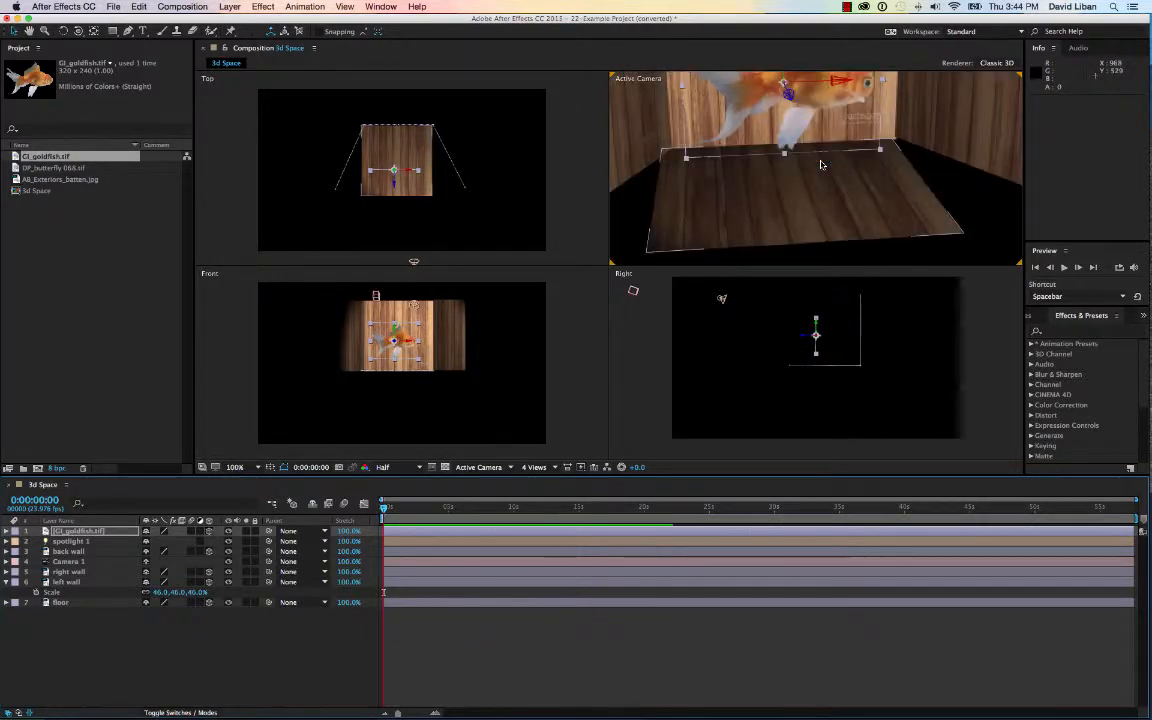
drag(820, 162, 823, 260)
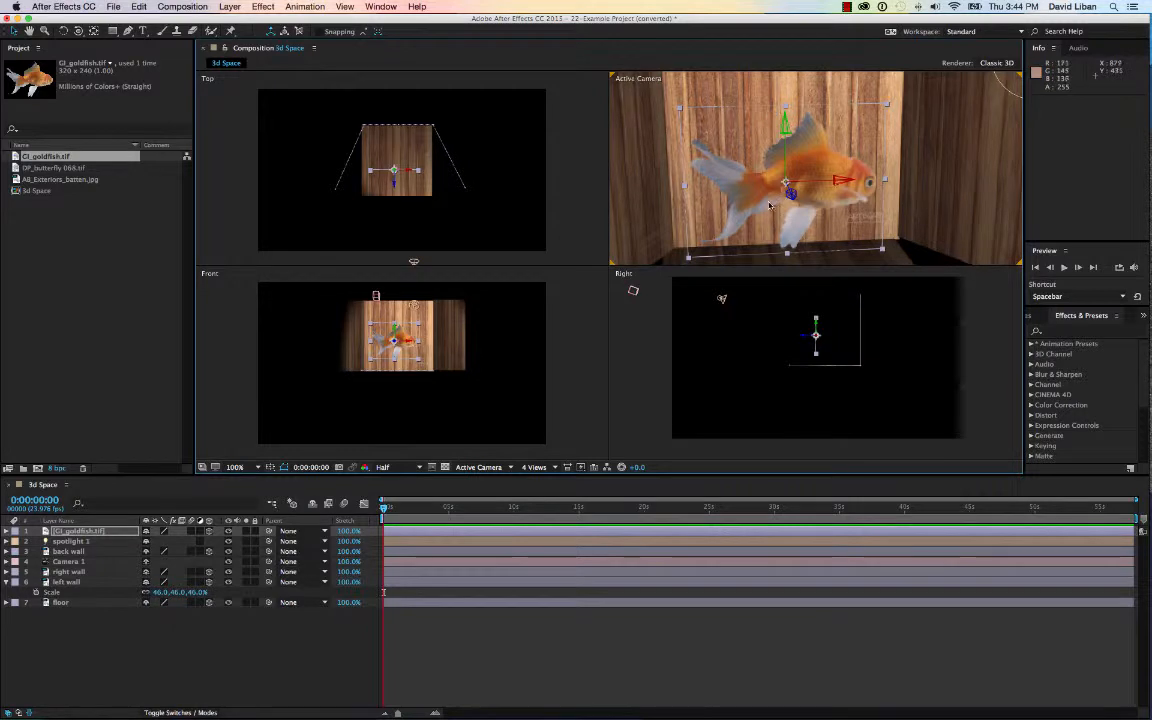
click(208, 532)
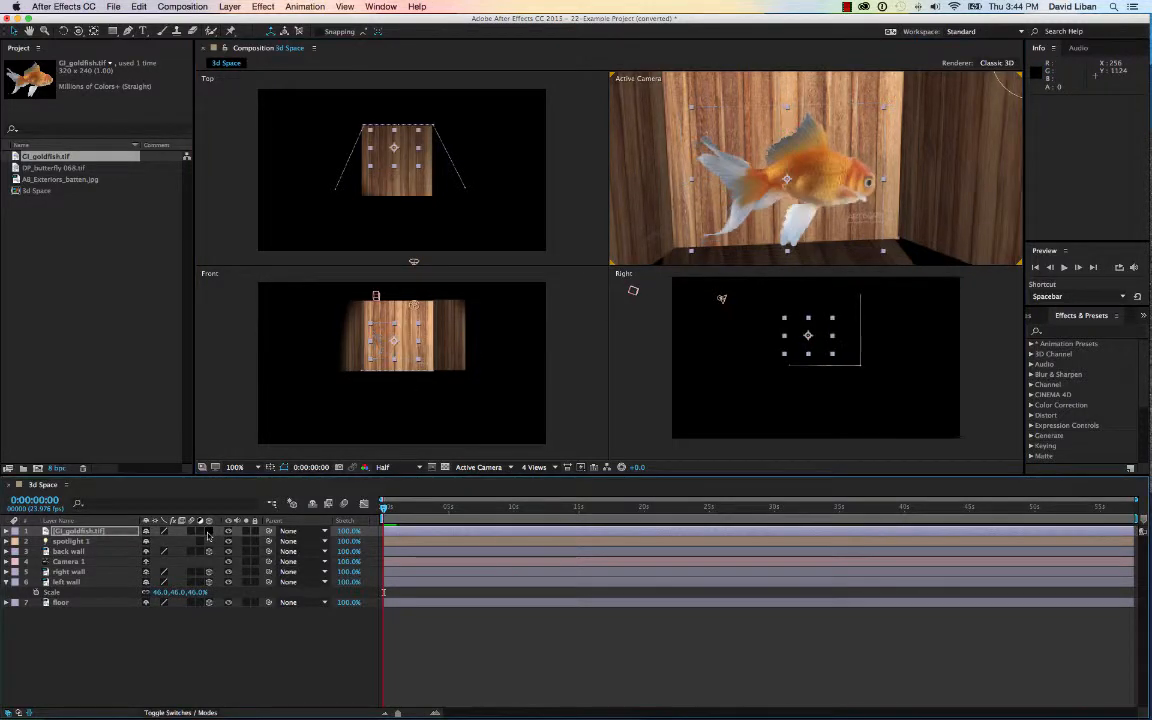
click(208, 532)
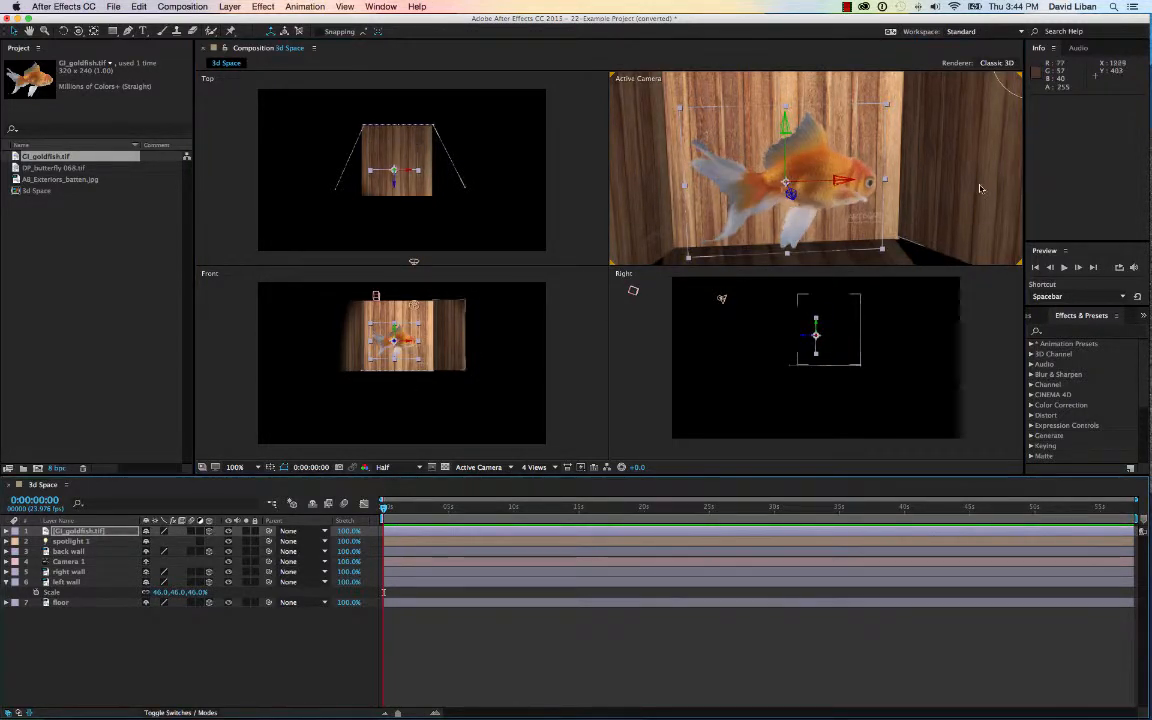
Move the goldfish forward along its Z axis, away from the back wall, to a Z position of about -232
scroll(980, 185, down, 2)
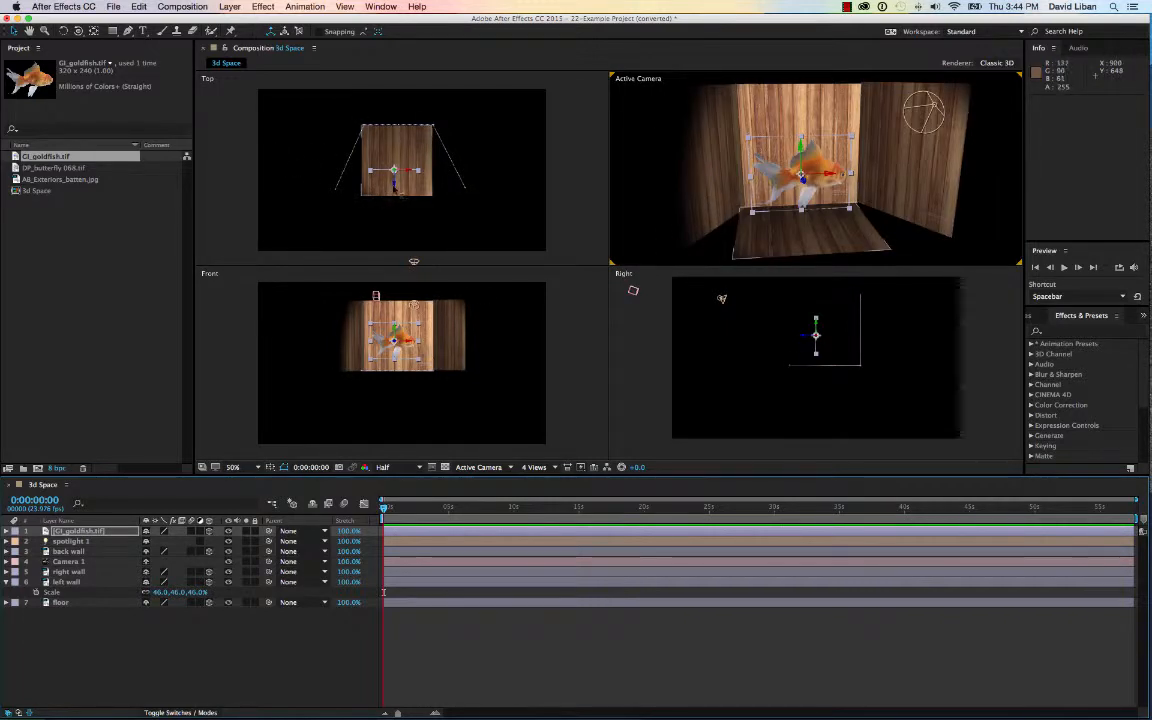
drag(394, 184, 396, 70)
drag(373, 116, 383, 225)
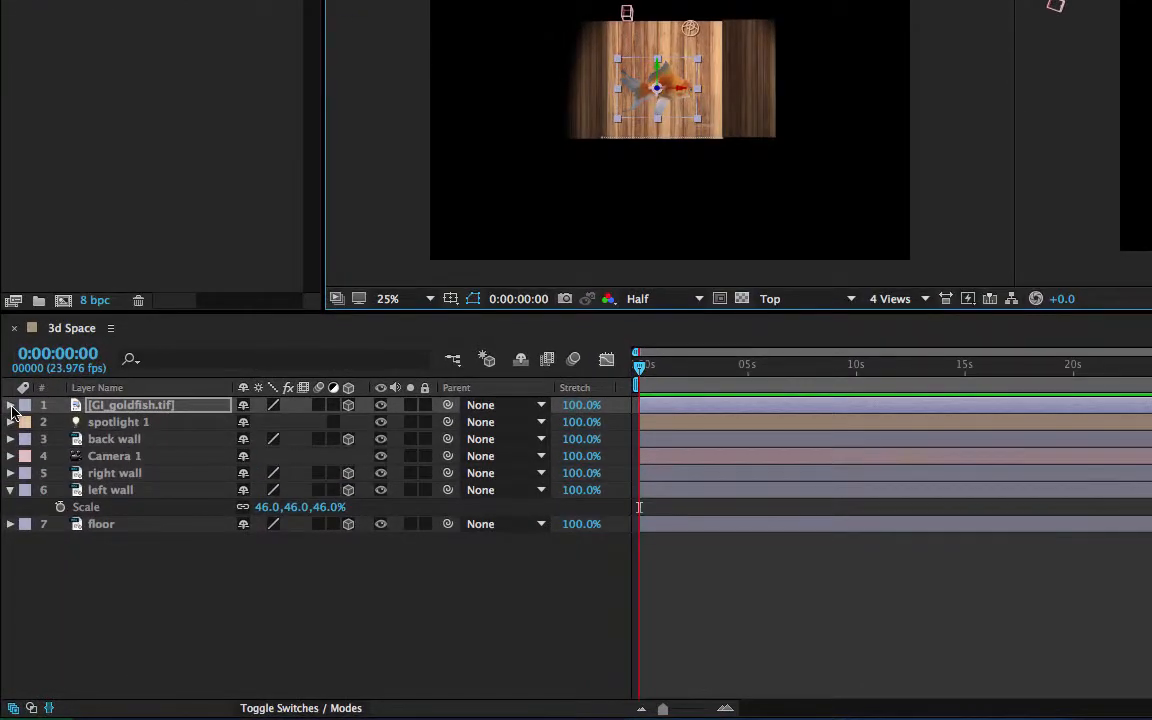
Turn on Casts Shadows in the goldfish layer's Material Options
click(11, 405)
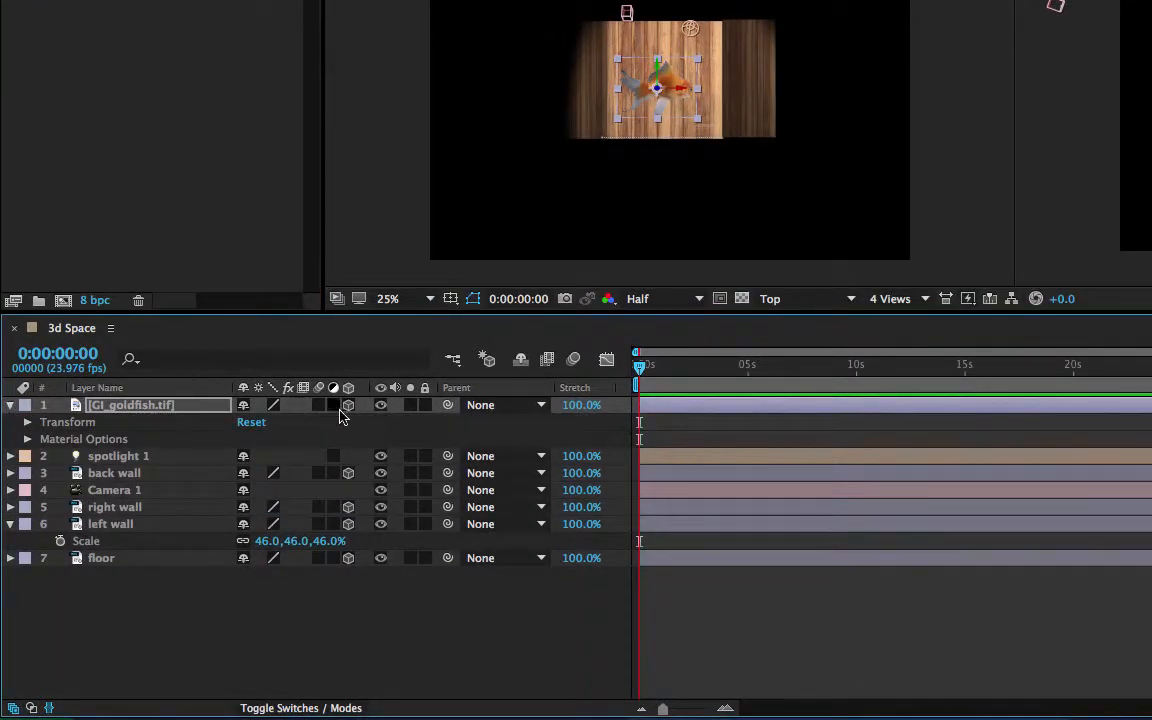
click(27, 439)
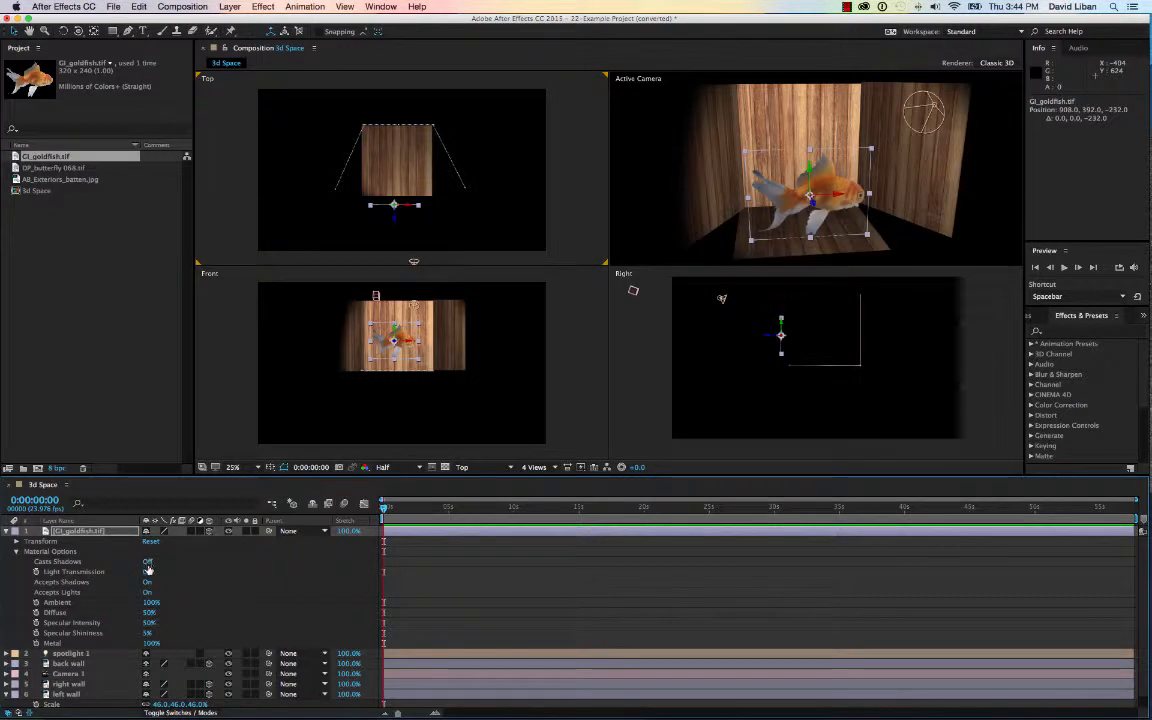
click(147, 562)
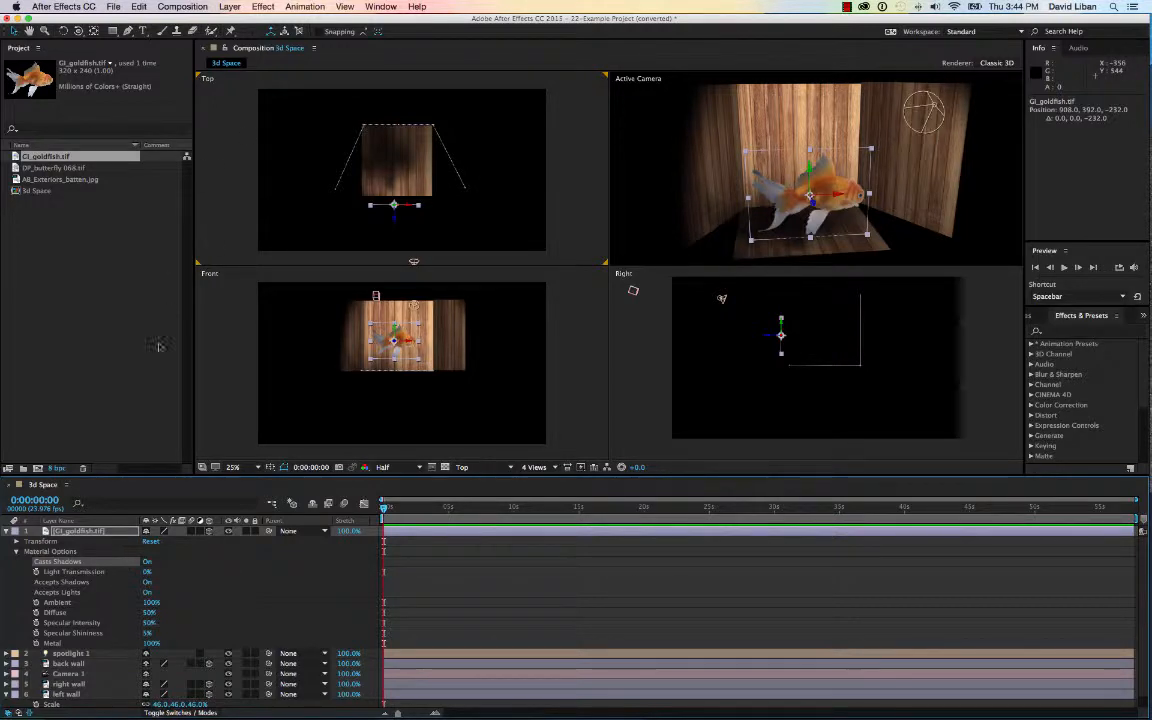
Set spotlight 1's Shadow Darkness to 224% and its Shadow Diffusion to 0 px
double_click(72, 655)
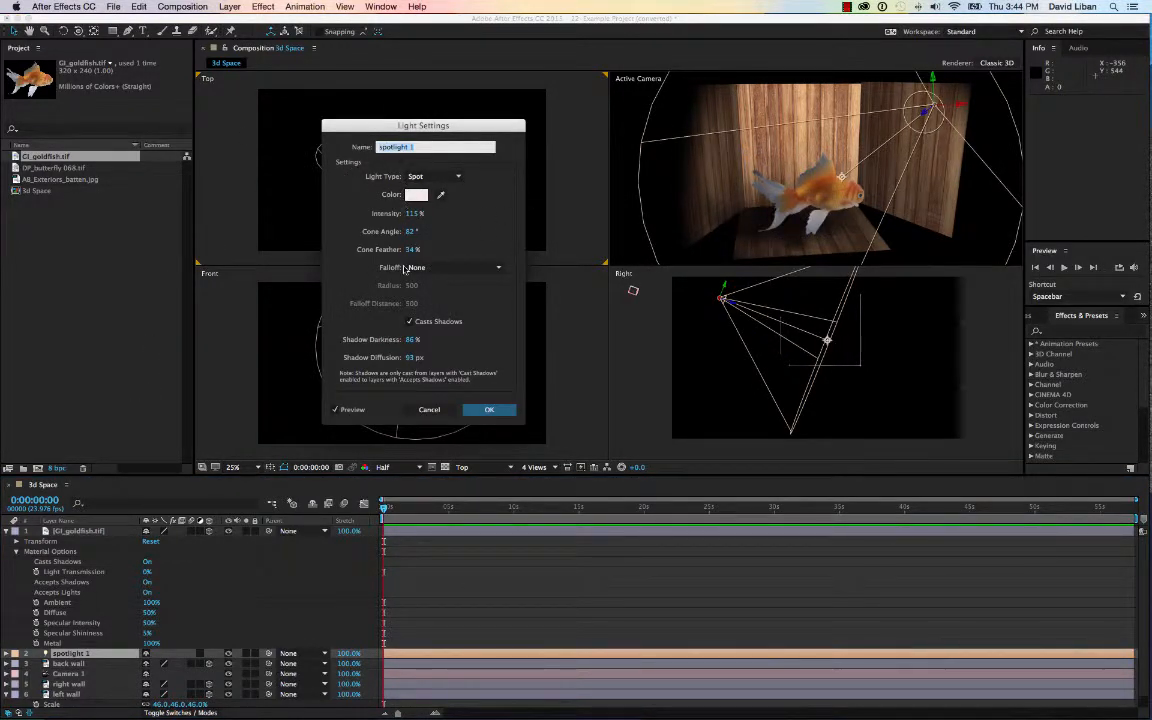
click(410, 340)
text(224)
click(489, 341)
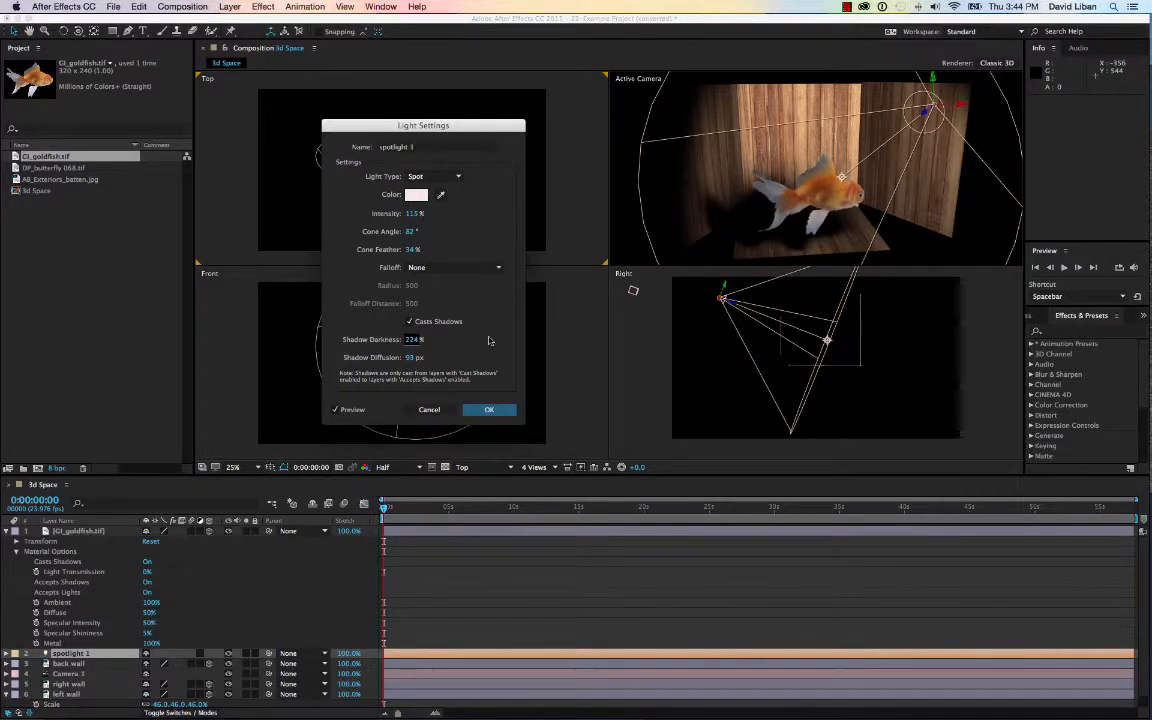
drag(301, 361, 270, 368)
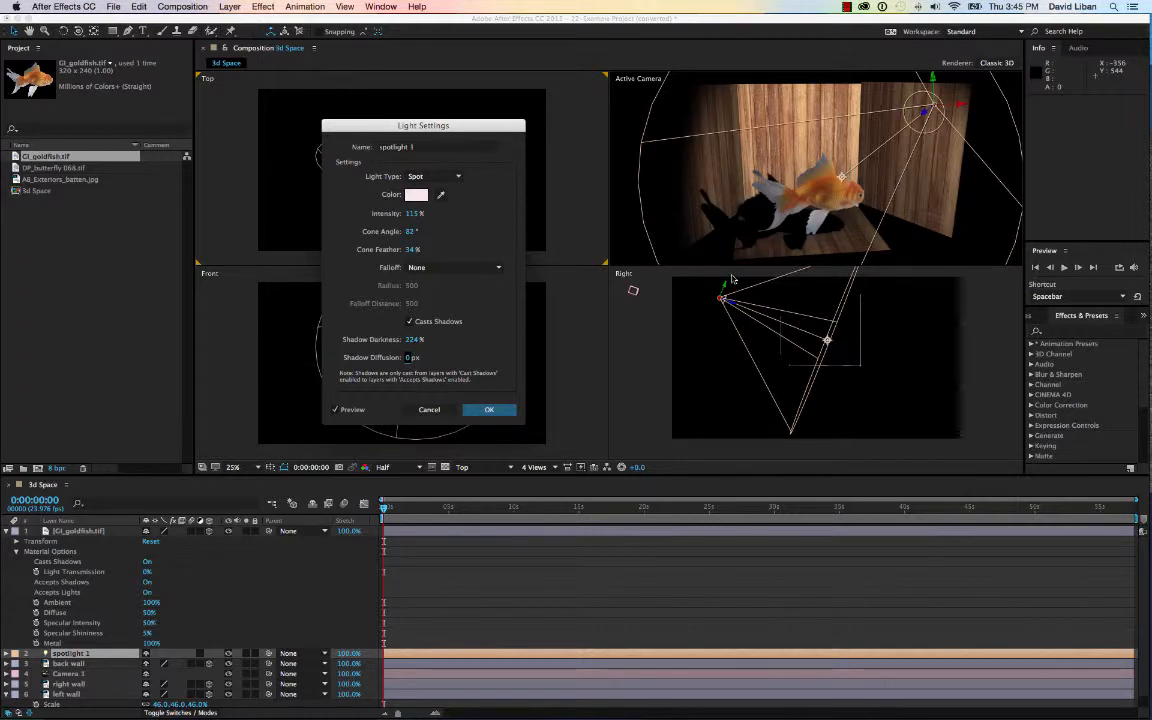
click(487, 410)
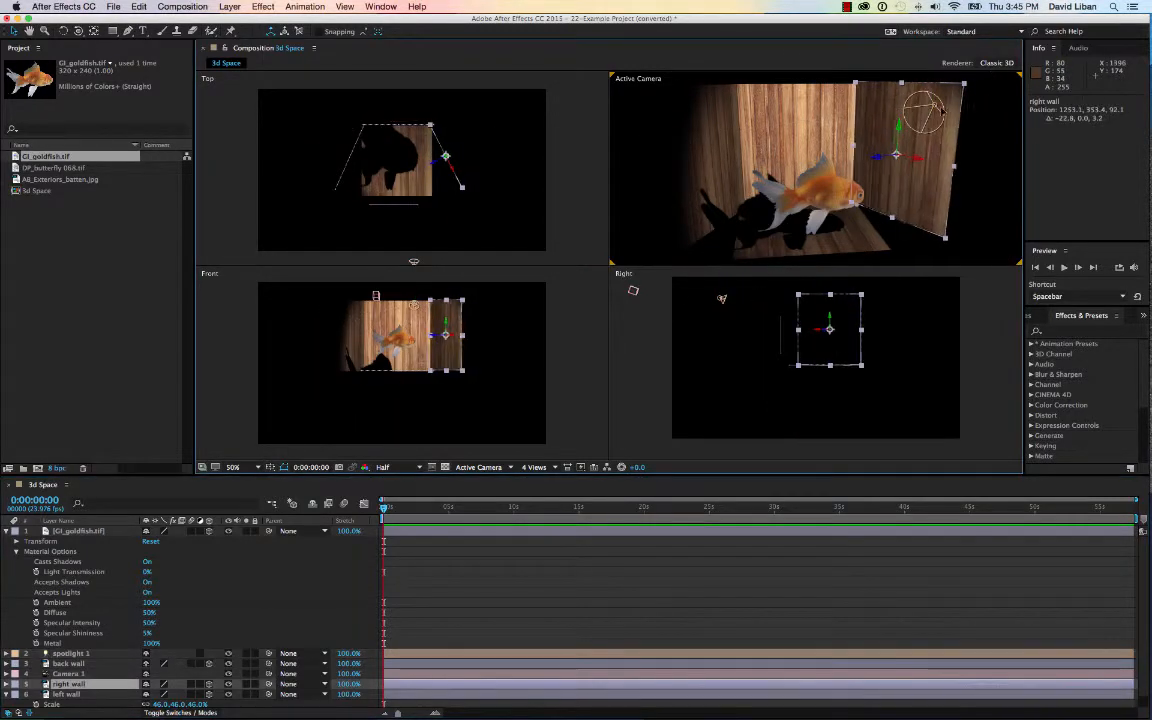
Undo the right wall's last move, and try a small move of the goldfish before undoing that as well
key(cmd+z)
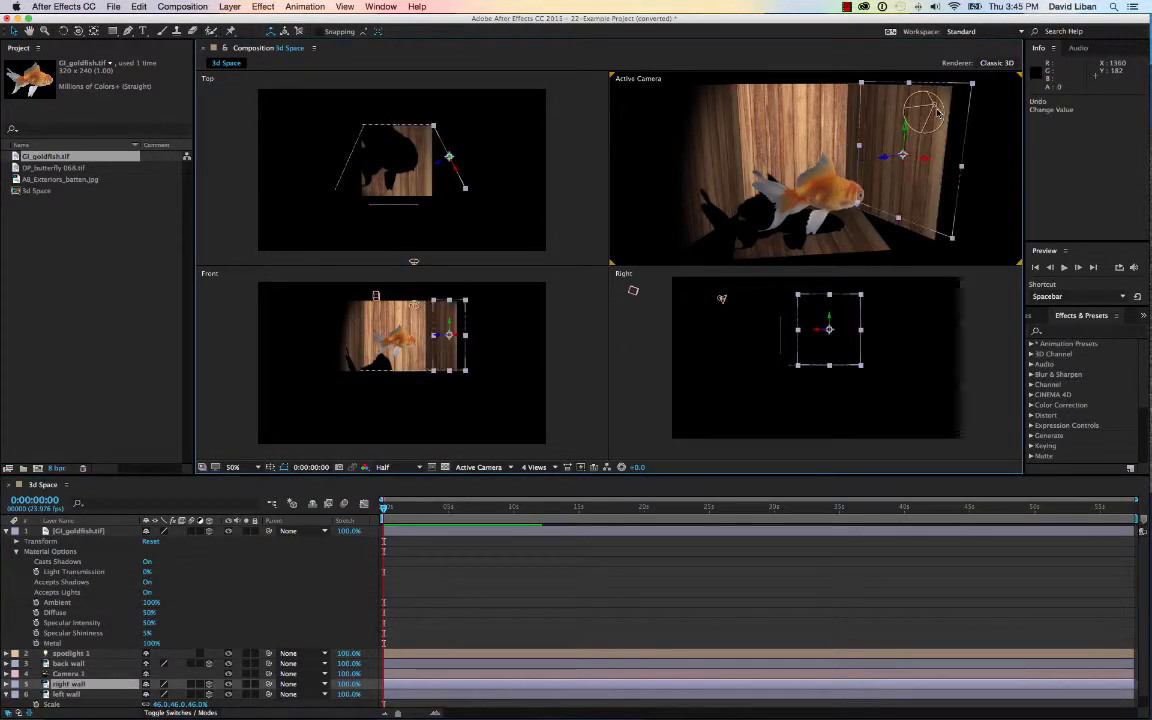
click(827, 195)
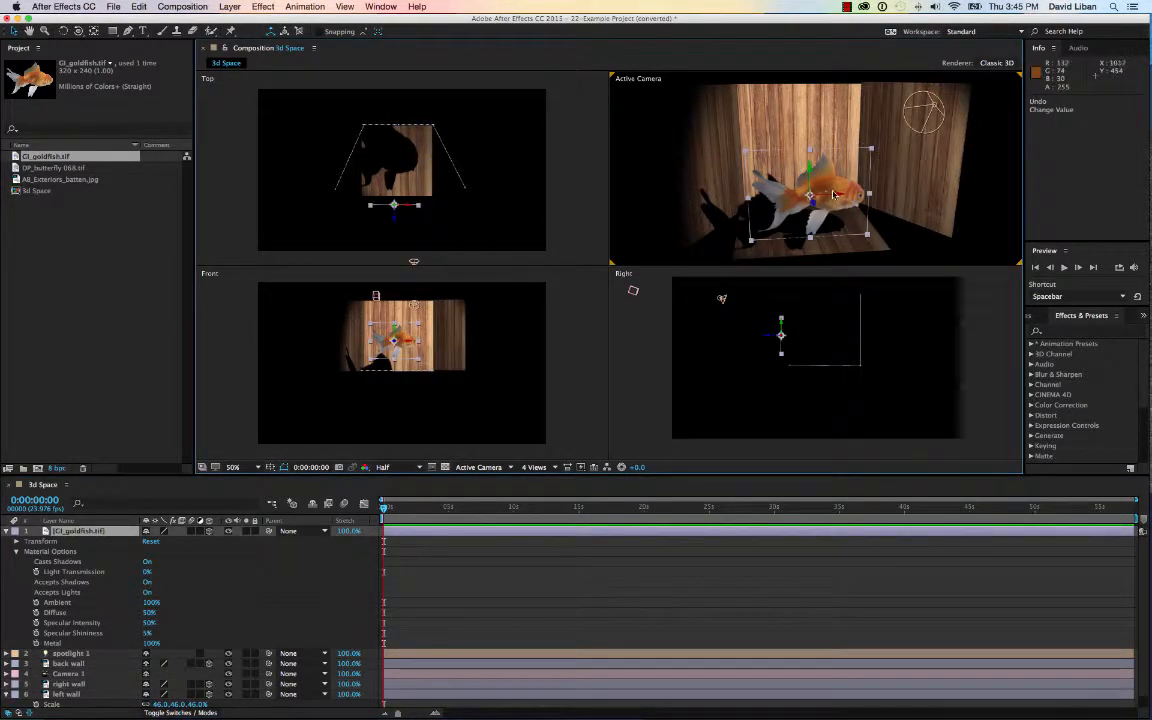
mouse_move(840, 197)
mouse_down()
mouse_move(790, 198)
mouse_move(897, 202)
mouse_move(793, 200)
mouse_move(829, 200)
mouse_up()
key(super+z)
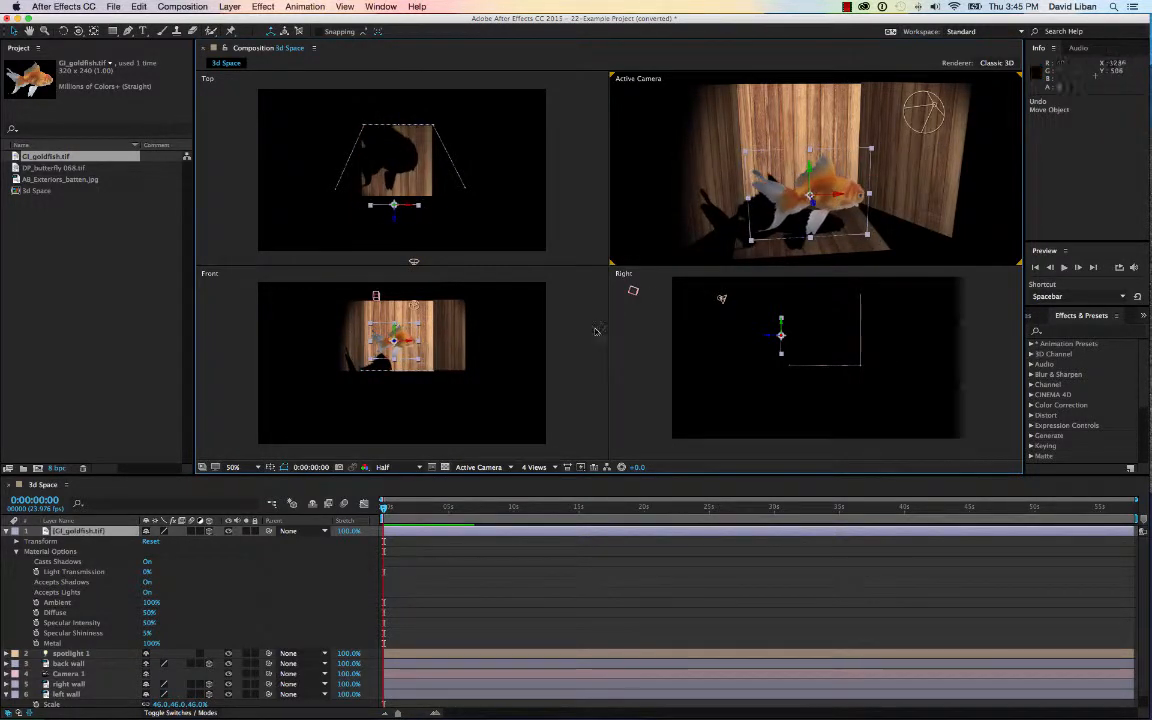
Move spotlight 1 along its X axis to about 860, 139, -638, roughly above the middle of the room
click(86, 656)
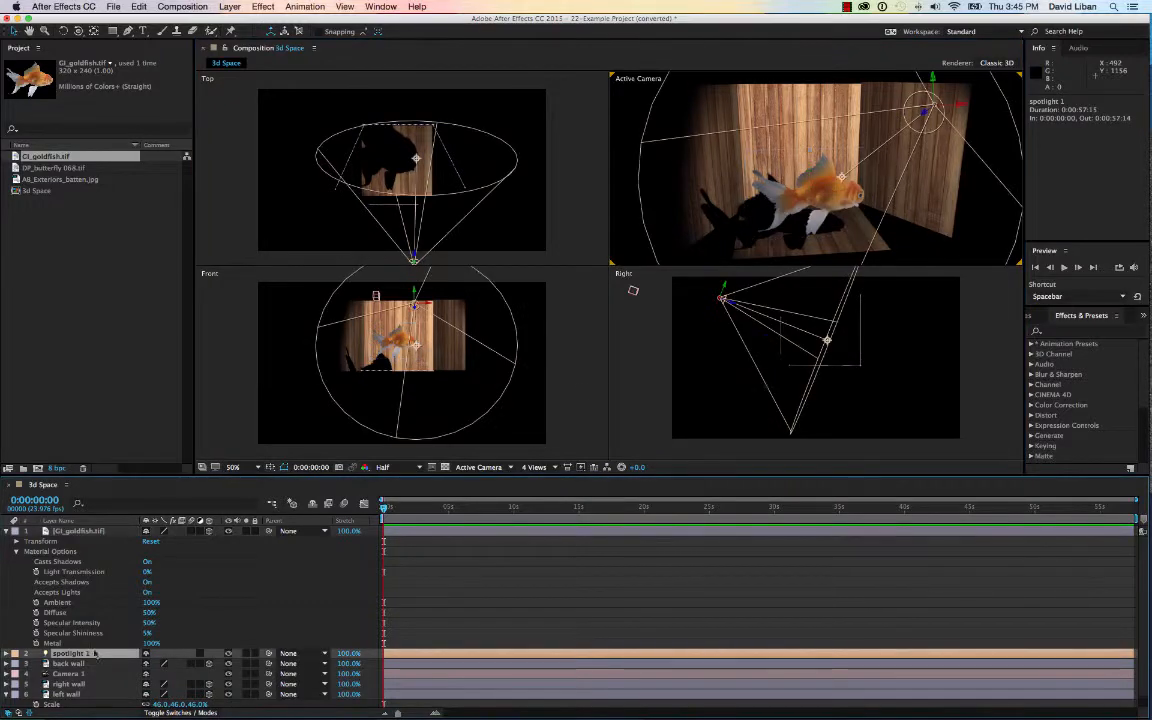
drag(961, 104, 914, 113)
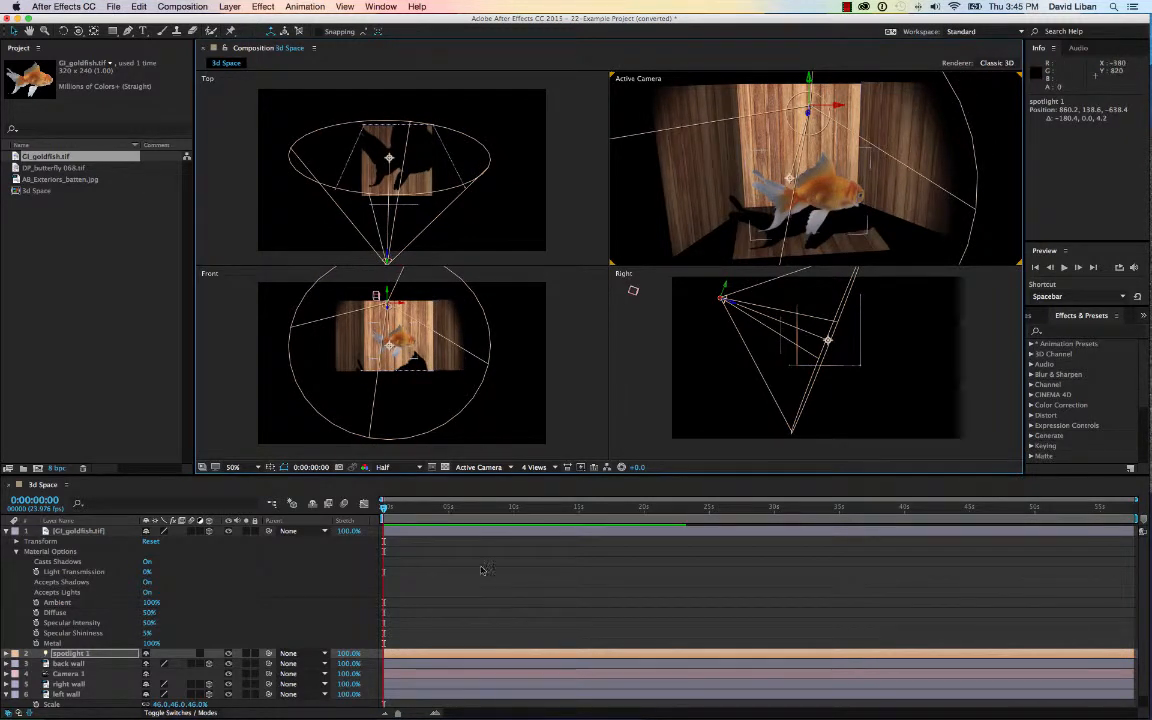
Compare the room with spotlight 1's shadow casting on and off in its light settings, leaving it off
double_click(70, 653)
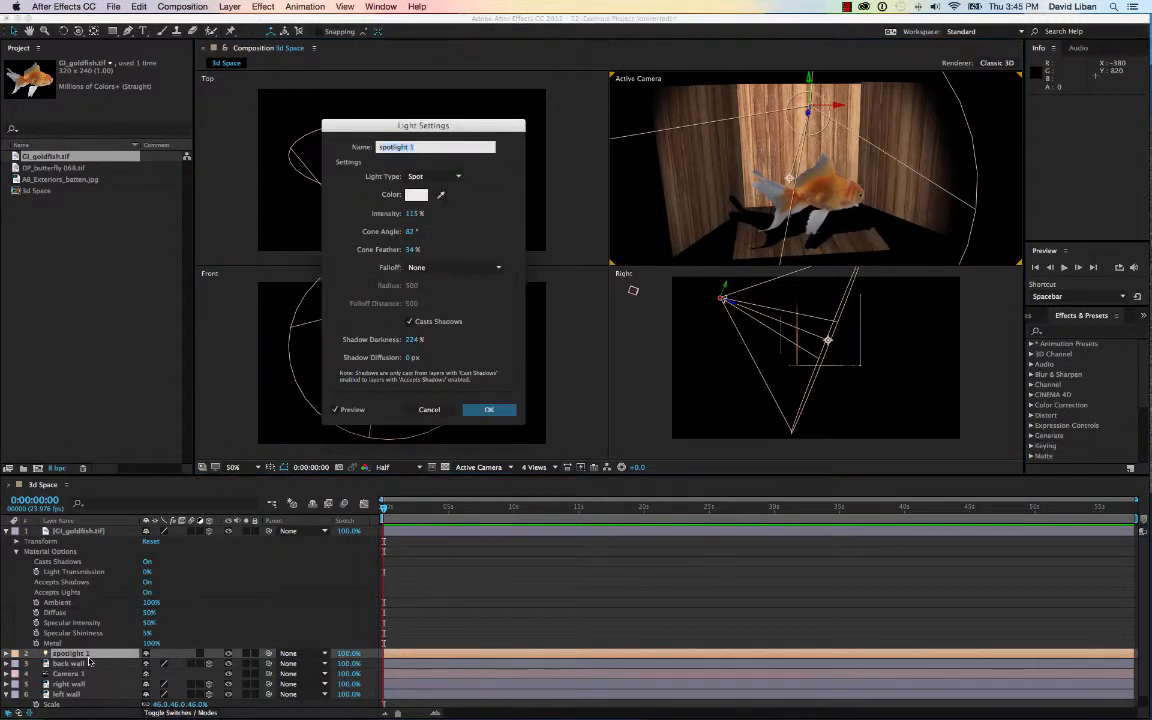
click(410, 321)
click(410, 321)
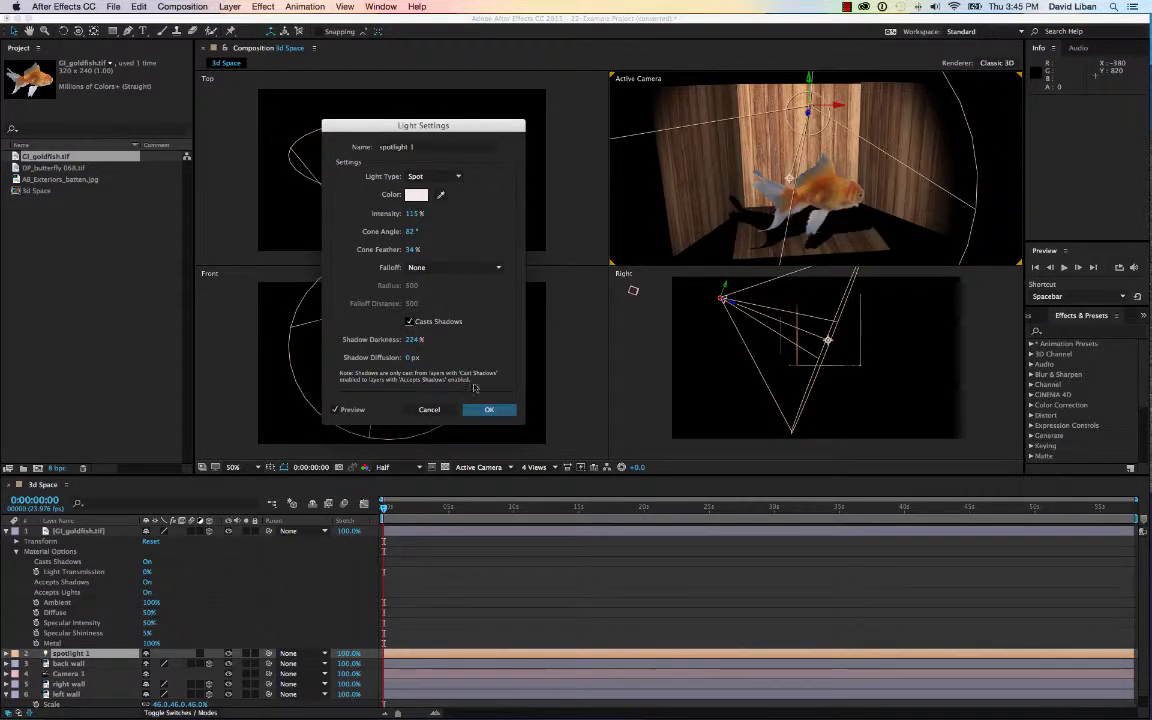
click(409, 322)
Set the spotlight's color to light pink, RGB 247, 186, 186, and turn its shadow casting back on
click(418, 196)
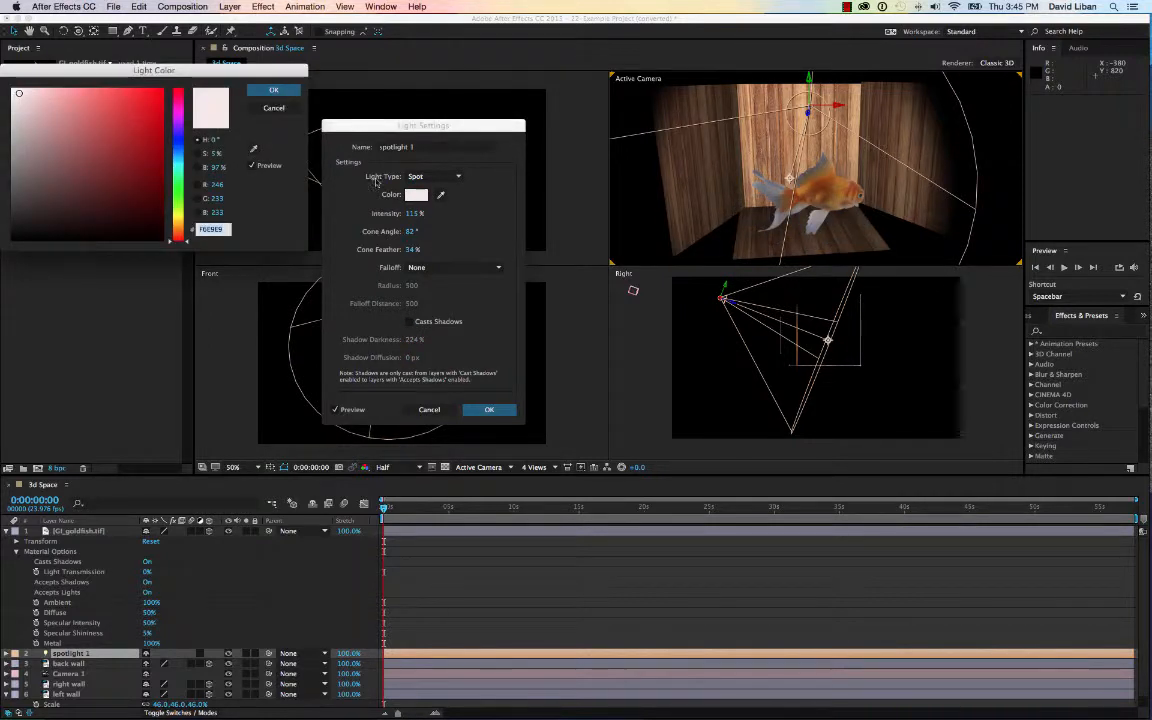
drag(137, 90, 46, 97)
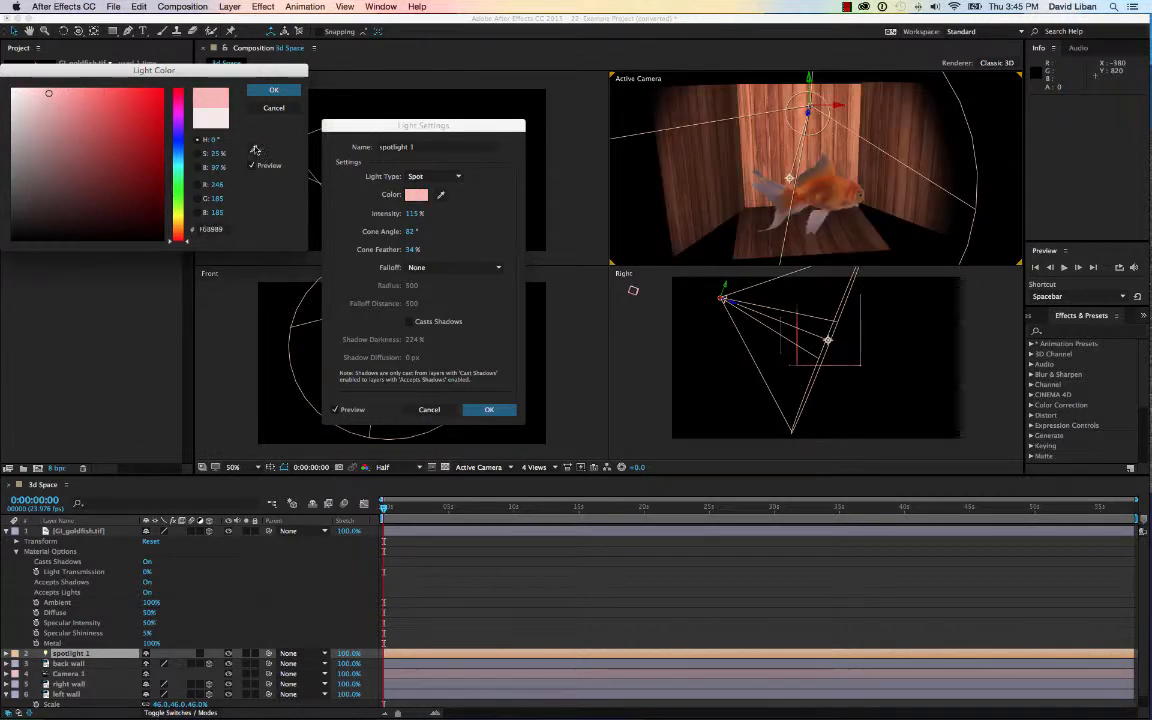
click(27, 94)
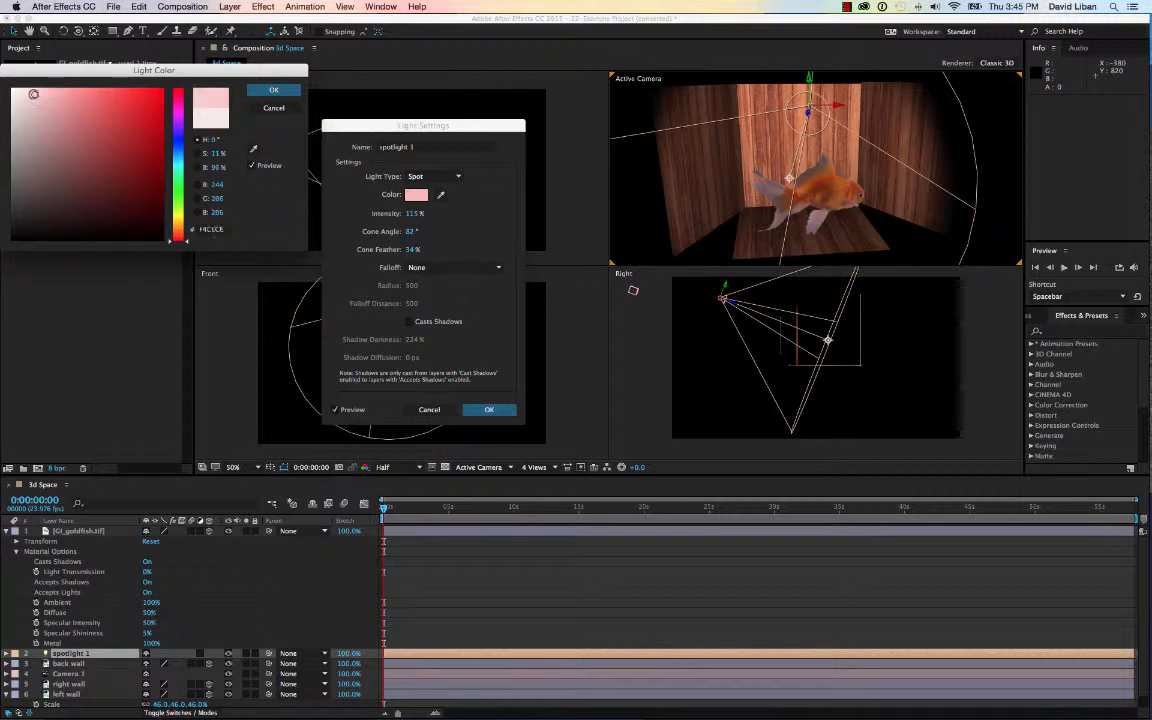
mouse_move(27, 94)
mouse_down()
mouse_move(40, 90)
mouse_move(3, 83)
mouse_move(100, 92)
mouse_move(47, 93)
mouse_up()
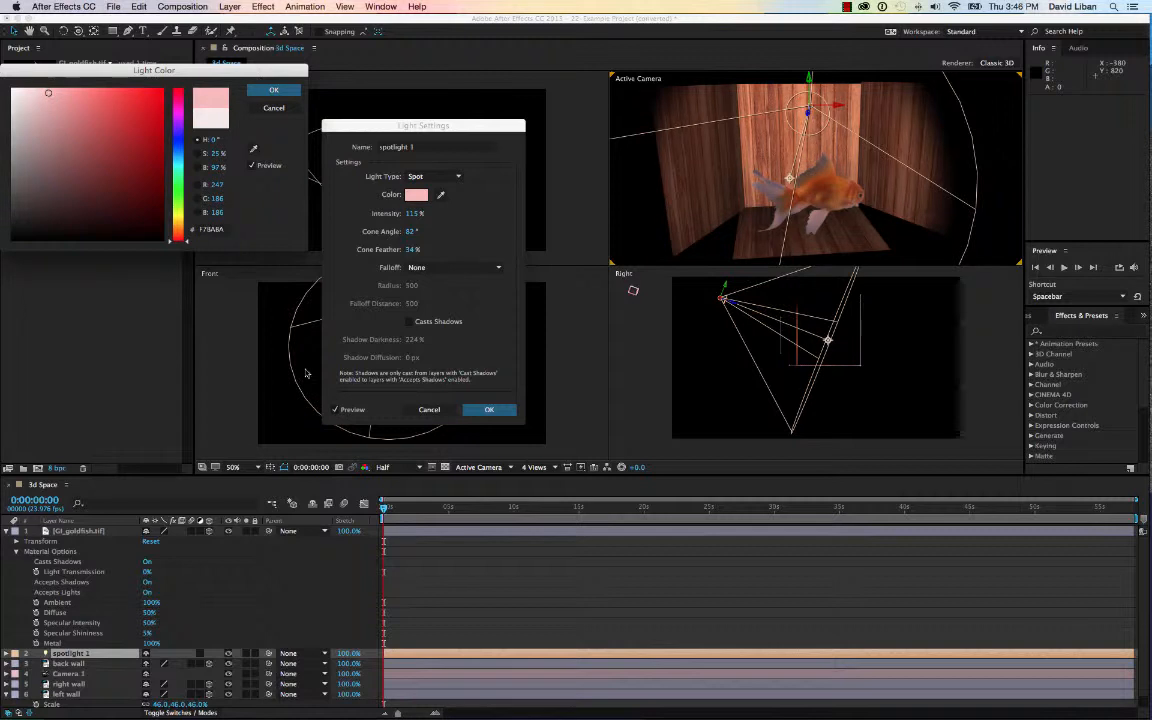
click(285, 92)
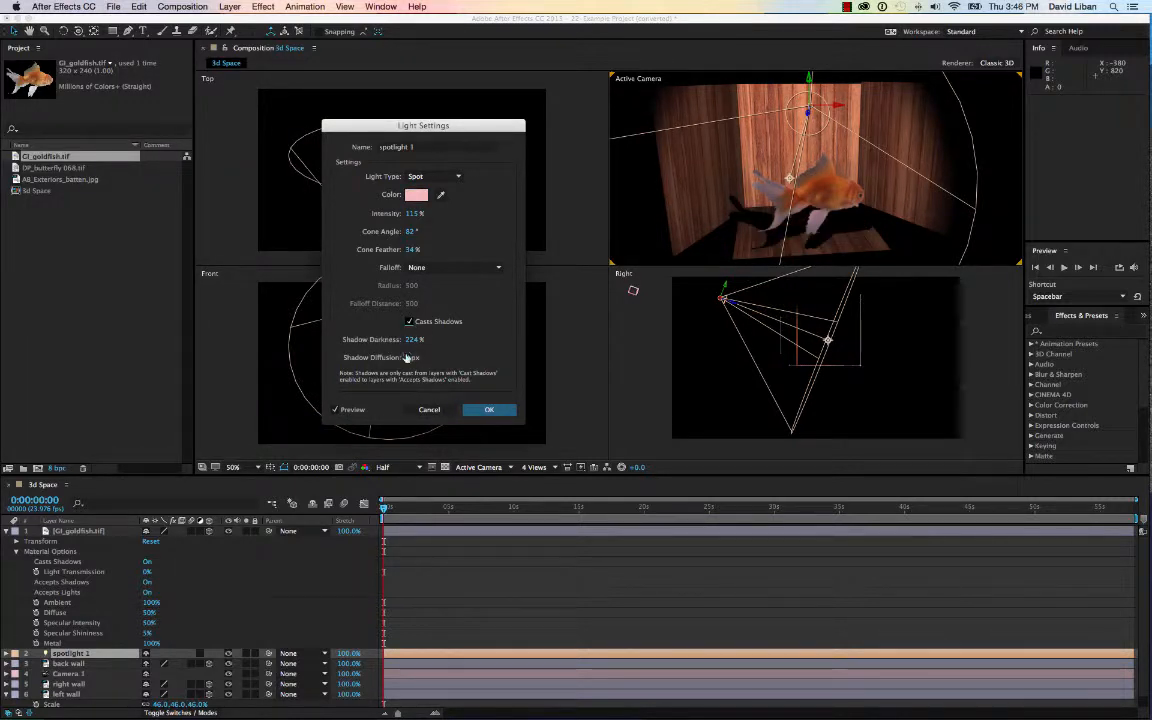
Raise the spotlight's Shadow Diffusion to about 109 px and apply the light settings
drag(455, 357, 477, 361)
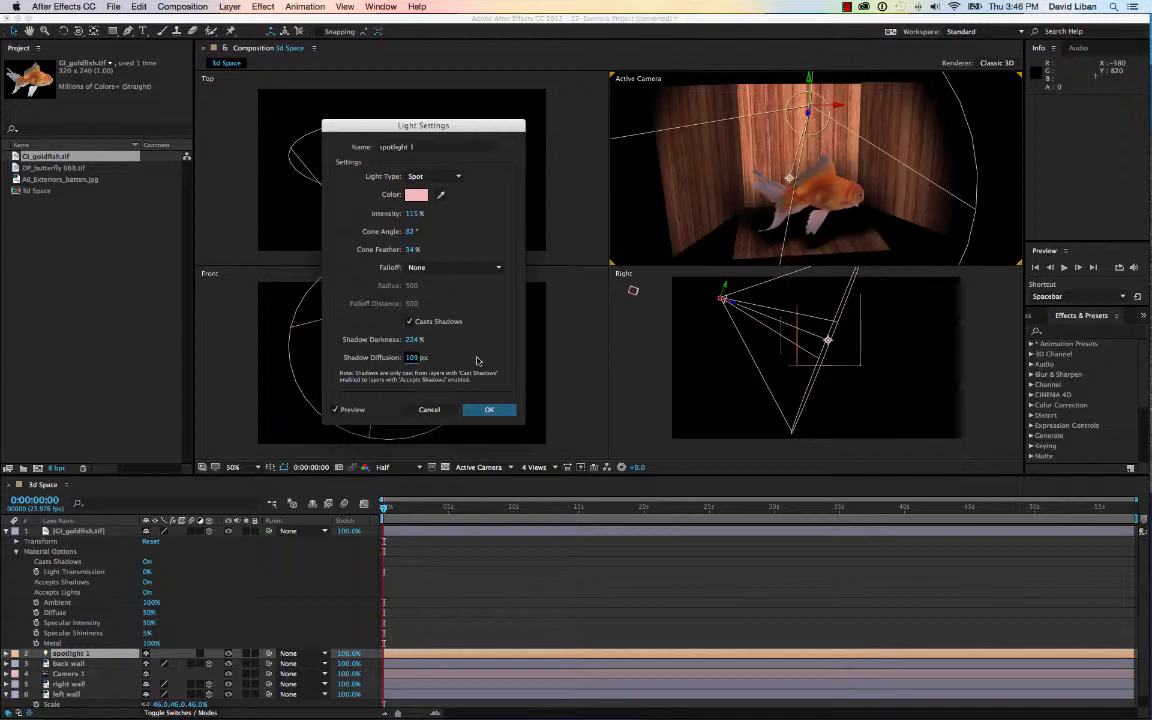
click(415, 357)
click(495, 409)
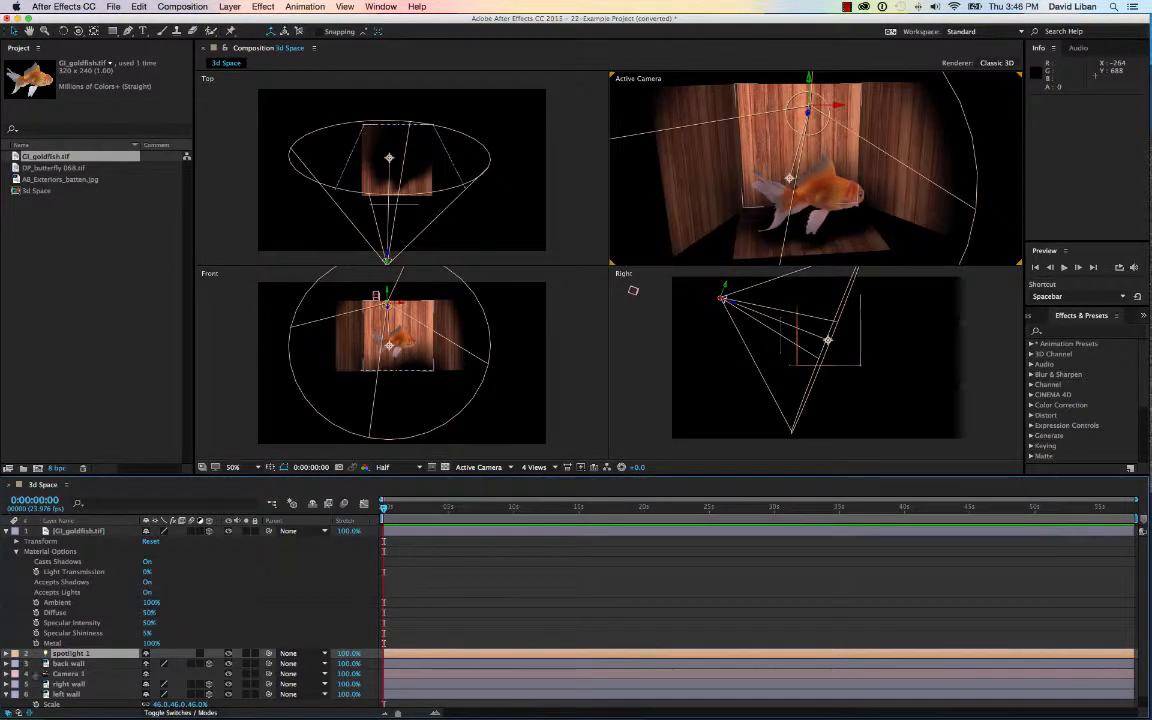
Deselect all layers and collapse the goldfish layer's properties
click(72, 654)
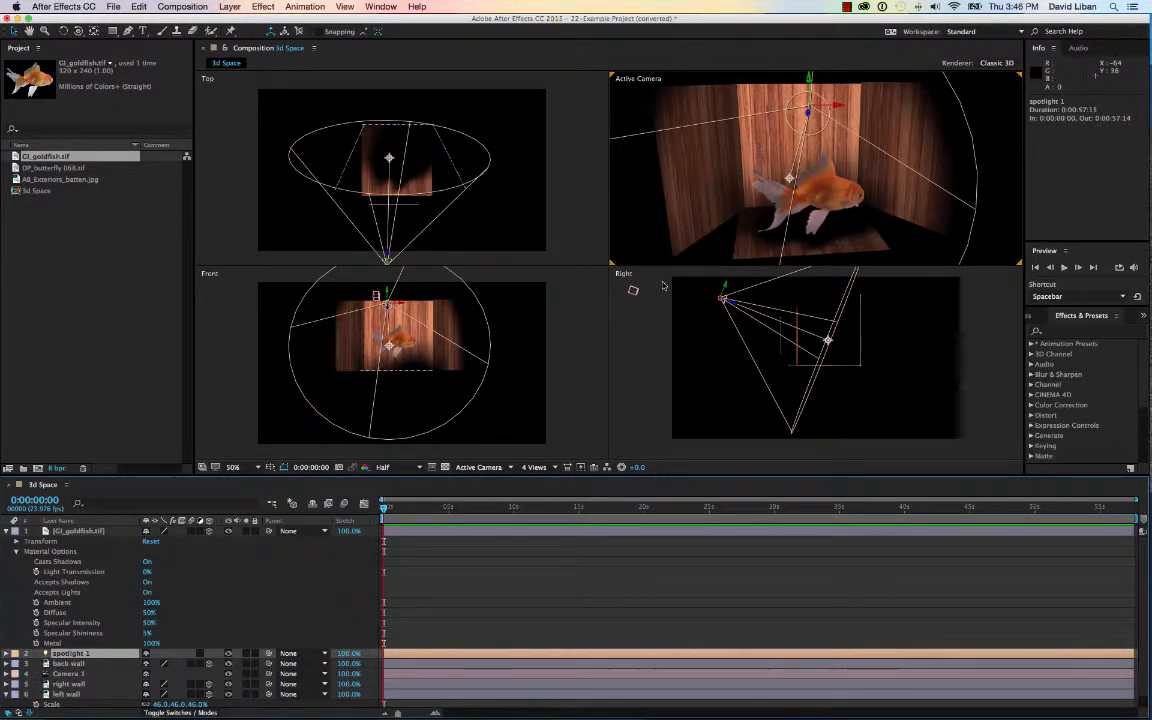
click(633, 290)
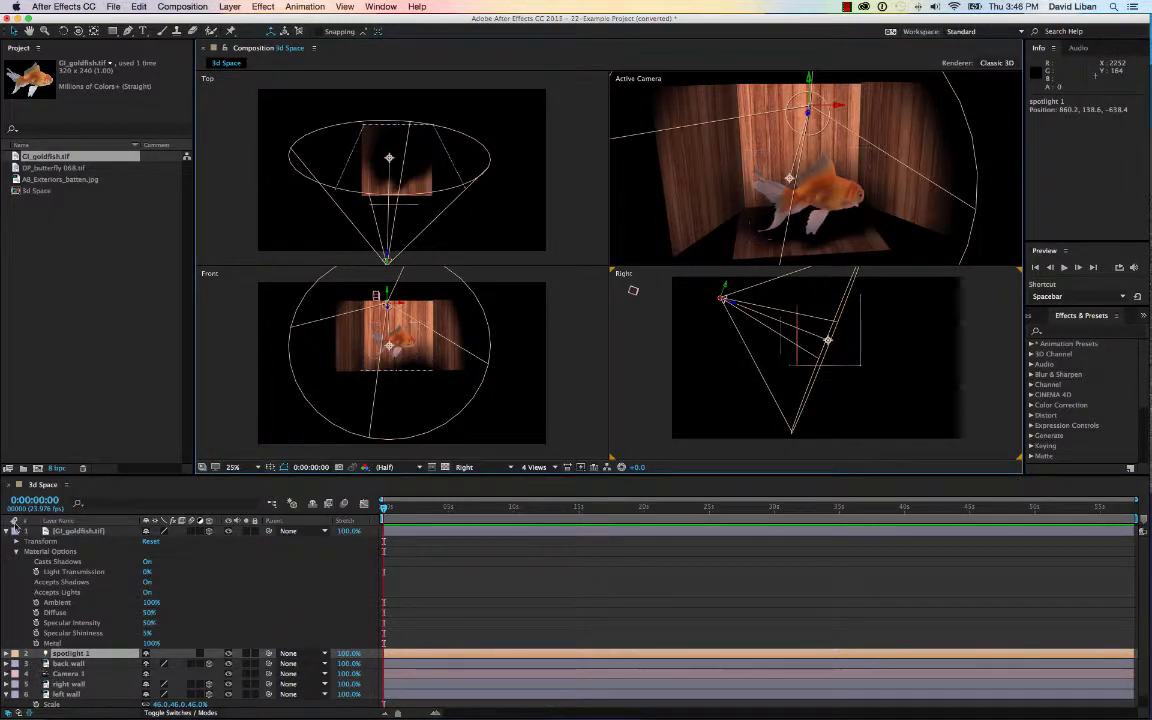
key(F2)
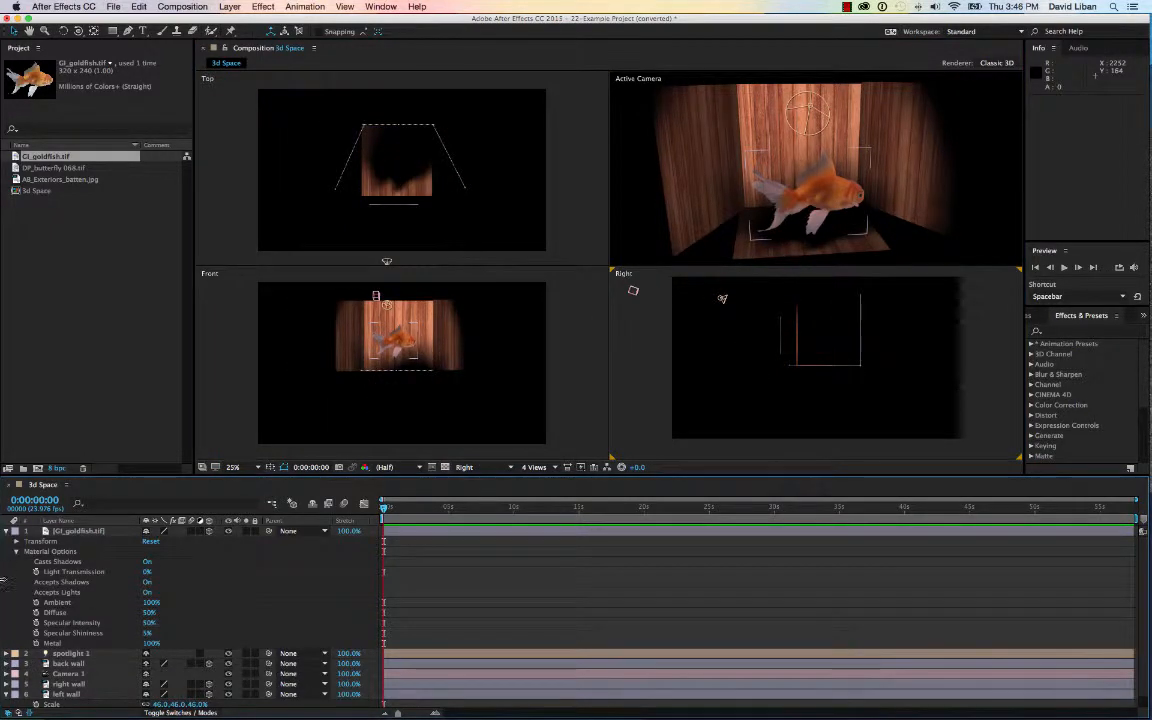
click(6, 531)
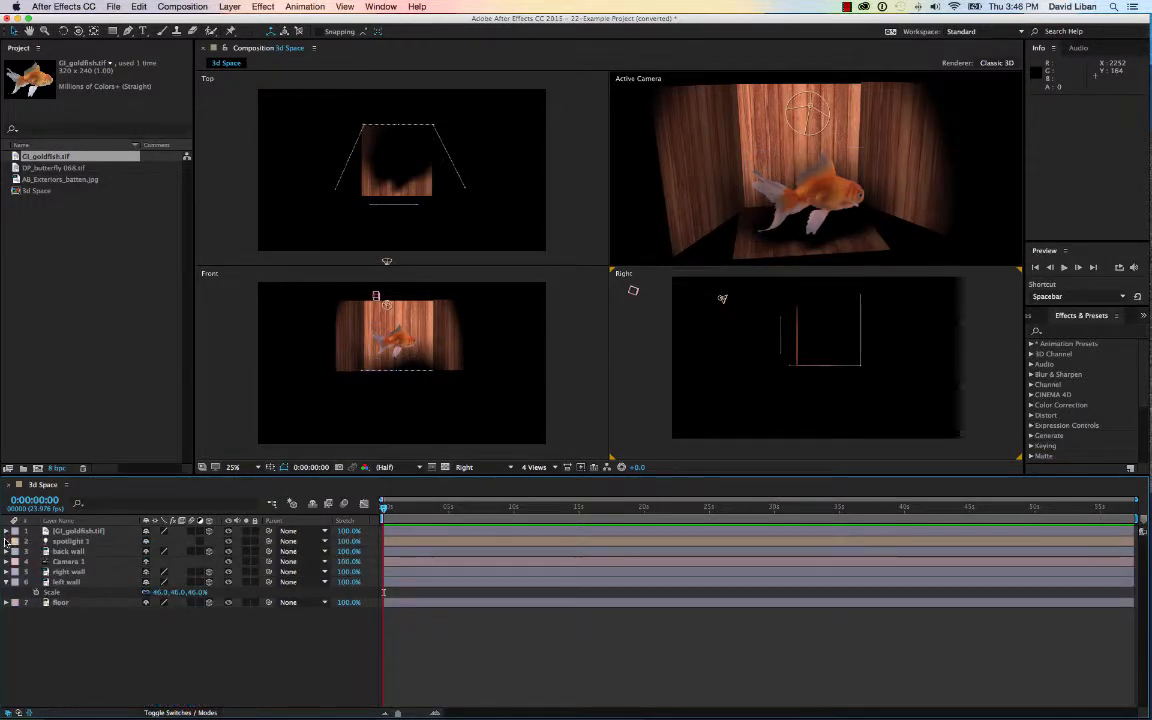
Start keyframing spotlight 1's Point of Interest and Position at 0:00:00:00
click(6, 541)
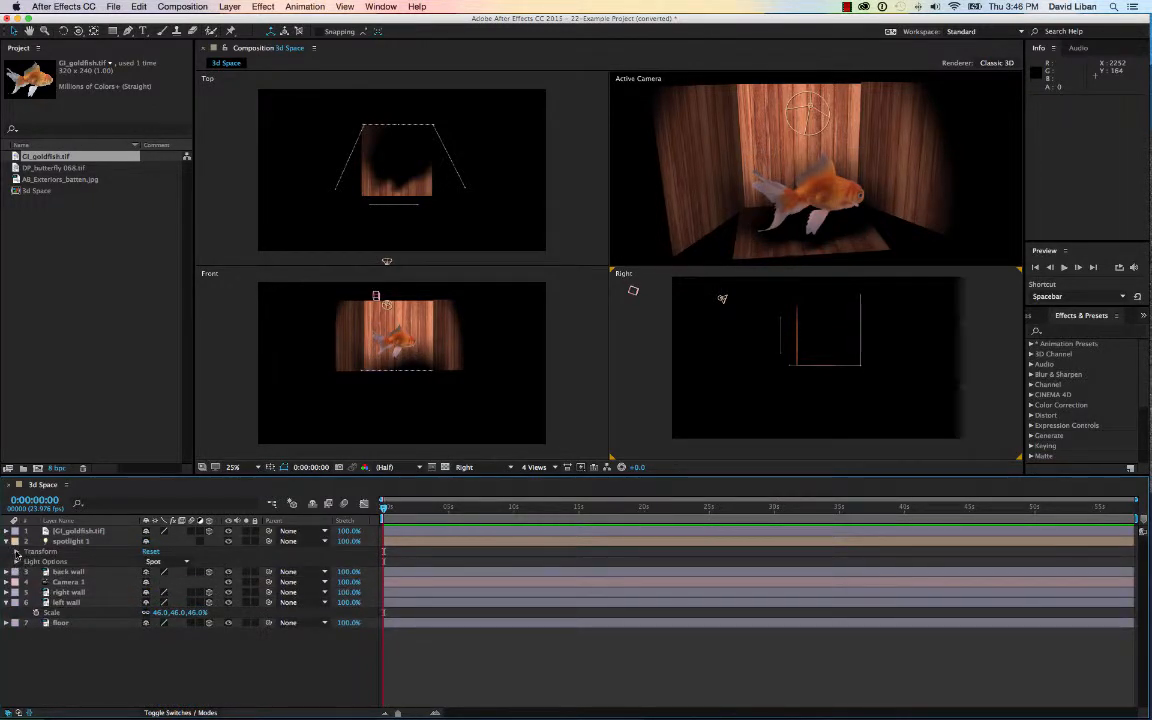
click(16, 552)
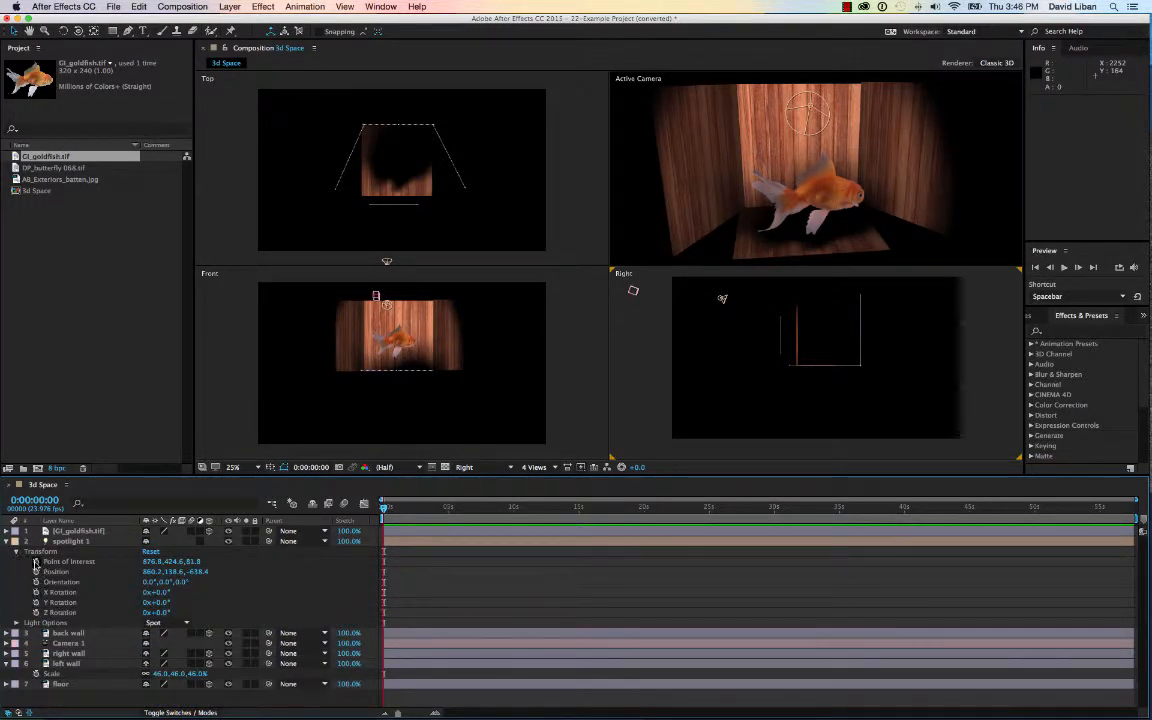
click(37, 562)
click(37, 571)
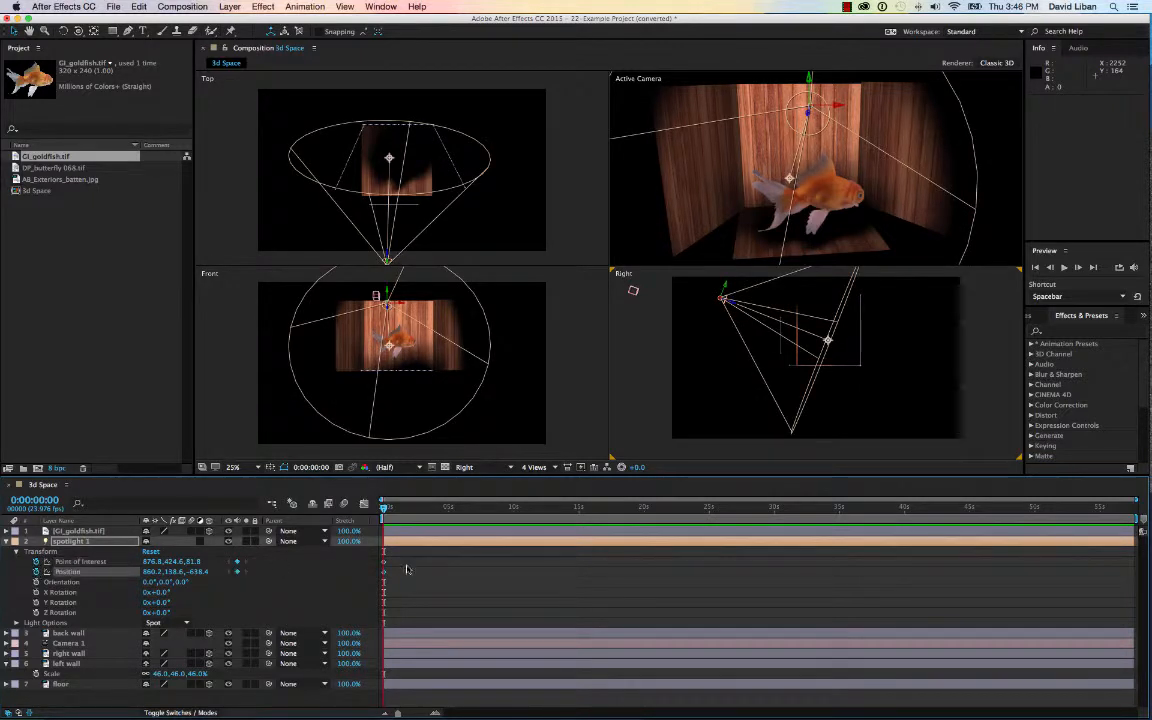
At 0:00:03:19, lower spotlight 1 to about 856, 551, -802, aim its point of interest at about 873, 337, -54, and scrub the result
drag(385, 511, 419, 518)
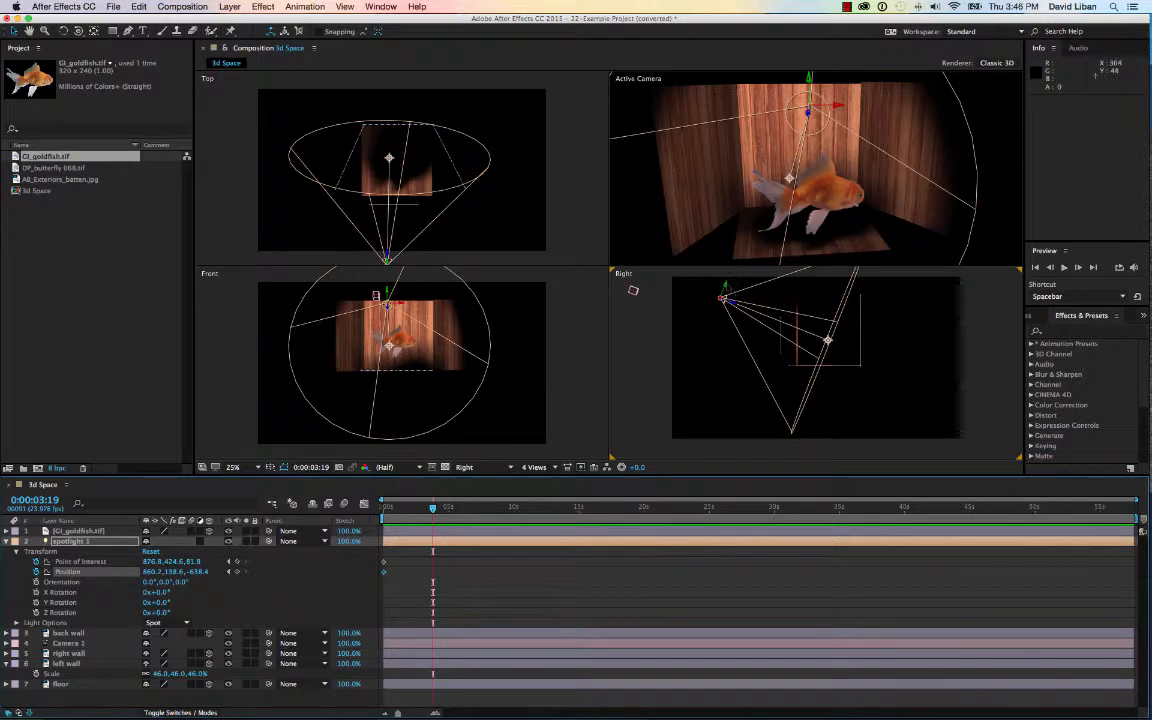
drag(723, 296, 697, 360)
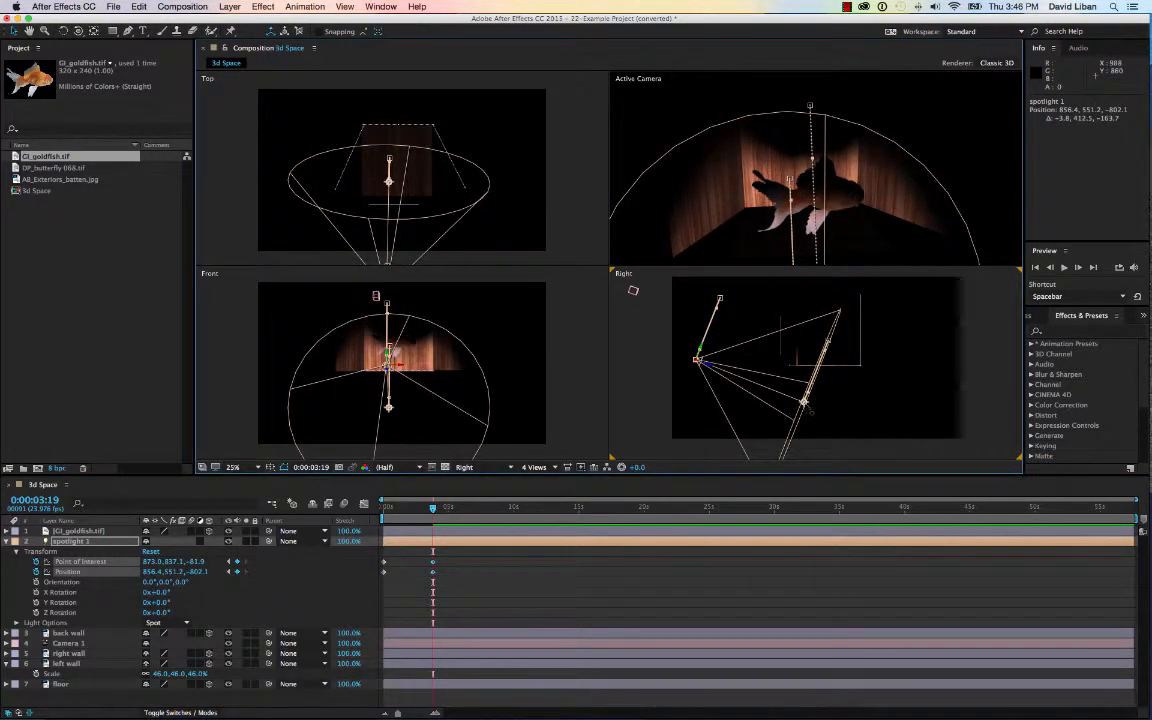
drag(806, 403, 818, 334)
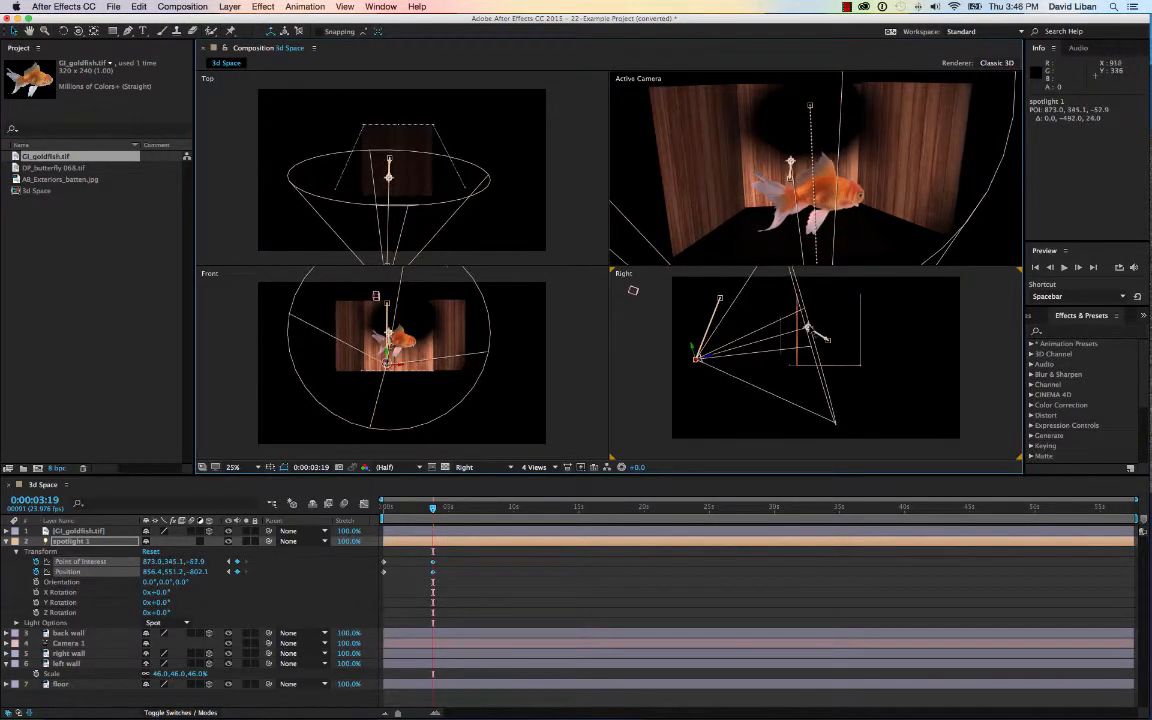
mouse_move(433, 507)
mouse_down()
mouse_move(383, 507)
mouse_move(428, 507)
mouse_up()
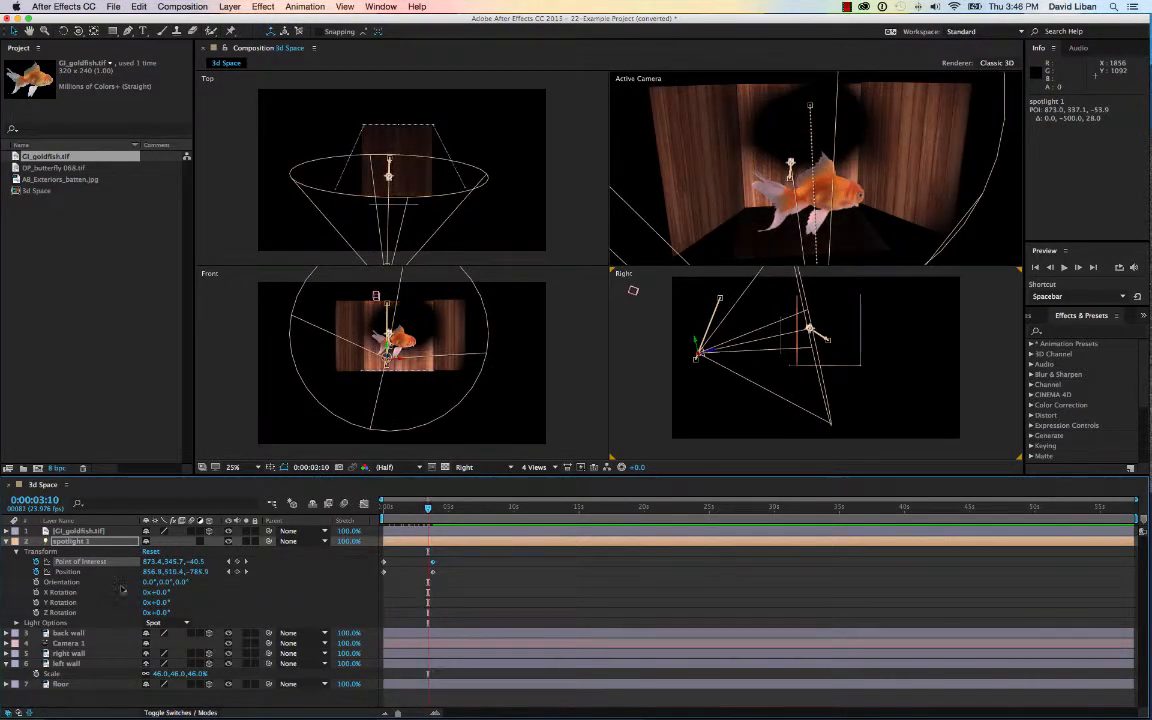
Set spotlight 1's Shadow Darkness to 78% and Shadow Diffusion to about 49 px, and apply the light settings
double_click(75, 541)
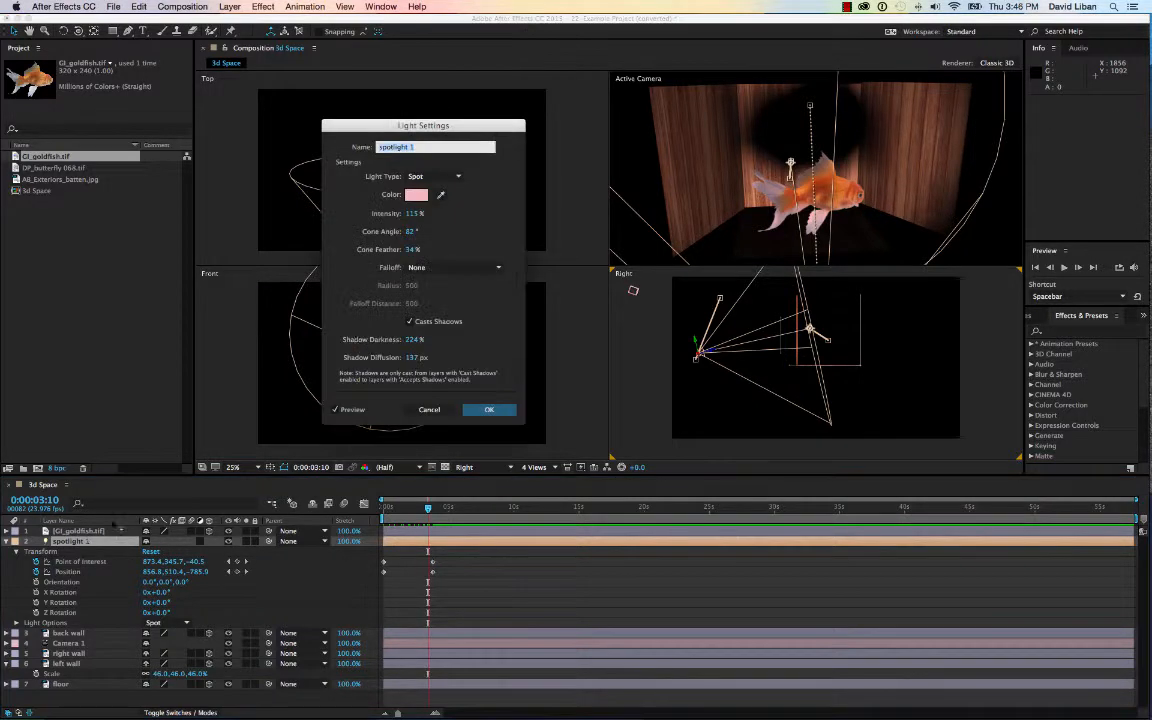
click(411, 340)
text(220)
drag(373, 339, 443, 357)
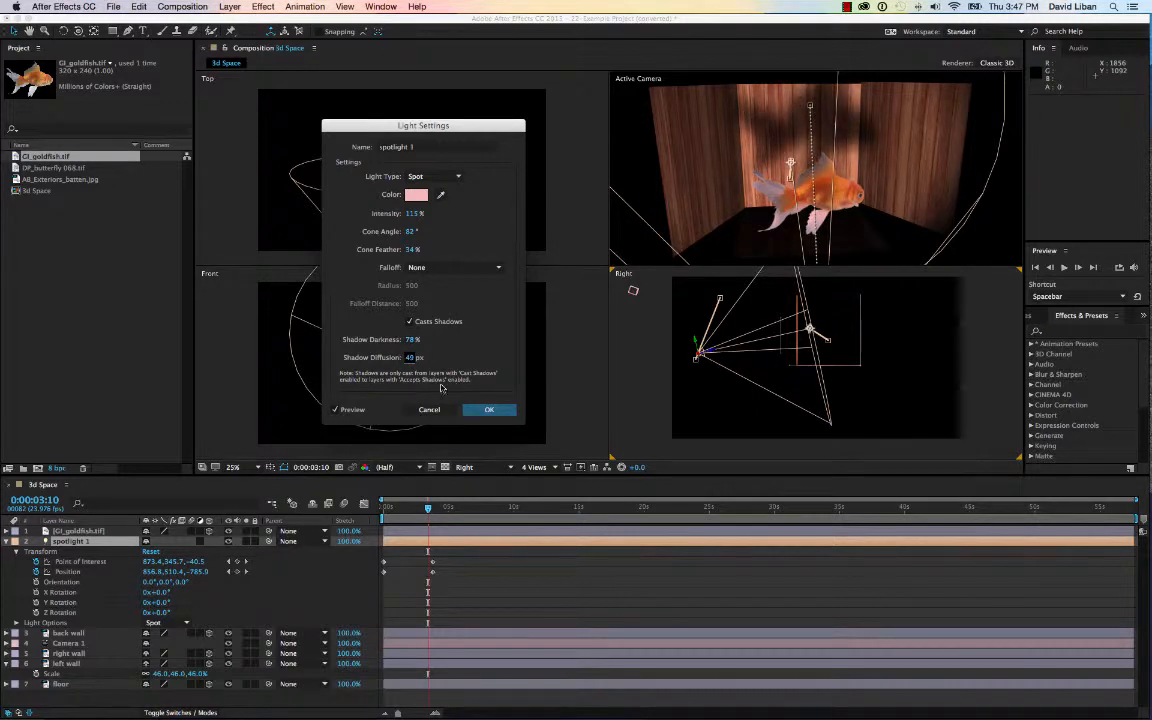
key(Return)
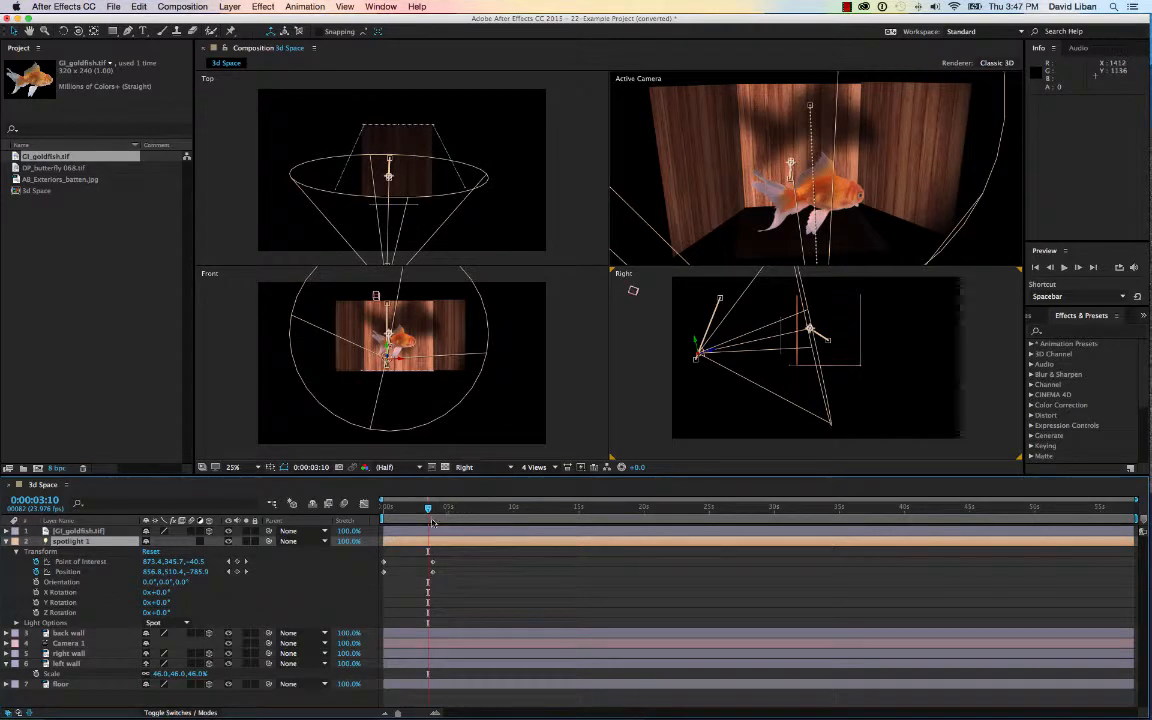
At 0:00:00:00, move spotlight 1 sideways to about 341, 139, -626 and aim its point of interest at about 918, 425, 78
drag(427, 513, 381, 510)
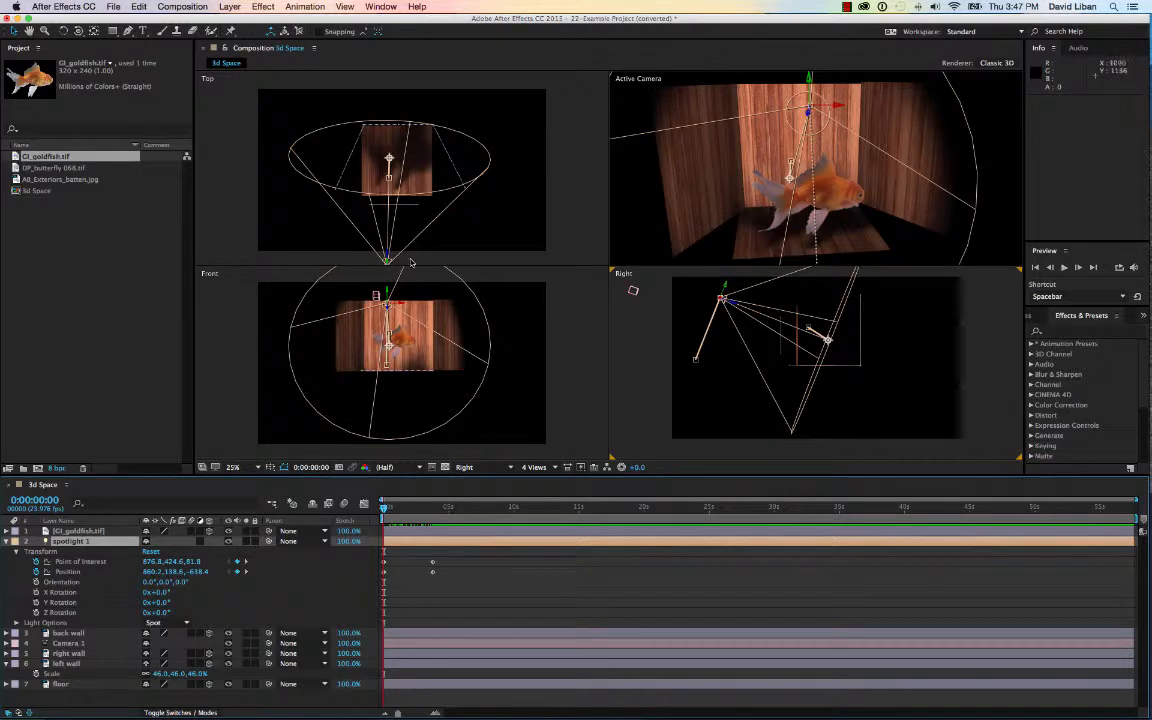
scroll(412, 250, down, 2)
drag(405, 219, 366, 219)
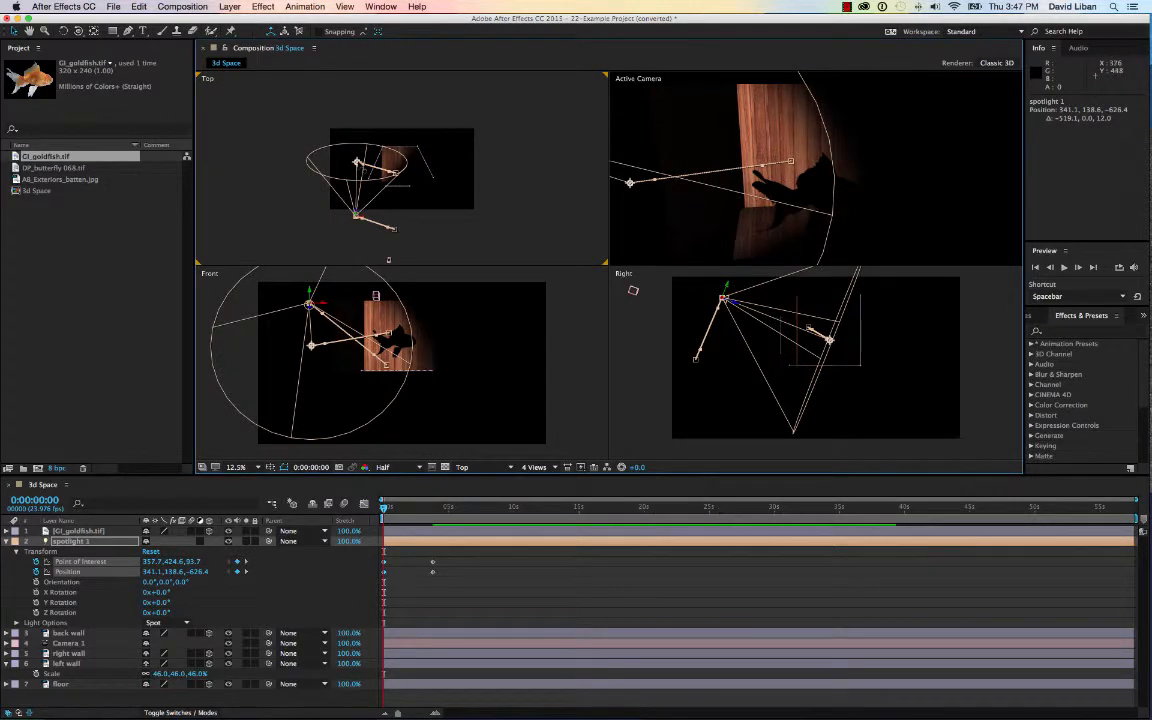
drag(357, 155, 398, 165)
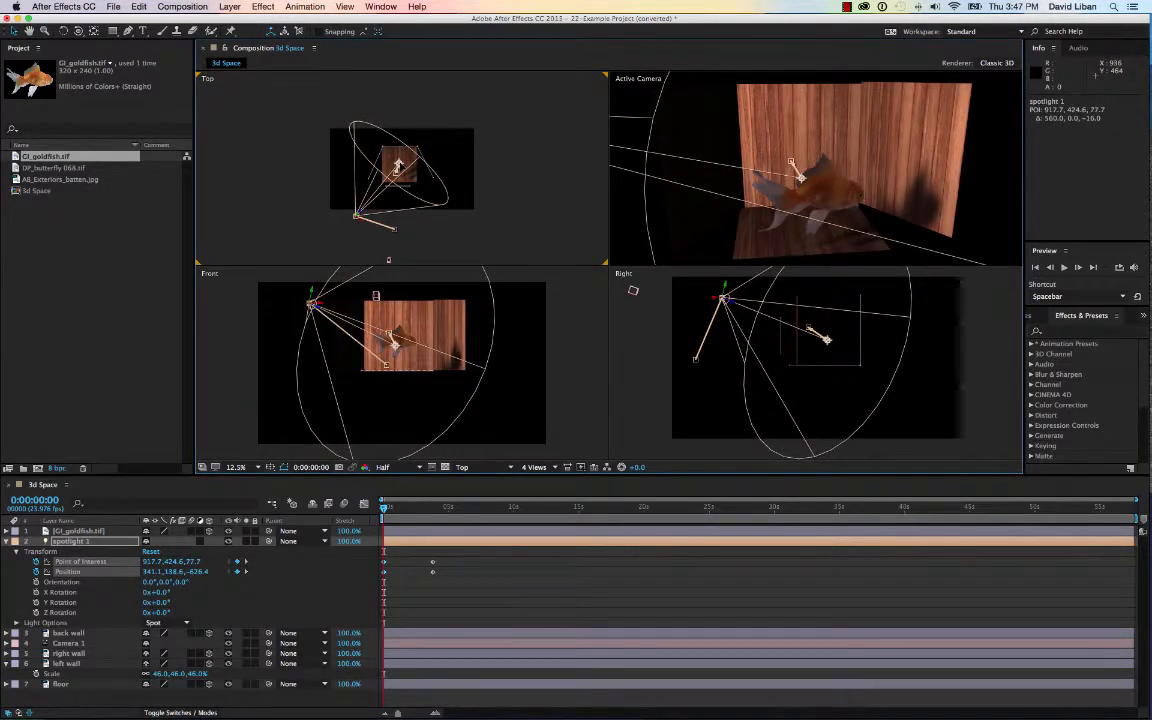
key(space)
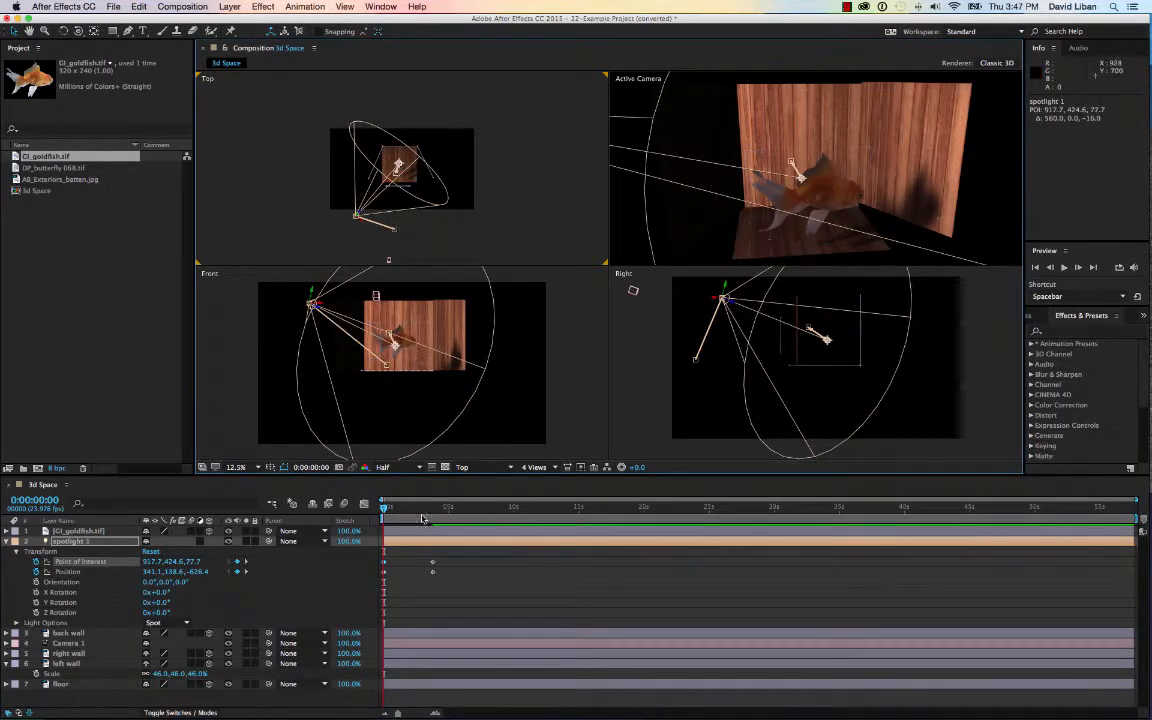
At 0:00:03:19, move spotlight 1 to about 1360, 551, -813 and aim its point of interest at about 1001, 337, 39
drag(384, 509, 439, 514)
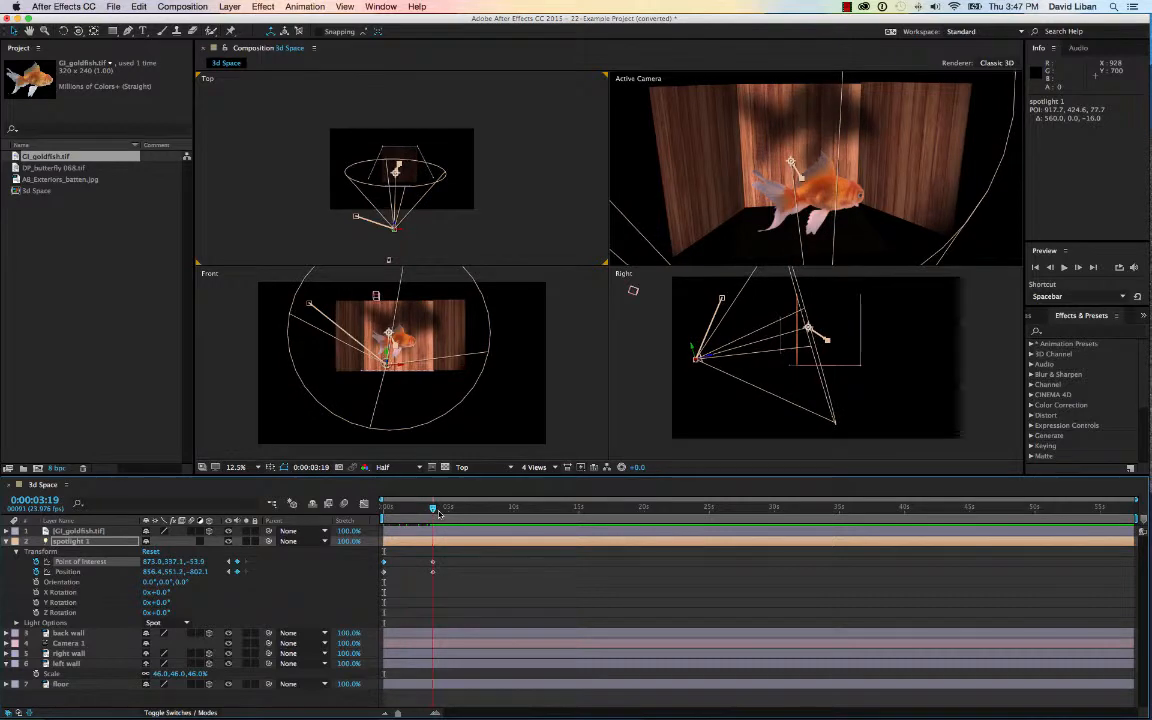
click(401, 229)
drag(401, 229, 441, 231)
drag(432, 174, 402, 165)
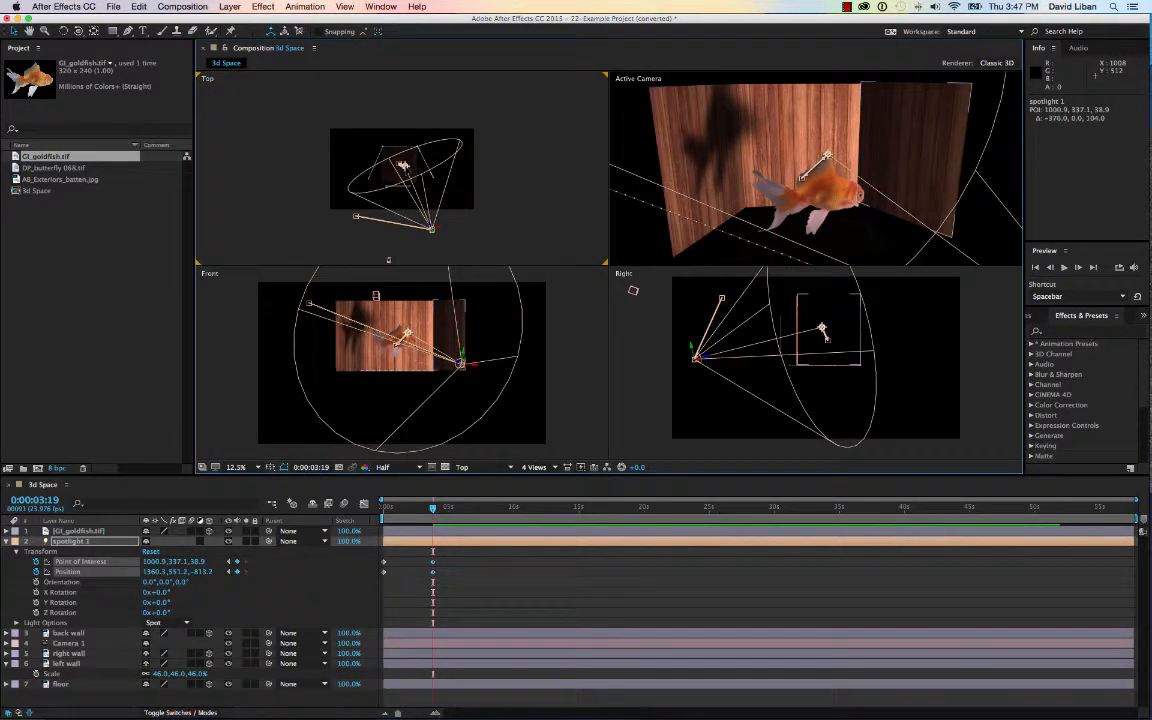
Bend spotlight 1's position motion path into a curve swinging away from the room between its two keyframes
click(395, 228)
click(432, 230)
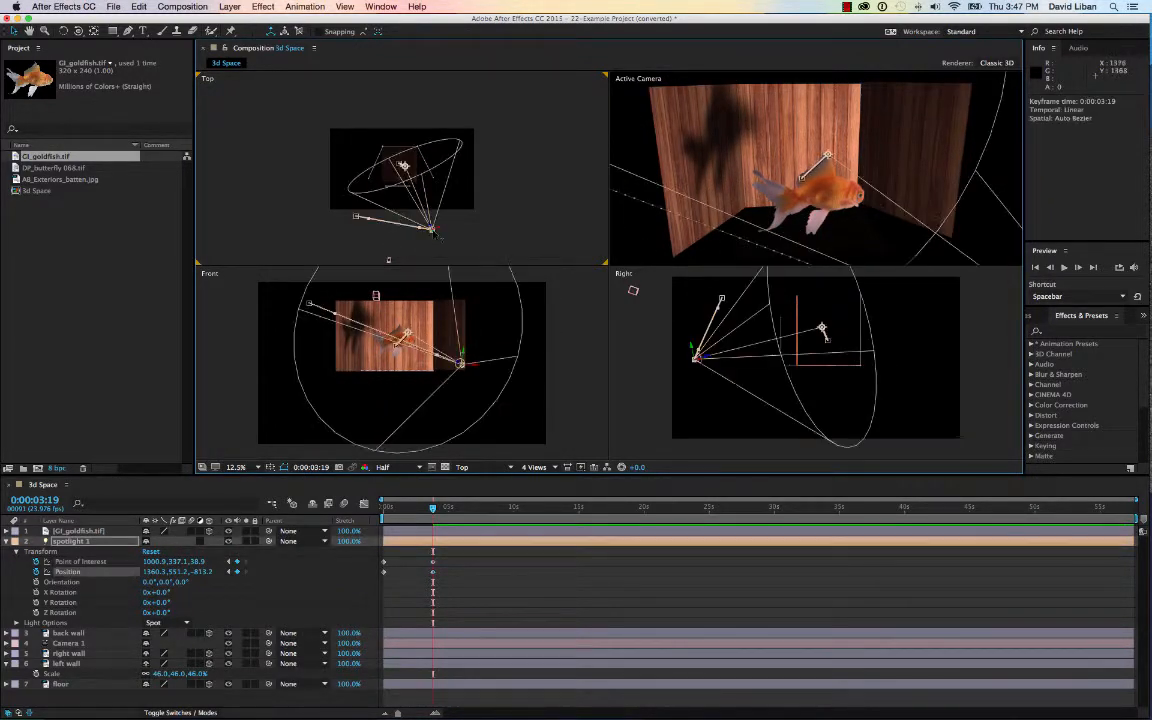
drag(422, 231, 365, 230)
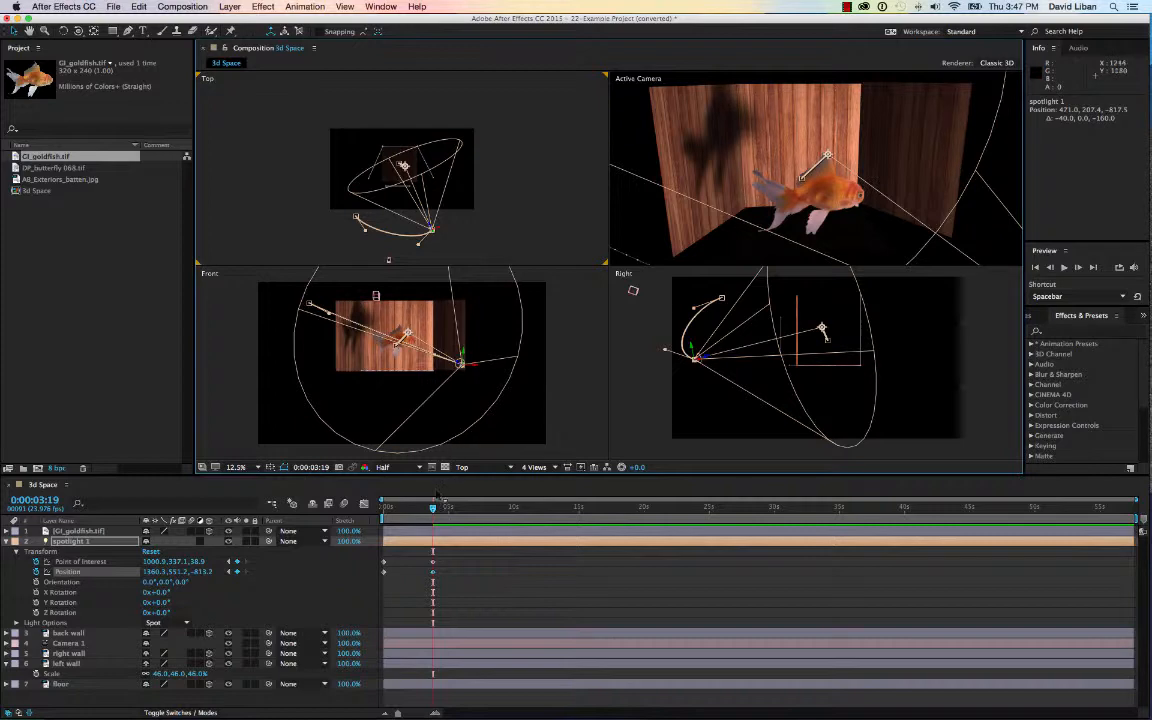
End the work area at 0:00:05:12 and preview the spotlight animation
drag(432, 510, 455, 502)
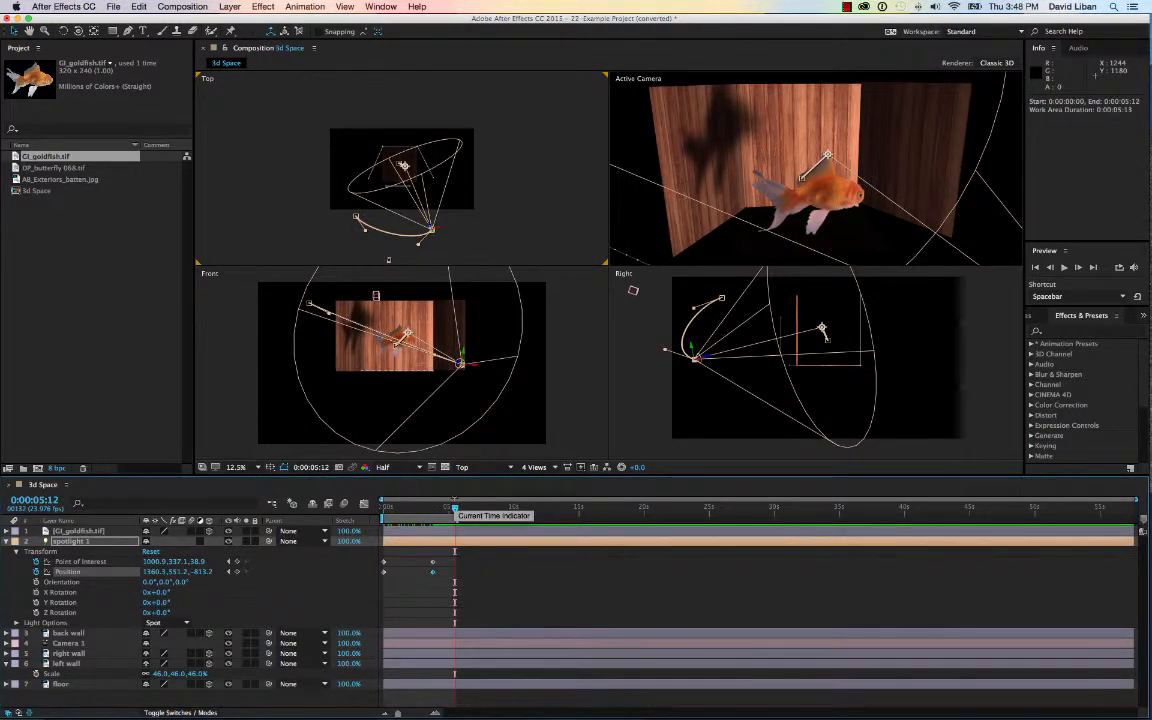
key(space)
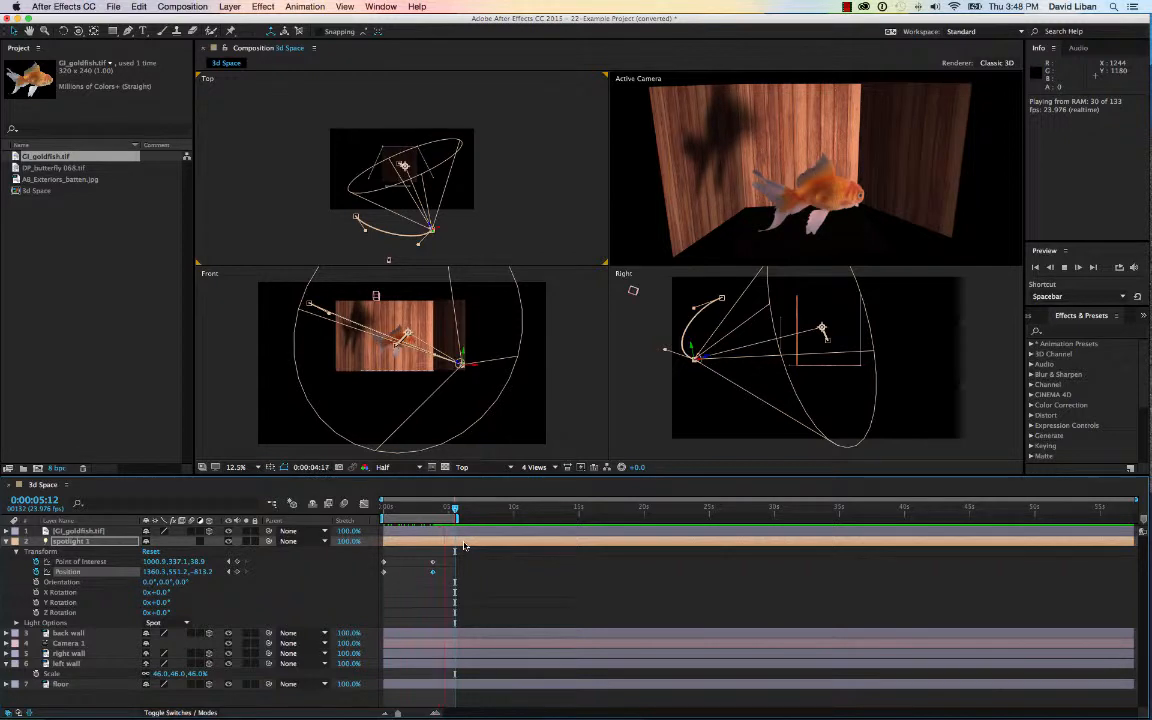
key(space)
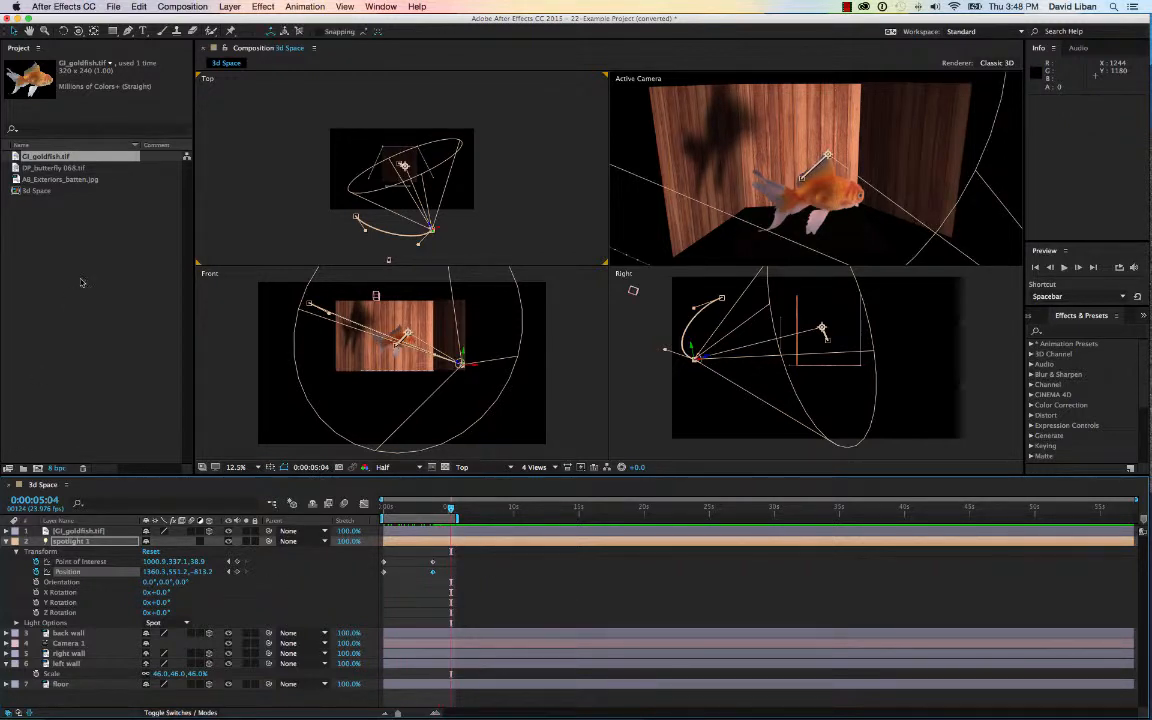
Add DP_butterfly 068.tif to the 3d Space composition and make it a 3D layer
click(18, 168)
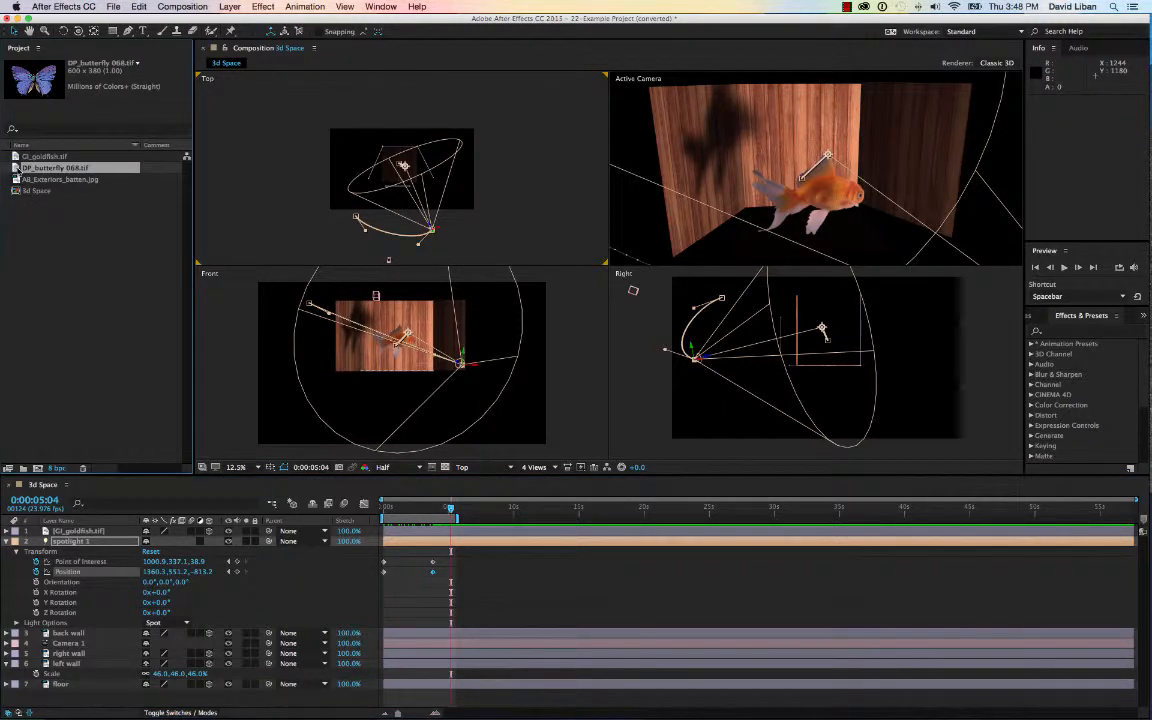
drag(462, 172, 828, 224)
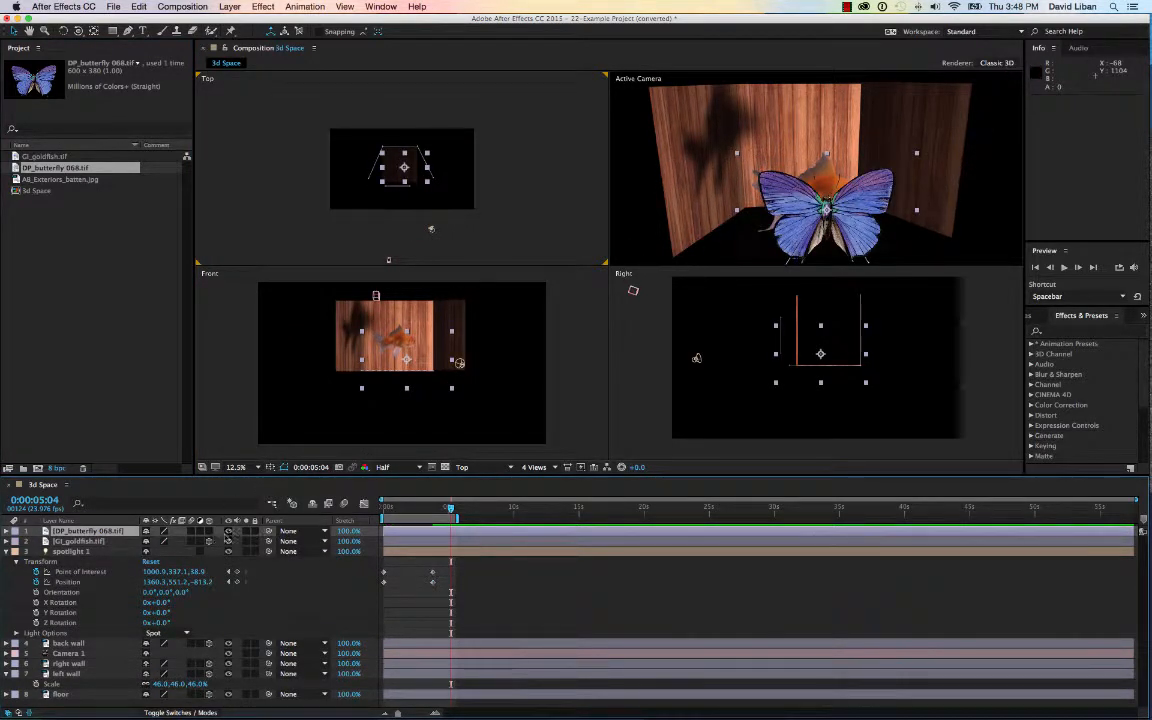
click(209, 531)
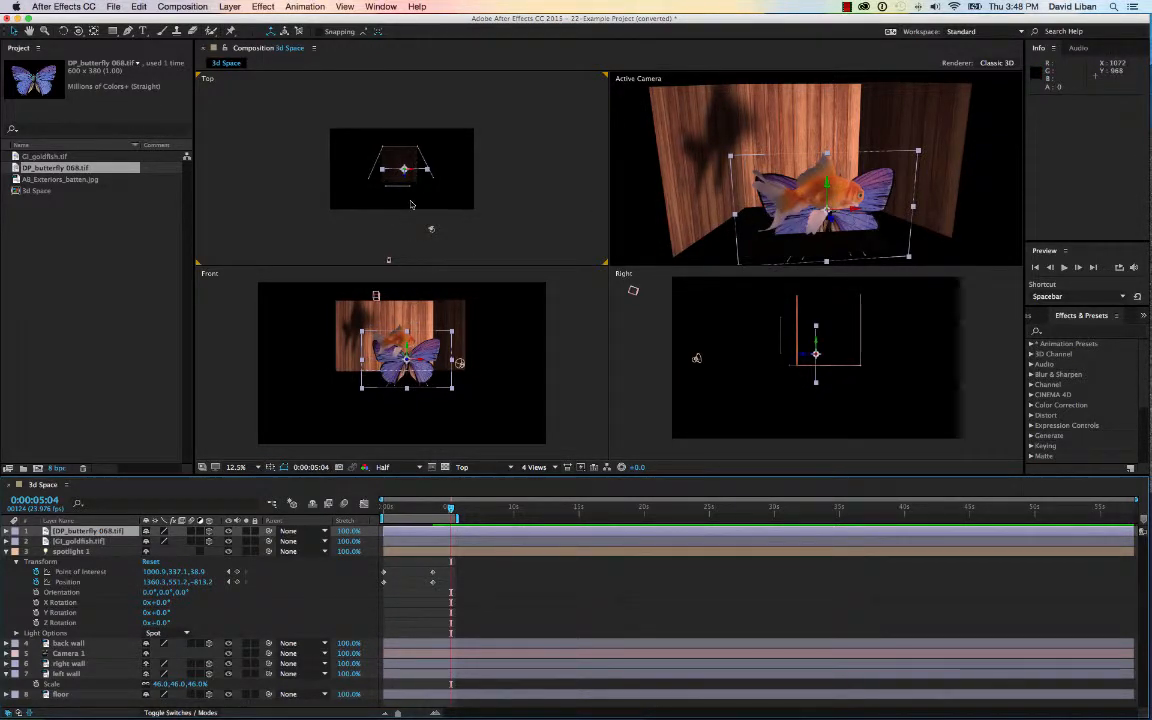
Move the butterfly layer slightly back and up inside the room to about 992, 360, 14
key(period)
key(period)
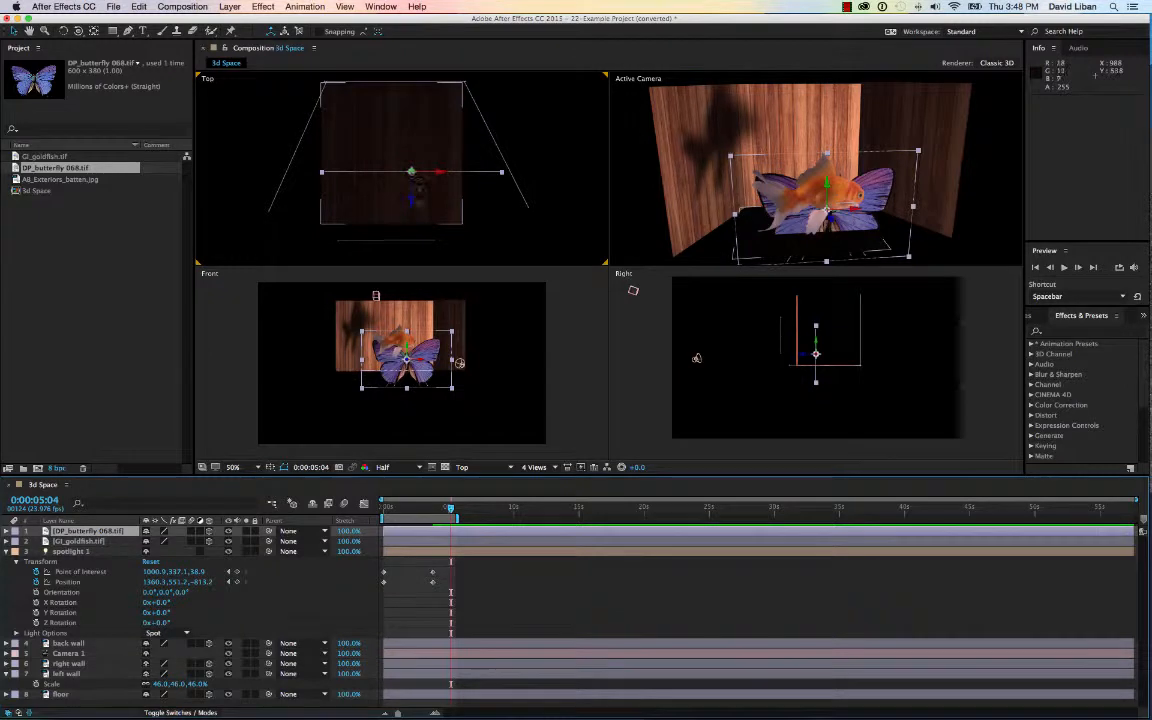
mouse_move(415, 205)
mouse_down()
mouse_move(420, 153)
mouse_move(416, 207)
mouse_up()
key(ctrl+z)
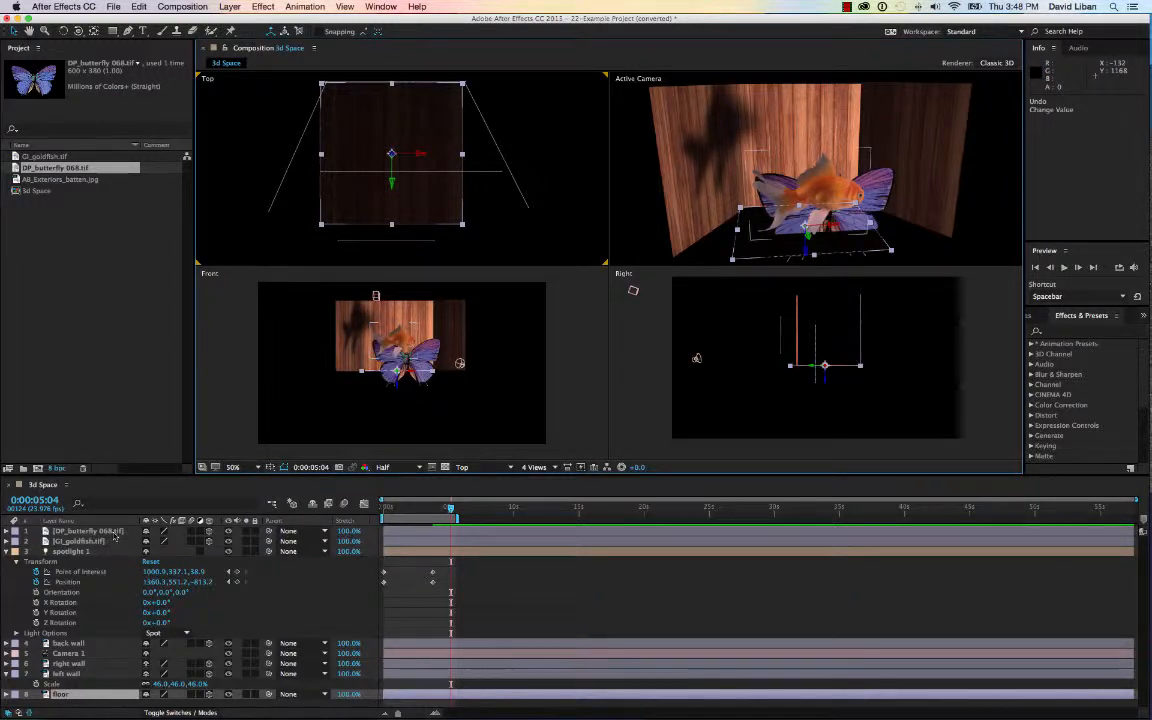
click(463, 171)
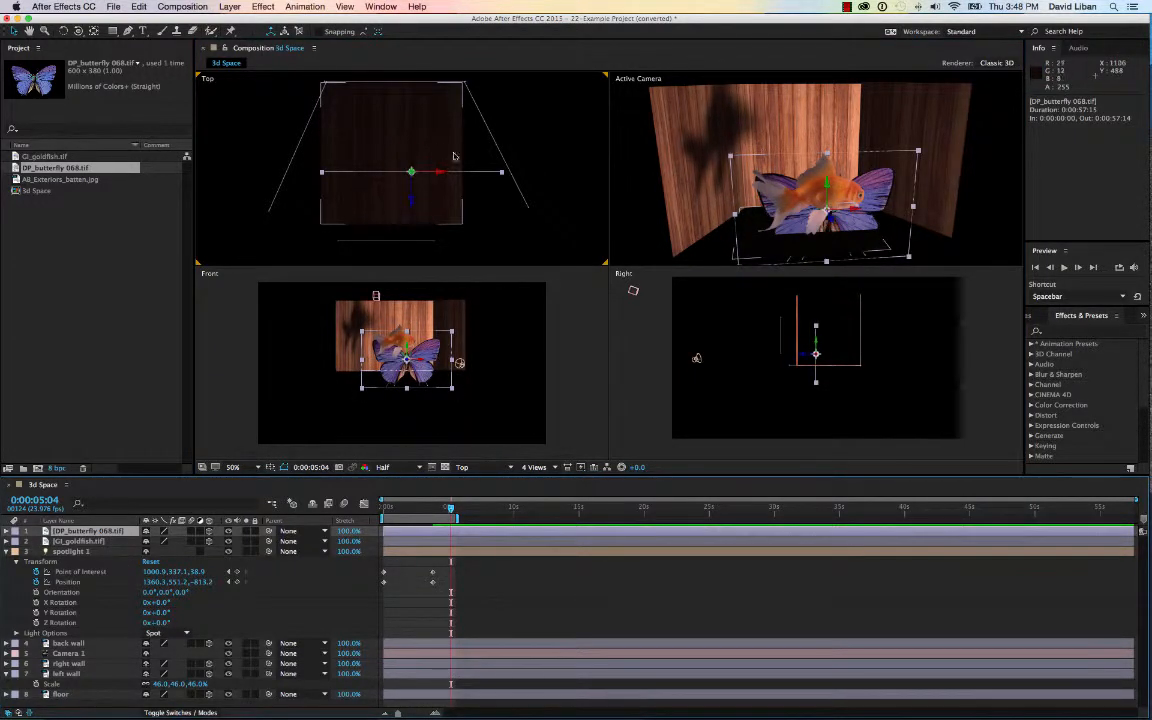
mouse_move(414, 200)
mouse_down()
mouse_move(411, 102)
mouse_move(397, 201)
mouse_up()
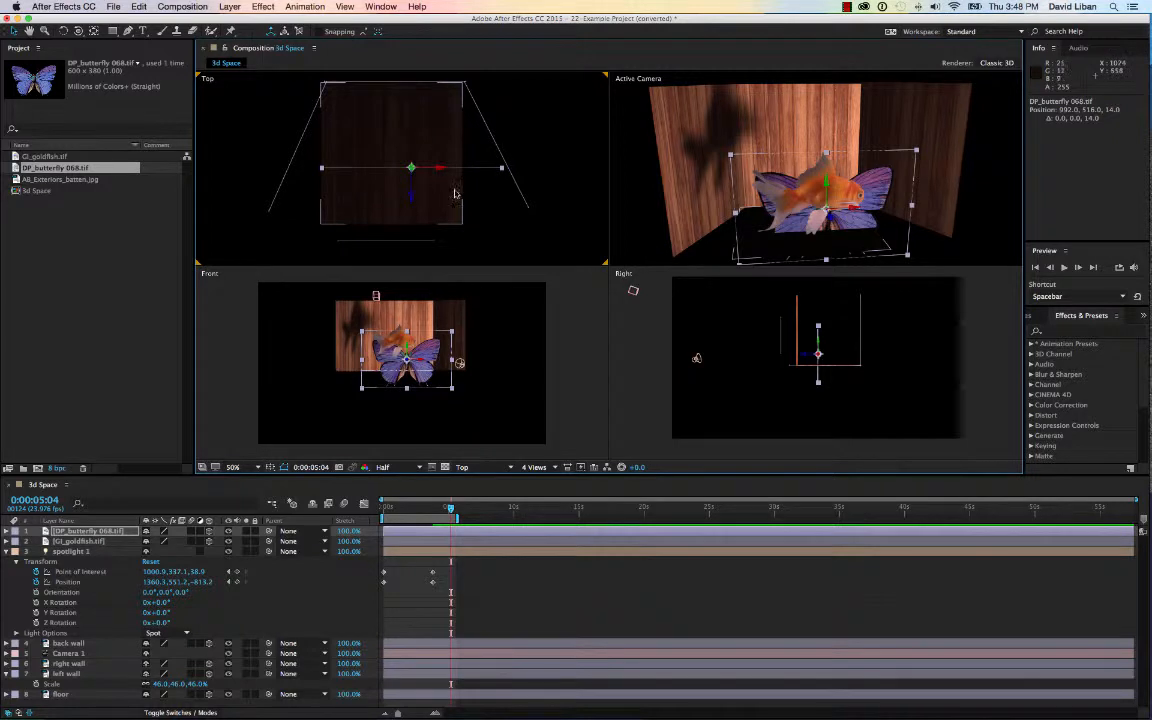
drag(417, 173, 417, 128)
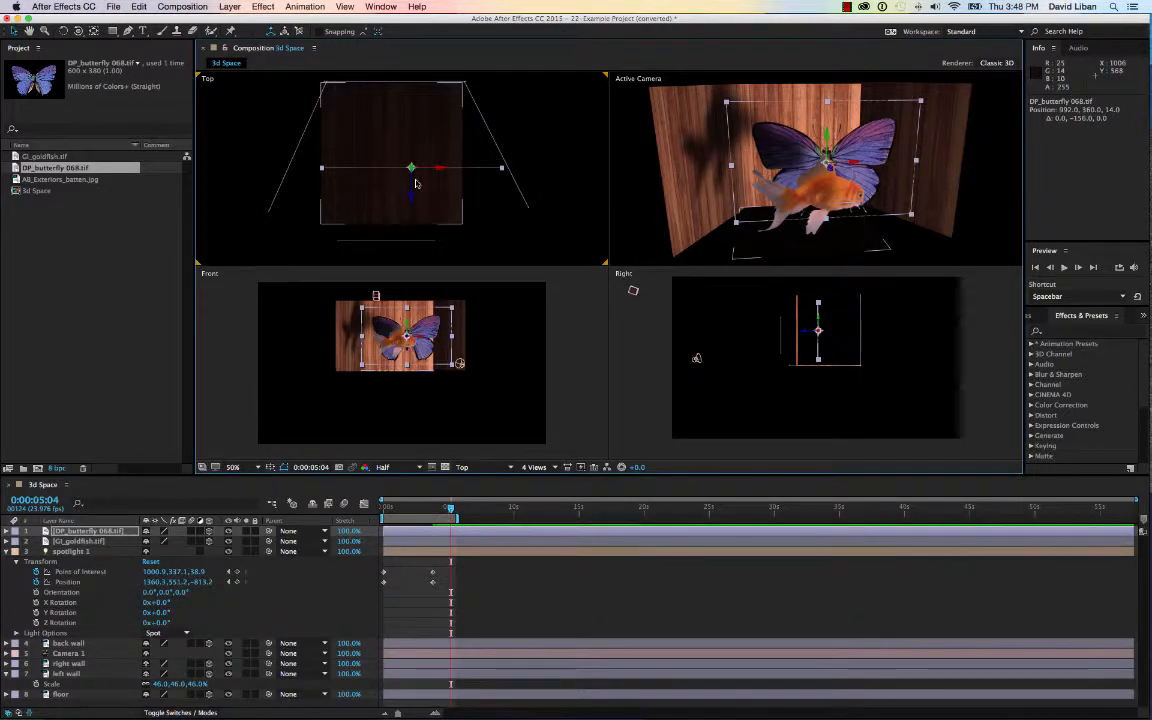
Scale the butterfly layer down to 47%
click(97, 532)
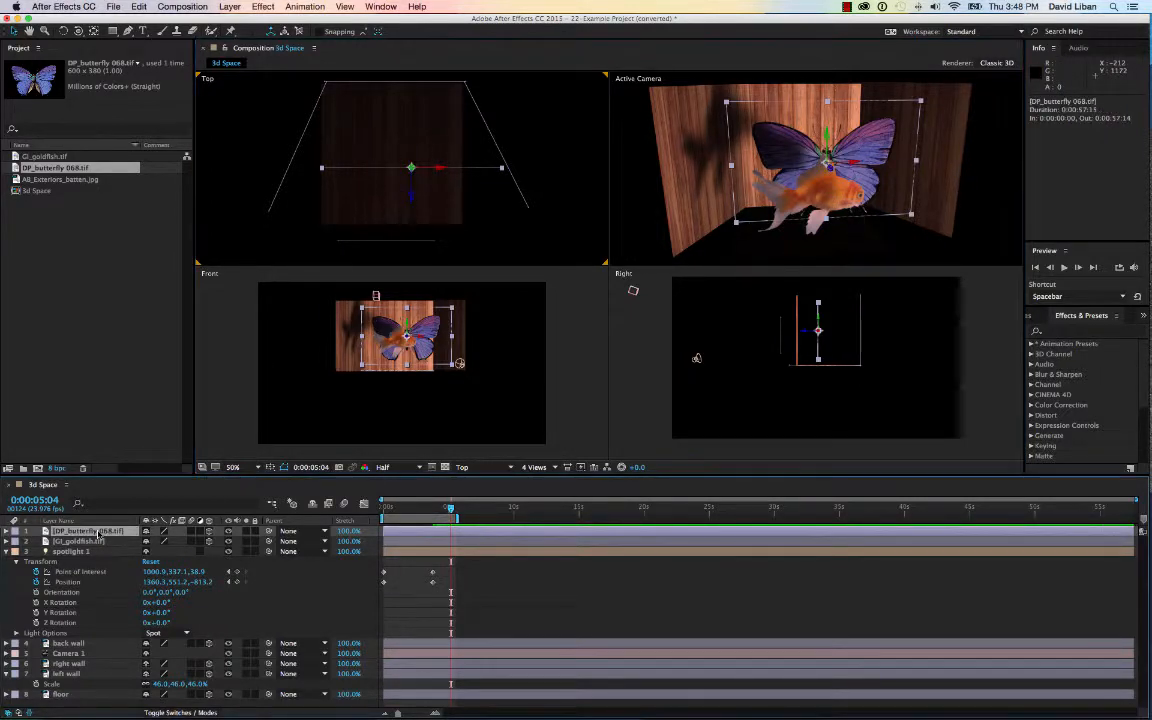
key(s)
drag(205, 543, 152, 543)
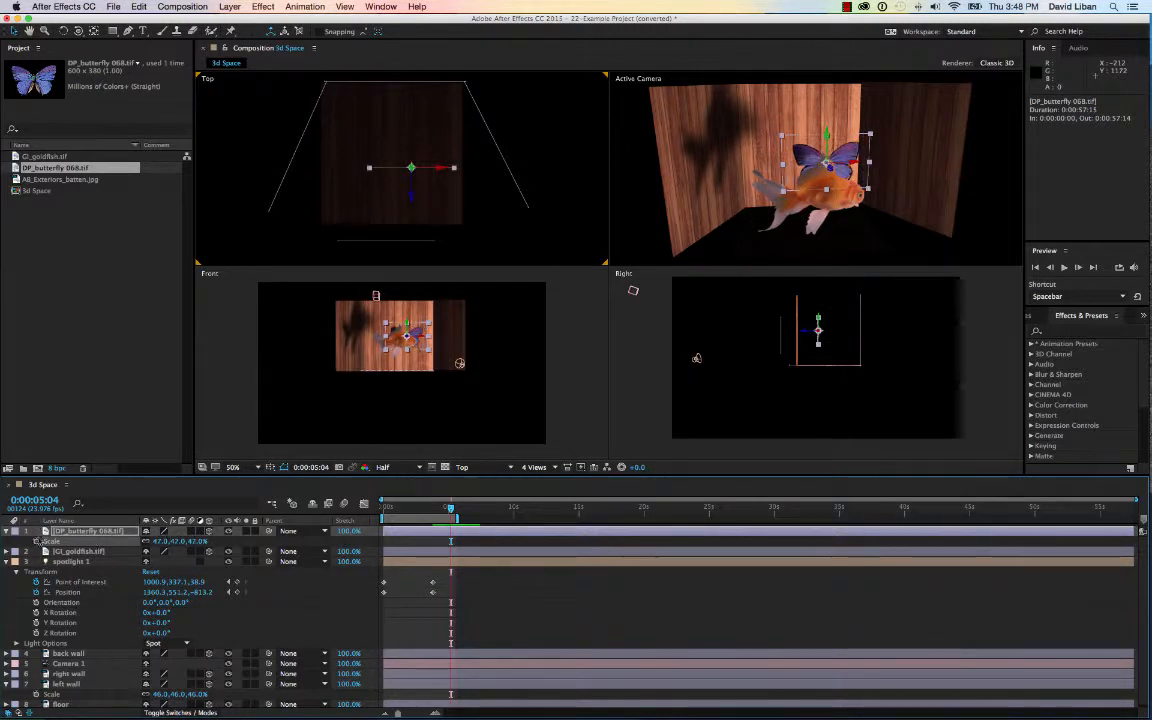
Turn on Casts Shadows in the butterfly layer's material options and preview the animation from the first frame
click(7, 532)
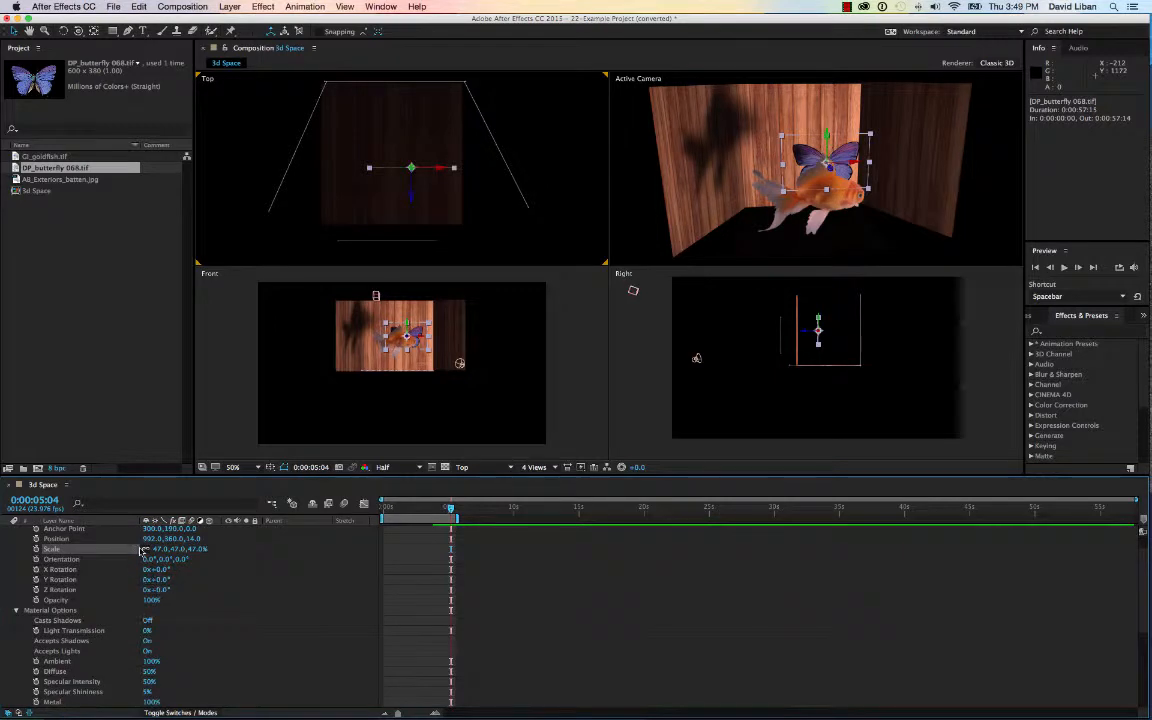
click(147, 621)
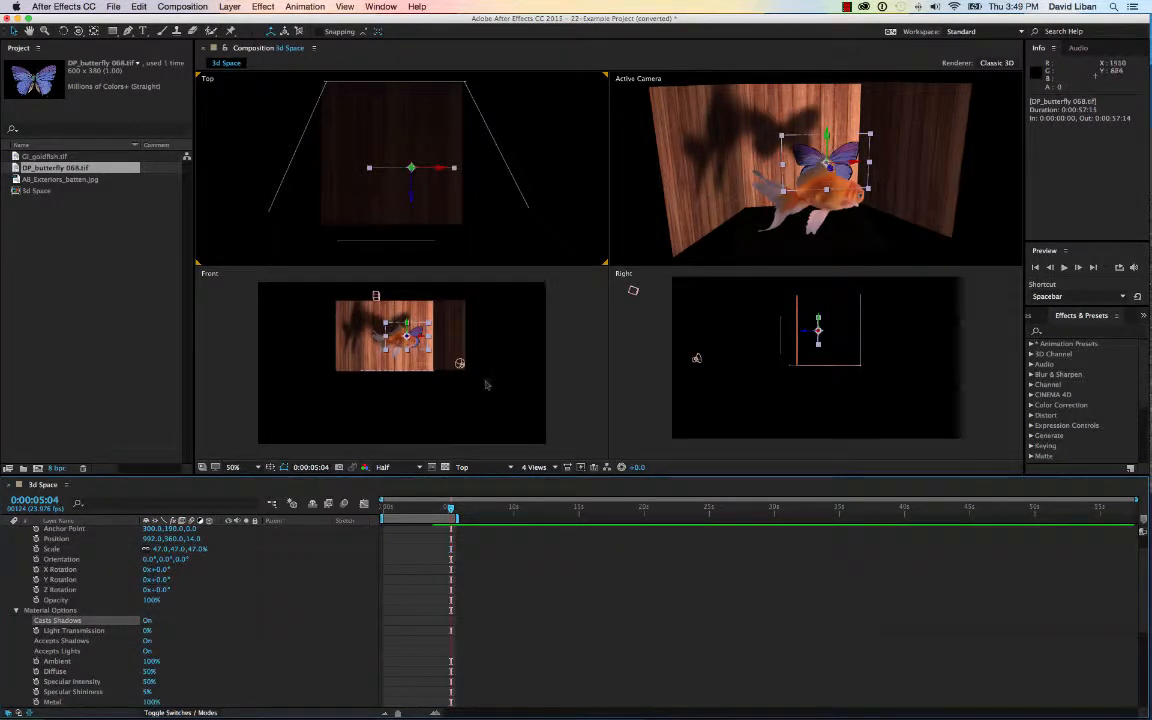
key(Home)
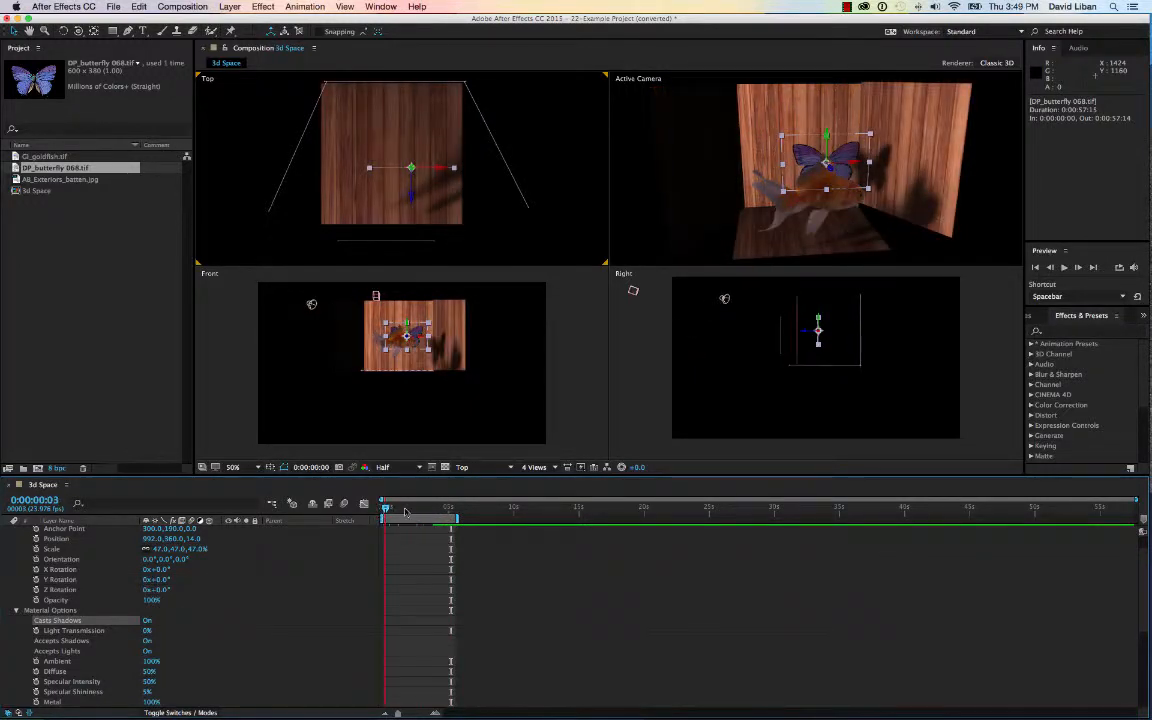
key(space)
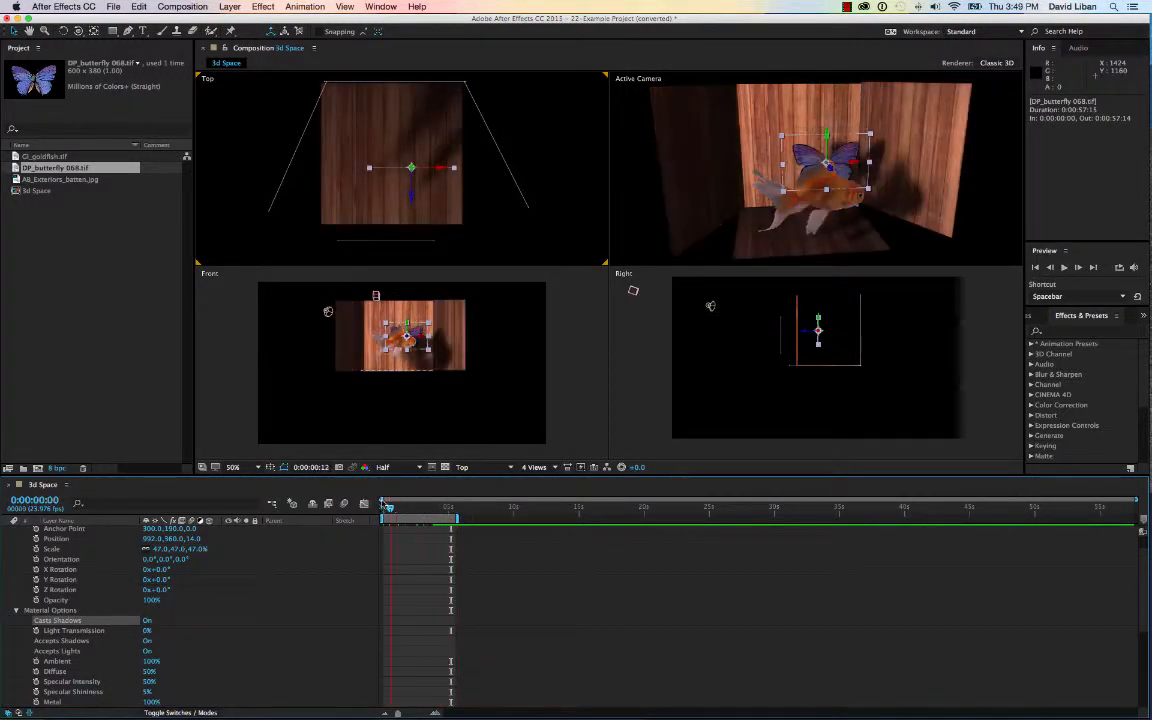
Stop the preview and collapse the properties of the butterfly and spotlight 1 layers
key(space)
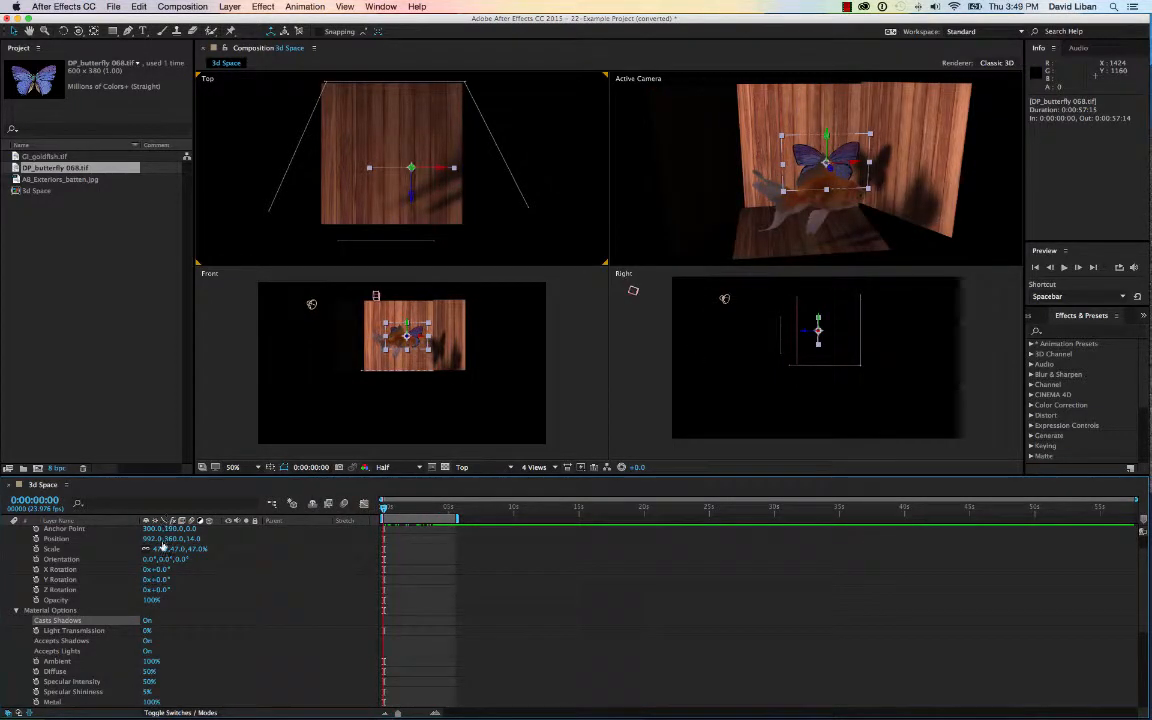
scroll(162, 548, up, 1)
click(6, 531)
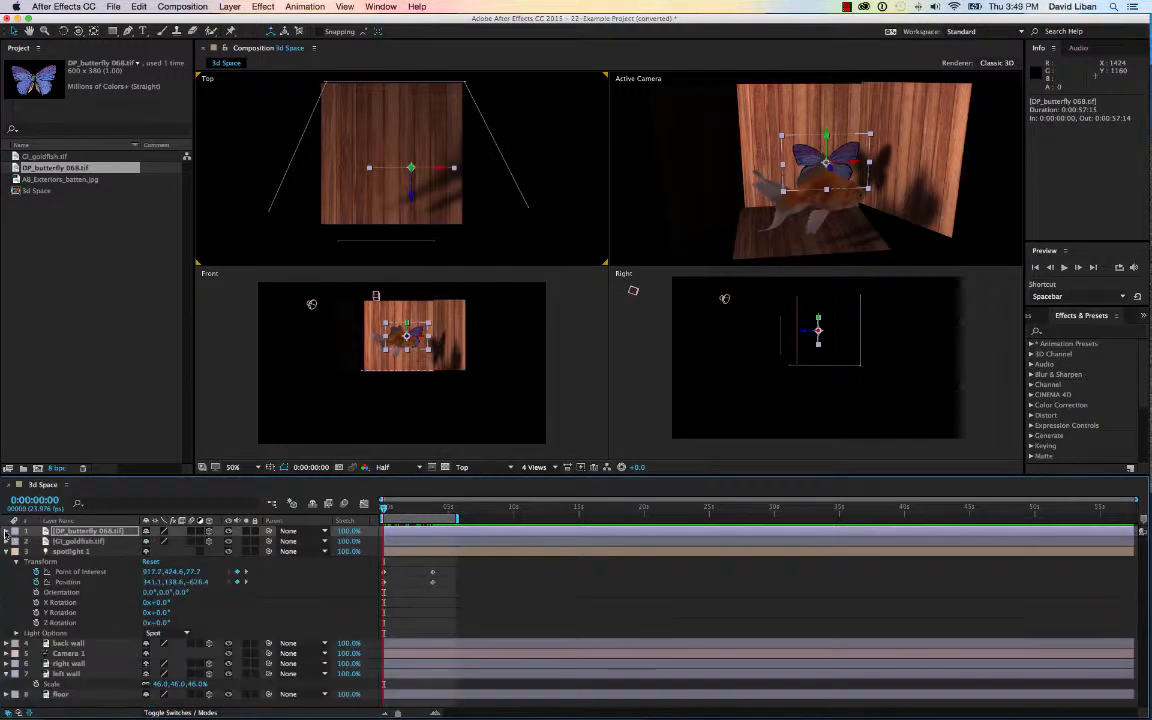
click(6, 551)
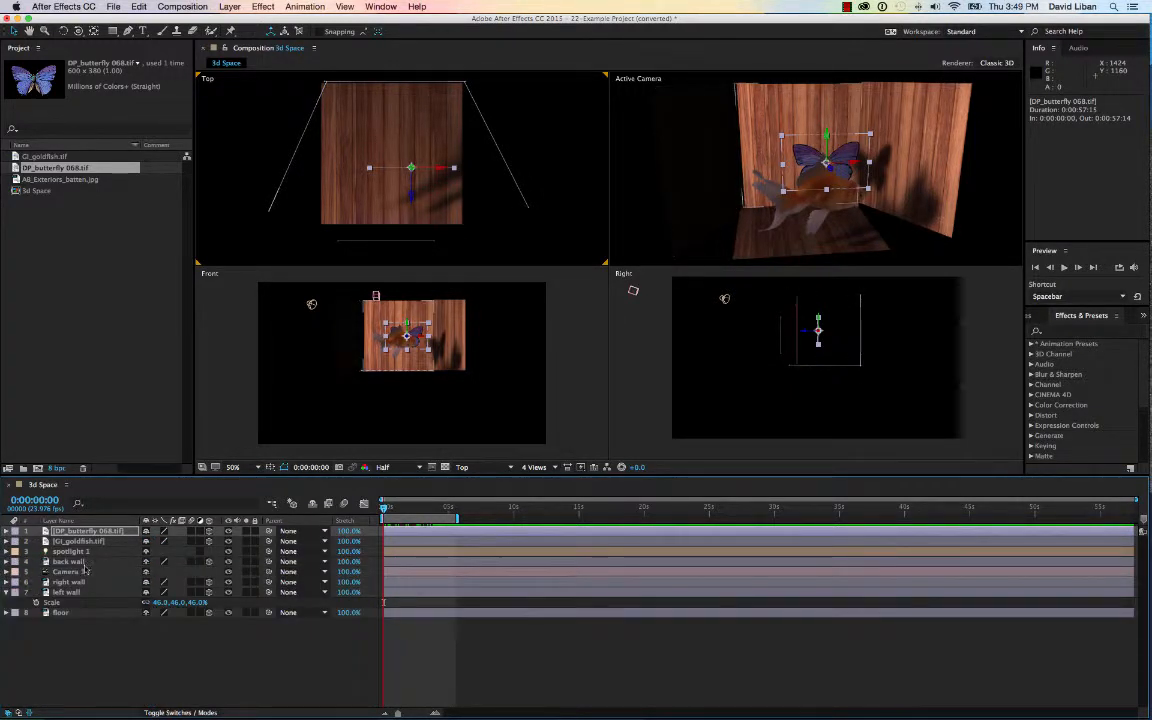
Move Camera 1 at the first frame to about 222, 203, -735 and aim its point of interest at about 917, 641, 88
click(376, 296)
scroll(366, 232, down, 4)
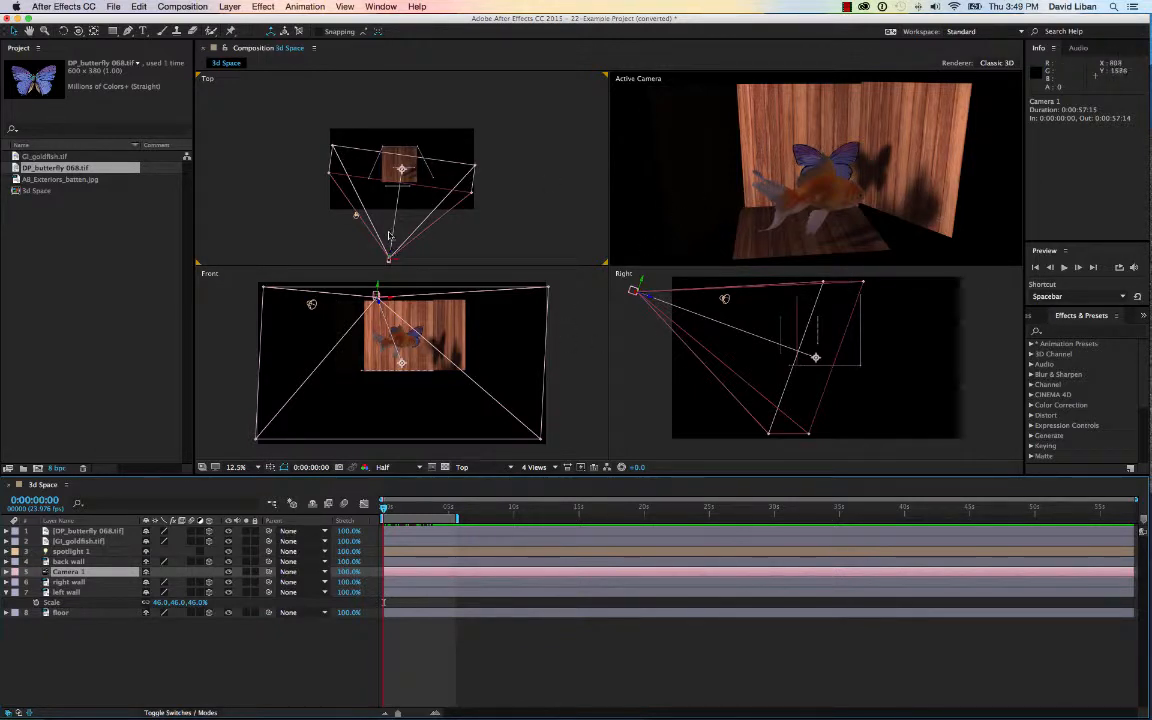
drag(398, 262, 351, 256)
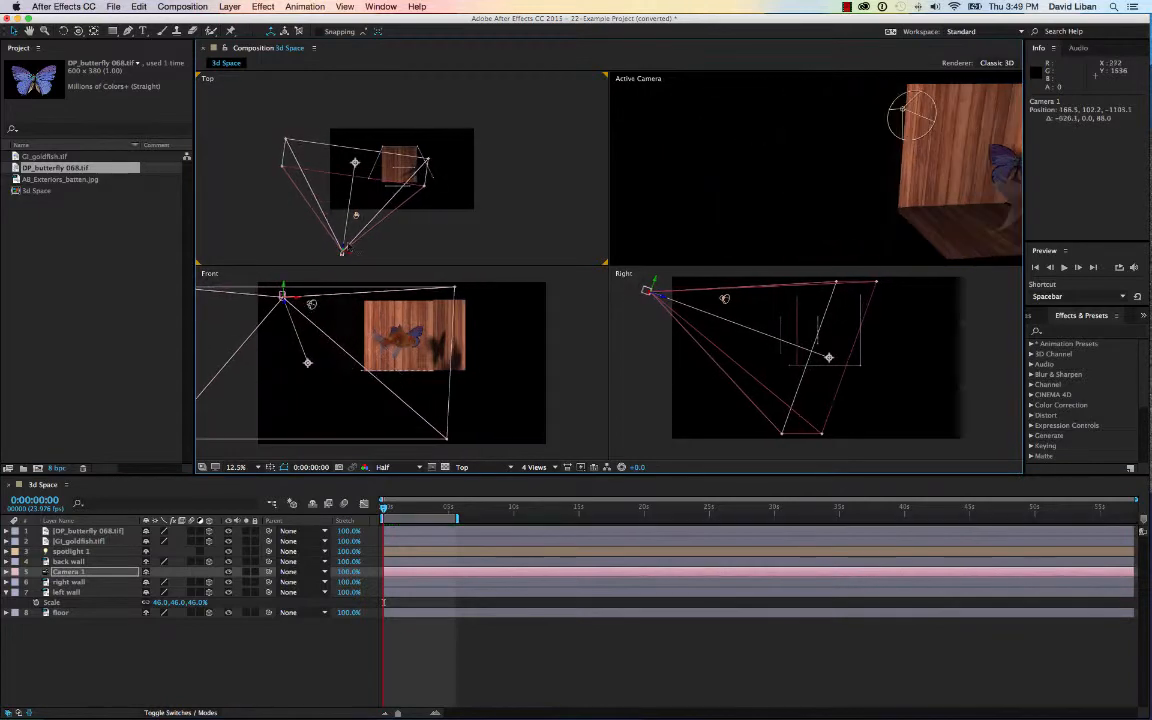
drag(355, 162, 415, 168)
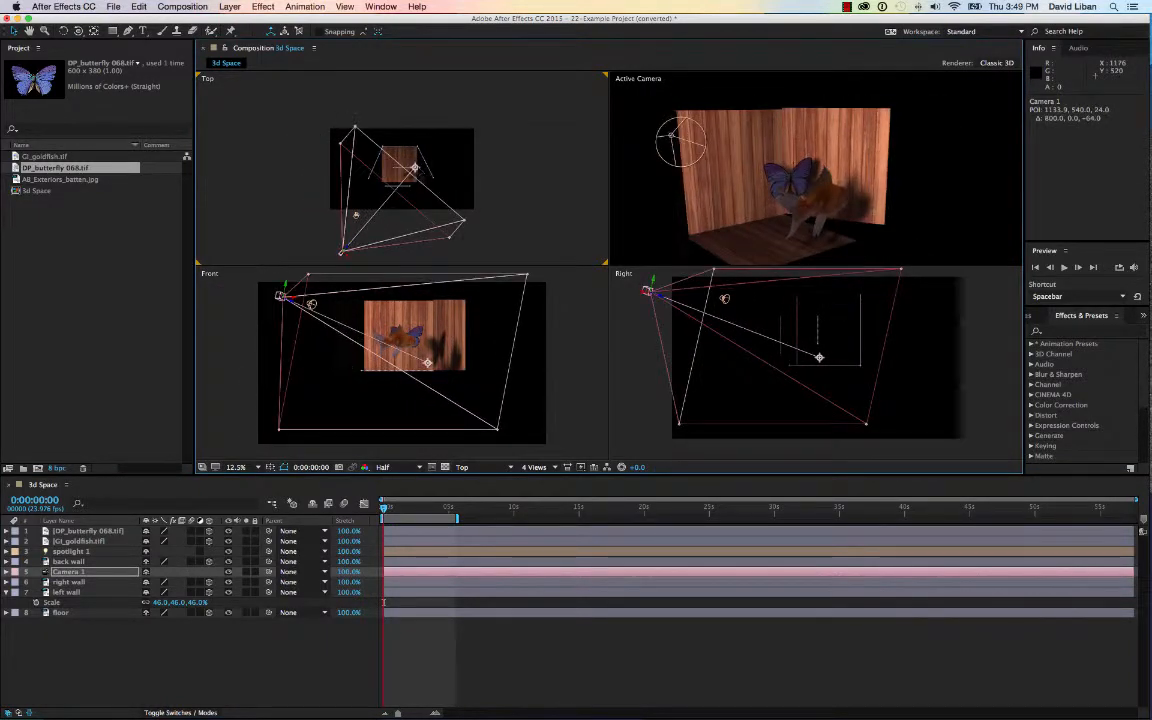
drag(342, 257, 362, 226)
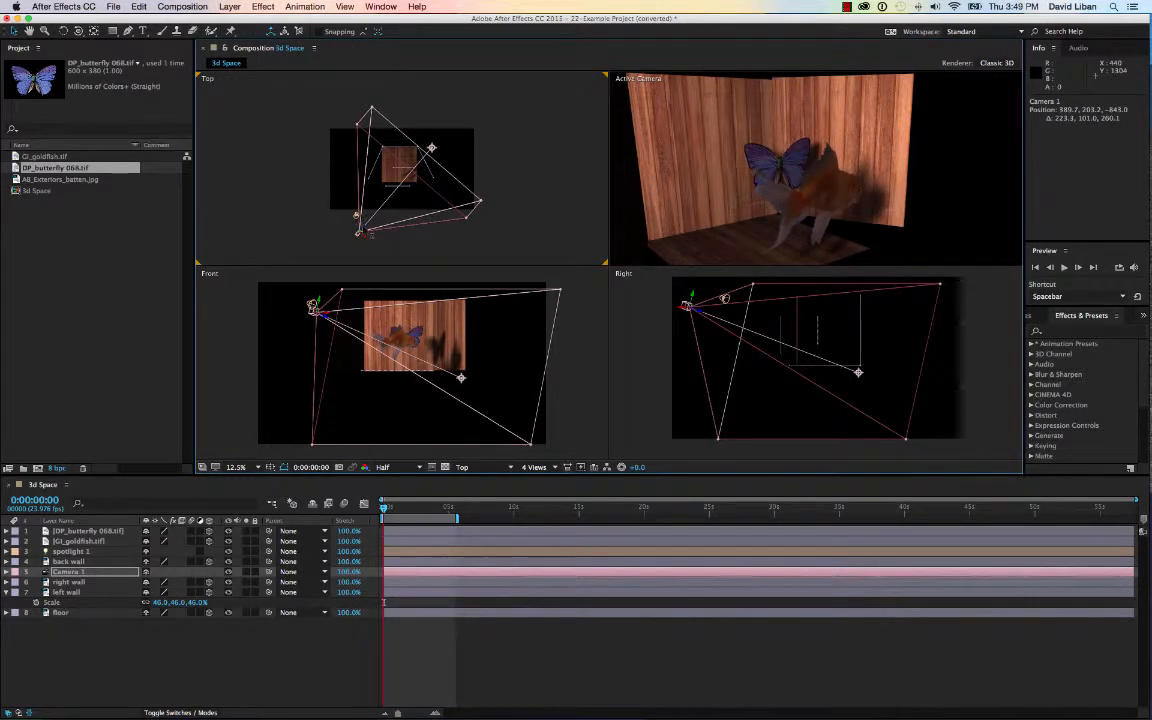
mouse_move(432, 148)
mouse_down()
mouse_move(396, 165)
mouse_move(411, 150)
mouse_up()
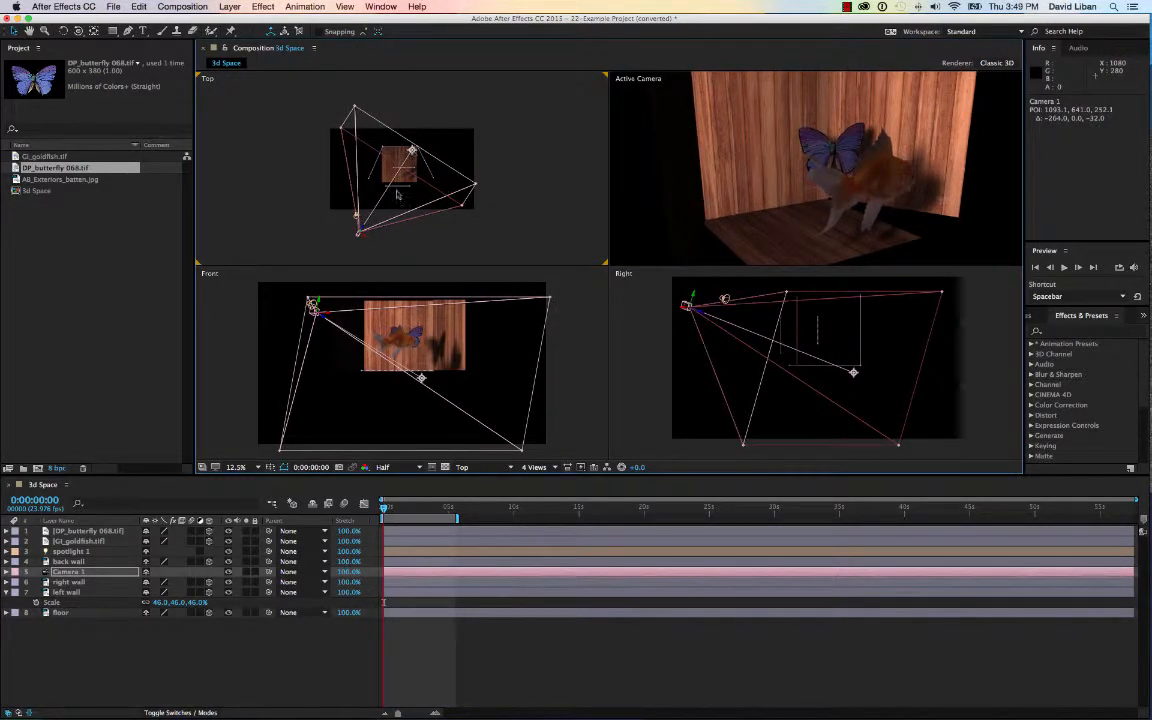
drag(359, 232, 346, 223)
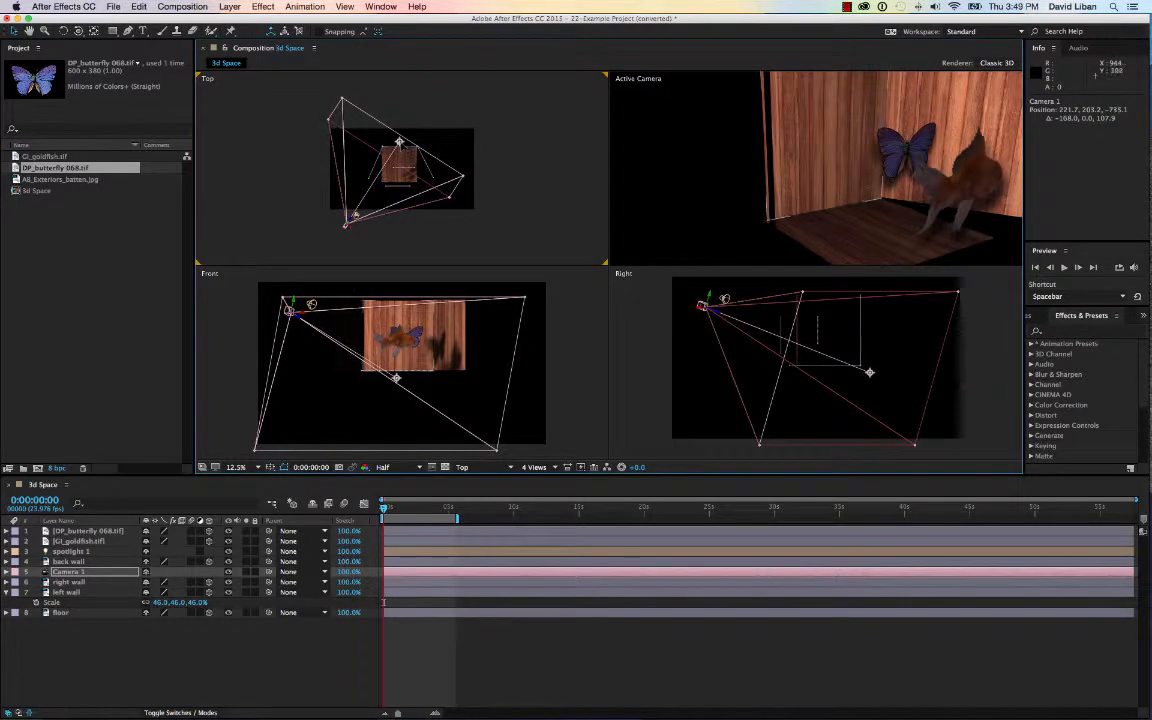
drag(400, 143, 398, 162)
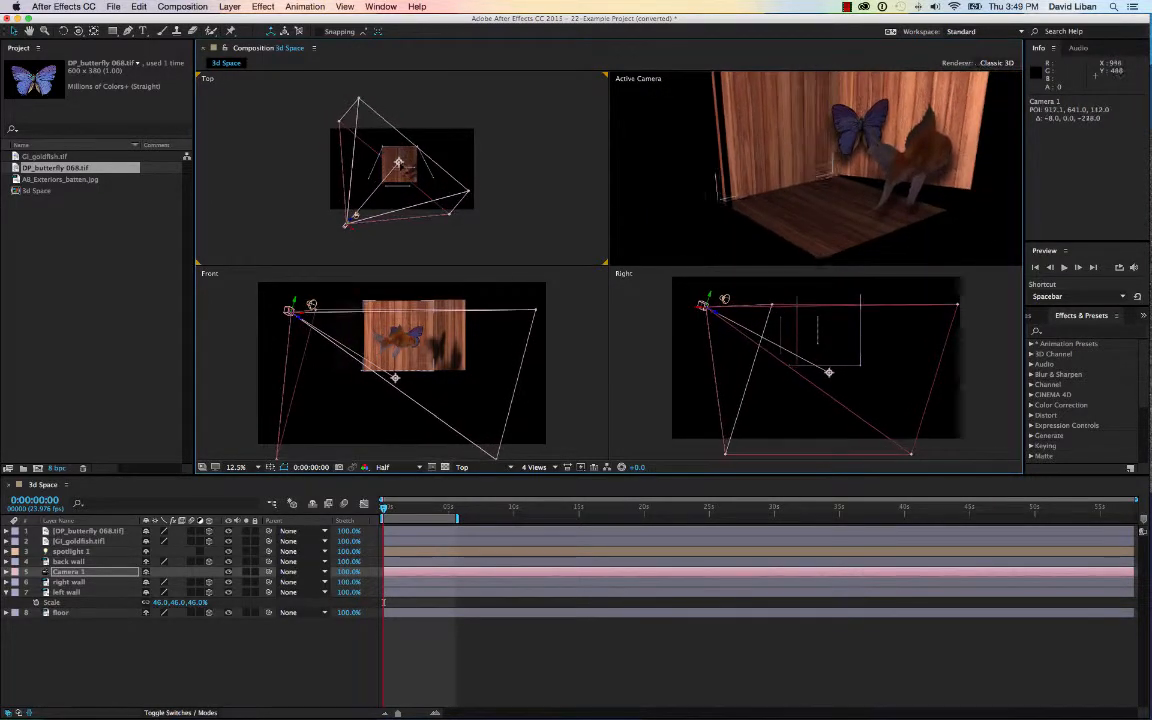
Start keyframing Camera 1's point of interest, position, orientation and X, Y and Z rotation at the first frame
click(15, 573)
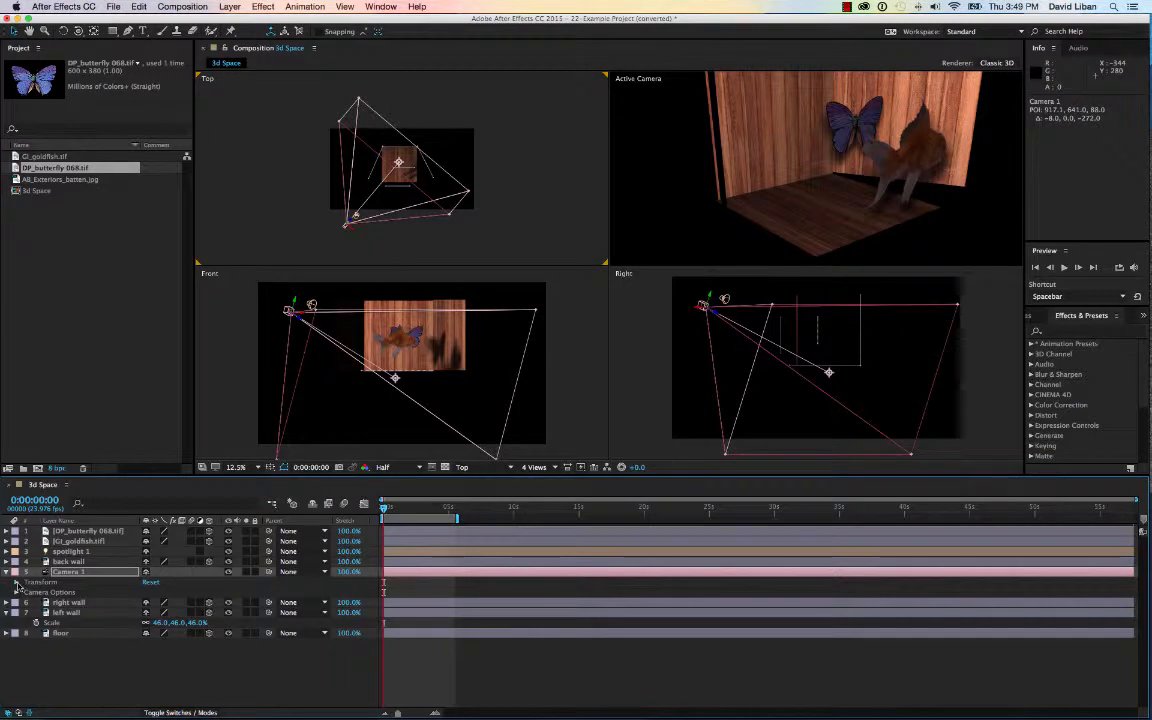
click(17, 584)
click(36, 602)
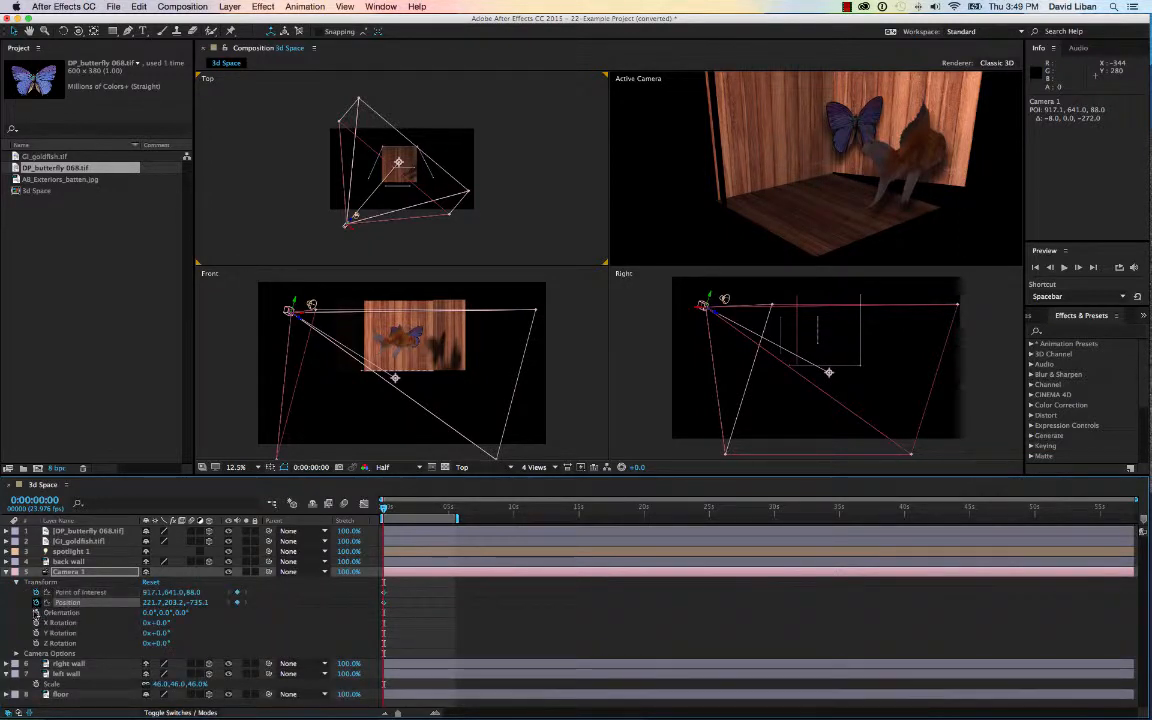
click(36, 622)
click(36, 633)
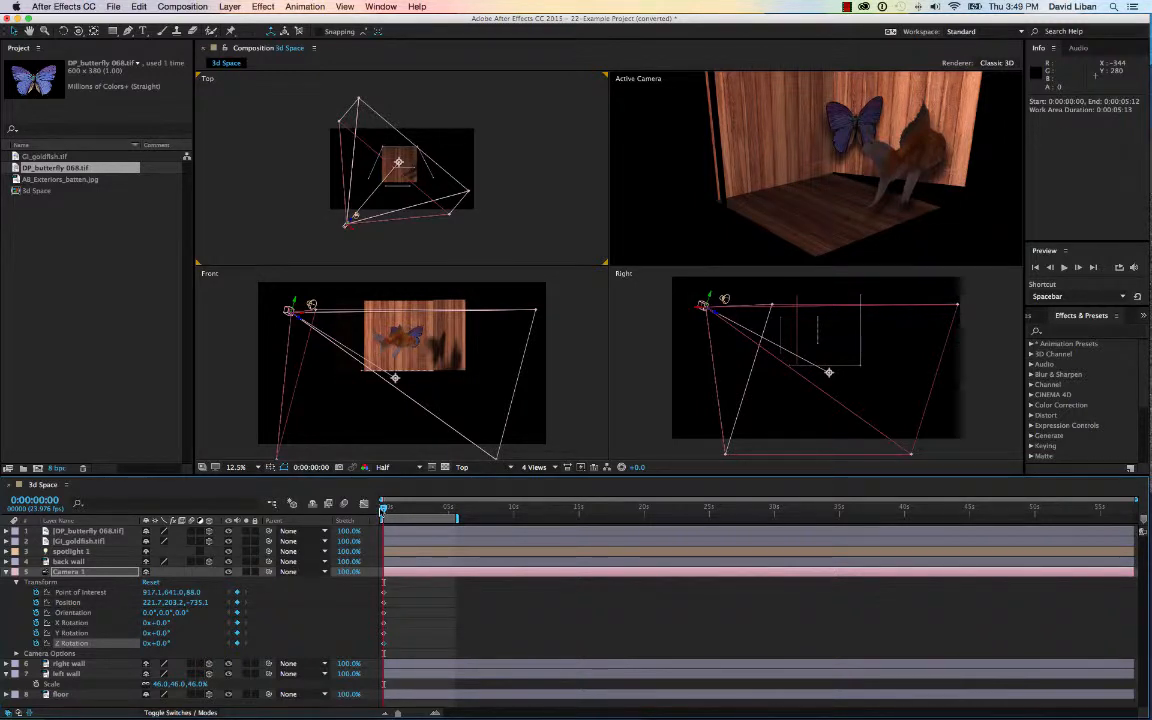
At 0:00:03:18, move Camera 1 across the room to about 1573, 297, -958 with its point of interest at about 1325, 478, 61
drag(382, 510, 432, 517)
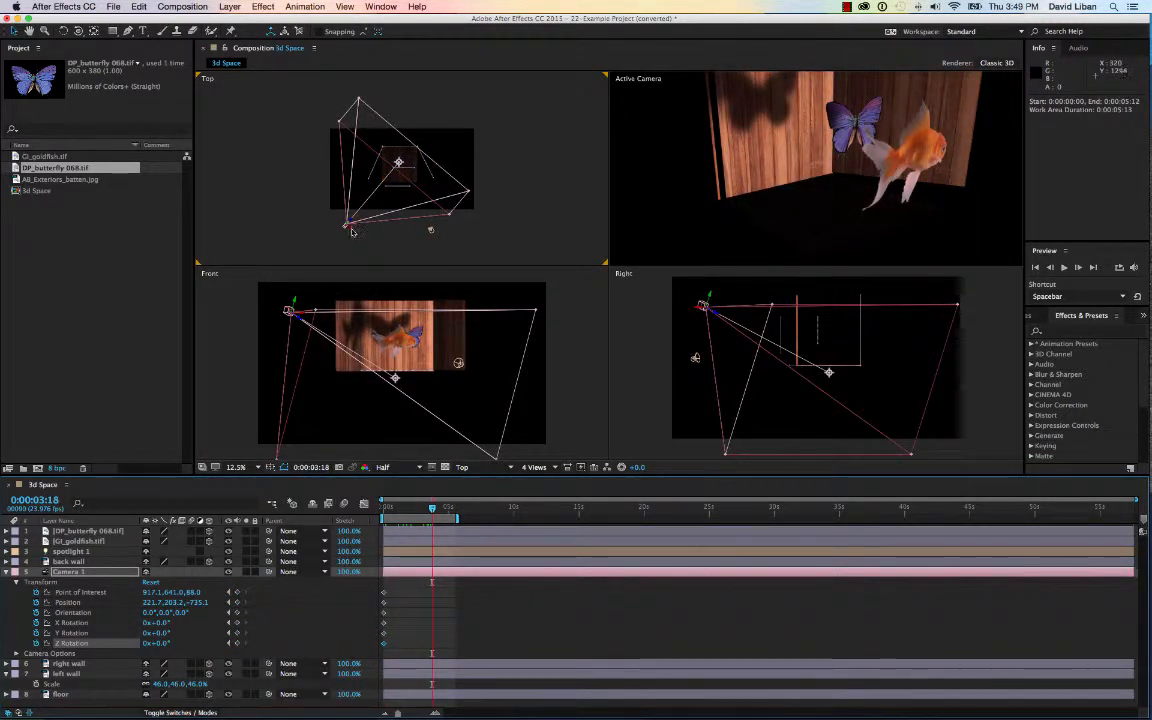
drag(352, 230, 395, 208)
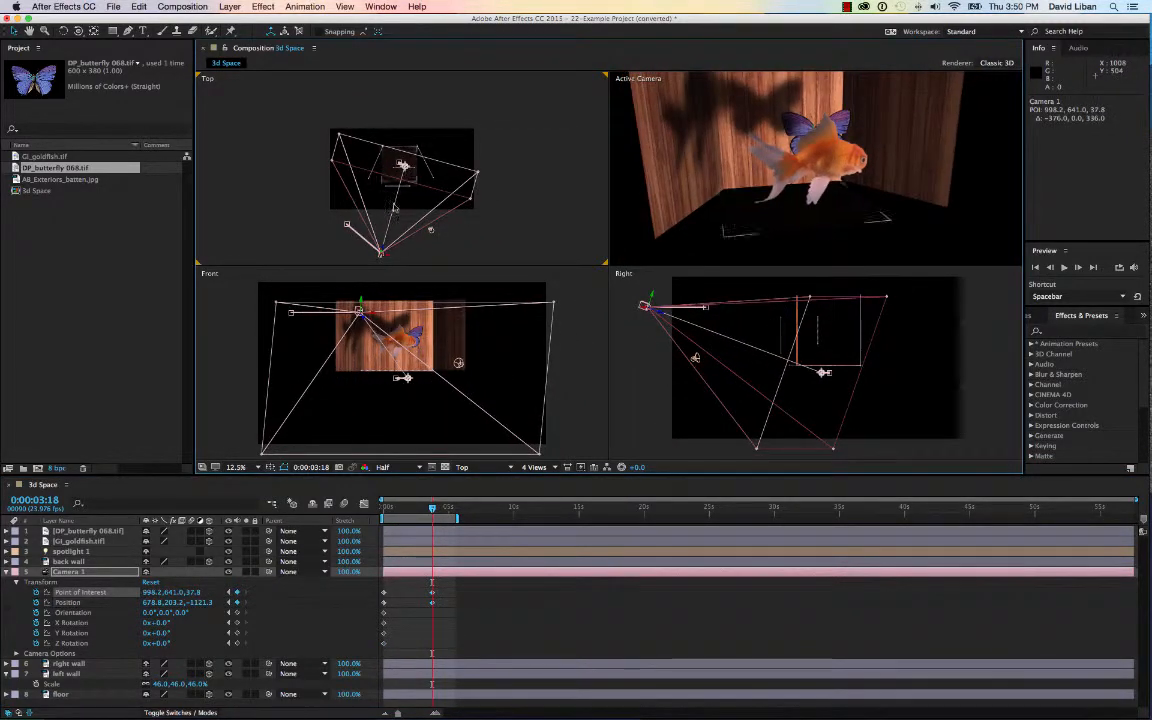
drag(386, 255, 428, 244)
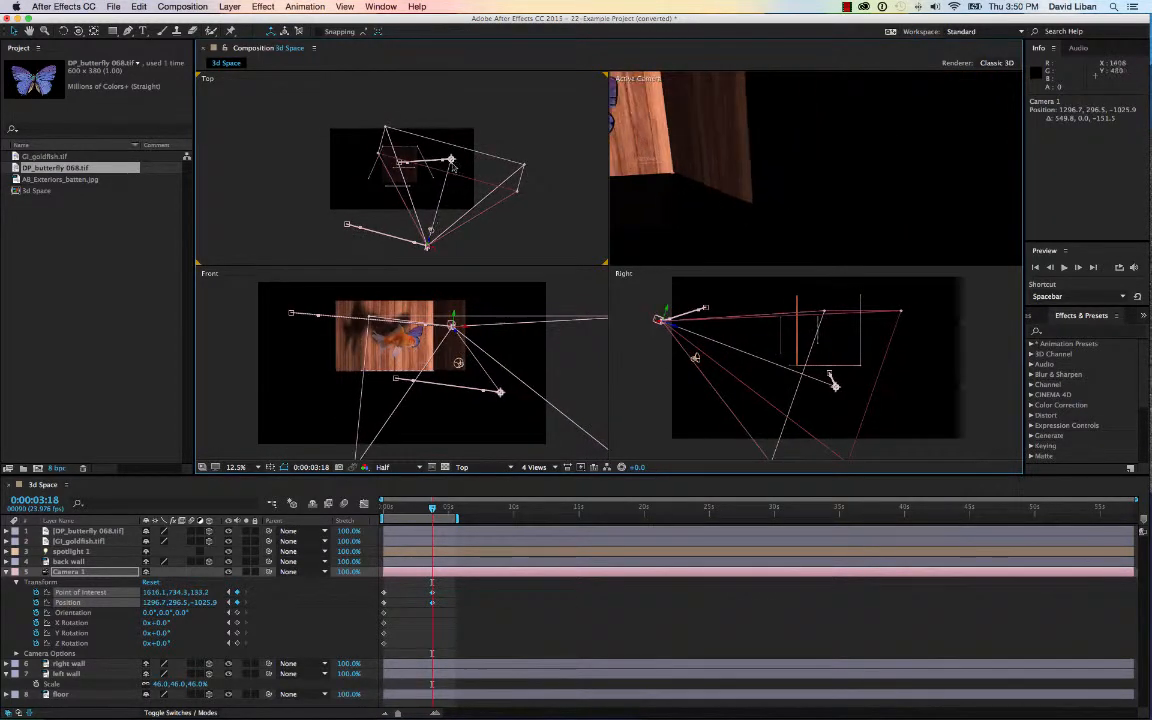
drag(450, 160, 408, 160)
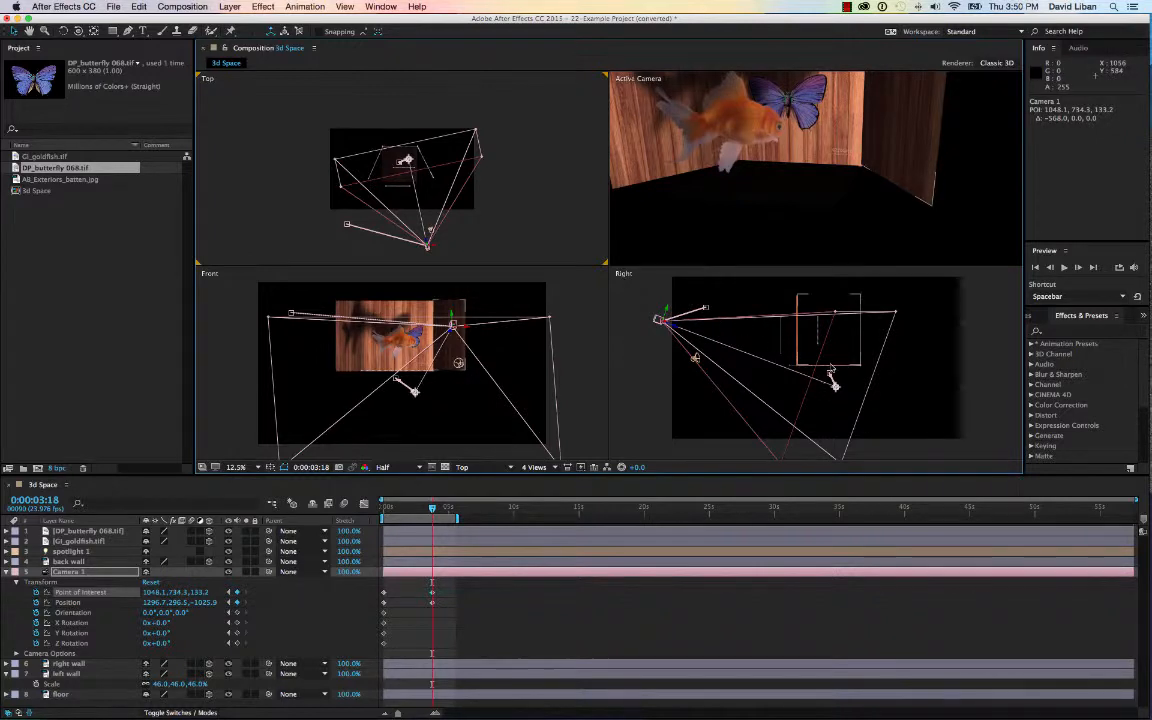
scroll(831, 370, up, 2)
scroll(831, 368, down, 3)
drag(834, 385, 815, 348)
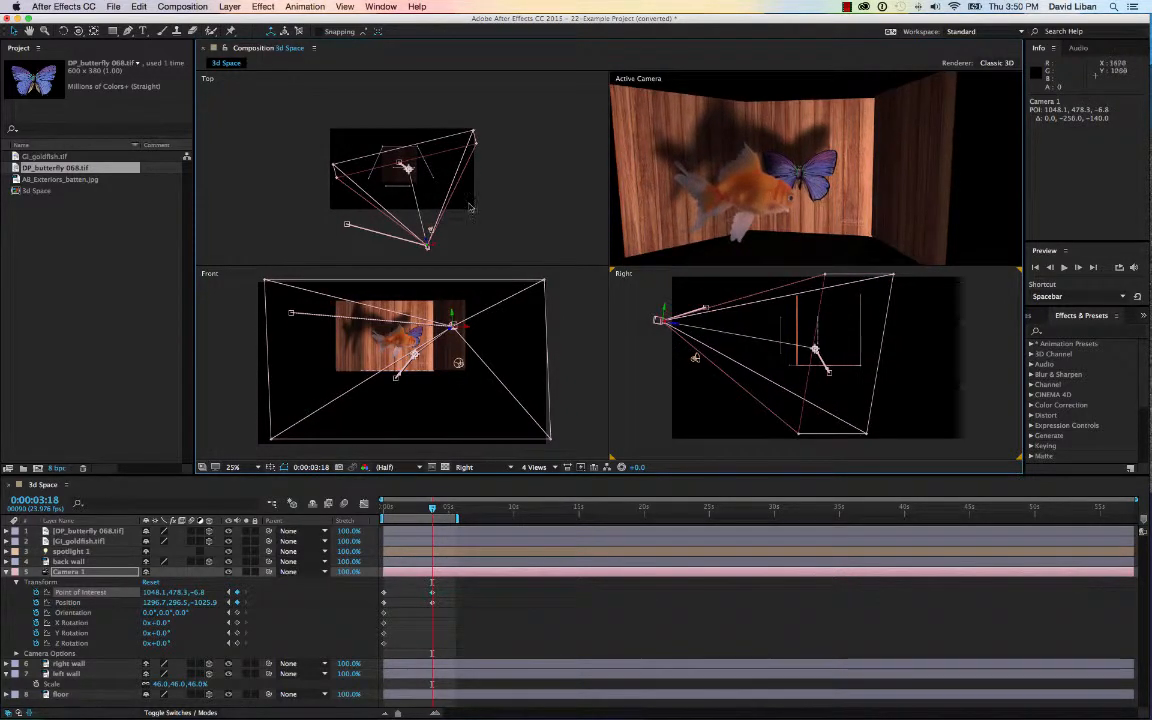
mouse_move(437, 249)
mouse_down()
mouse_move(447, 240)
mouse_move(431, 258)
mouse_up()
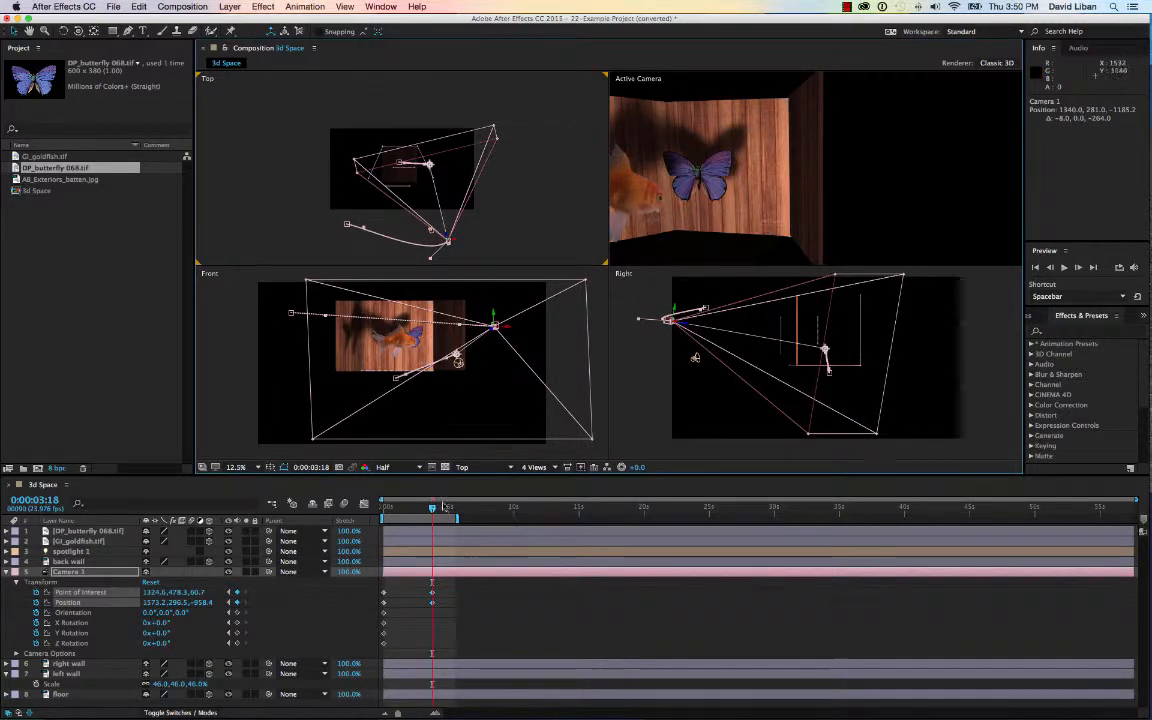
Review the camera move and re-aim Camera 1's point of interest at 0:00:03:18 to about 981, 478, 69
drag(432, 510, 377, 505)
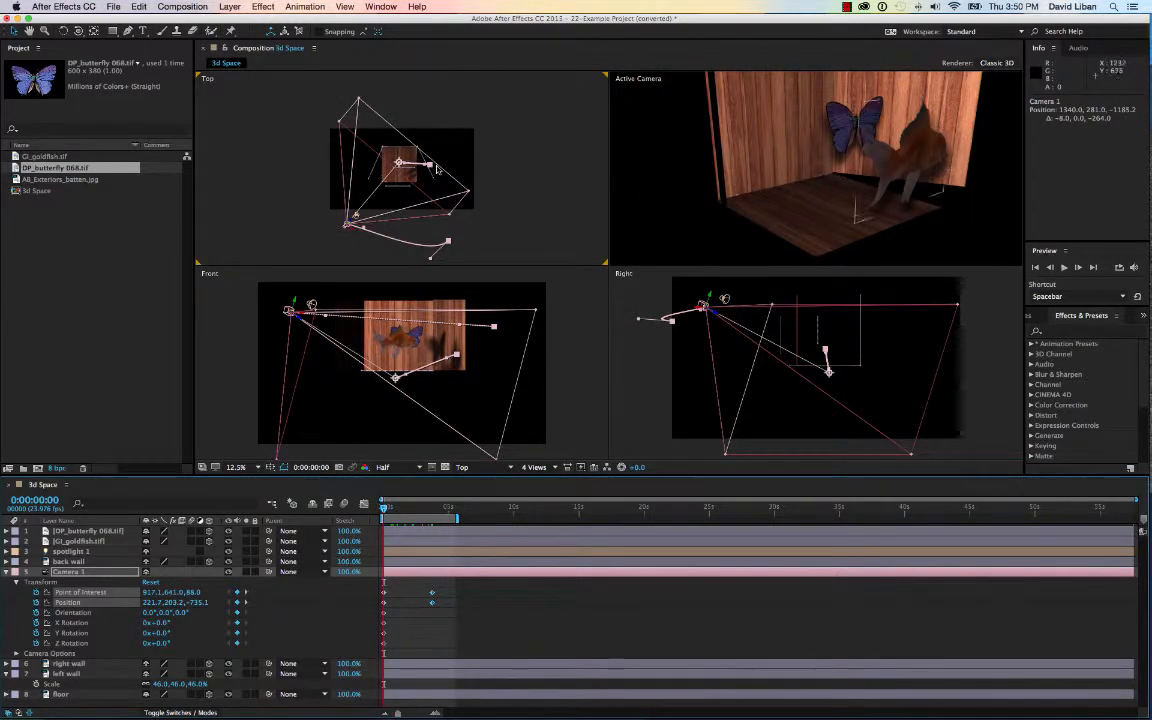
drag(386, 517, 457, 518)
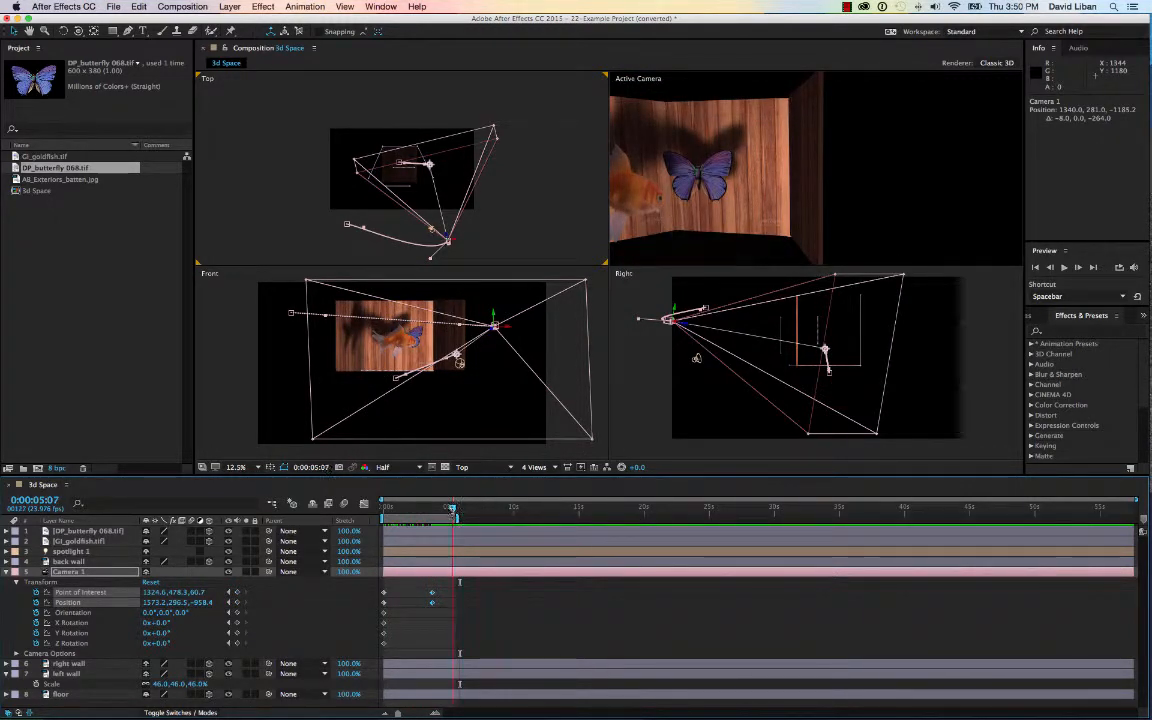
drag(446, 511, 434, 506)
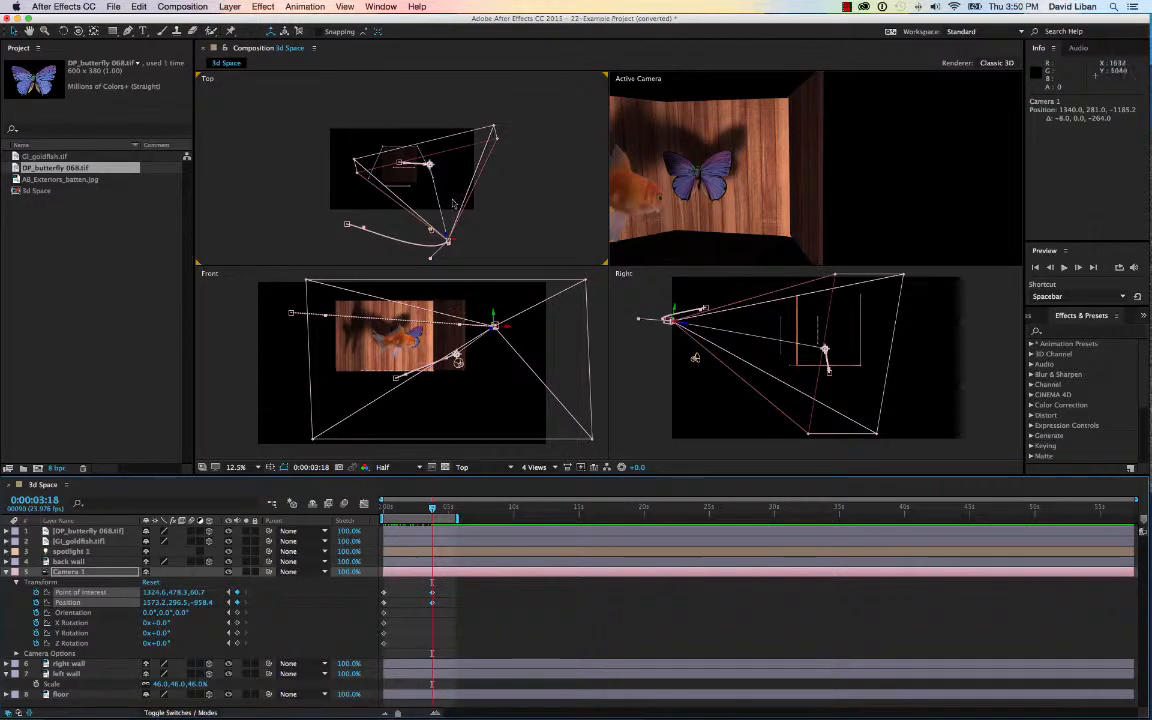
drag(429, 164, 403, 163)
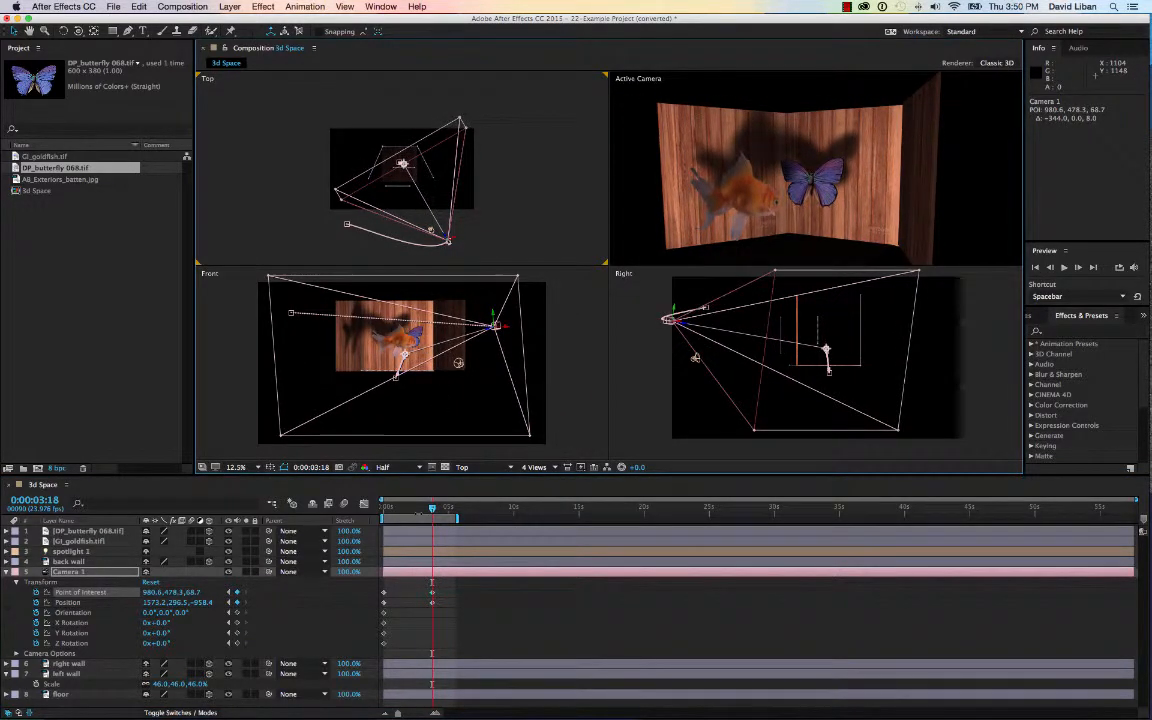
Review the move, and lower Camera 1 at the first keyframe to about 137, 527, -835 with its point of interest near 832, 457, 88
mouse_move(433, 507)
mouse_down()
mouse_move(382, 508)
mouse_move(452, 516)
mouse_up()
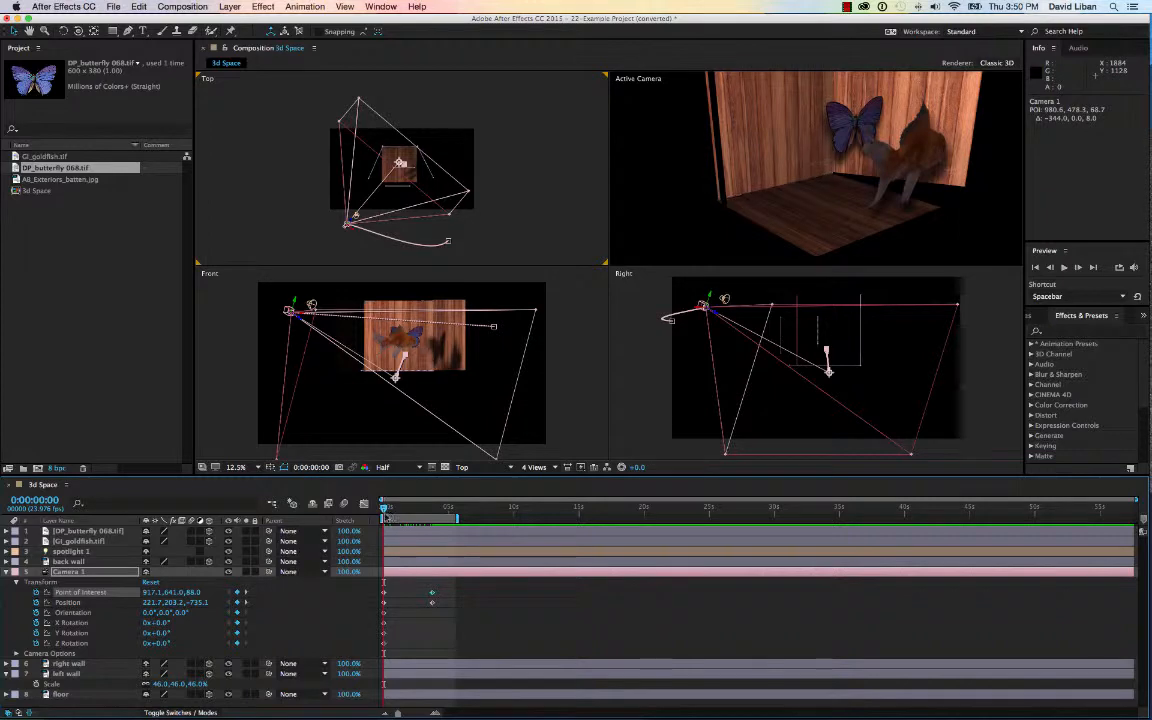
drag(386, 515, 432, 516)
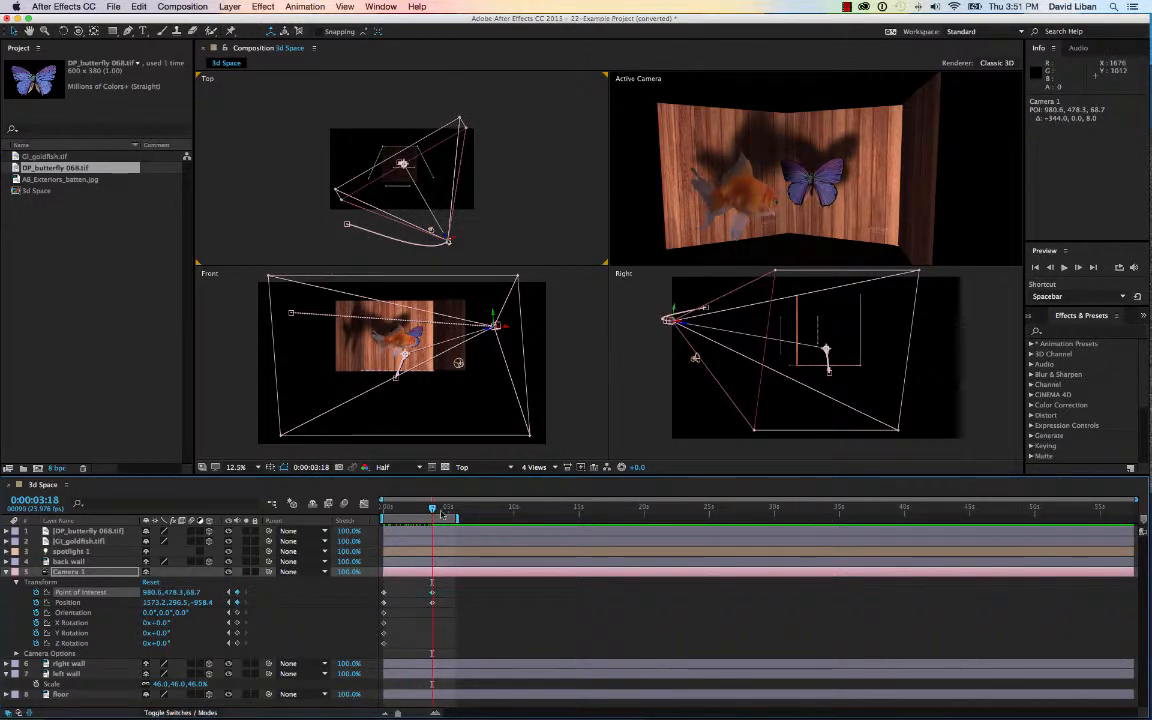
click(228, 592)
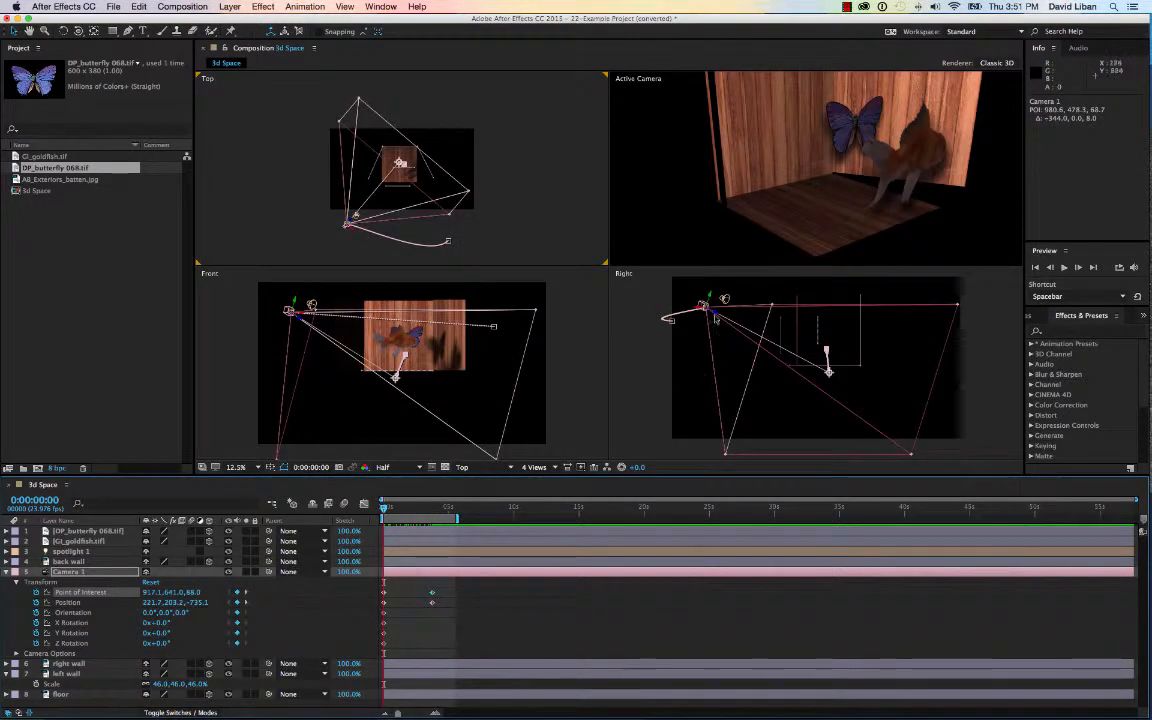
mouse_move(828, 372)
mouse_down()
mouse_move(818, 424)
mouse_move(829, 348)
mouse_up()
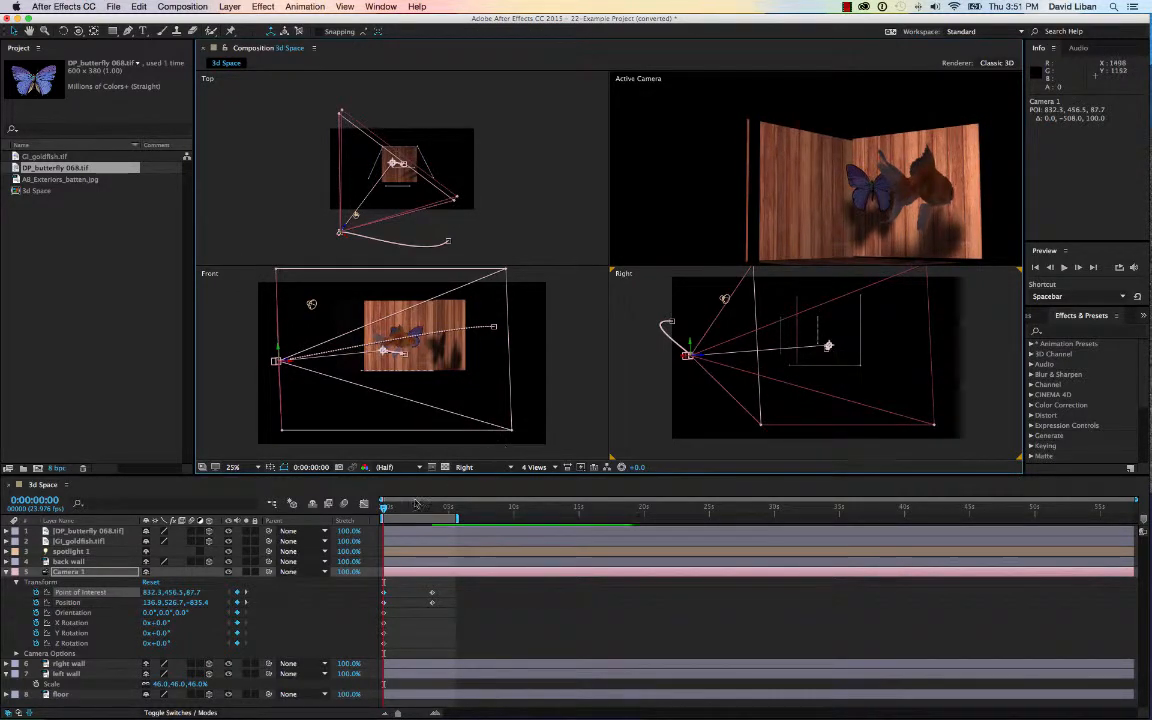
At 0:00:03:18, raise Camera 1 to about 1561, 130, -936, aim it at about 968, 524, -29, and preview from the start
drag(383, 510, 432, 520)
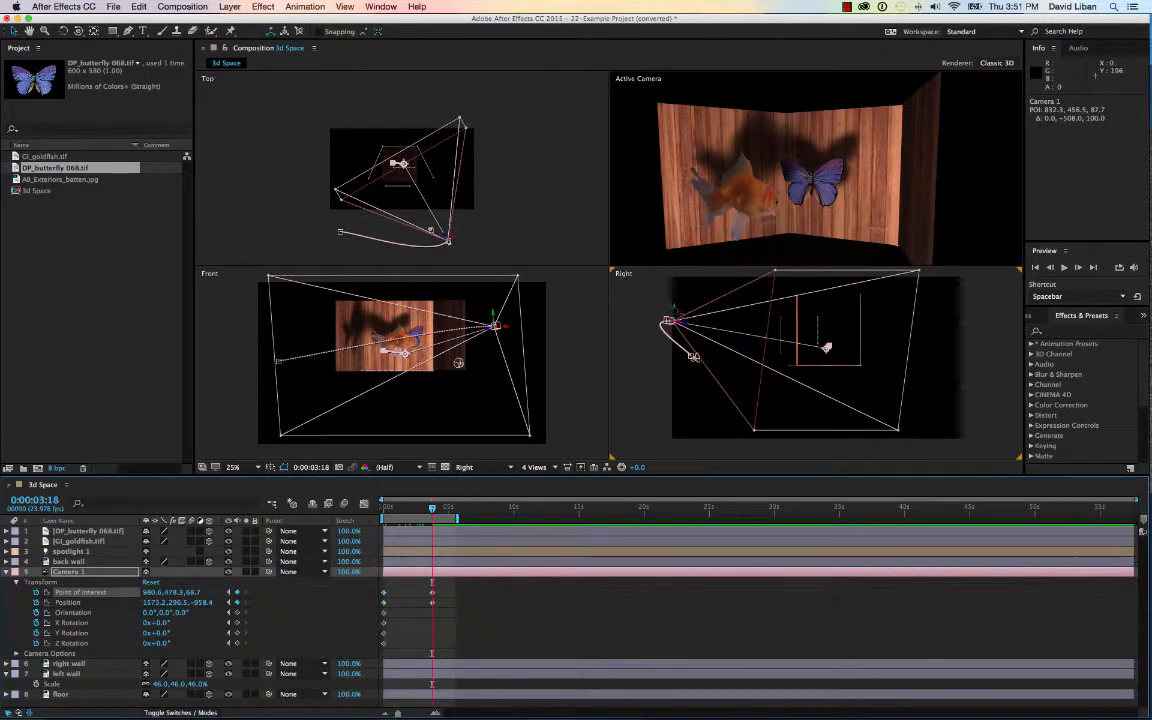
drag(674, 305, 677, 288)
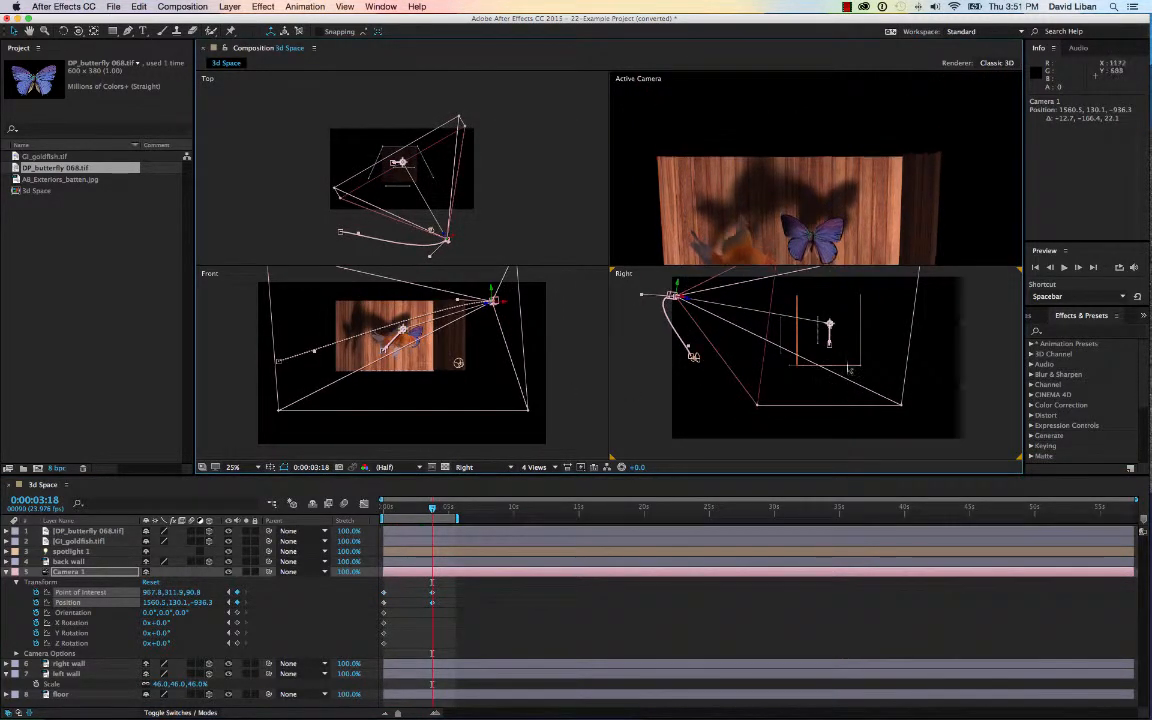
drag(831, 326, 813, 353)
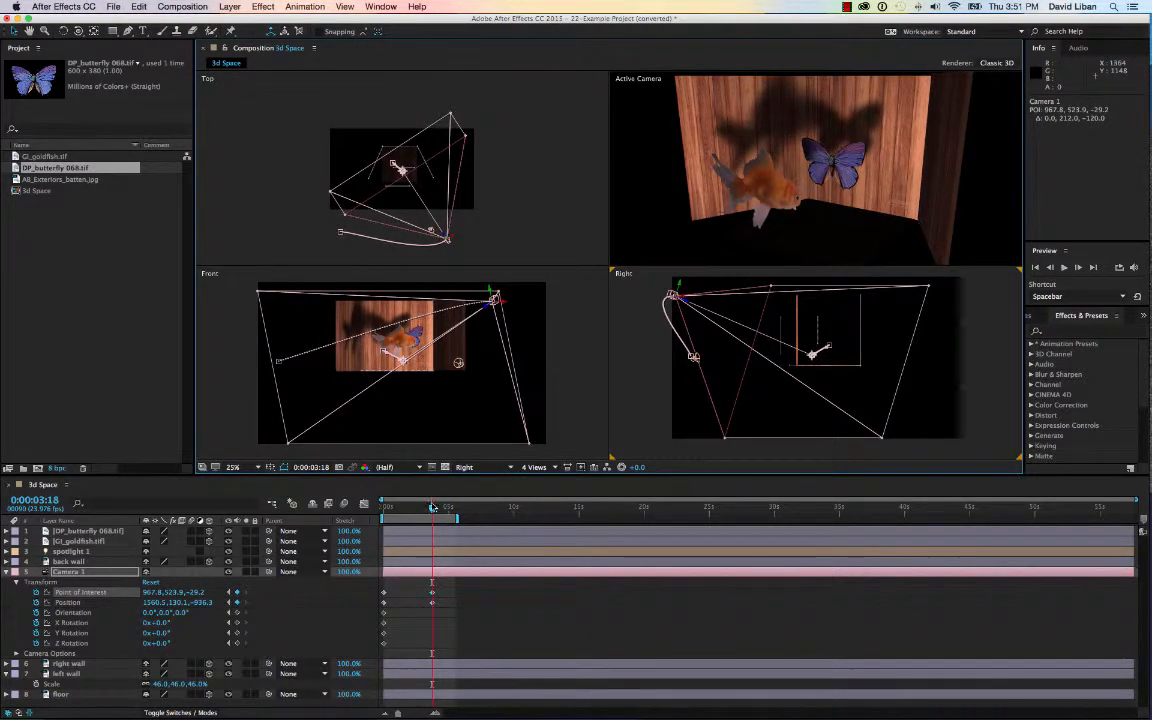
drag(431, 509, 355, 511)
key(space)
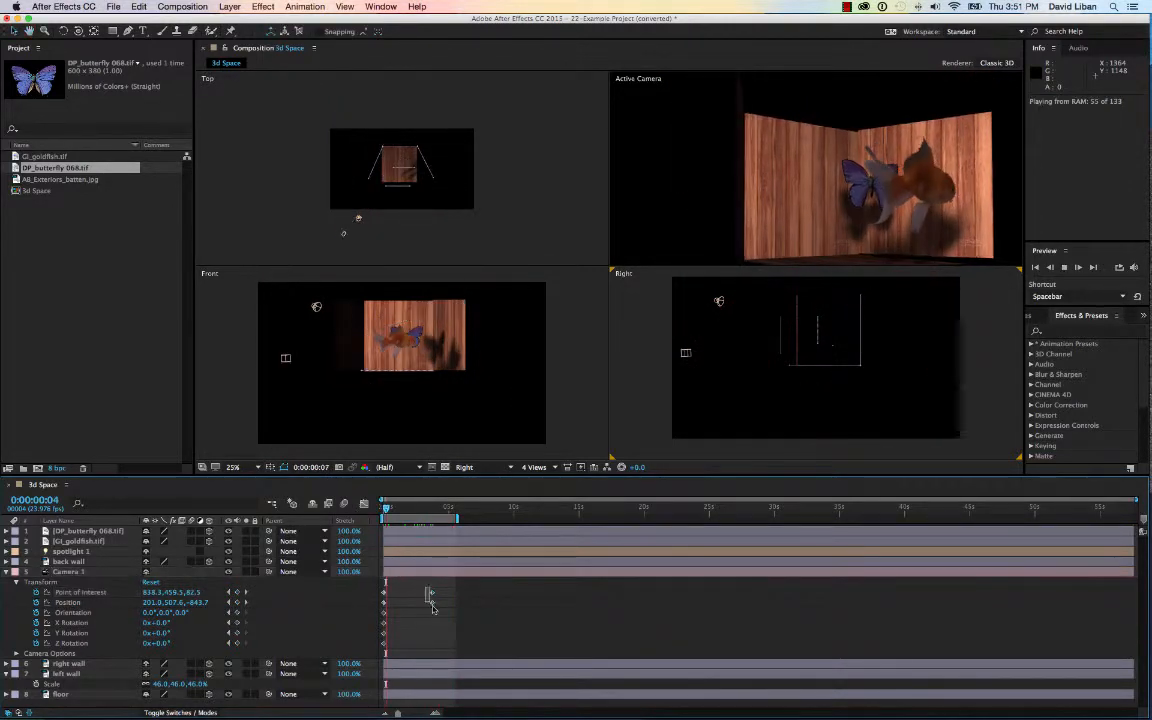
Apply Easy Ease to Camera 1's point of interest and position keyframes at 0:00:03:18
drag(433, 608, 436, 610)
key(space)
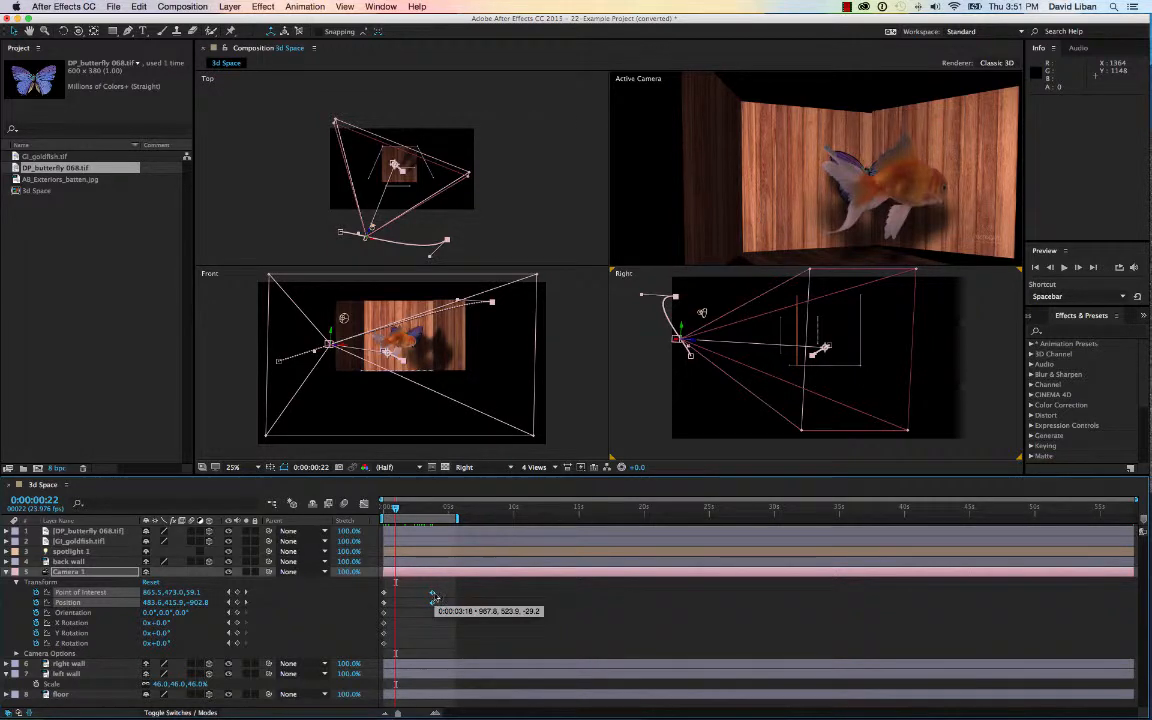
right_click(433, 600)
mouse_move(458, 709)
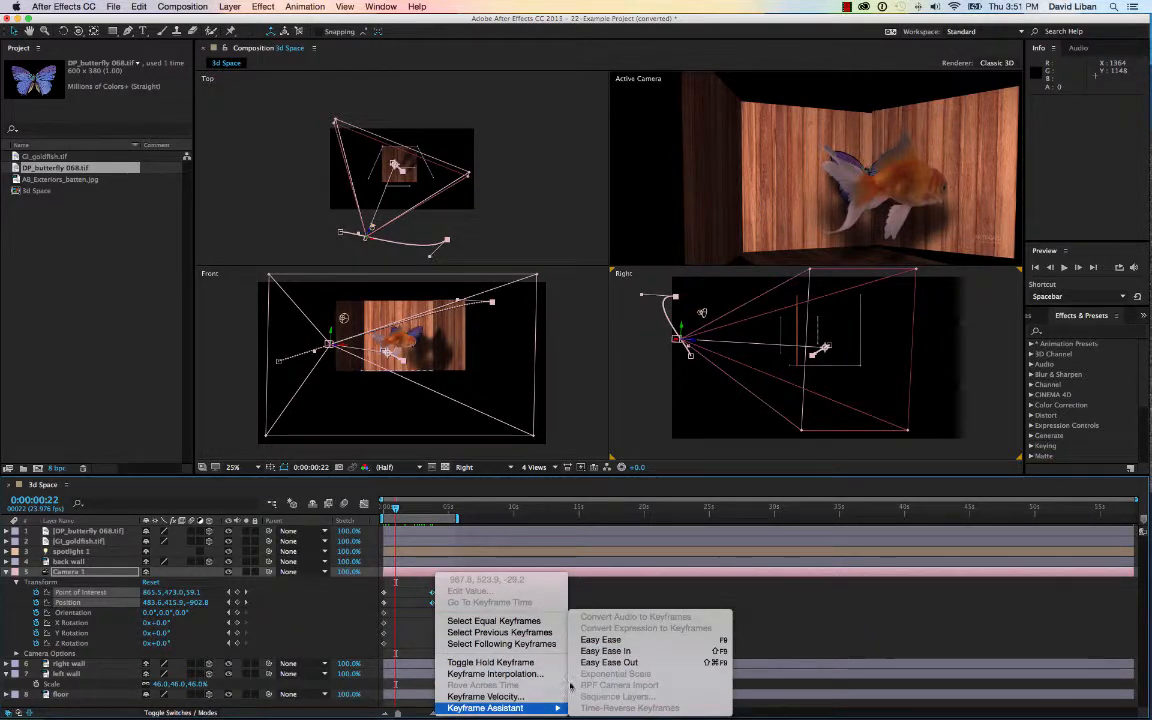
click(601, 639)
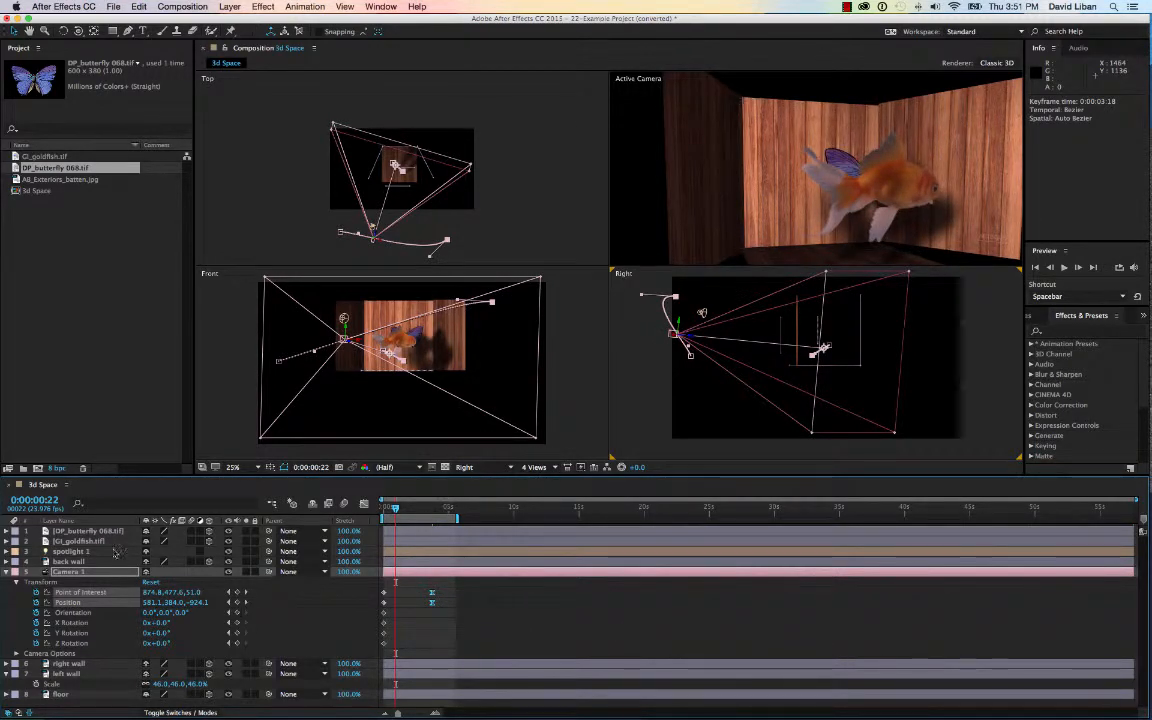
Set the auto-orientation of the butterfly and goldfish layers to Orient Towards Camera
mouse_move(395, 511)
mouse_down()
mouse_move(452, 518)
mouse_move(383, 515)
mouse_up()
click(73, 532)
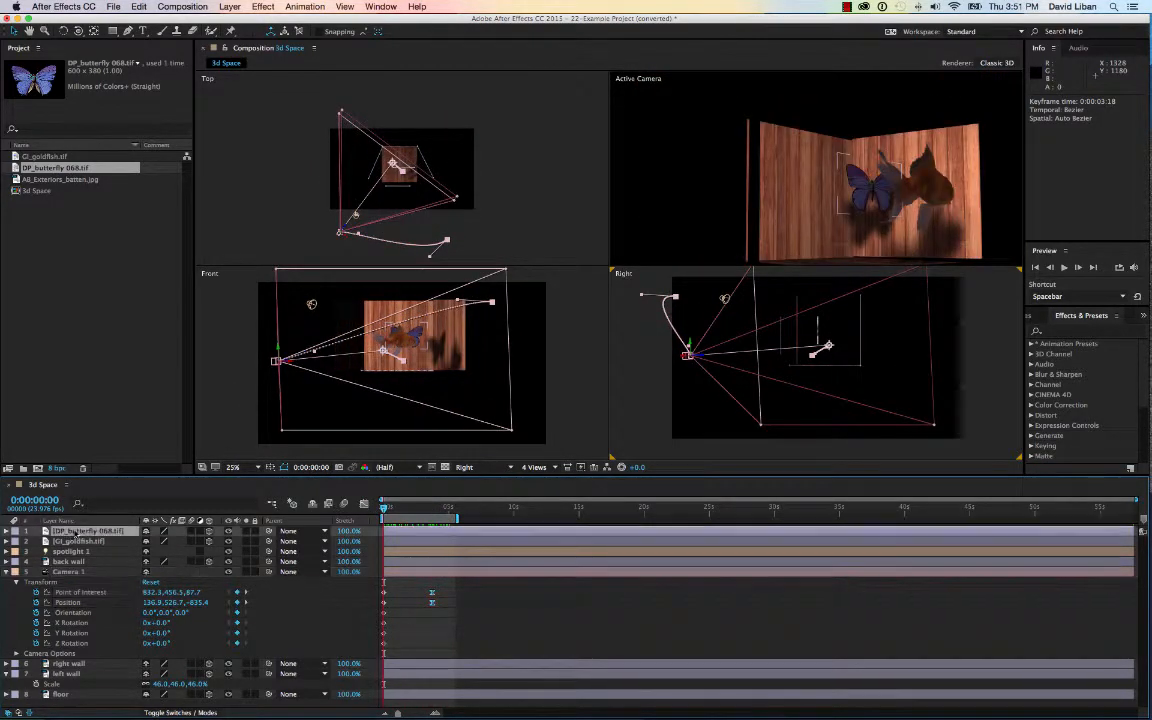
shift+click(75, 542)
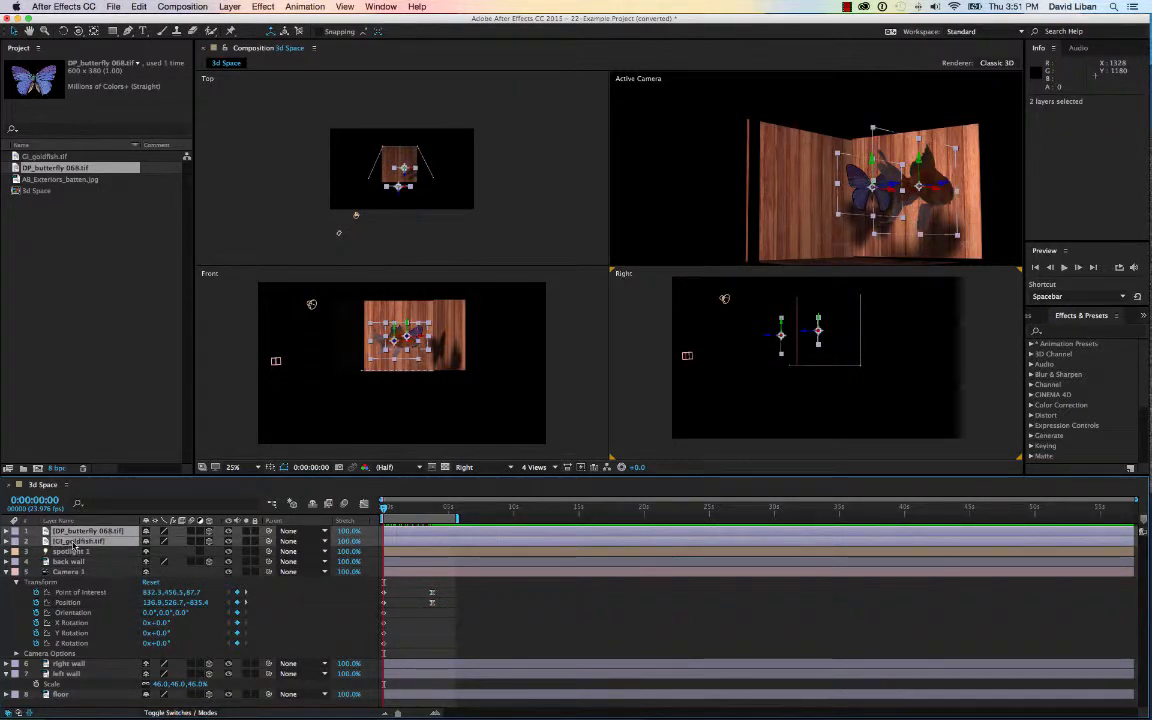
click(274, 6)
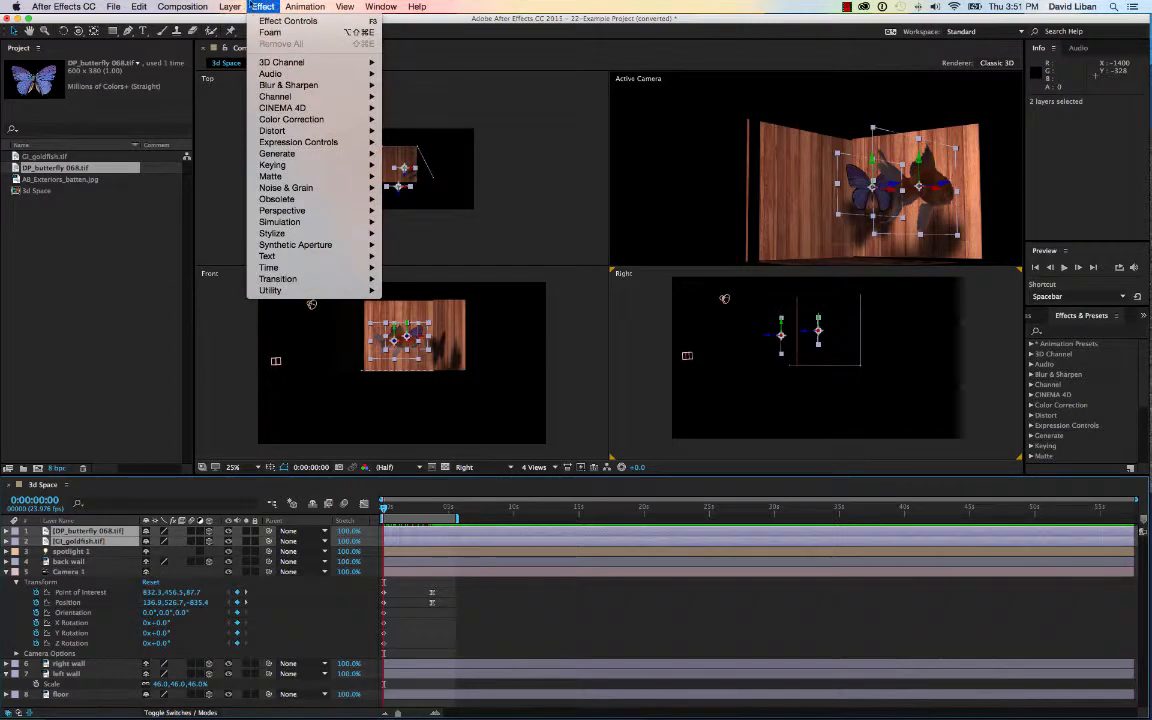
mouse_move(240, 6)
mouse_move(240, 137)
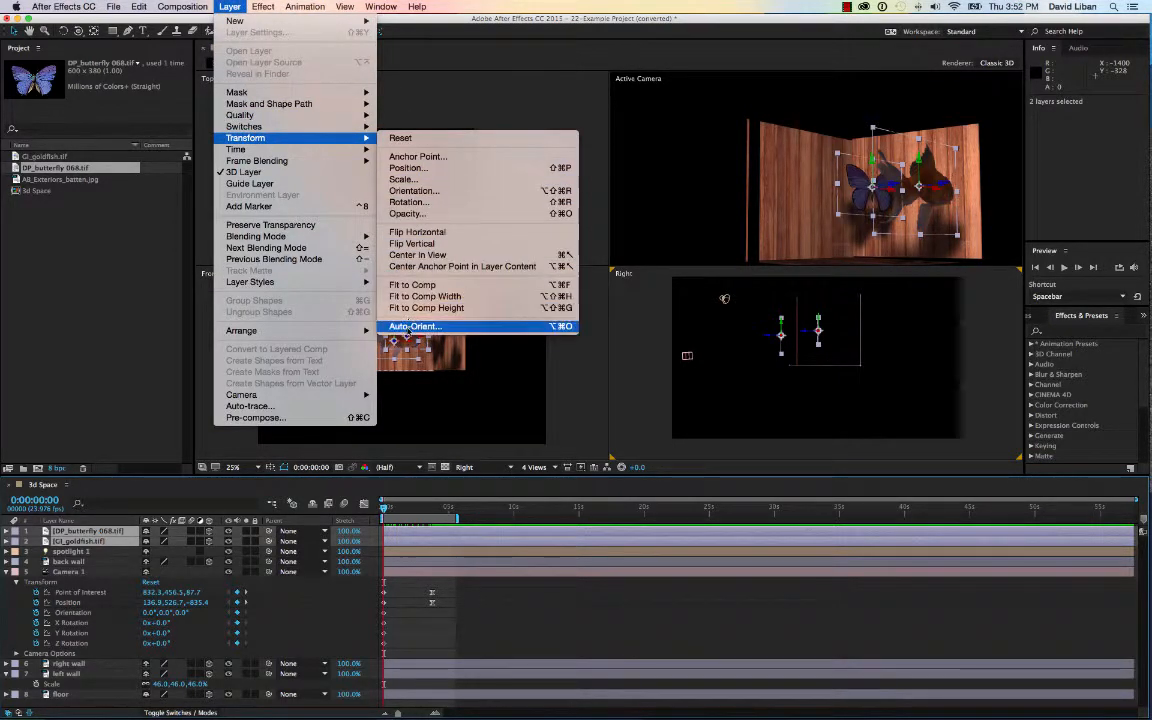
click(410, 326)
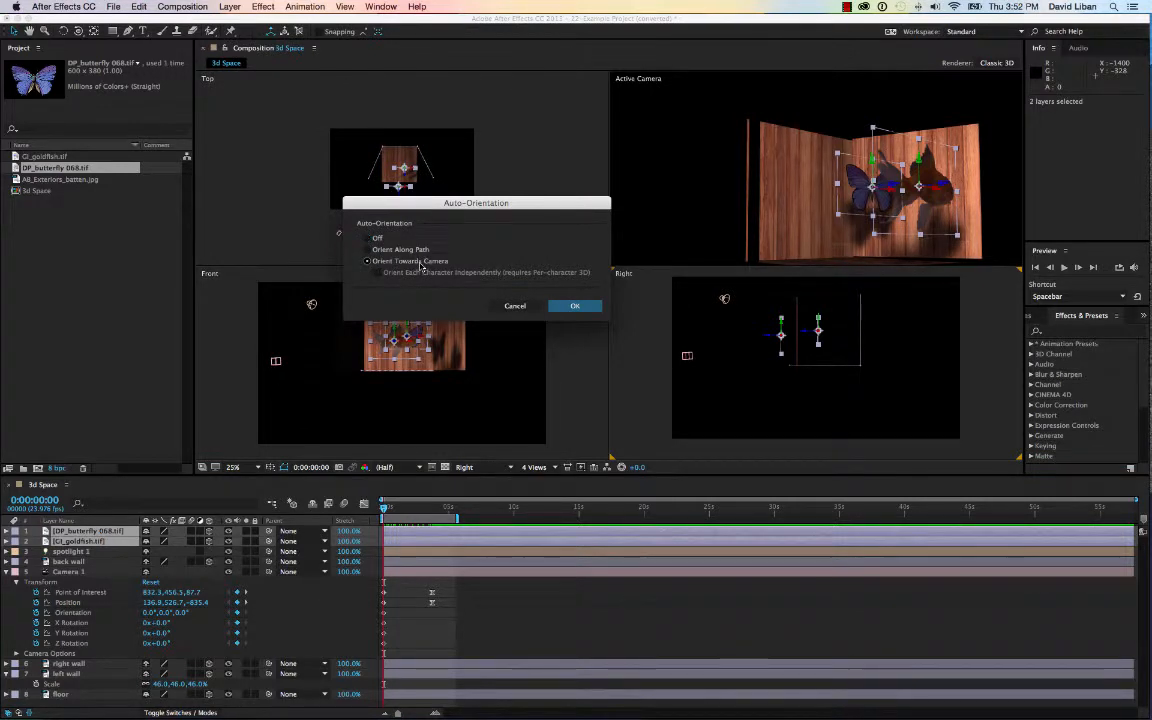
click(574, 305)
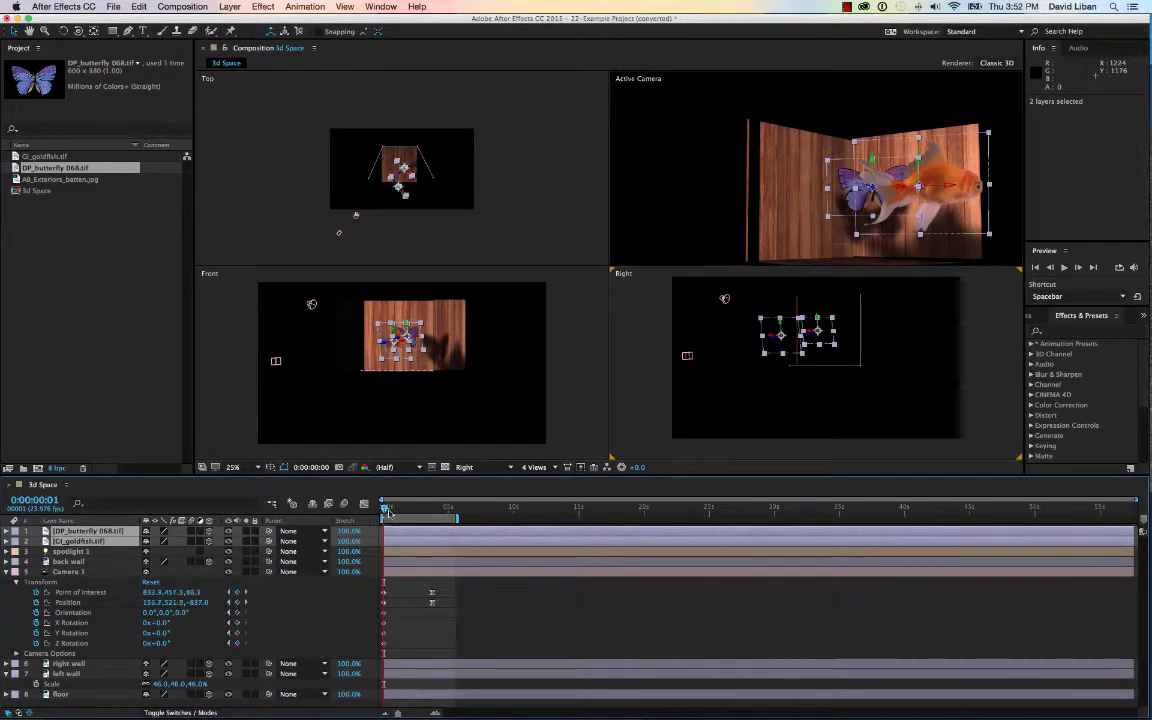
Scrub and preview the composition from the start to check how the butterfly and goldfish turn during the camera move
drag(388, 511, 477, 519)
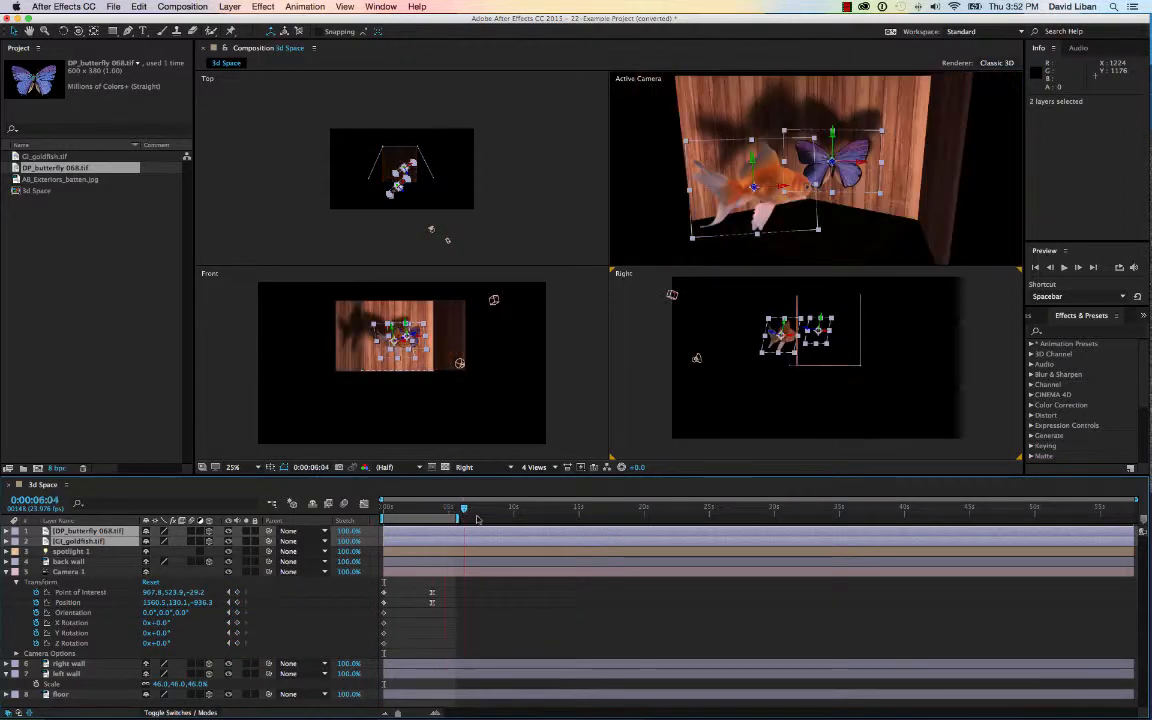
key(space)
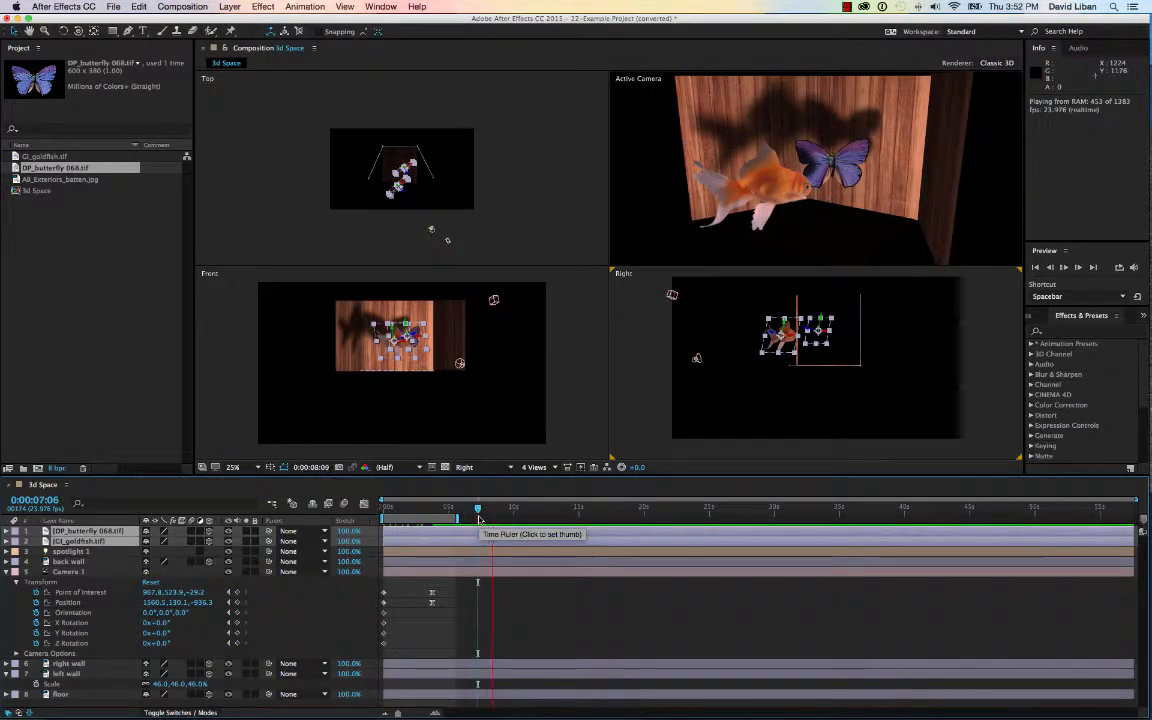
drag(386, 508, 352, 505)
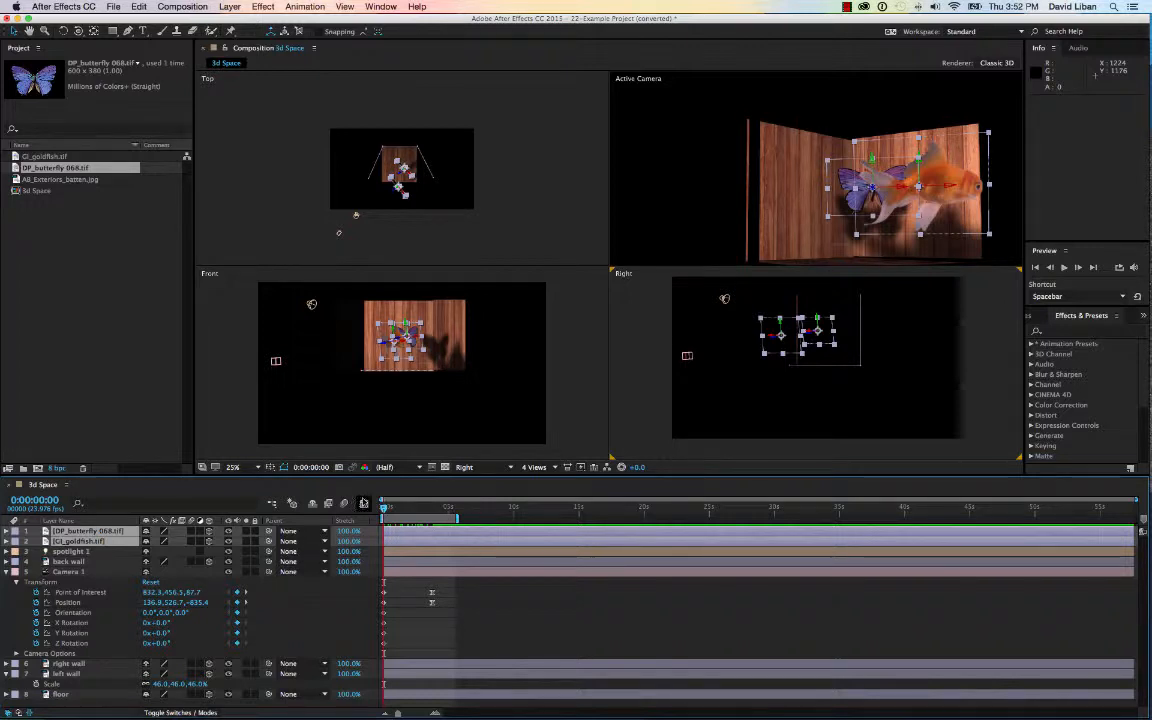
key(space)
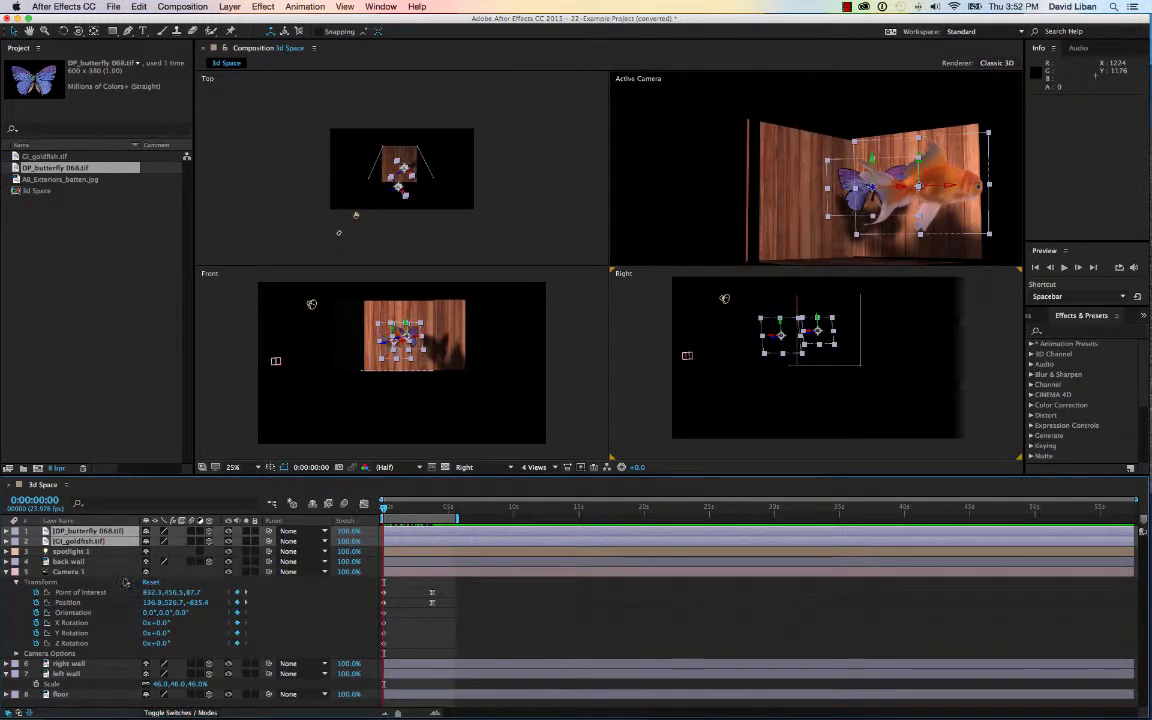
Turn off spotlight 1, orbit Camera 1 at the first frame to about 1171, 446, -1020, and preview the move
click(229, 552)
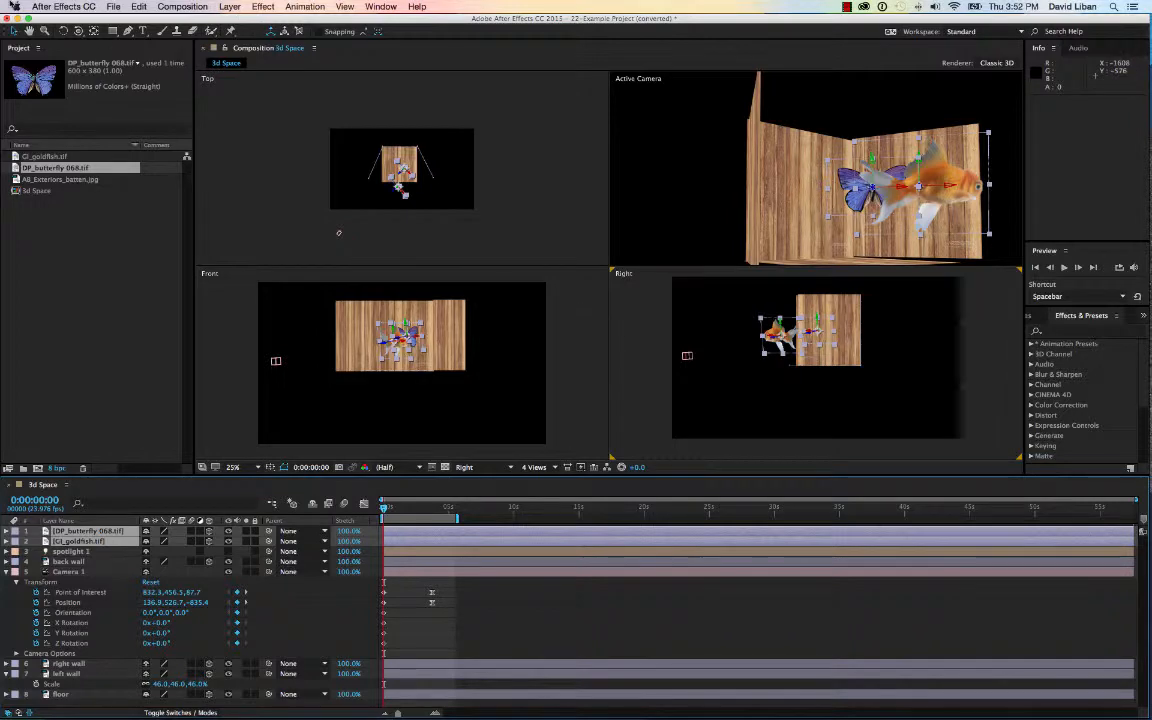
click(78, 31)
drag(645, 213, 778, 234)
key(space)
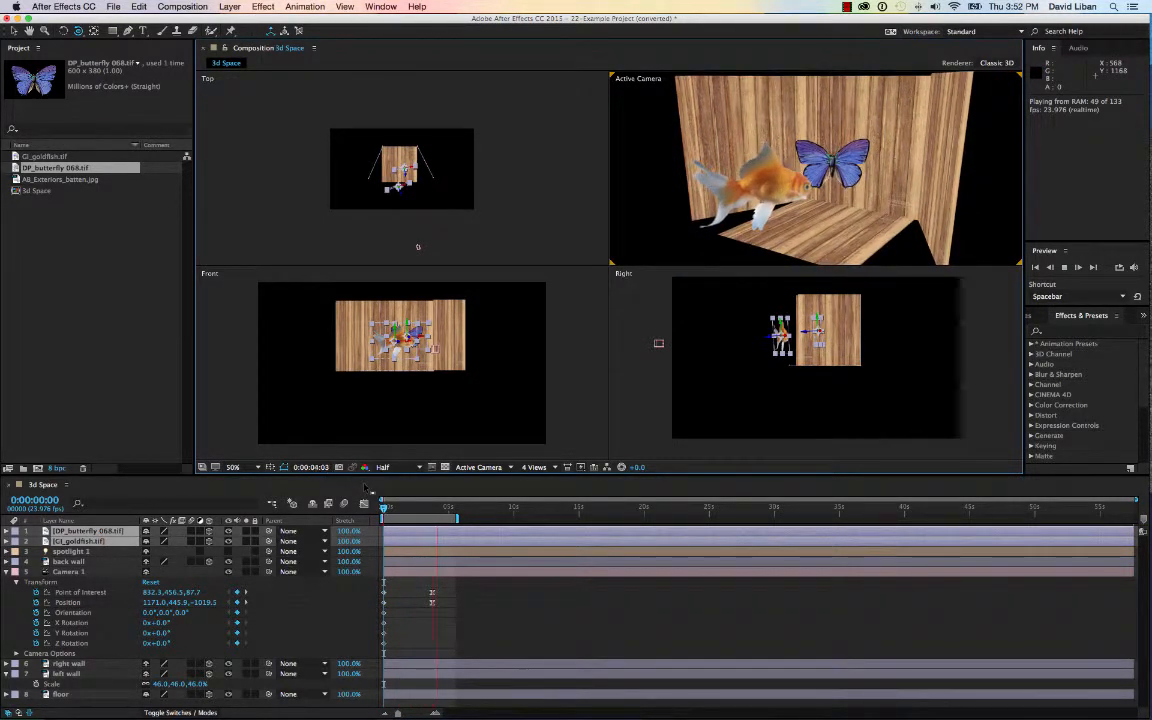
key(space)
Add a shadow-casting spot light in near-white F9F9F9 with 115% intensity, 82° cone angle, 34% feather and 78% shadow darkness
click(230, 7)
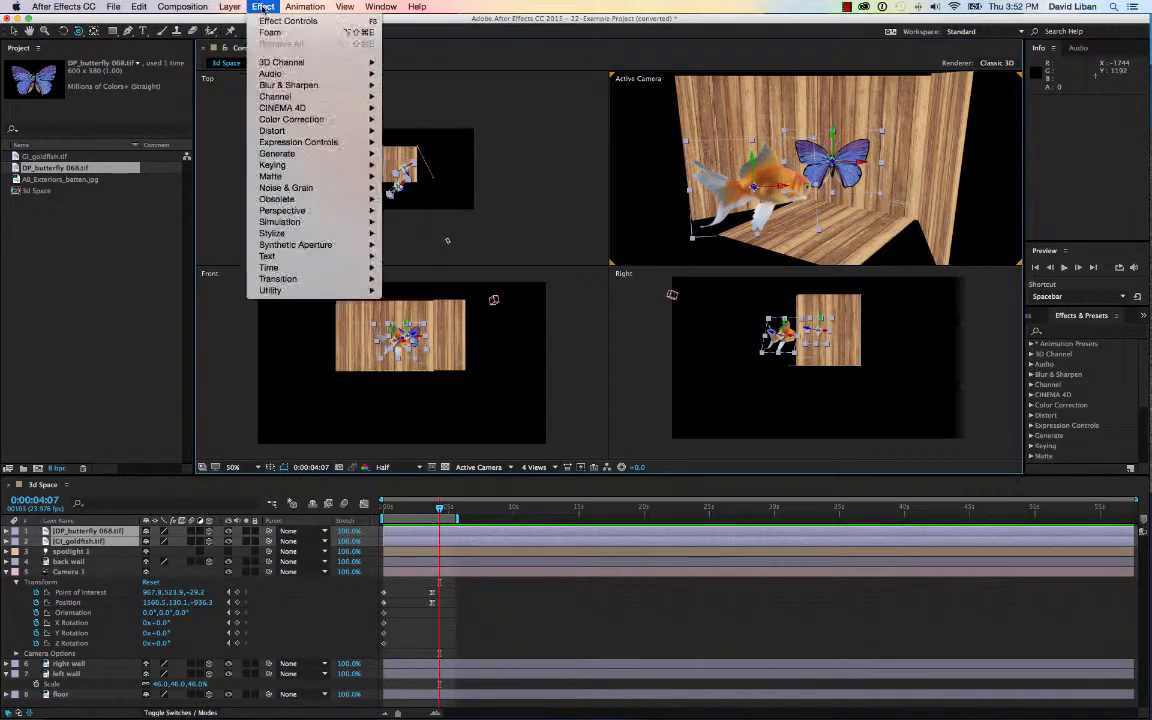
mouse_move(233, 21)
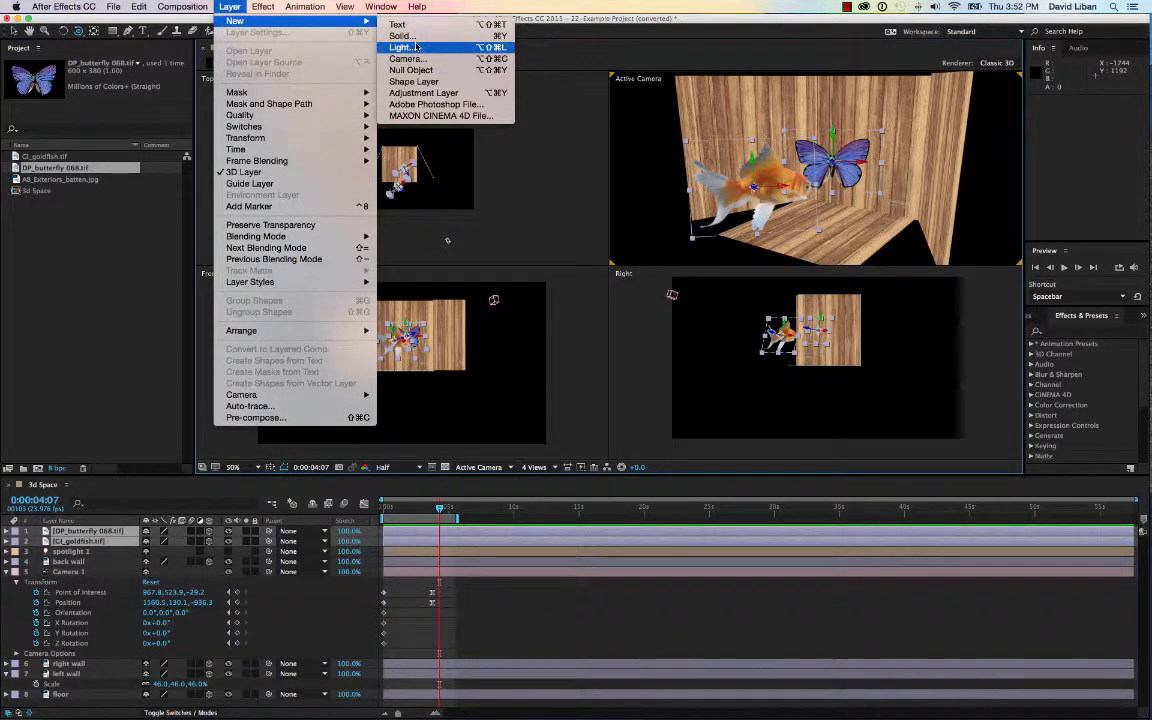
click(417, 47)
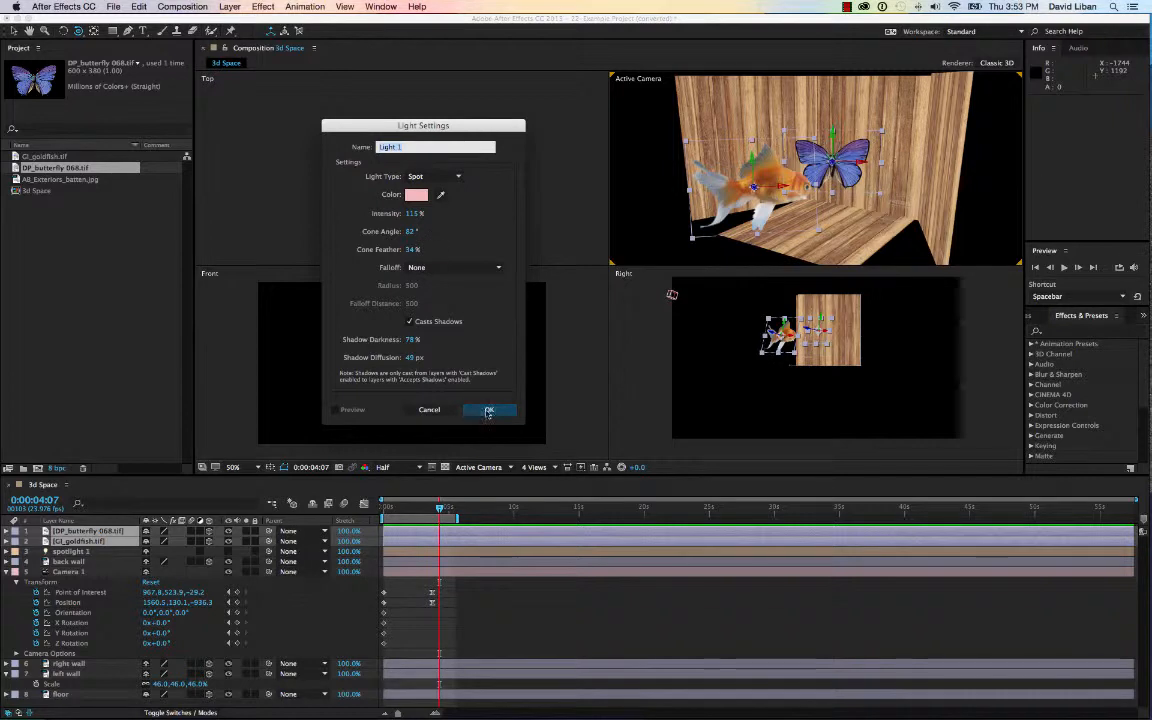
click(416, 194)
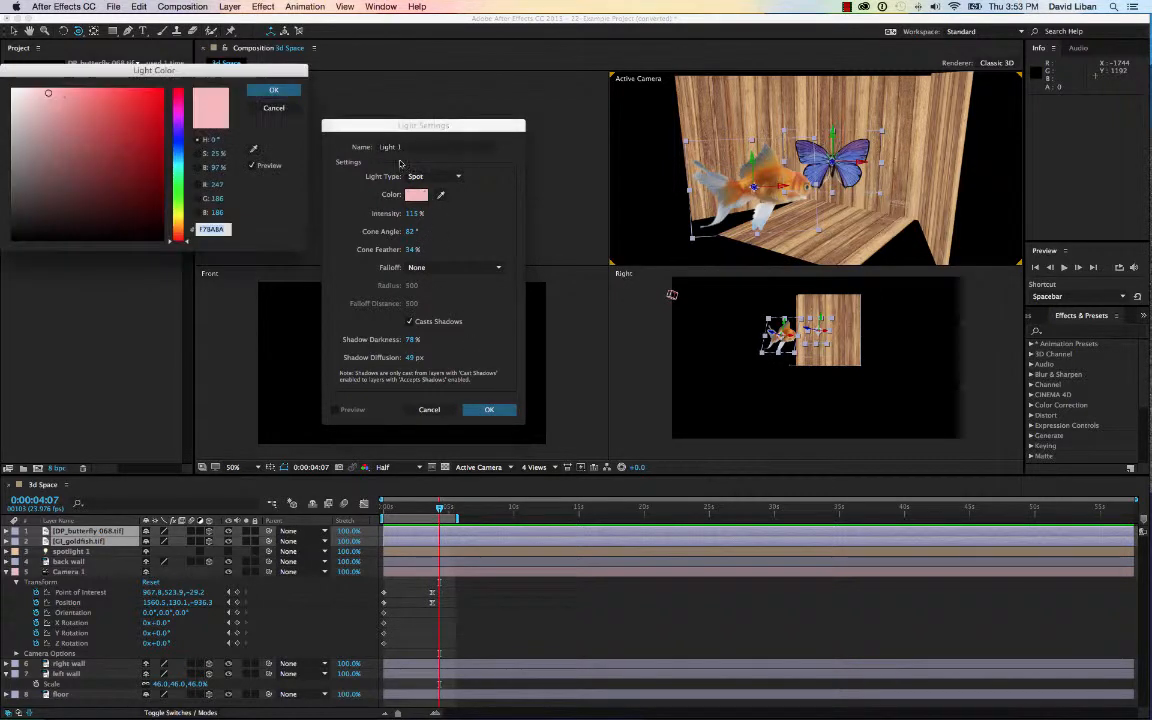
click(13, 91)
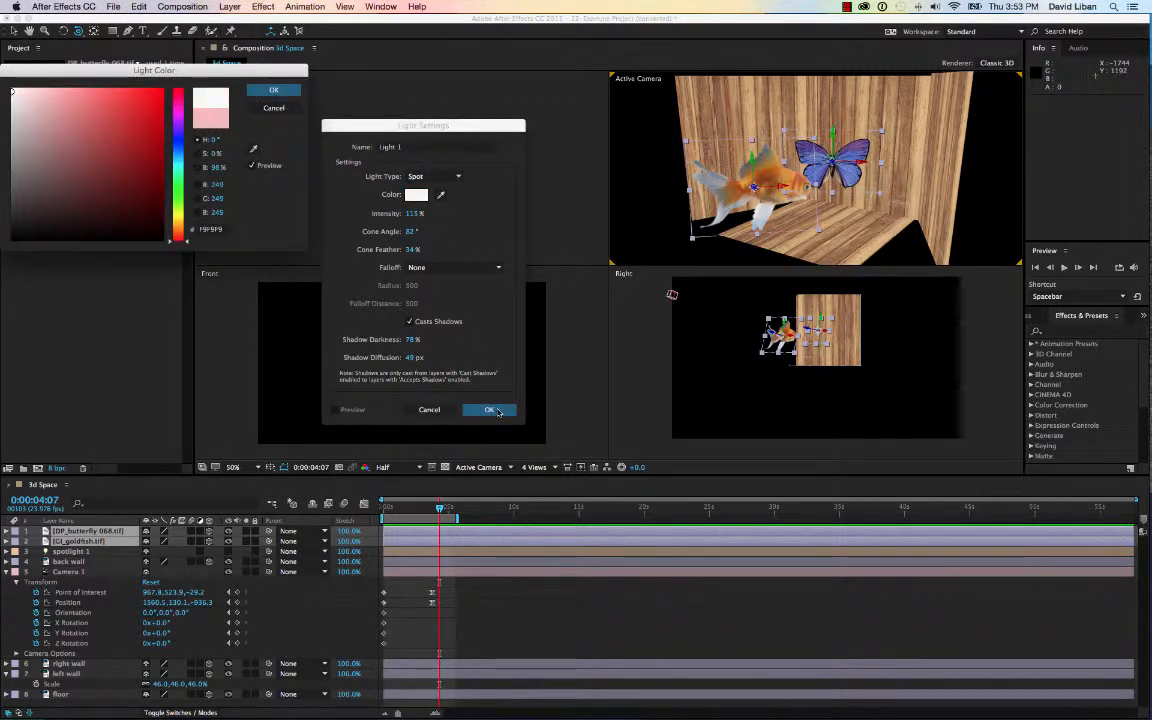
click(273, 90)
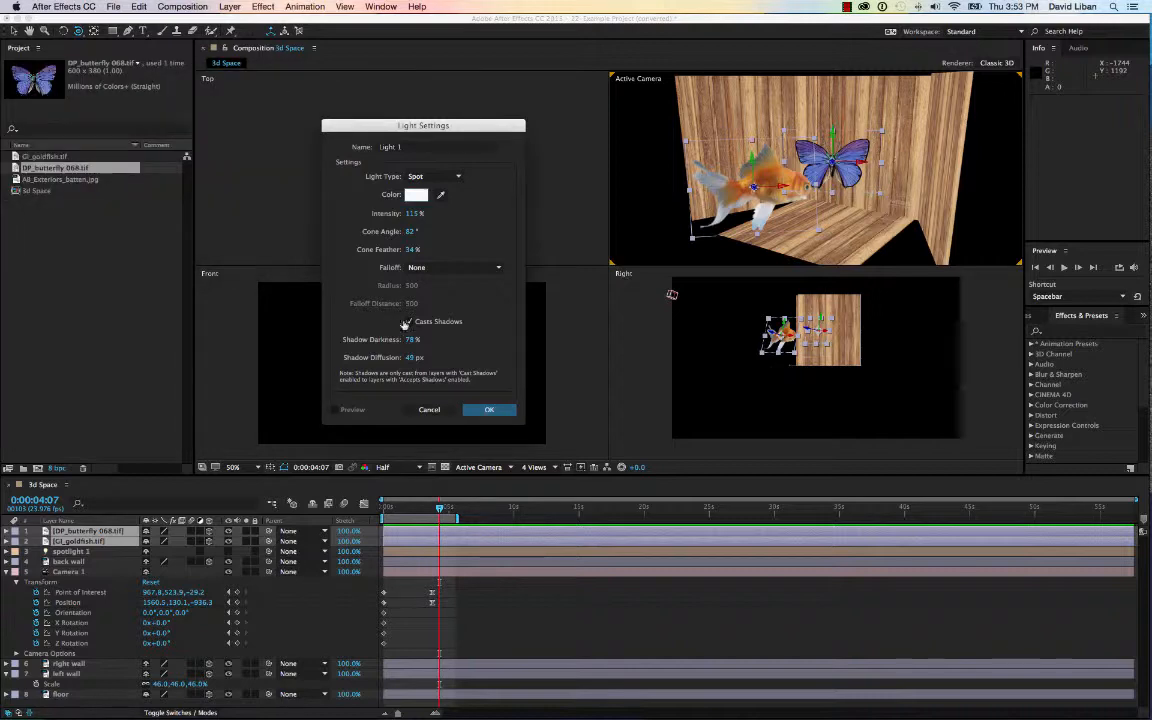
click(489, 410)
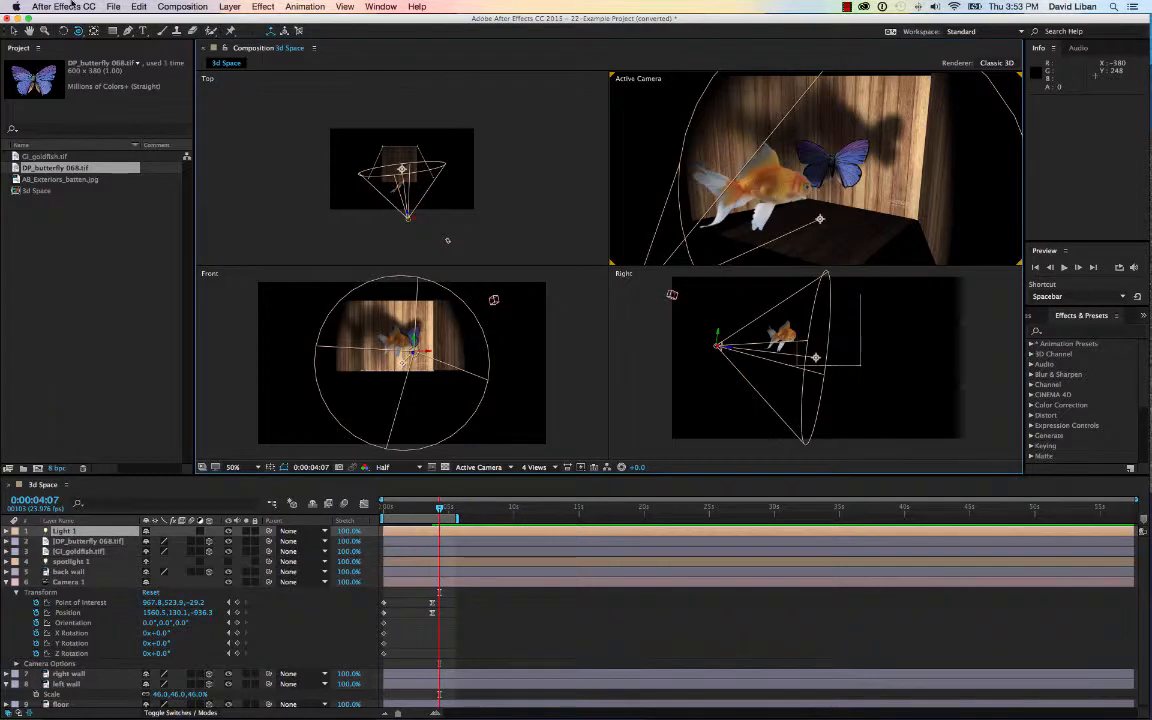
Browse in Adobe Bridge to the Movies folder under SOURCES and import AB_NatureAbstracts_loop.mov into the After Effects project
click(113, 7)
click(150, 55)
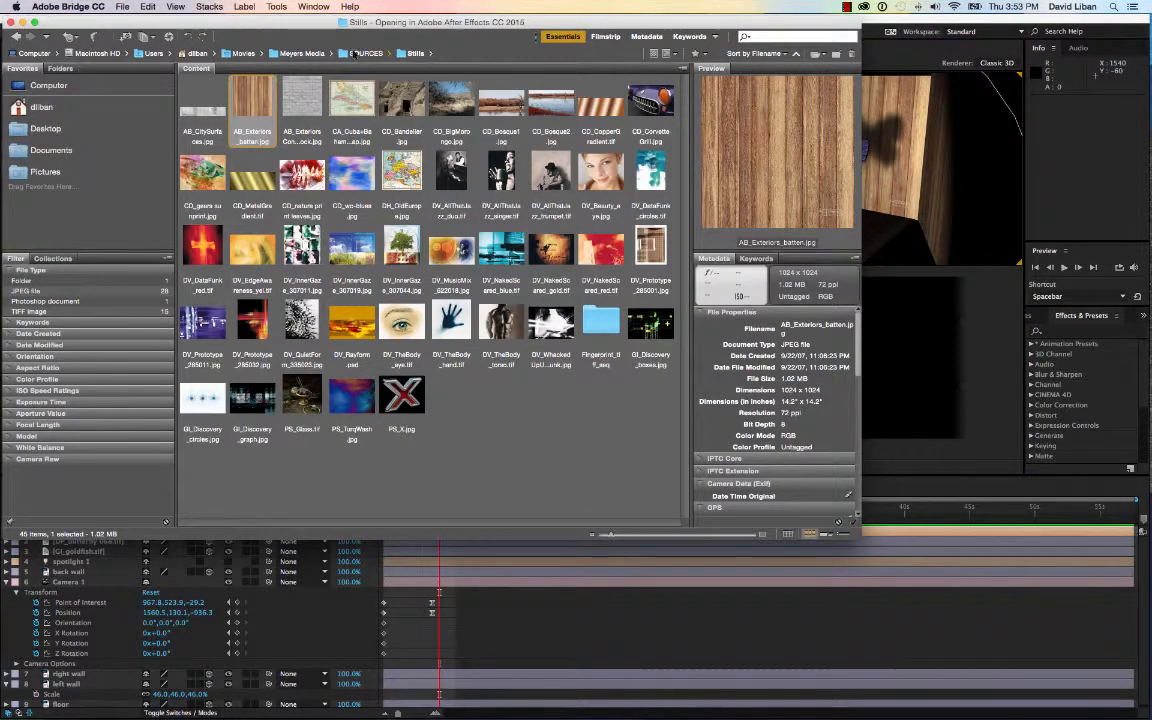
click(354, 53)
double_click(298, 100)
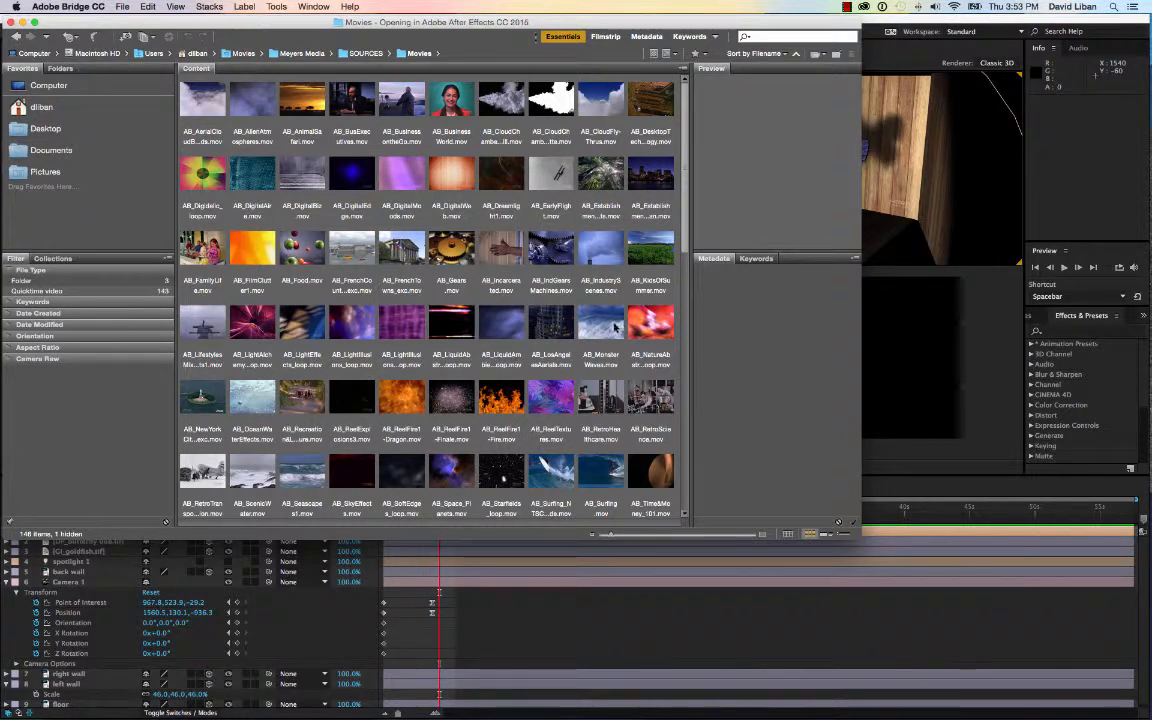
click(650, 328)
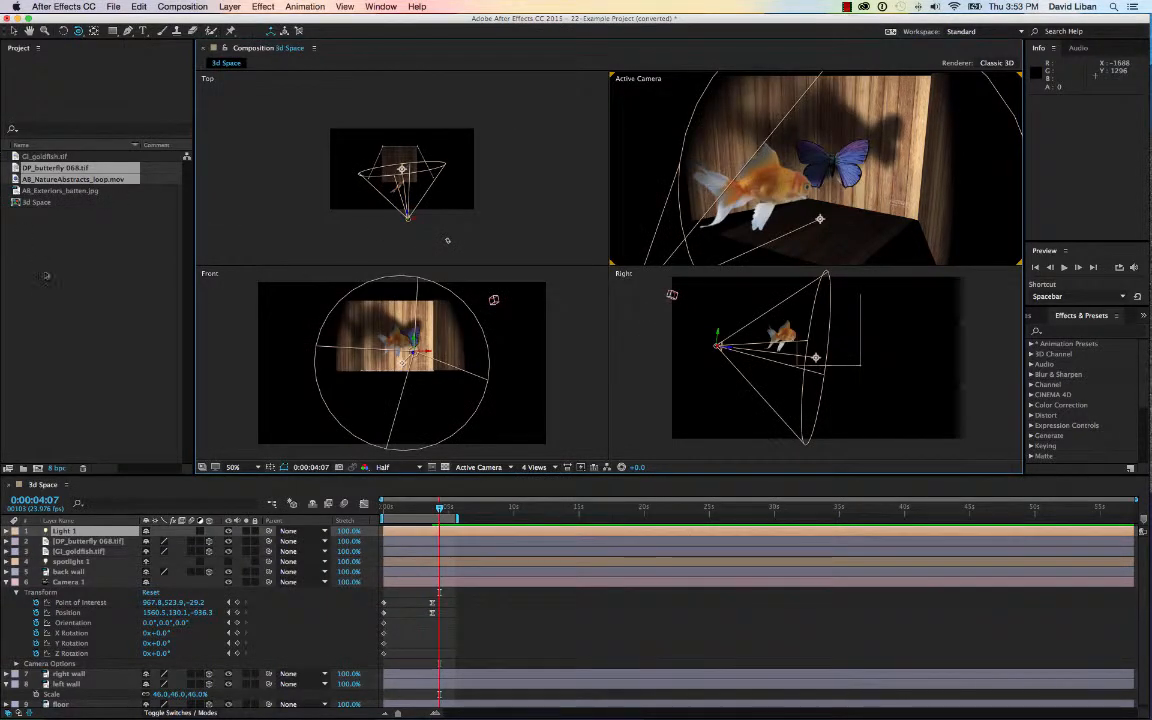
Add AB_NatureAbstracts_loop.mov to the 3d Space composition and make it a 3D layer
click(15, 180)
drag(15, 180, 818, 215)
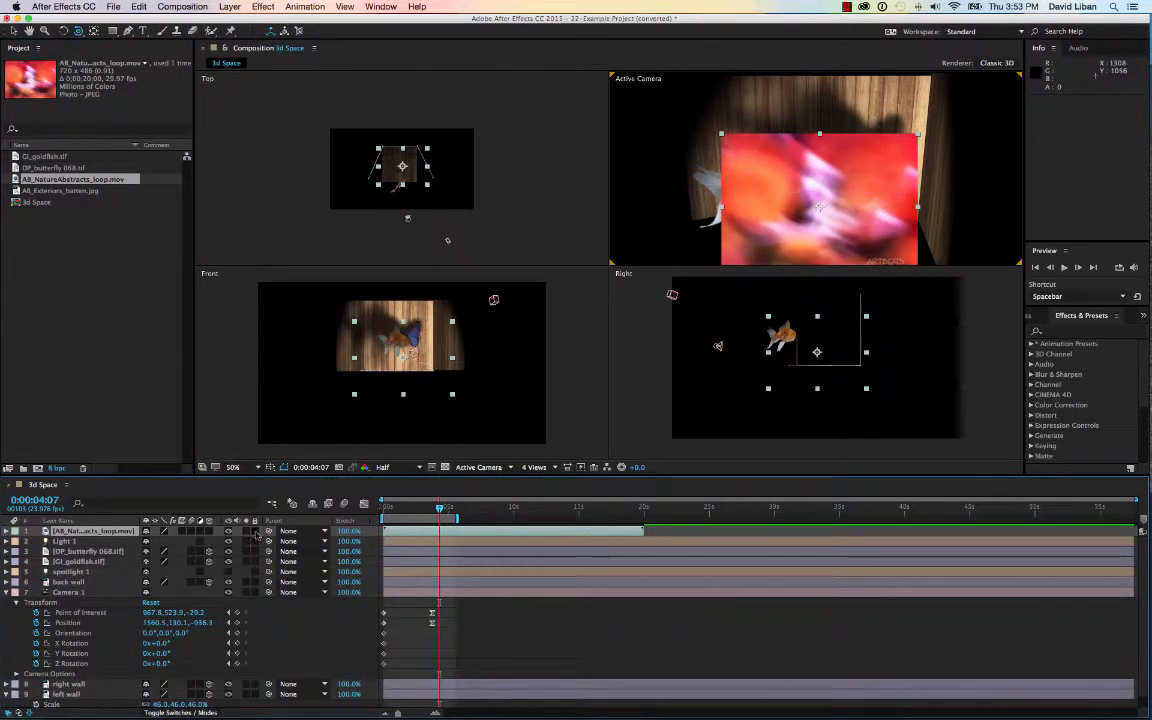
click(209, 531)
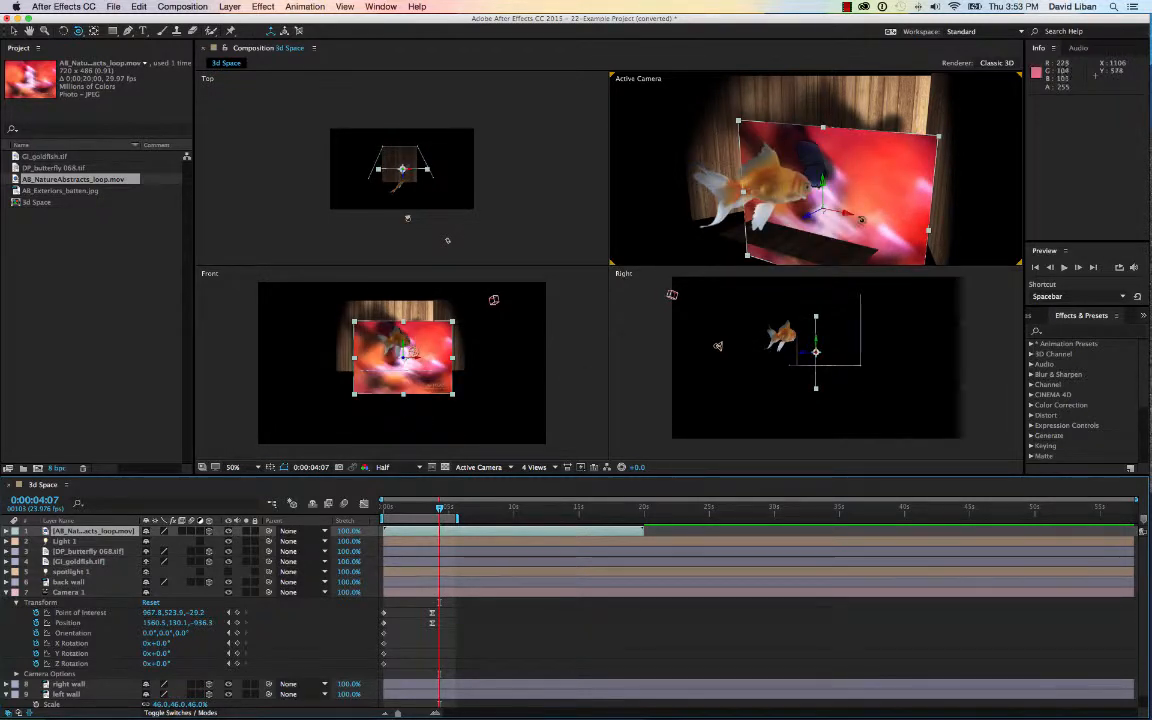
Move the movie layer together with spotlight 1 forward in Z, bringing the spotlight's point of interest to about 1001, 337, -414
key(v)
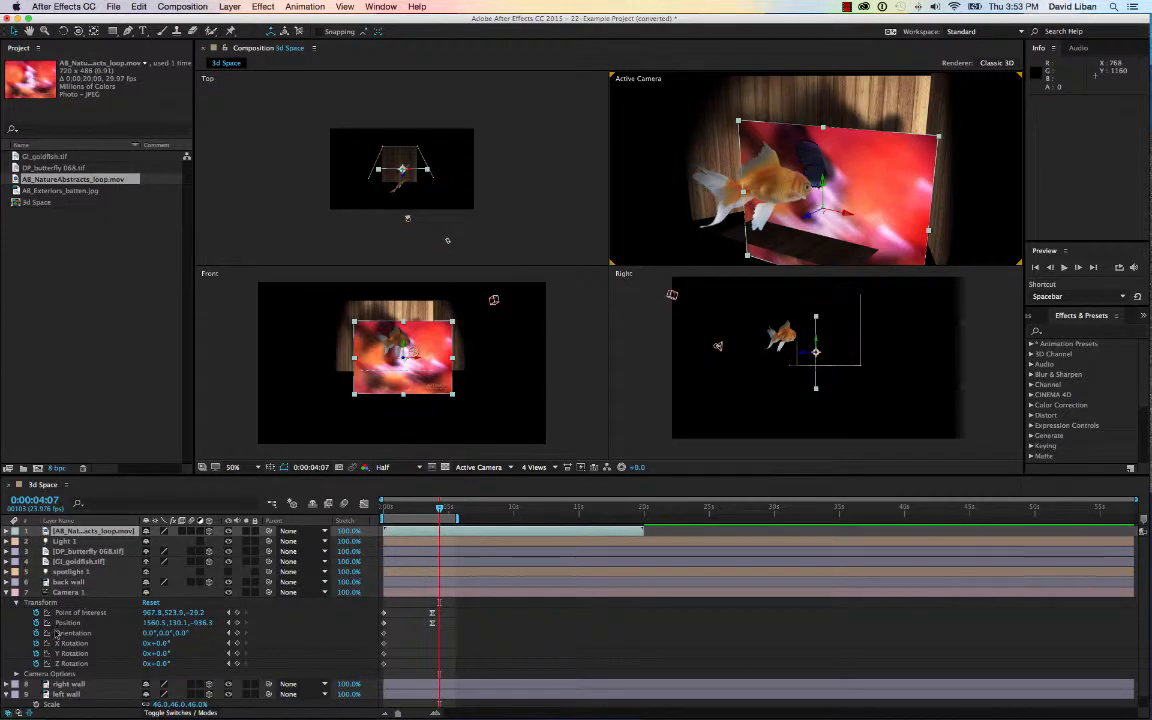
super+click(69, 573)
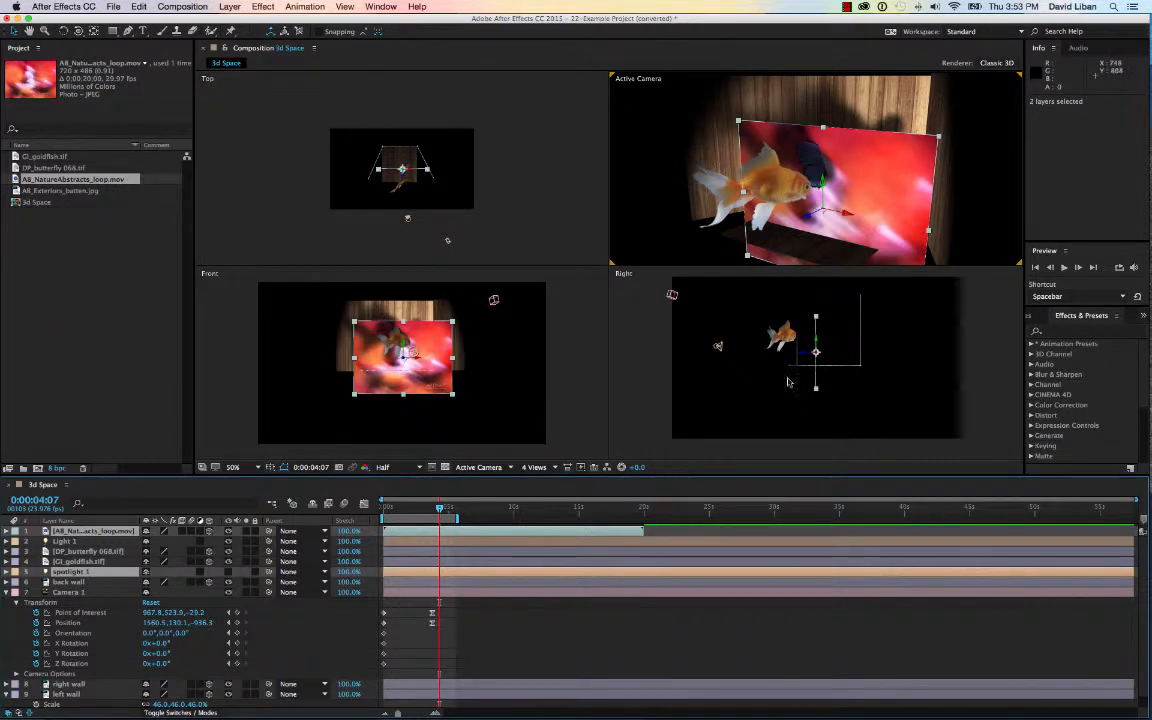
scroll(830, 233, down, 2)
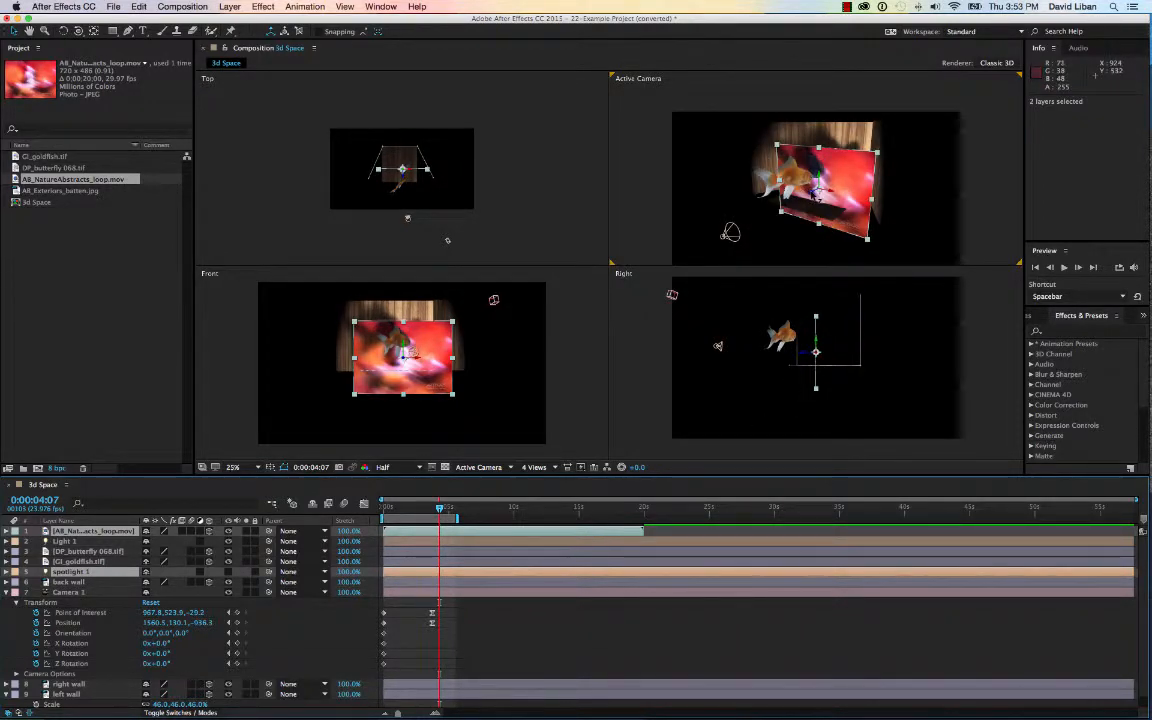
drag(811, 192, 755, 234)
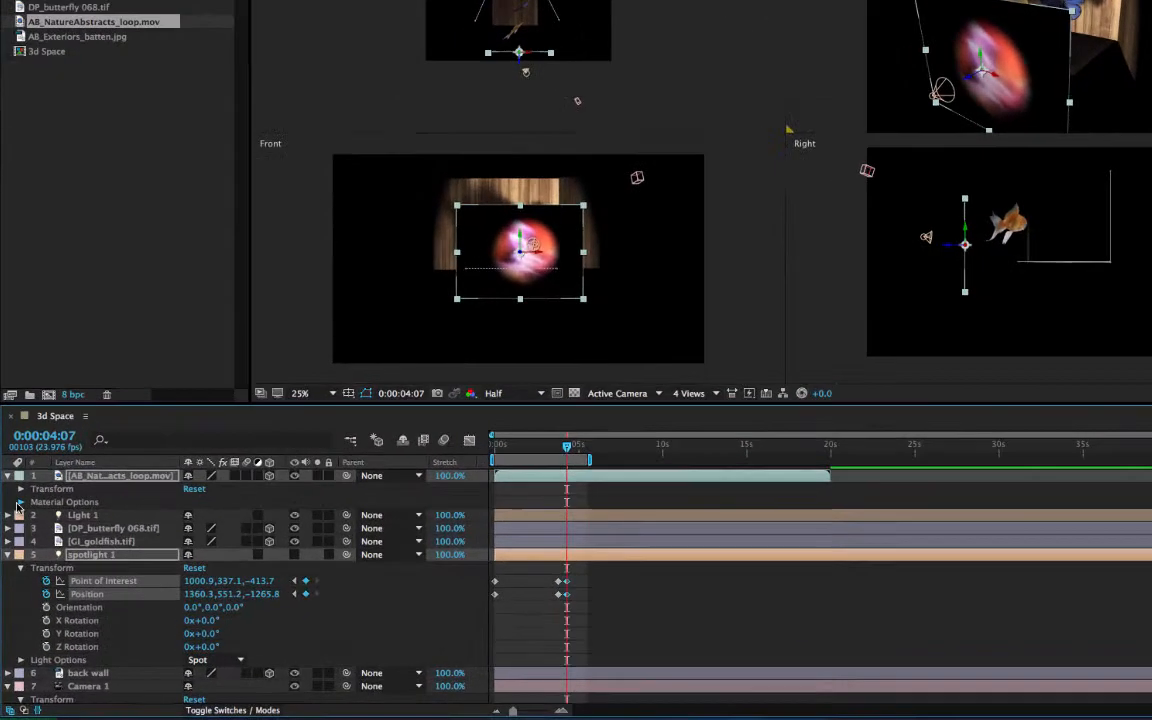
Set the movie layer's Casts Shadows option to Only and shift the layer to about 968, 504, -283
click(20, 503)
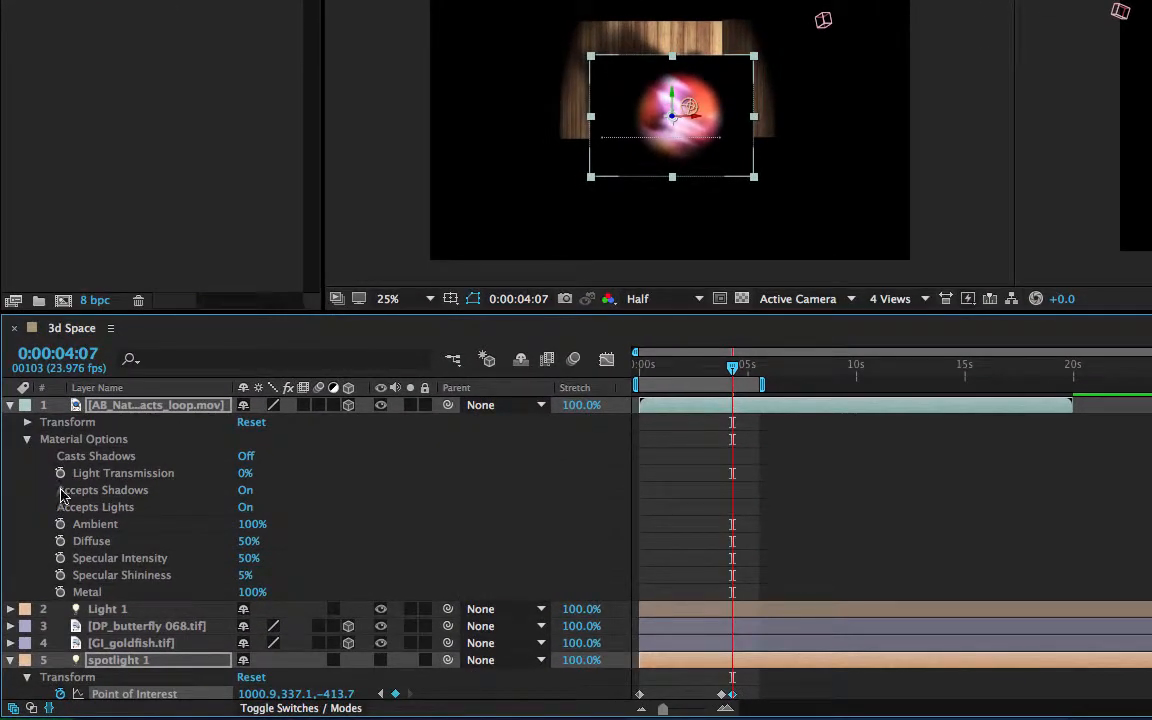
click(246, 456)
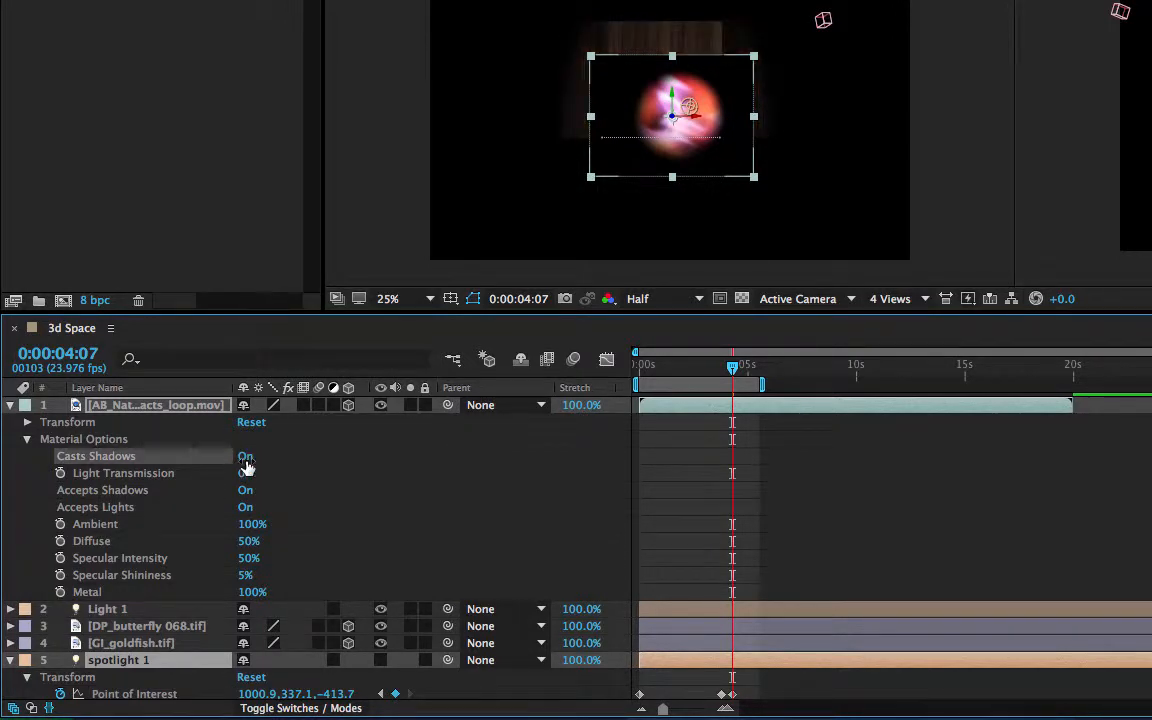
click(246, 456)
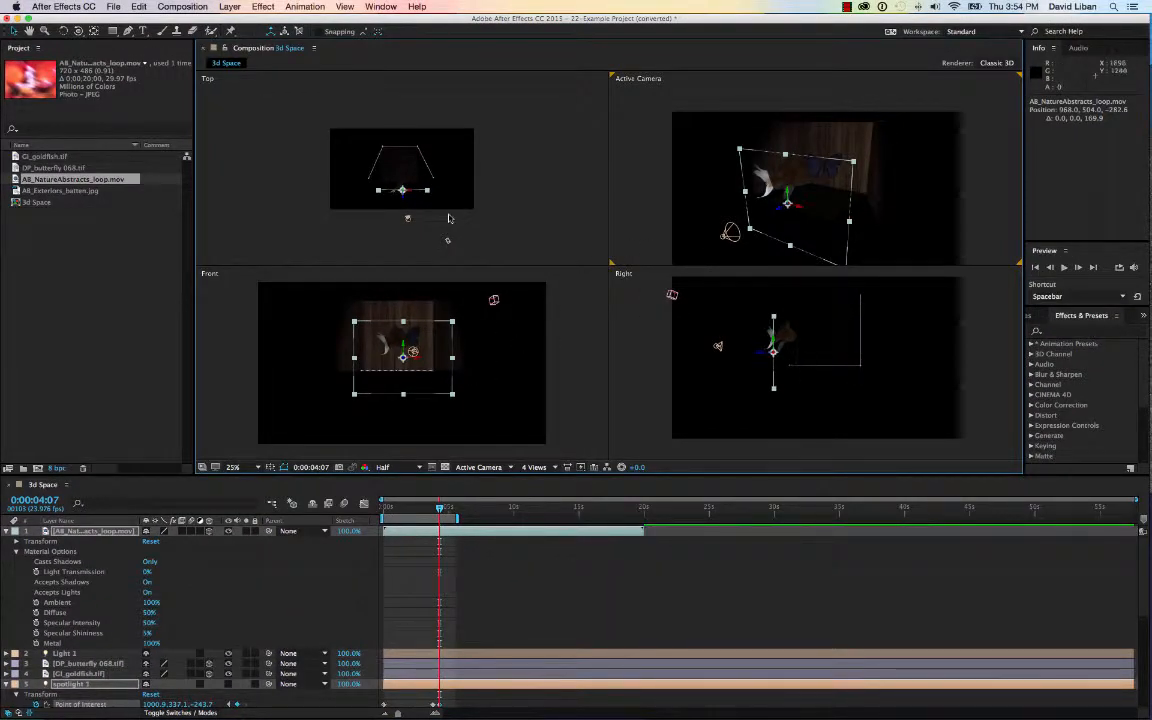
Orbit Camera 1 to about 1797, -120, -305 and move the movie layer and spotlight 1 back in Z, the movie to about 968, 504, -546
click(78, 32)
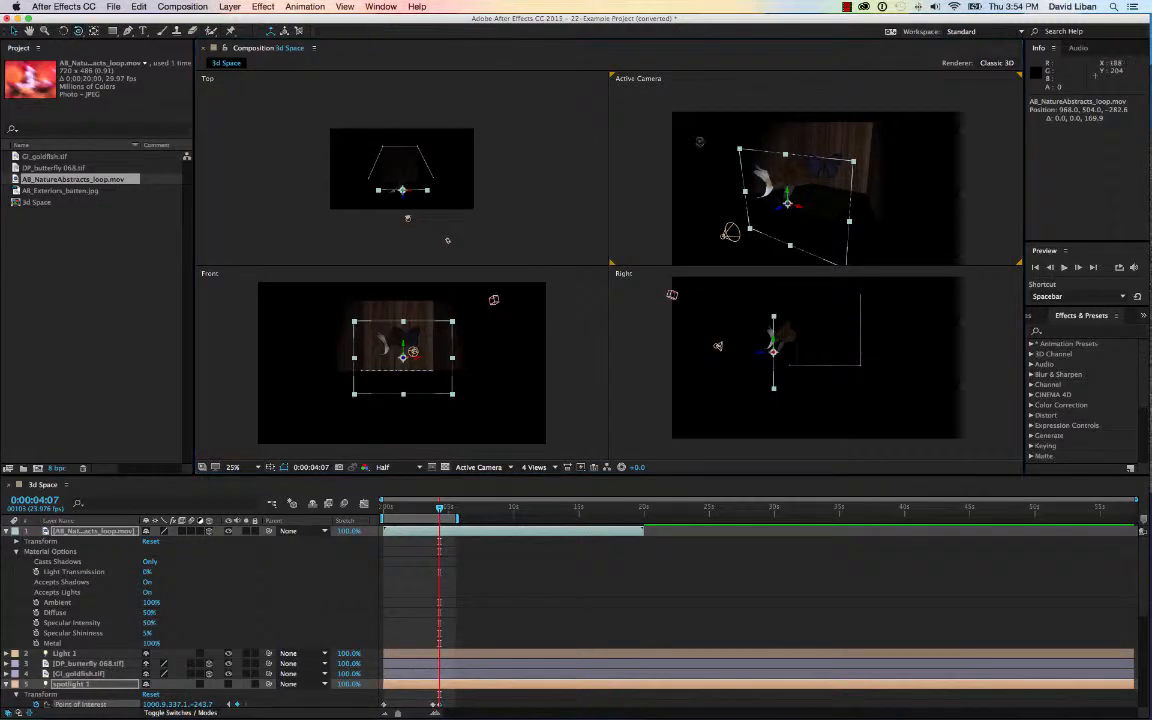
mouse_move(837, 218)
mouse_down()
mouse_move(832, 226)
mouse_move(848, 207)
mouse_move(855, 225)
mouse_move(808, 231)
mouse_up()
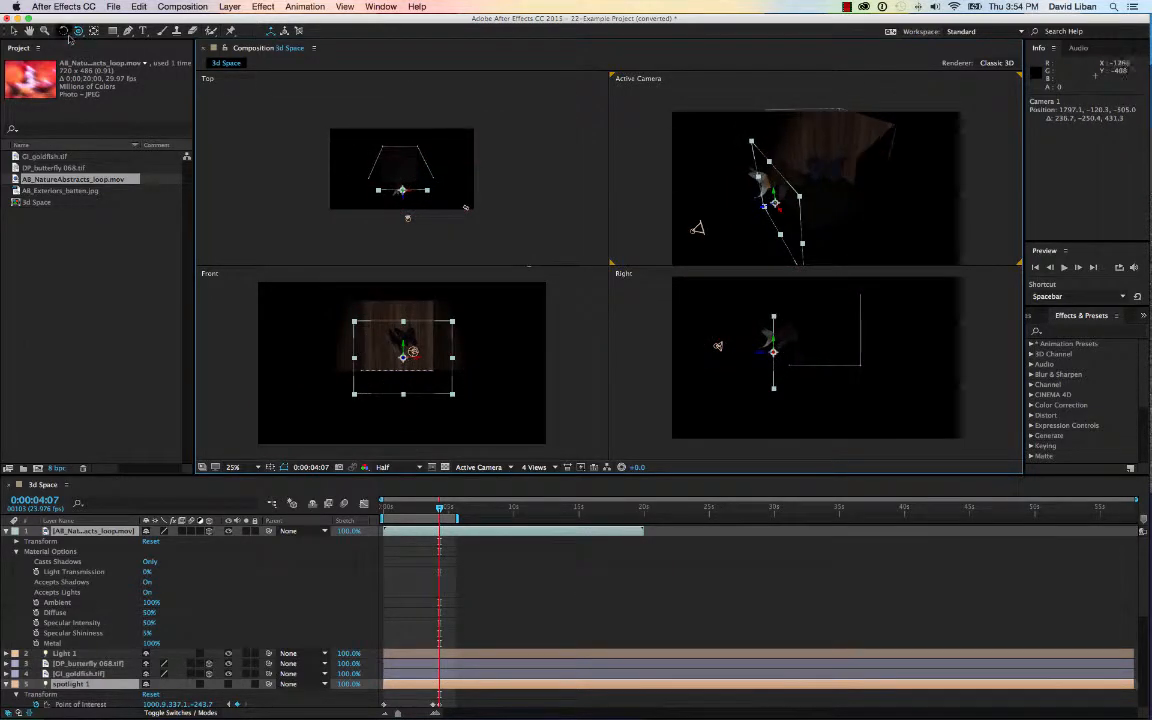
click(15, 33)
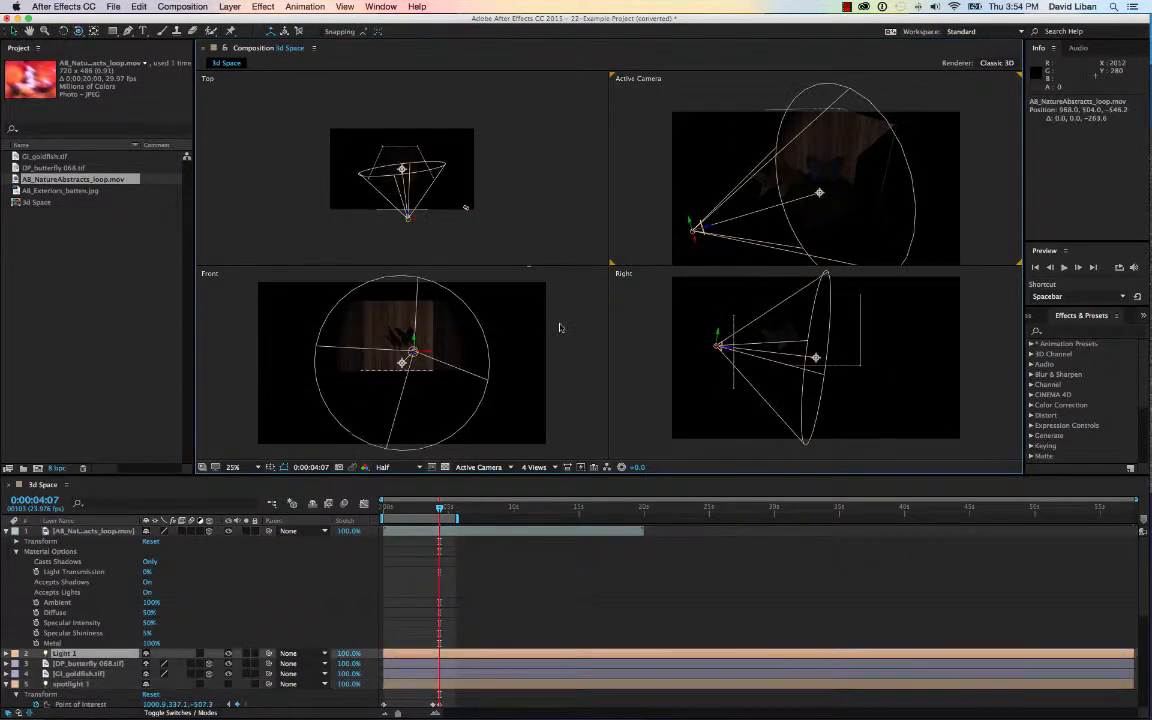
Set the AB_NatureAbstracts_loop.mov layer's Casts Shadows option to Only and its Light Transmission to 100%
click(80, 531)
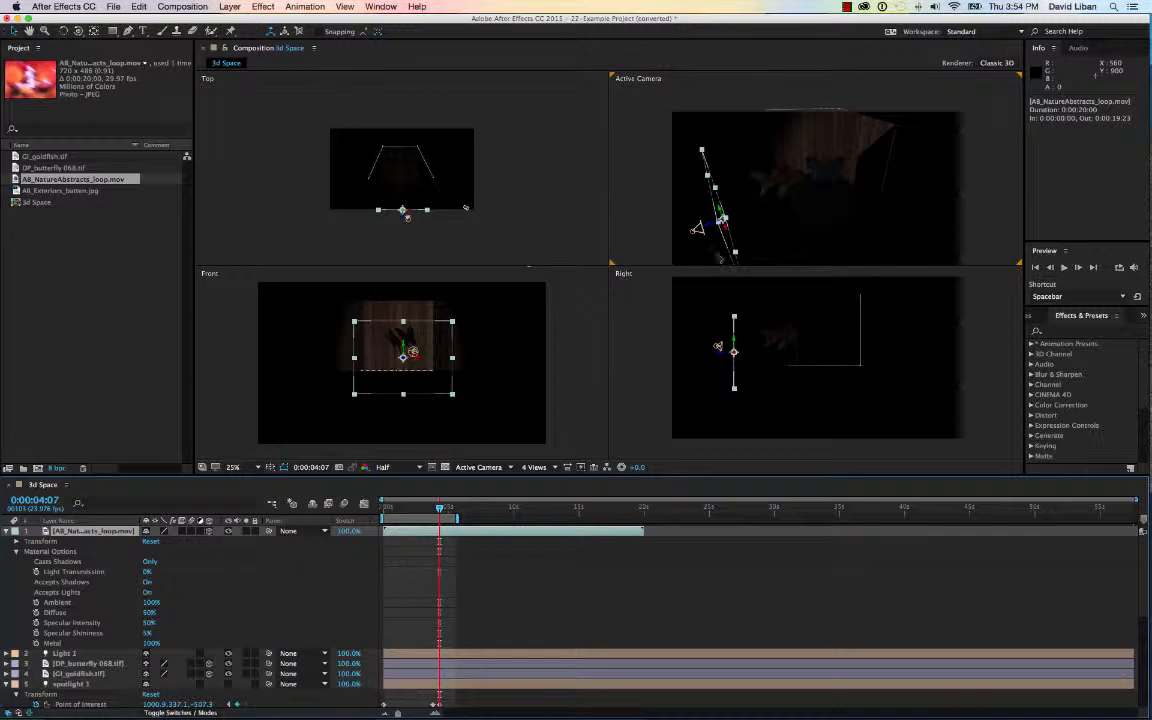
click(147, 562)
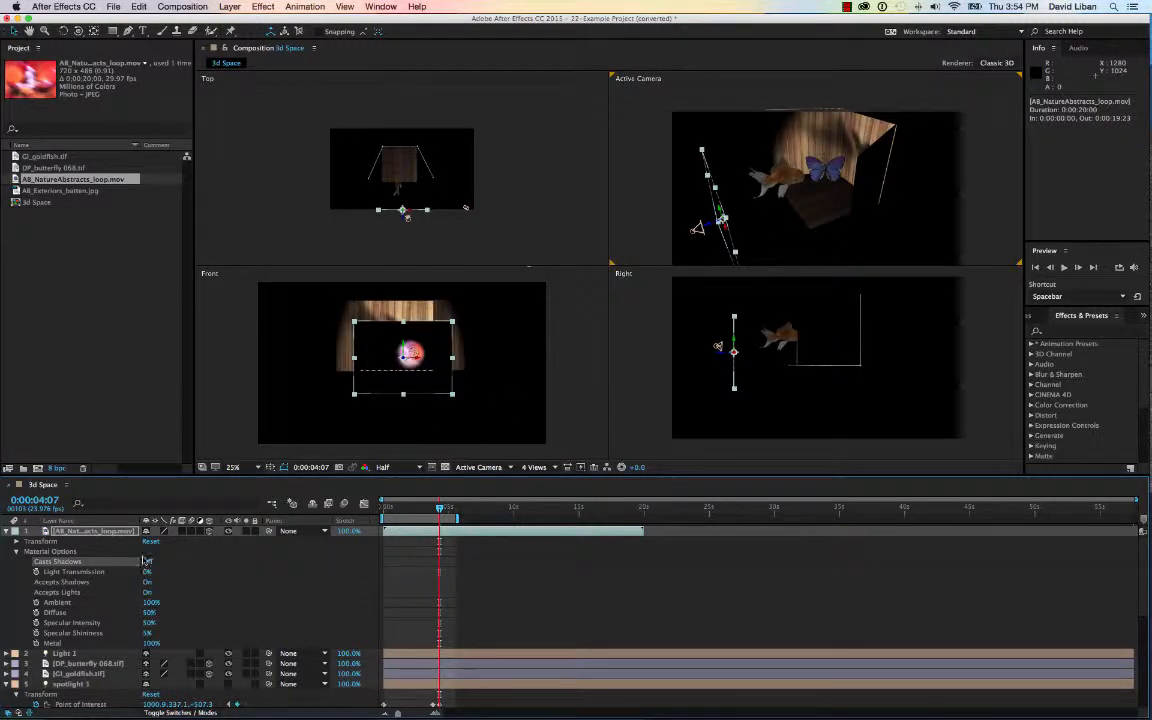
click(147, 563)
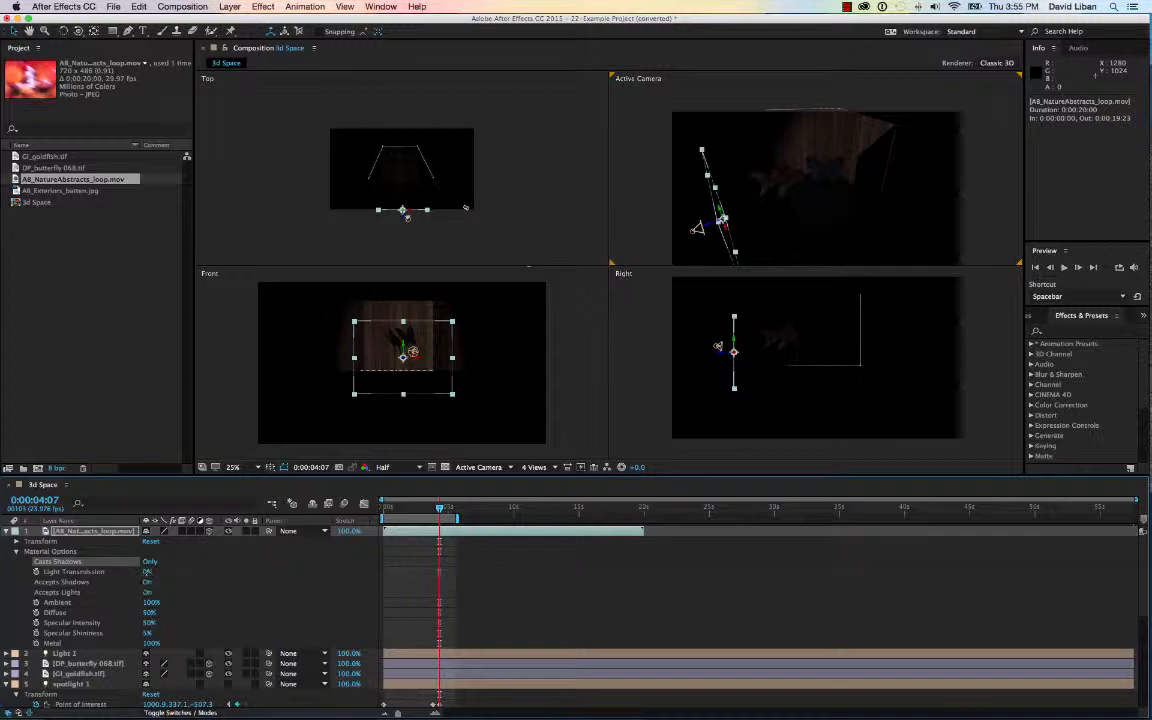
drag(148, 571, 192, 573)
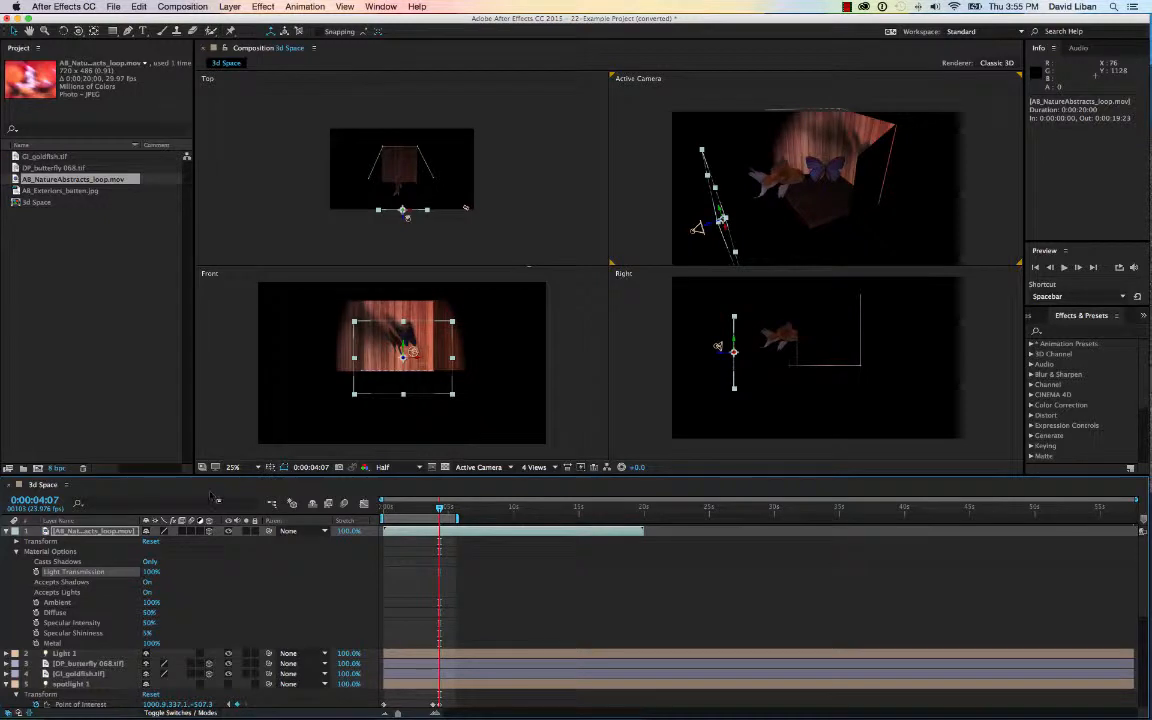
Preview the camera move with the projected movie and return the current time to 0:00:00:00
key(space)
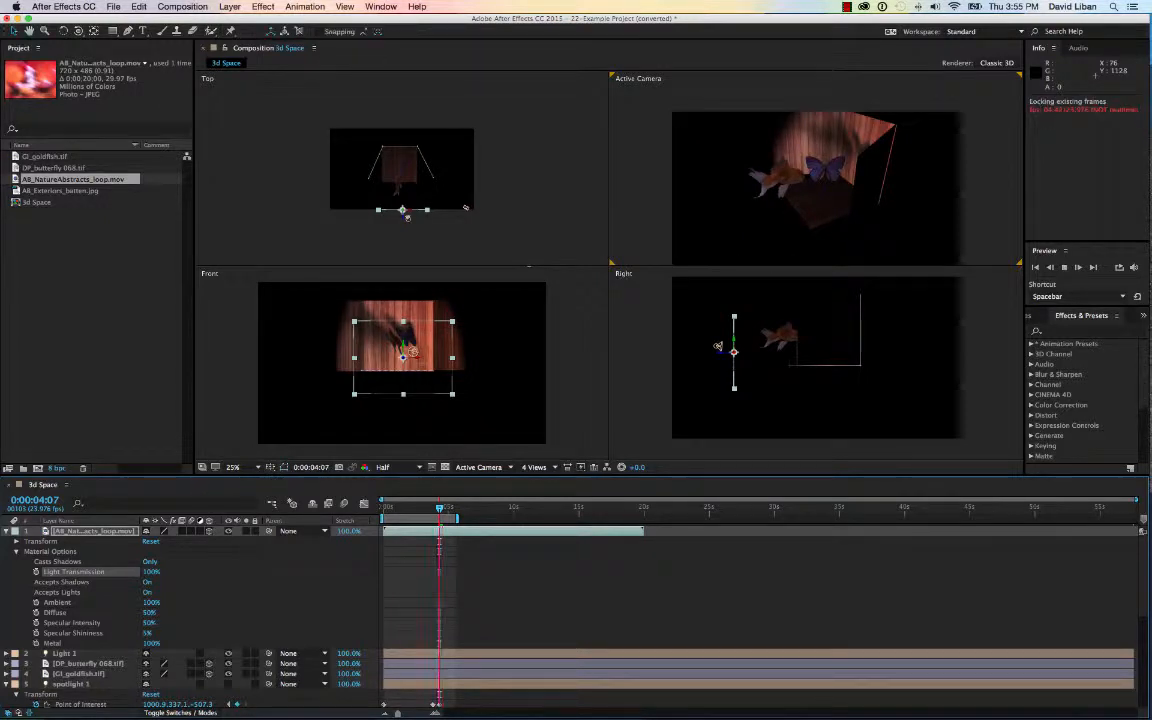
key(space)
mouse_move(439, 509)
mouse_down()
mouse_move(386, 513)
mouse_move(457, 513)
mouse_move(386, 514)
mouse_move(439, 514)
mouse_up()
key(space)
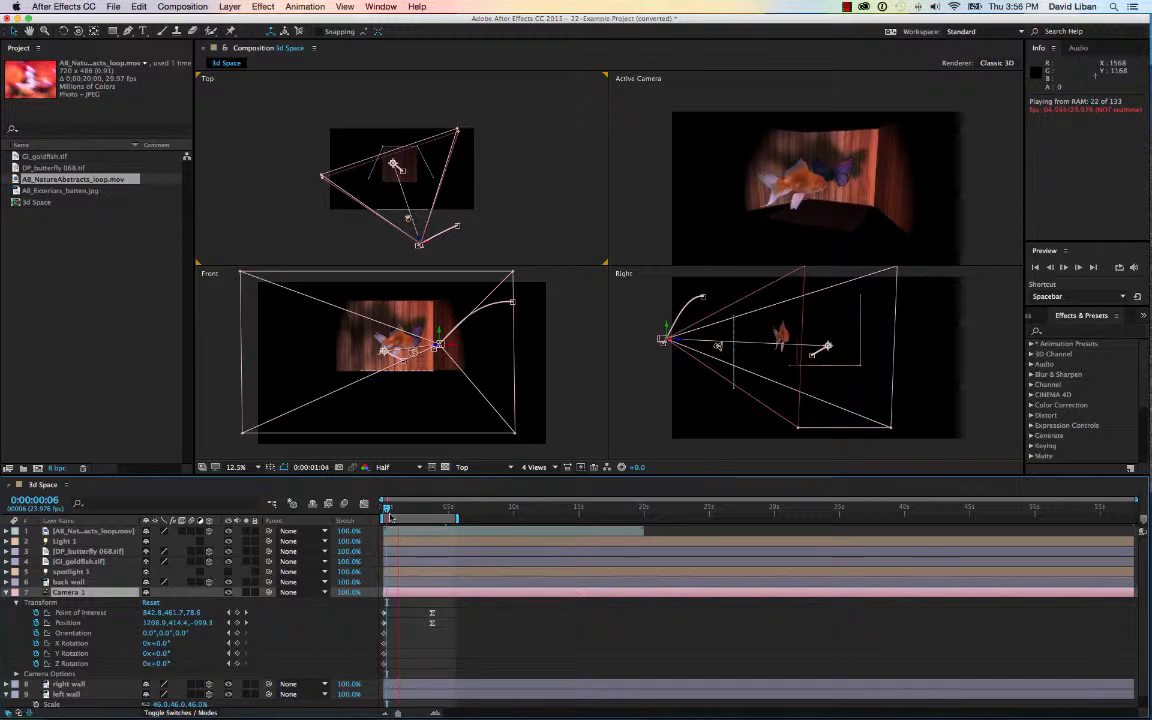
key(space)
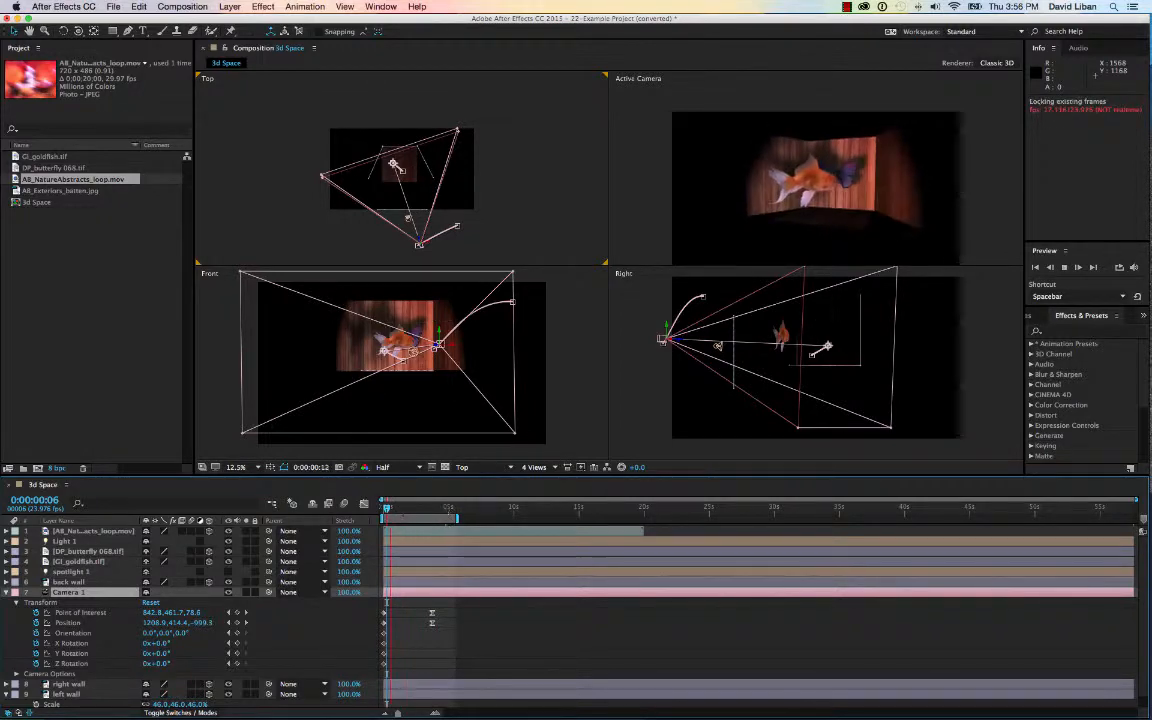
click(407, 510)
drag(411, 513, 376, 513)
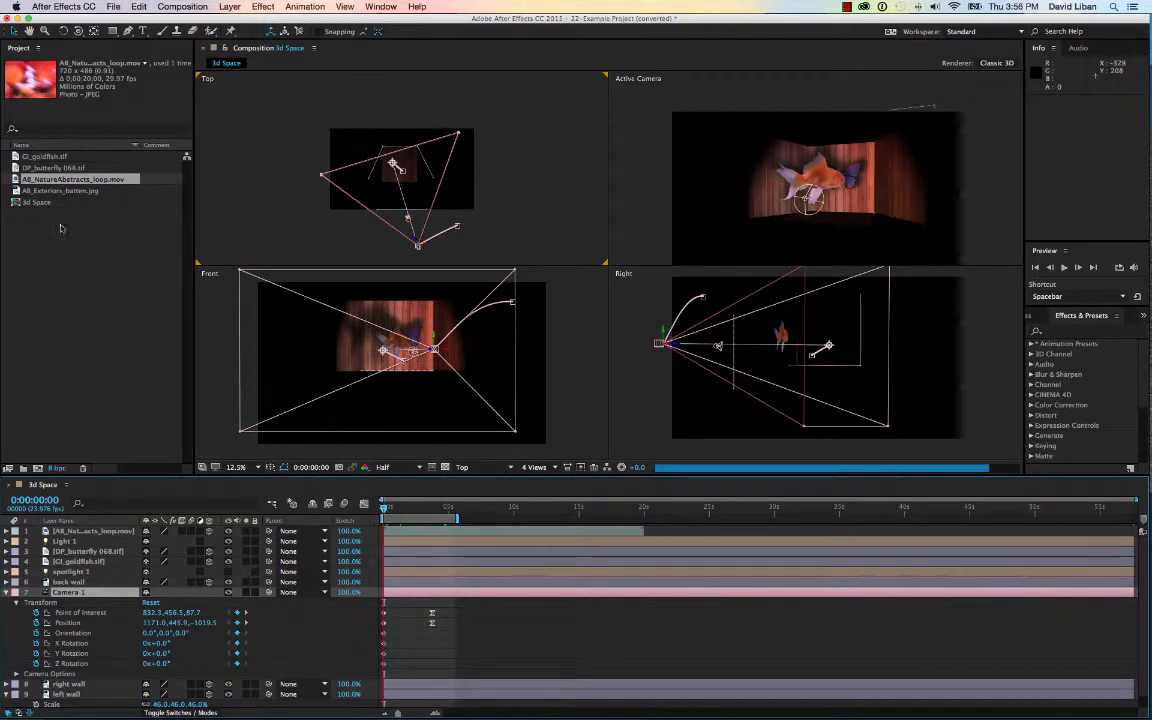
Browse in Adobe Bridge for another movie and import AB_IndGearsMachines.mov into the After Effects project
click(72, 282)
click(114, 6)
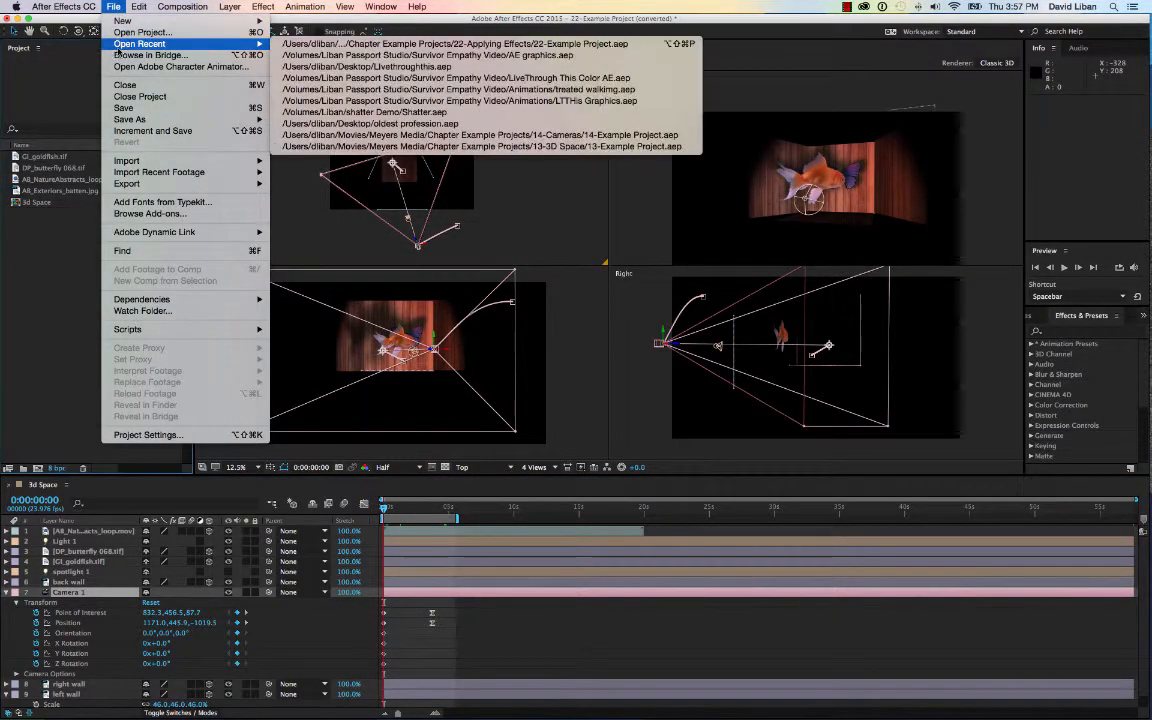
click(140, 55)
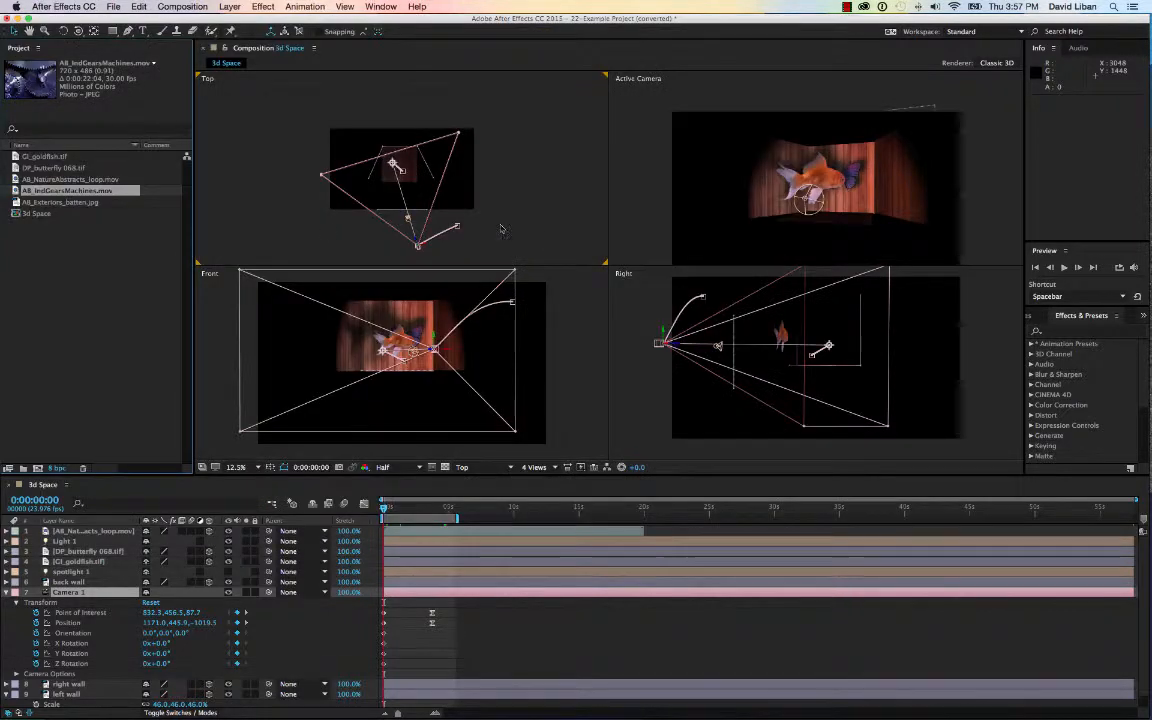
click(20, 221)
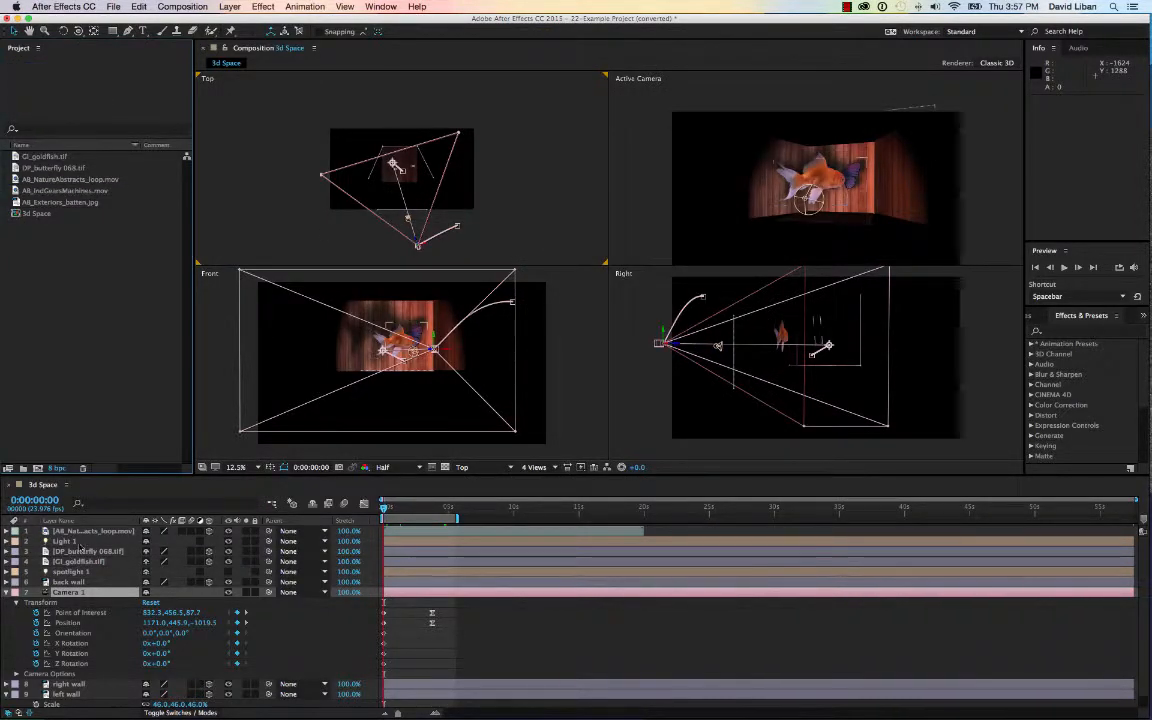
Replace the AB_NatureAbstracts_loop.mov layer's source with AB_IndGearsMachines.mov and preview the new projection briefly
click(88, 531)
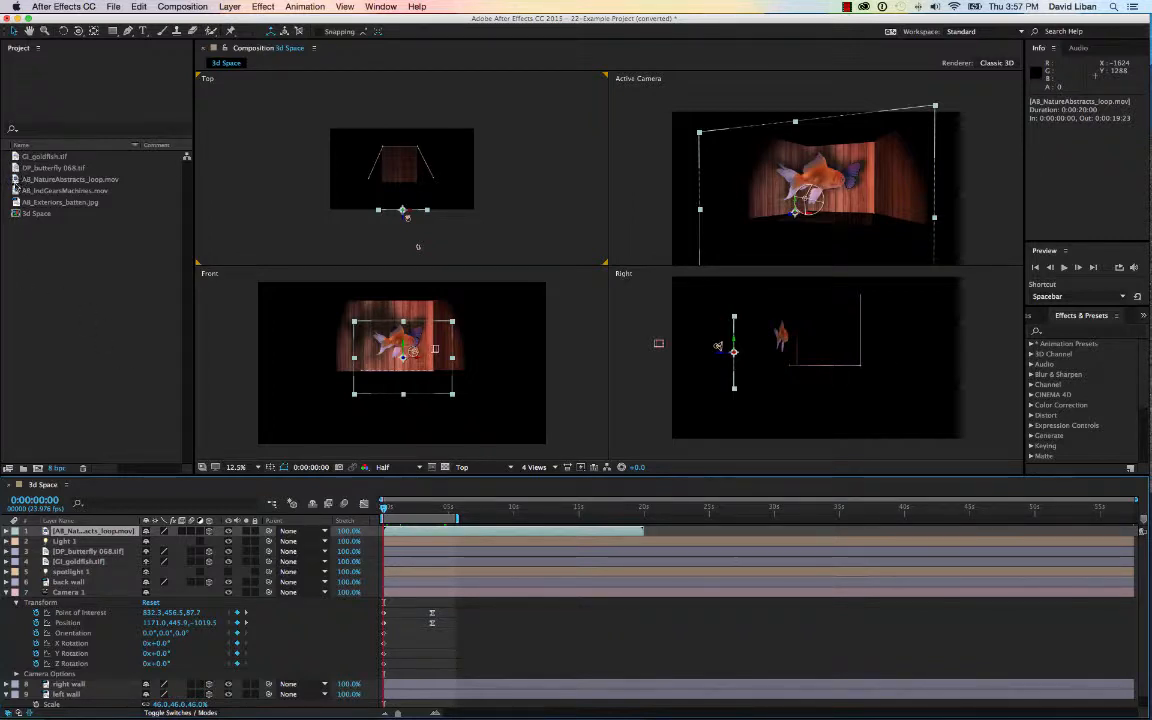
click(14, 190)
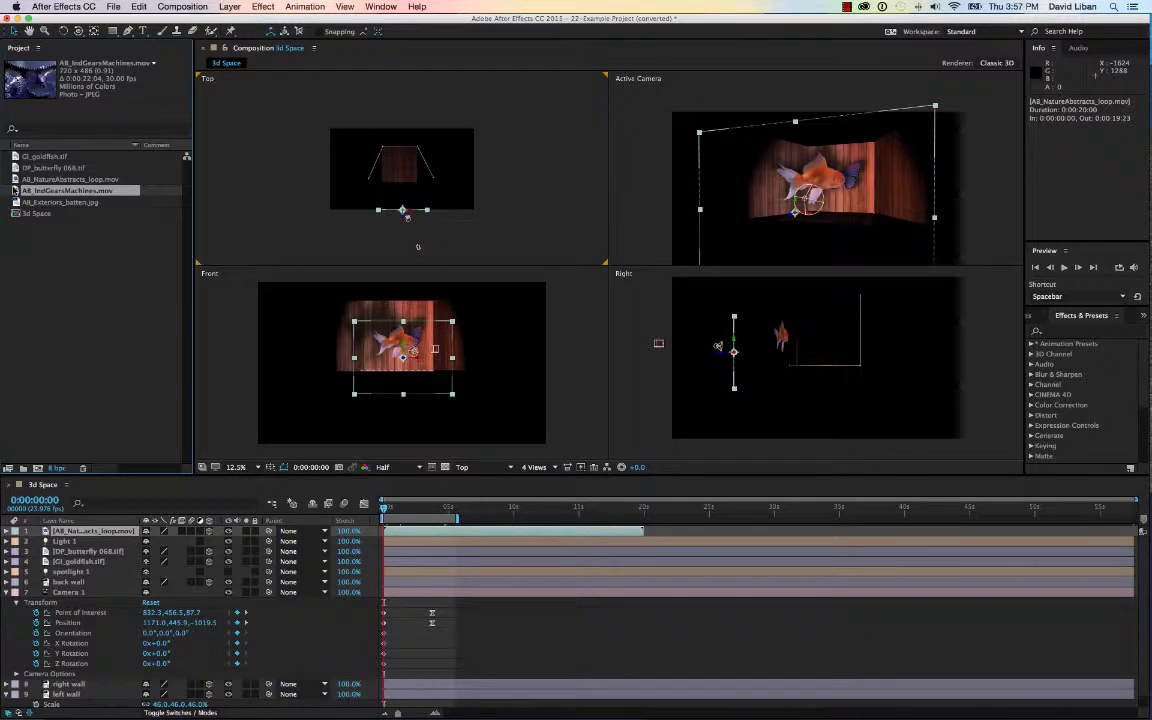
drag(14, 190, 77, 535)
key(space)
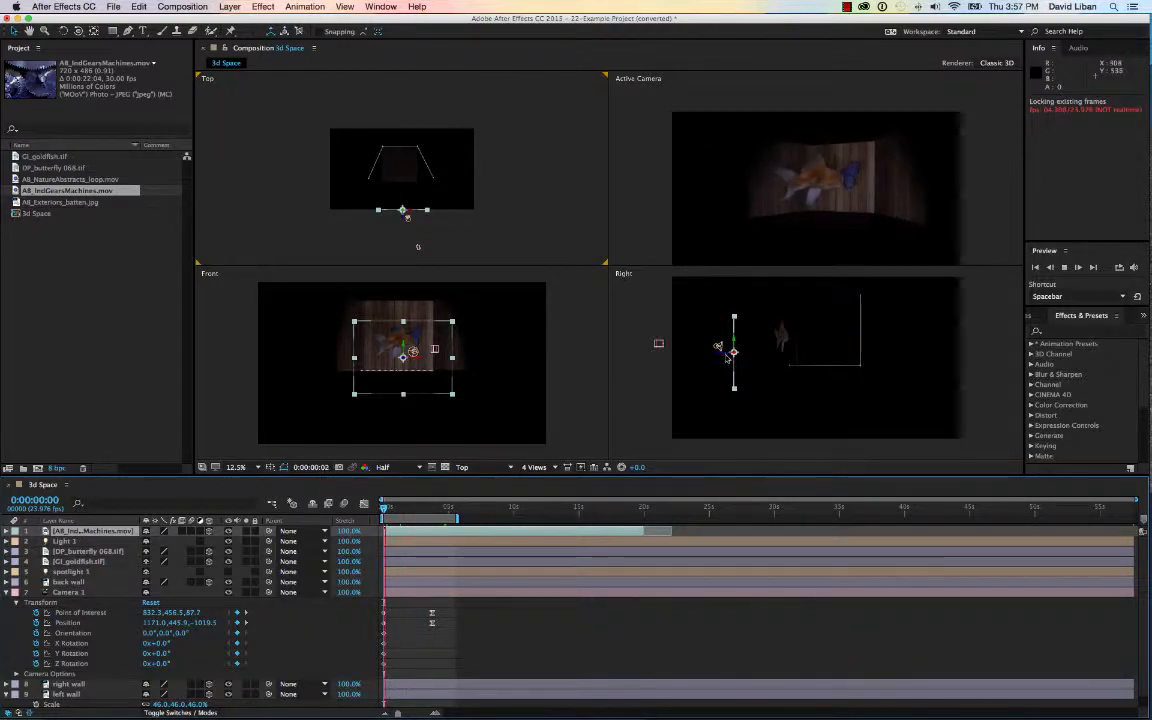
key(space)
Move the AB_IndGearsMachines.mov layer along Z, away from the light, to about 968, 504, -366
drag(726, 360, 746, 360)
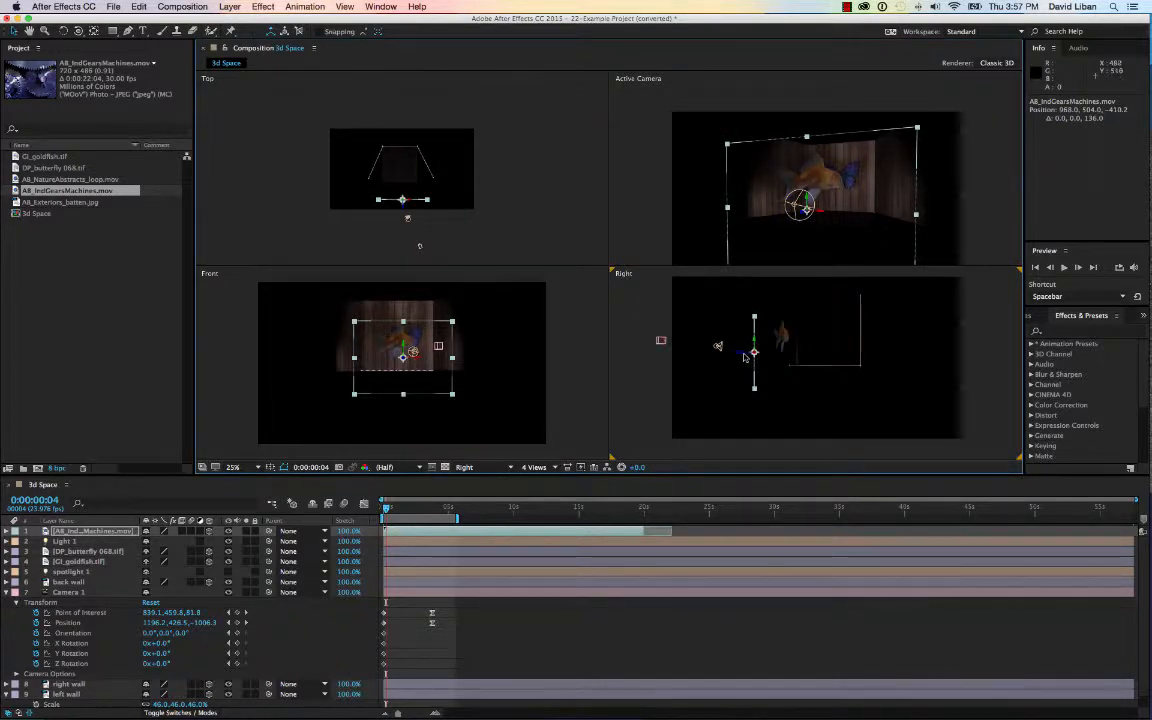
right_click(744, 357)
key(Escape)
drag(744, 356, 751, 356)
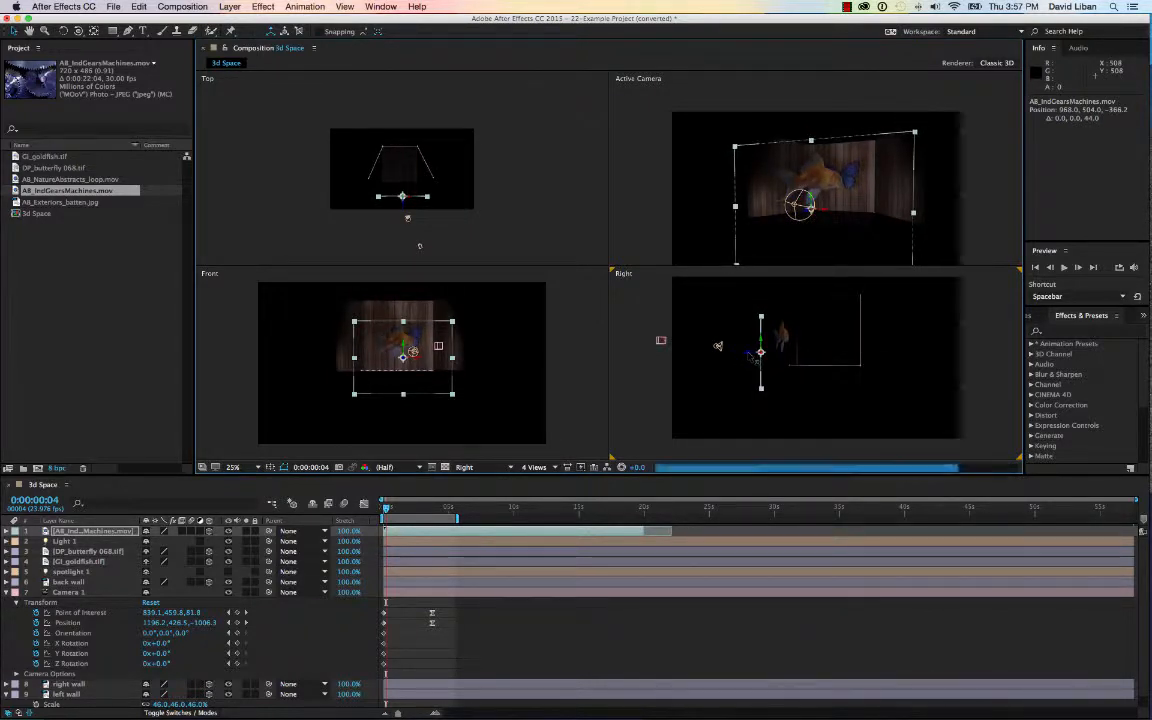
Set spotlight 1's Shadow Diffusion to 0 px and preview the animation
double_click(70, 571)
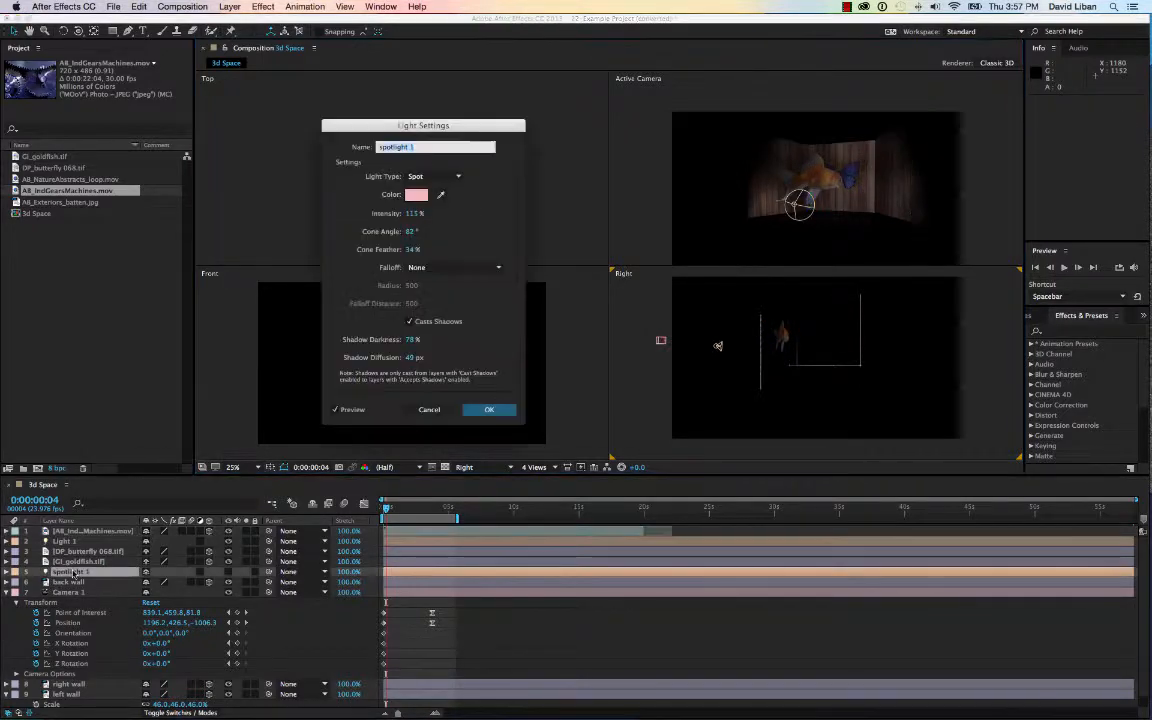
drag(410, 357, 373, 357)
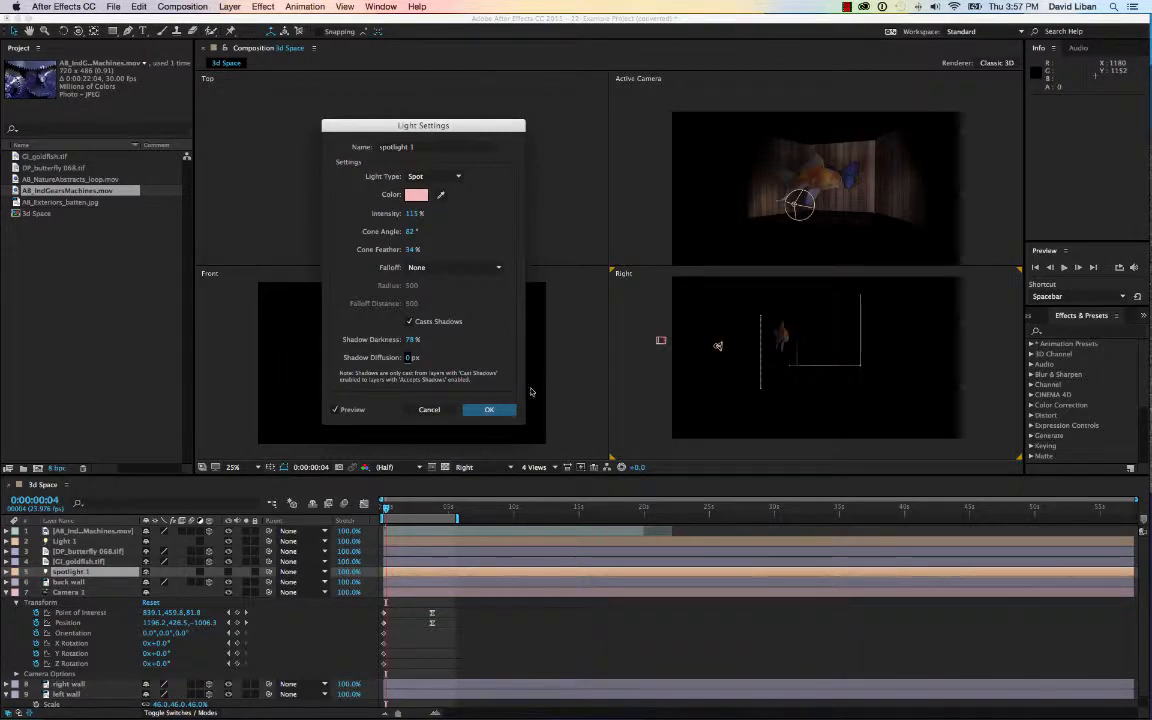
click(487, 410)
key(space)
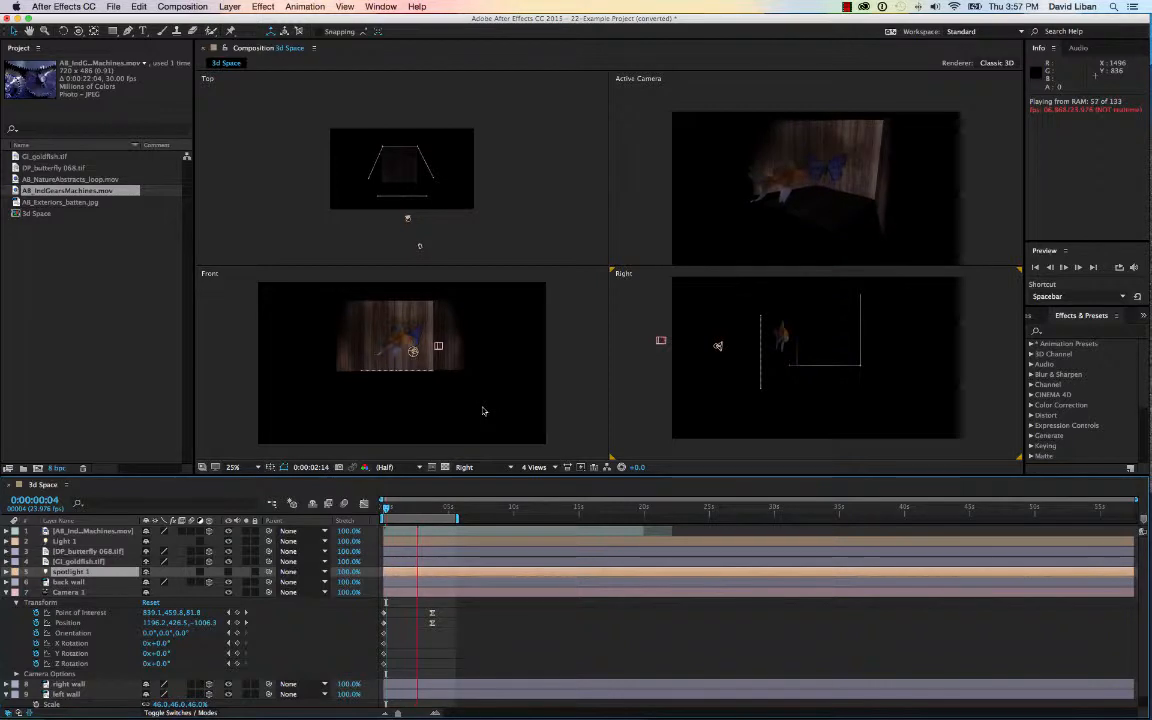
key(space)
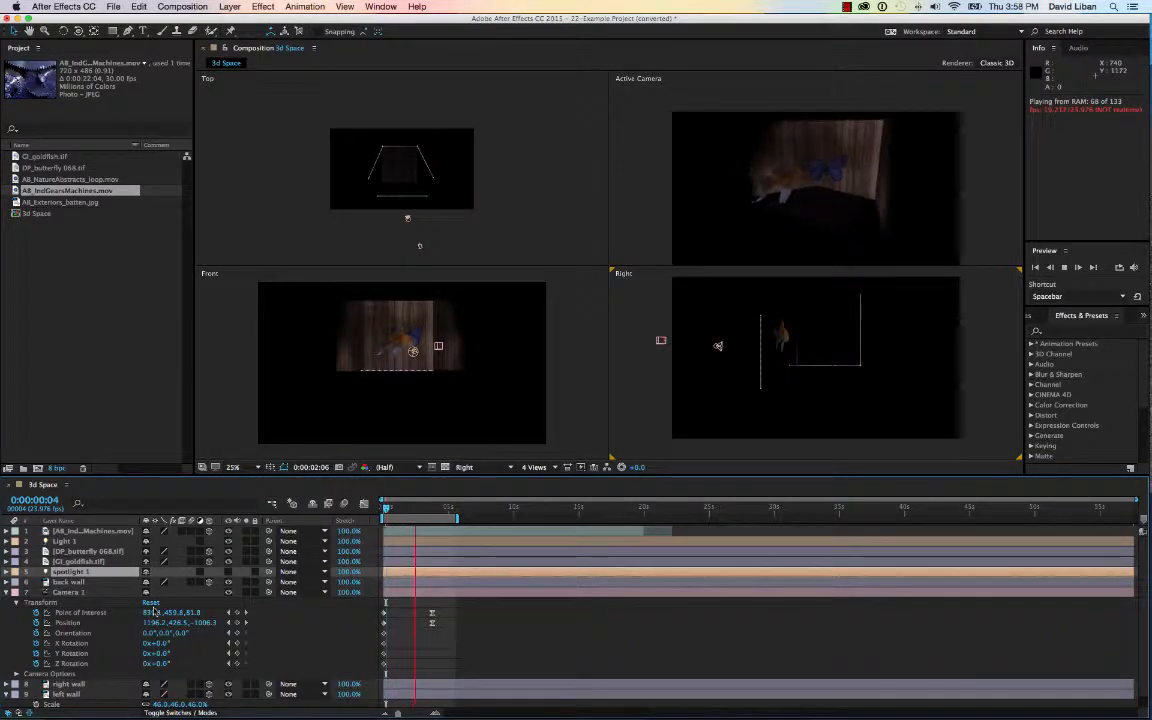
Collapse Camera 1's properties in the timeline's layer list
scroll(155, 611, down, 1)
scroll(155, 611, up, 1)
scroll(155, 611, down, 1)
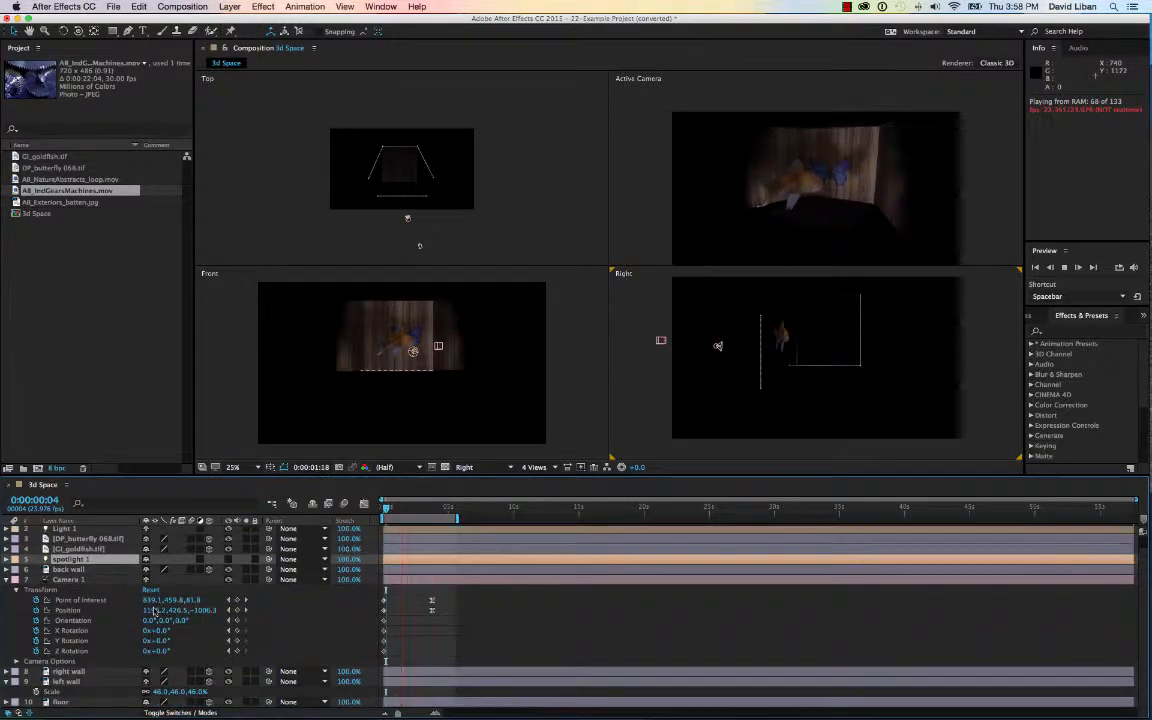
click(7, 580)
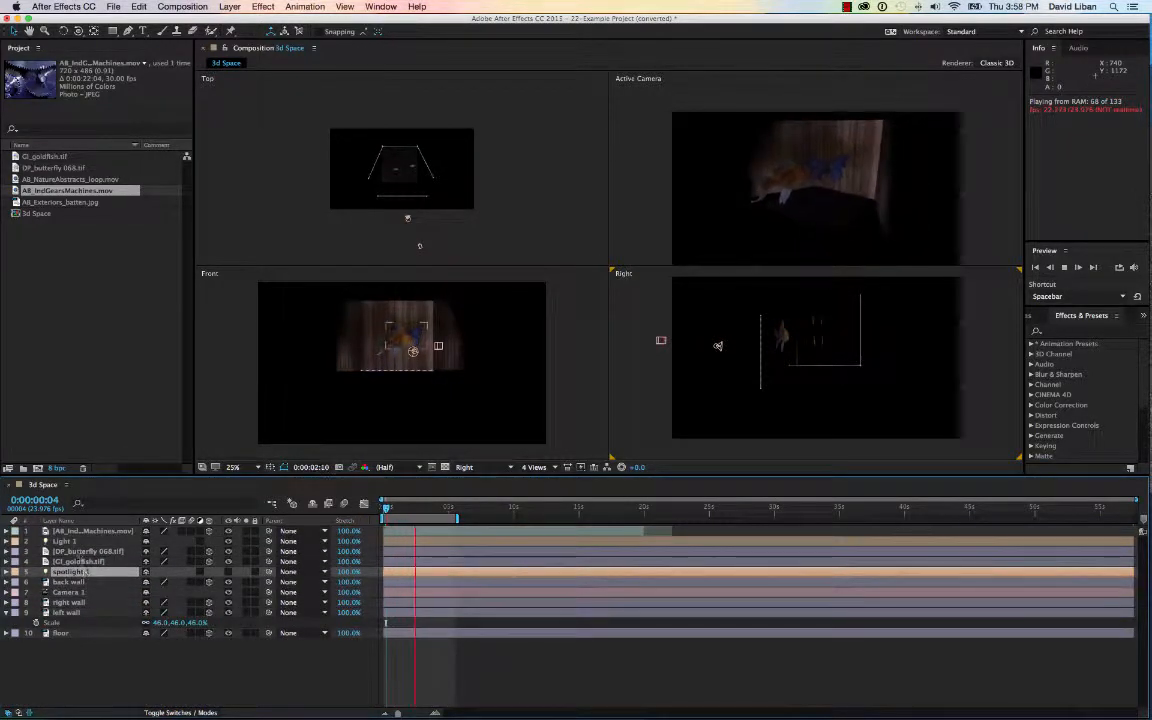
Make spotlight 1 visible alongside Light 1 and start a preview of the lit scene
click(68, 541)
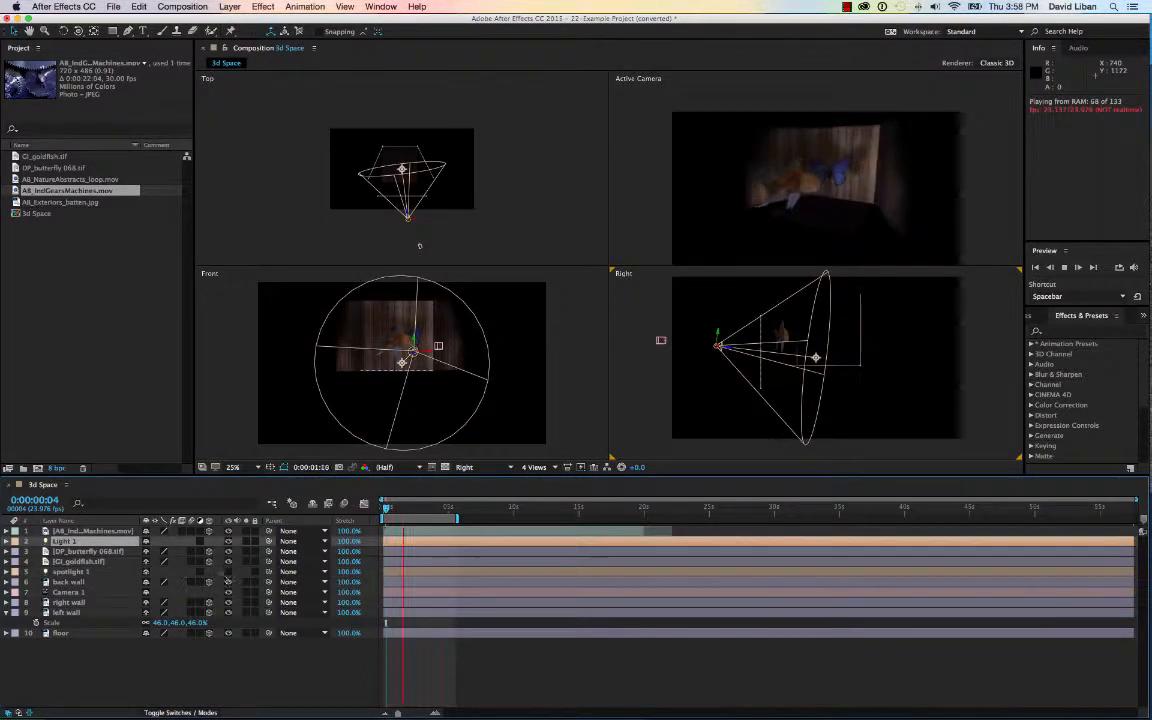
click(229, 573)
key(space)
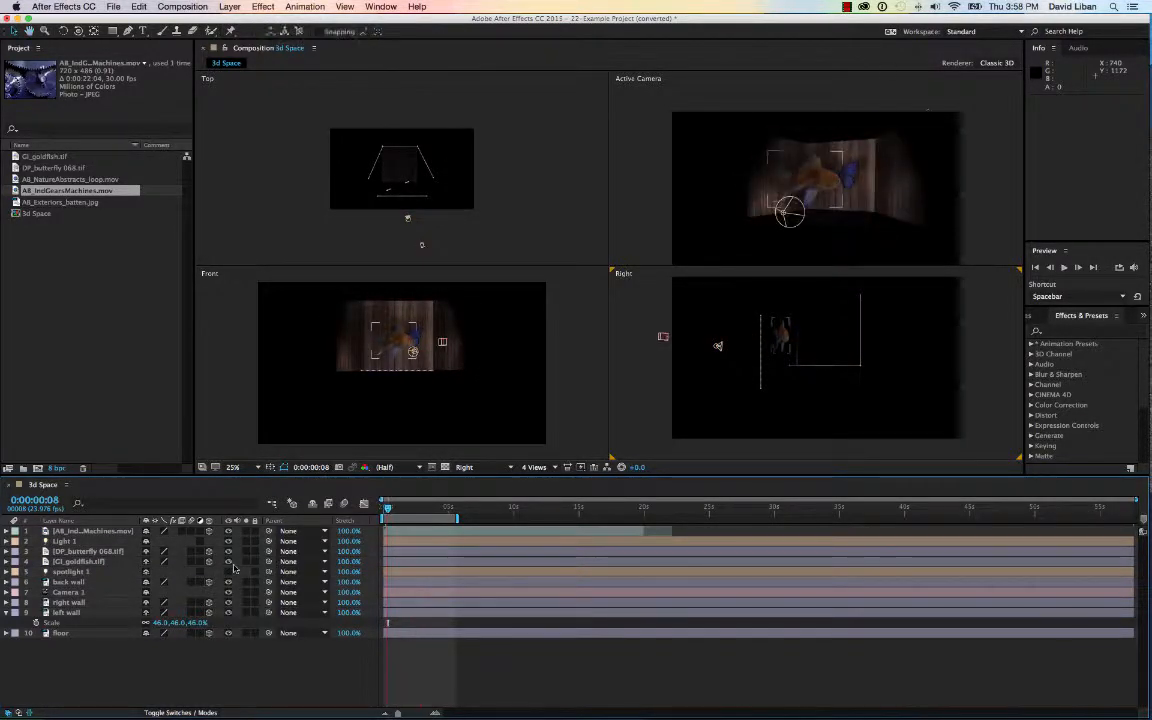
click(229, 573)
key(space)
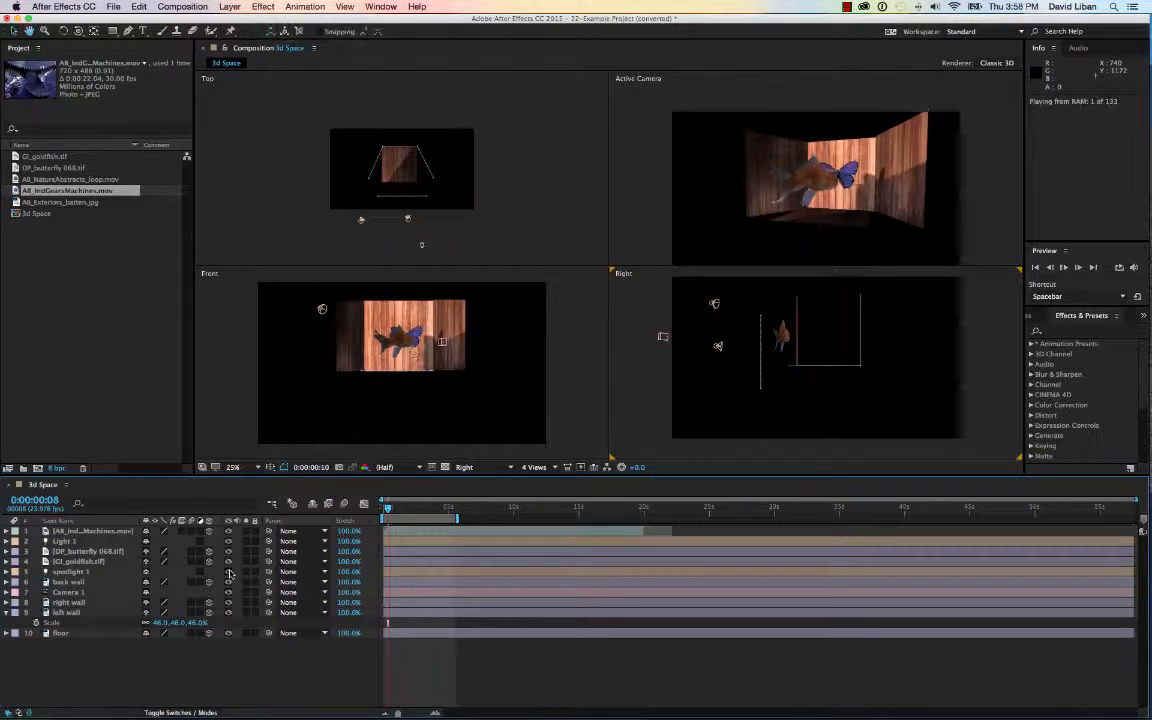